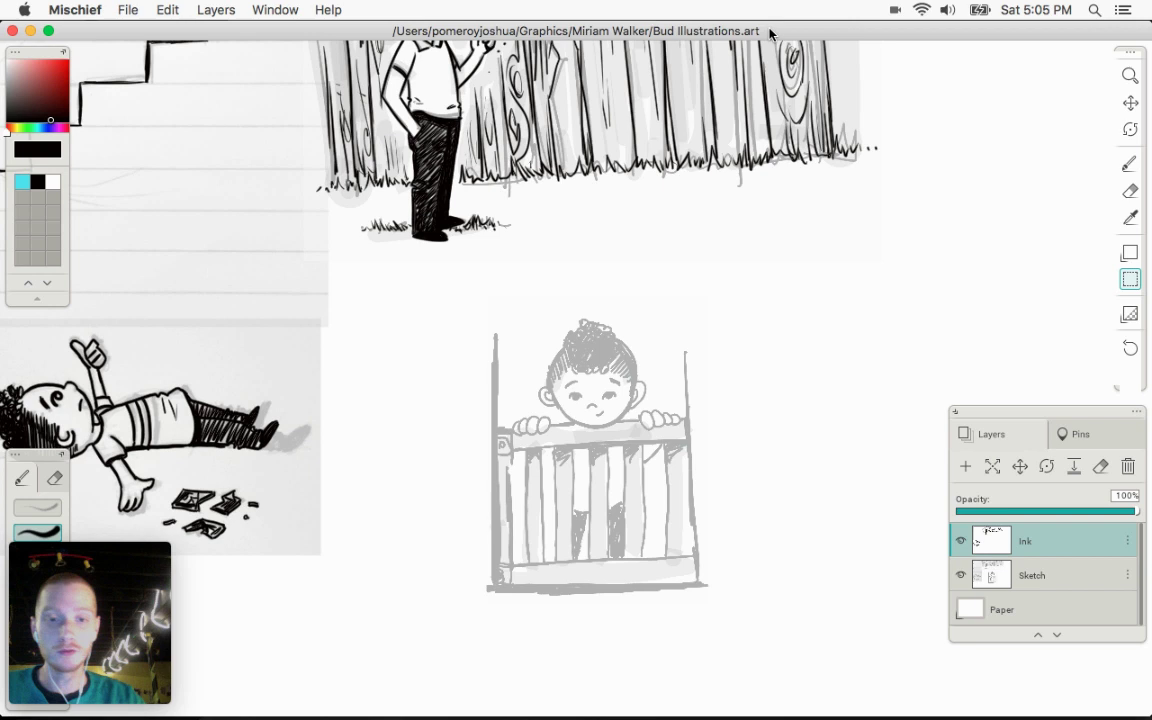
# Switch to Chrome and examine the fence and crib sketches attached to the STORIES email
pyautogui.click(785, 706)
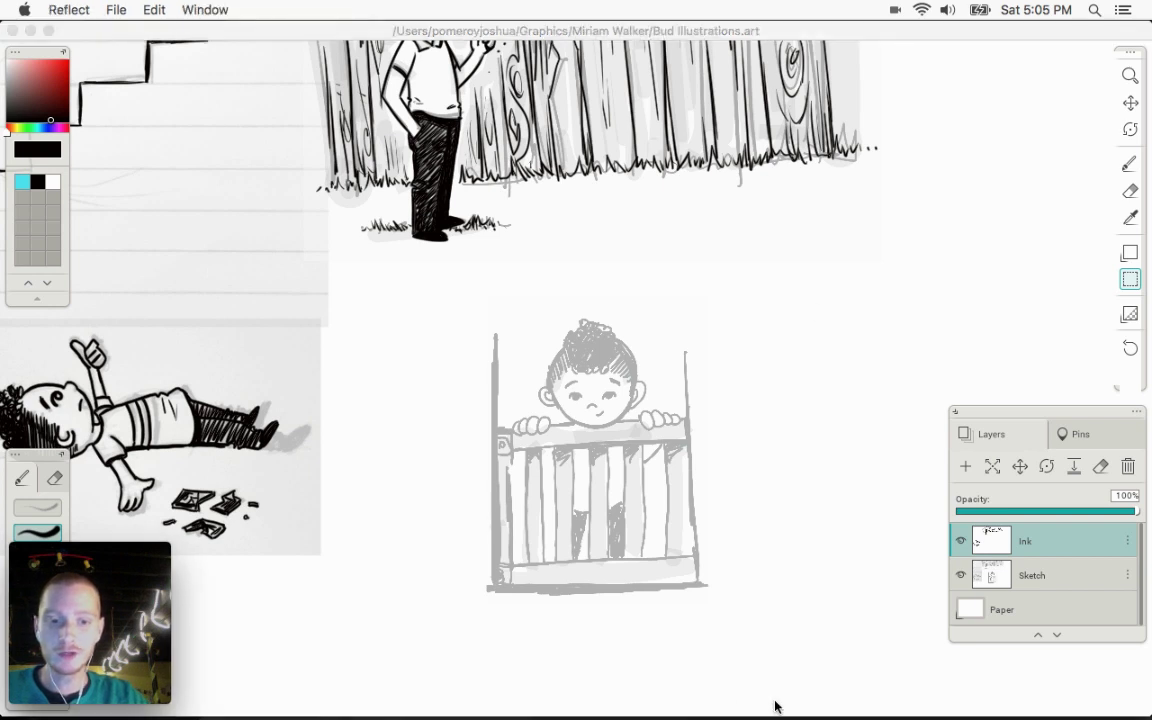
pyautogui.moveTo(566, 700)
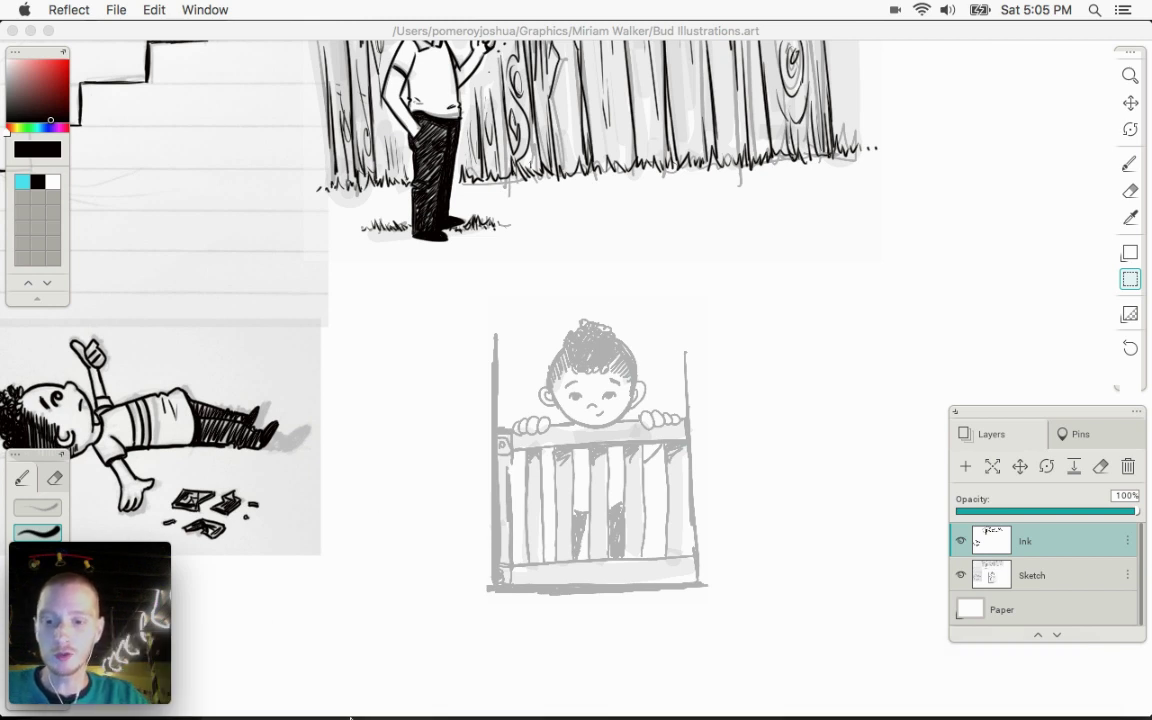
pyautogui.moveTo(350, 714)
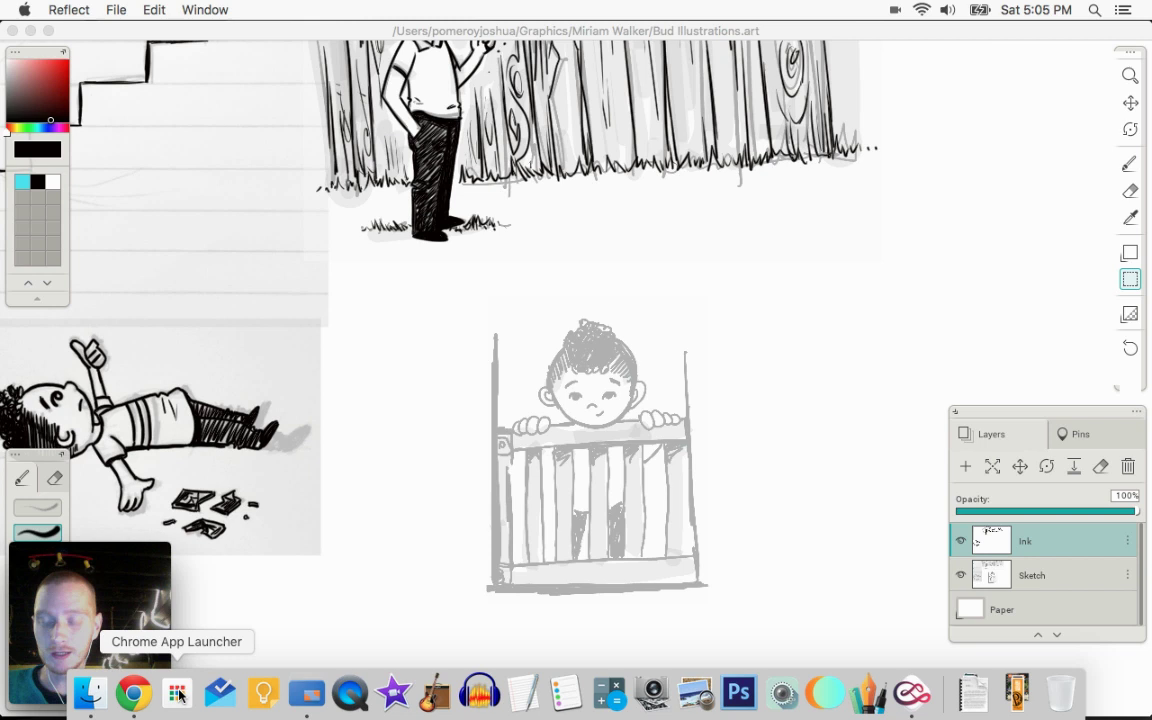
pyautogui.click(133, 693)
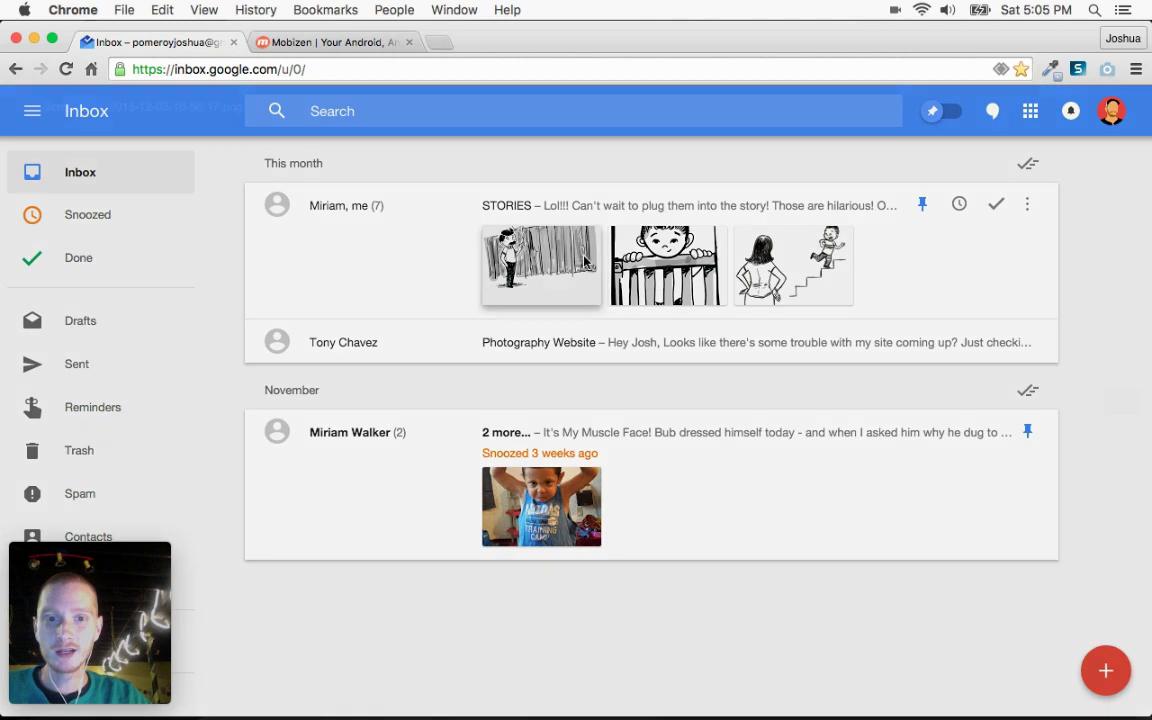
pyautogui.click(585, 262)
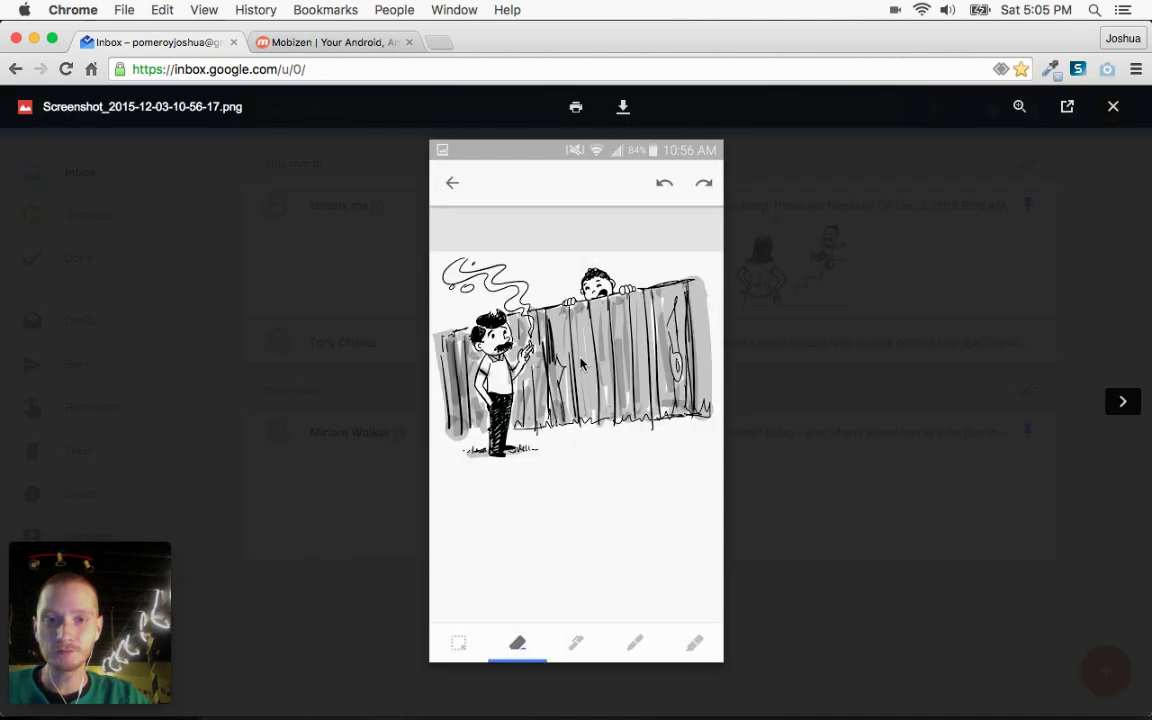
pyautogui.click(1123, 402)
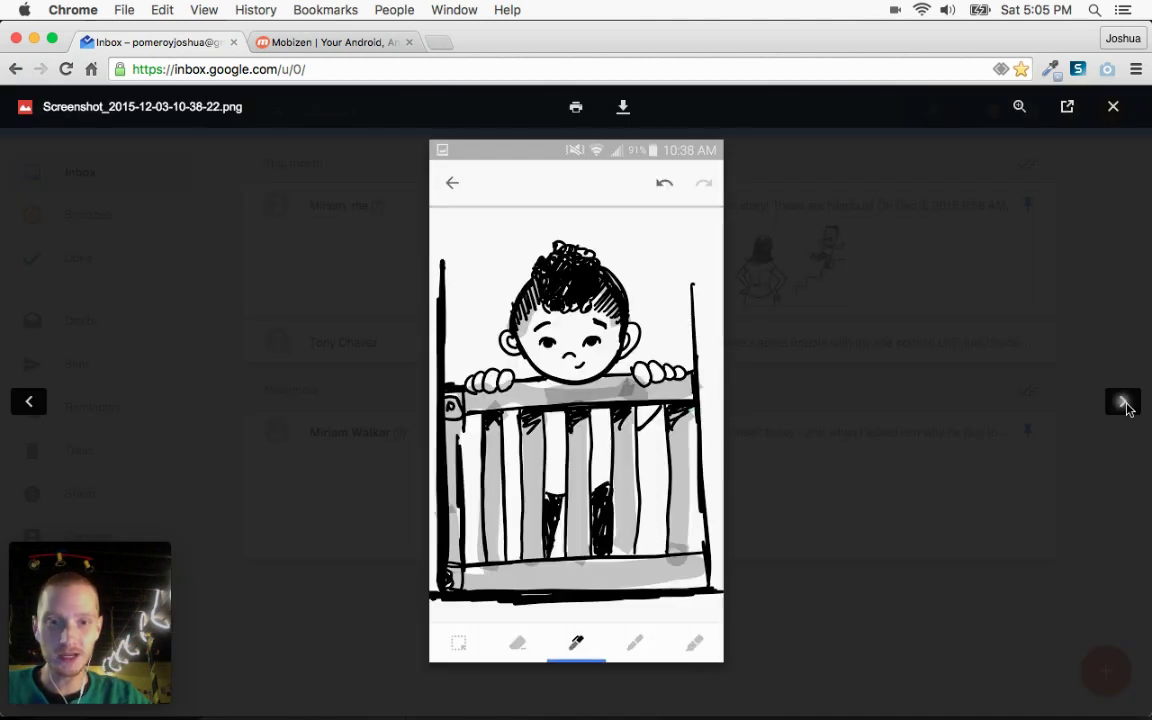
pyautogui.click(1113, 106)
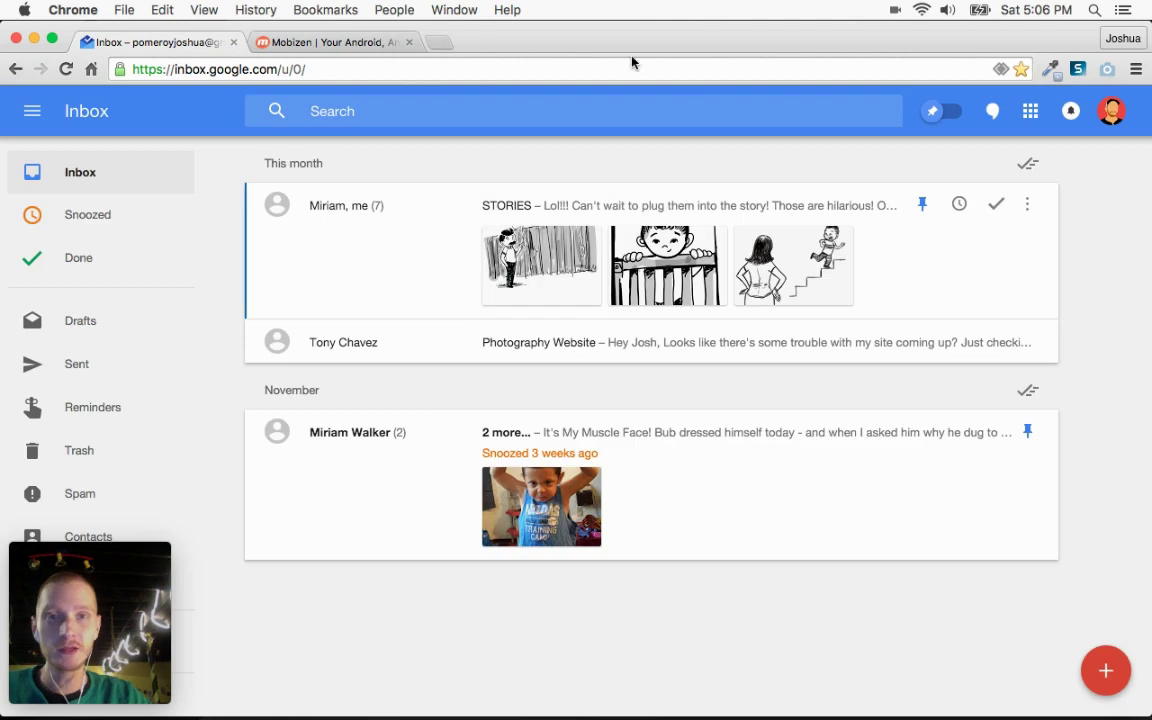
# Check the Mobizen phone connection page and open the fence sketch from the STORIES email
pyautogui.click(340, 42)
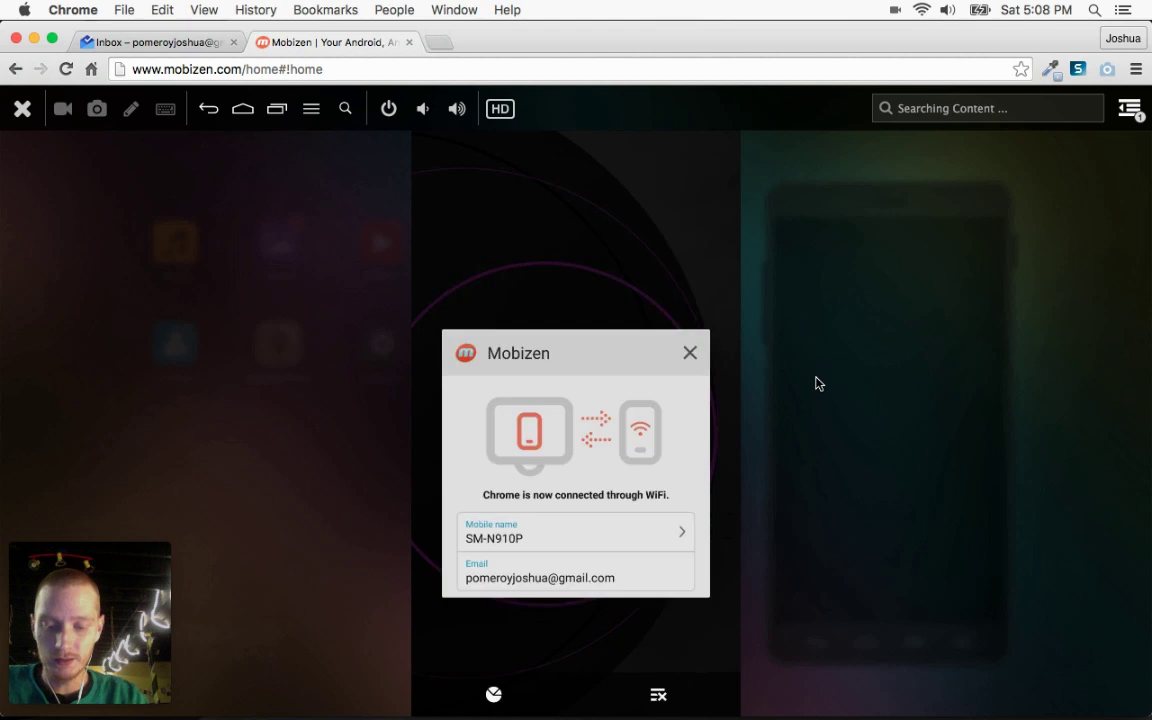
pyautogui.click(150, 42)
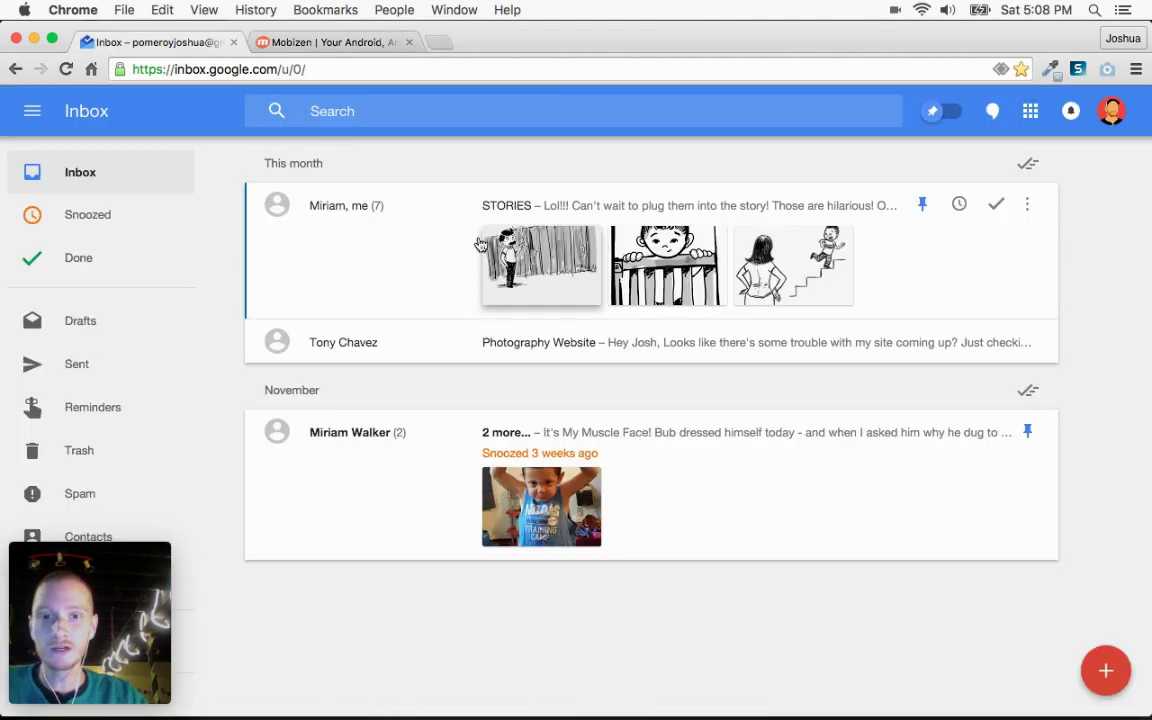
pyautogui.click(562, 287)
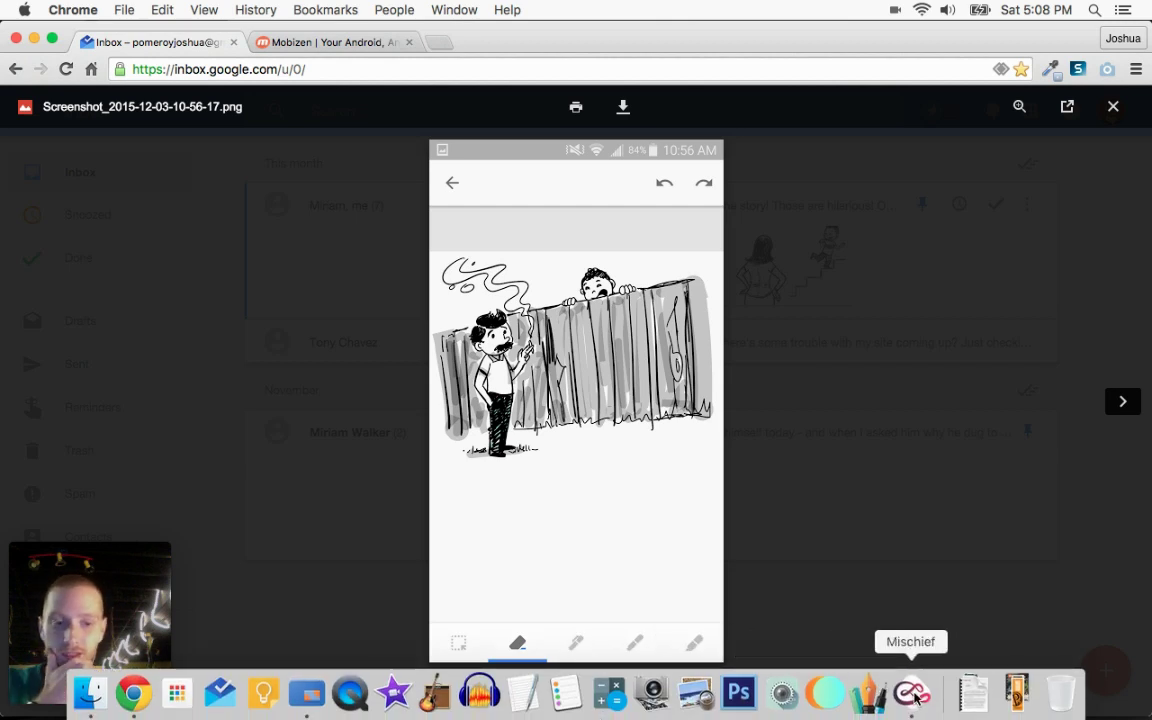
# Switch to Mischief and toggle the Sketch layer off and on to compare all inked illustrations with their sketches
pyautogui.click(910, 695)
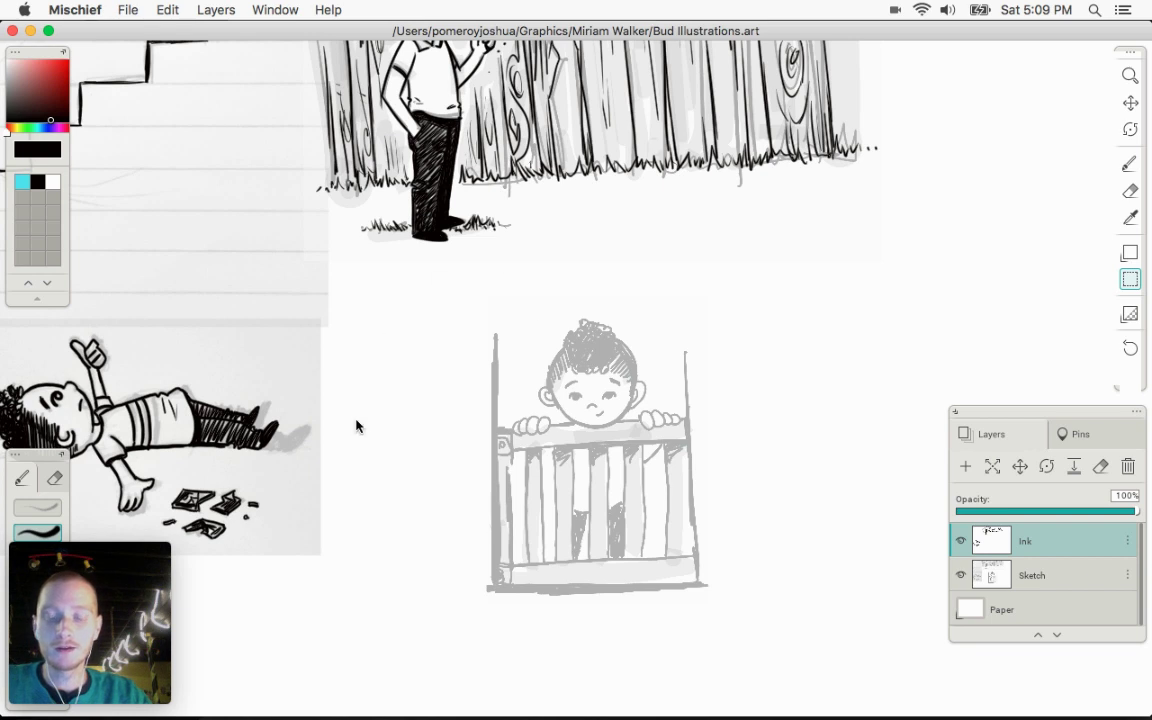
pyautogui.press('space')
pyautogui.moveTo(335, 422); pyautogui.dragTo(549, 383)
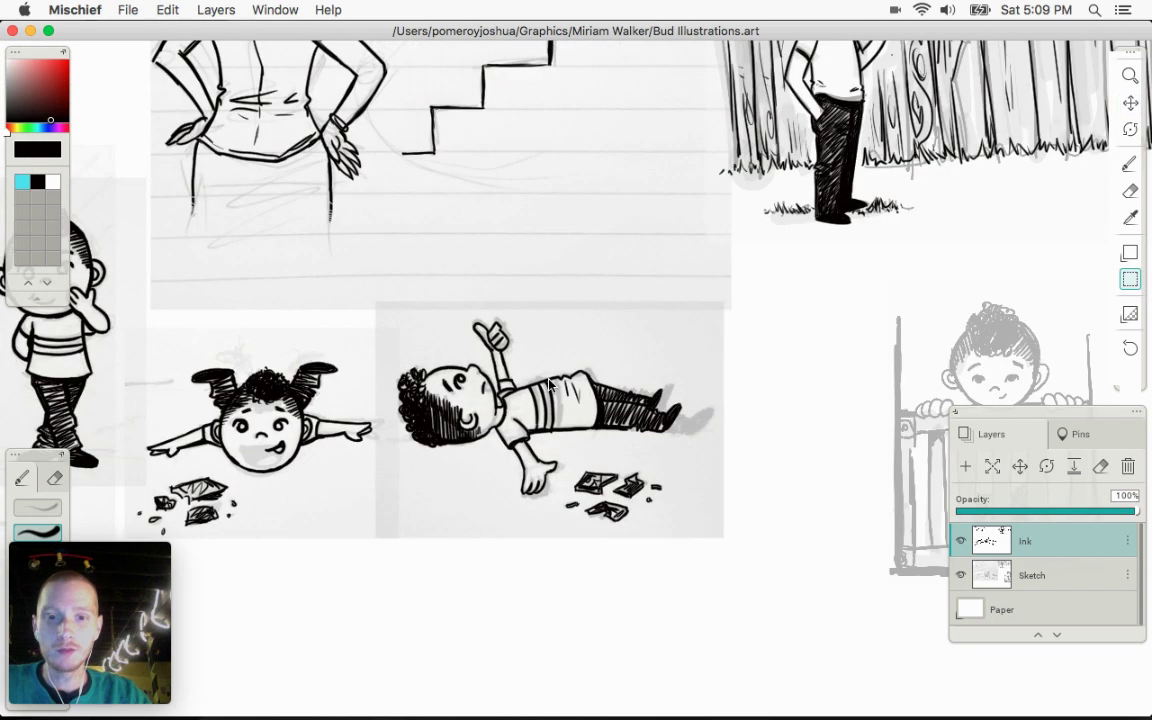
pyautogui.press('z')
pyautogui.moveTo(700, 376); pyautogui.dragTo(575, 442)
pyautogui.press('space')
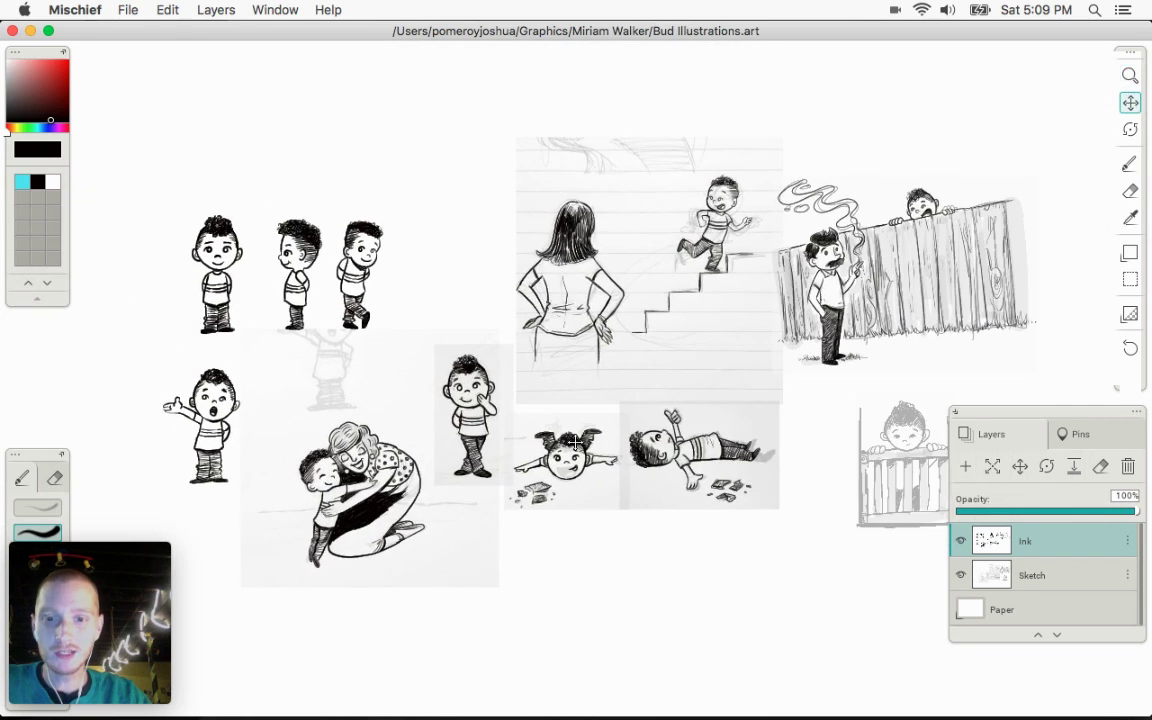
pyautogui.click(961, 576)
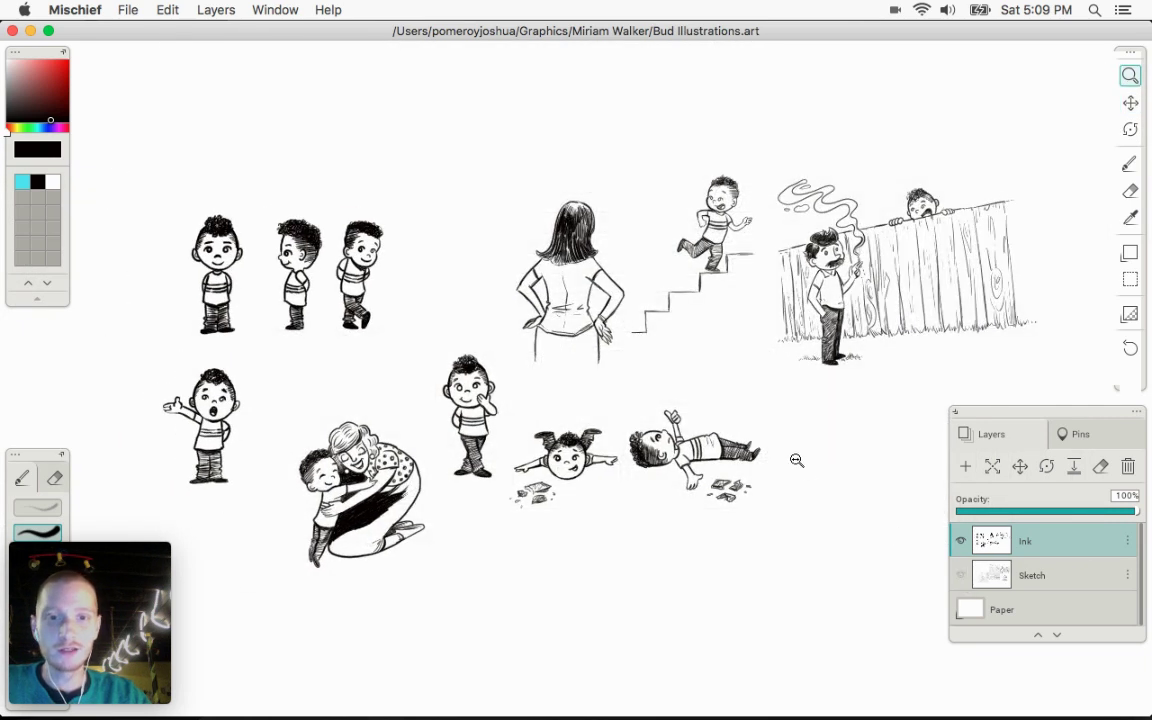
pyautogui.press('space')
pyautogui.moveTo(797, 463); pyautogui.dragTo(760, 440)
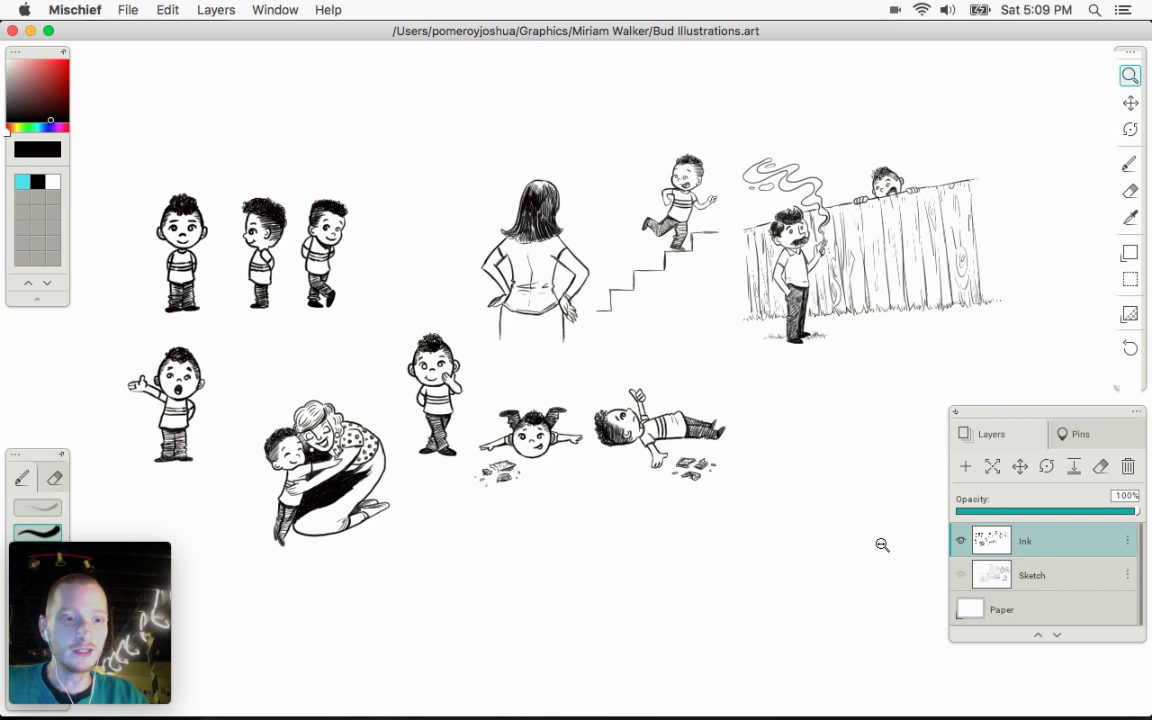
pyautogui.click(960, 577)
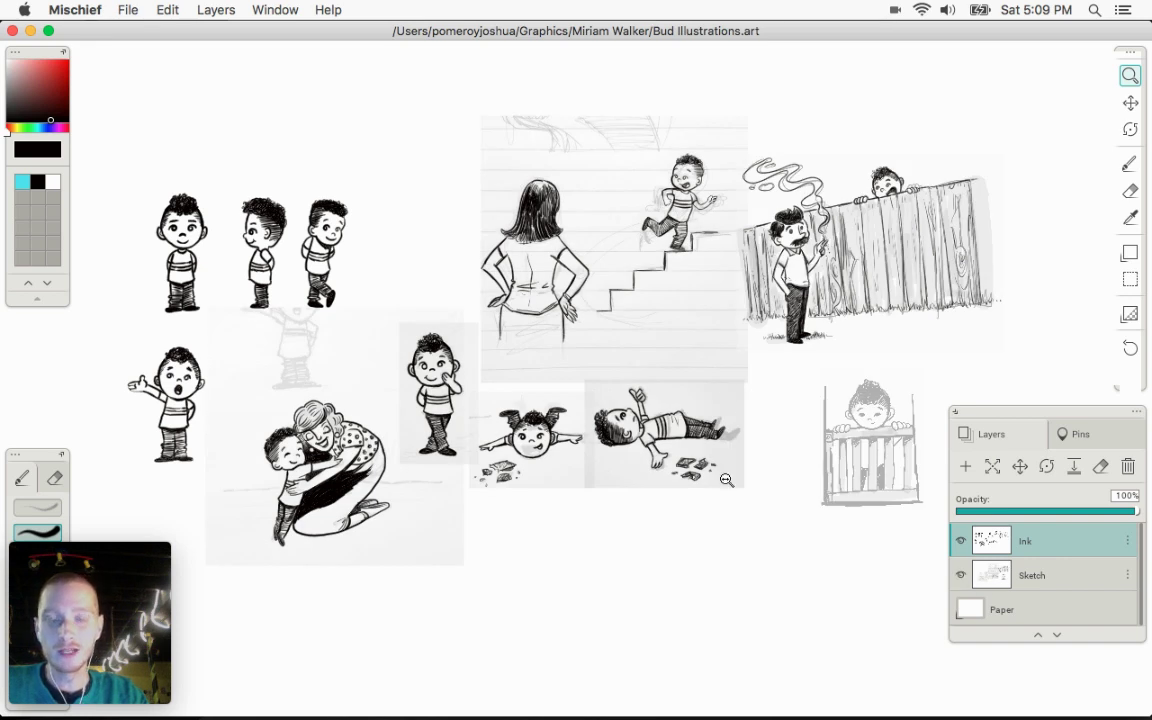
# Brush a tiny black eye with lashes on the Ink layer, inside the hair of the moustached man by the fence
pyautogui.press('space')
pyautogui.moveTo(764, 525); pyautogui.dragTo(398, 519)
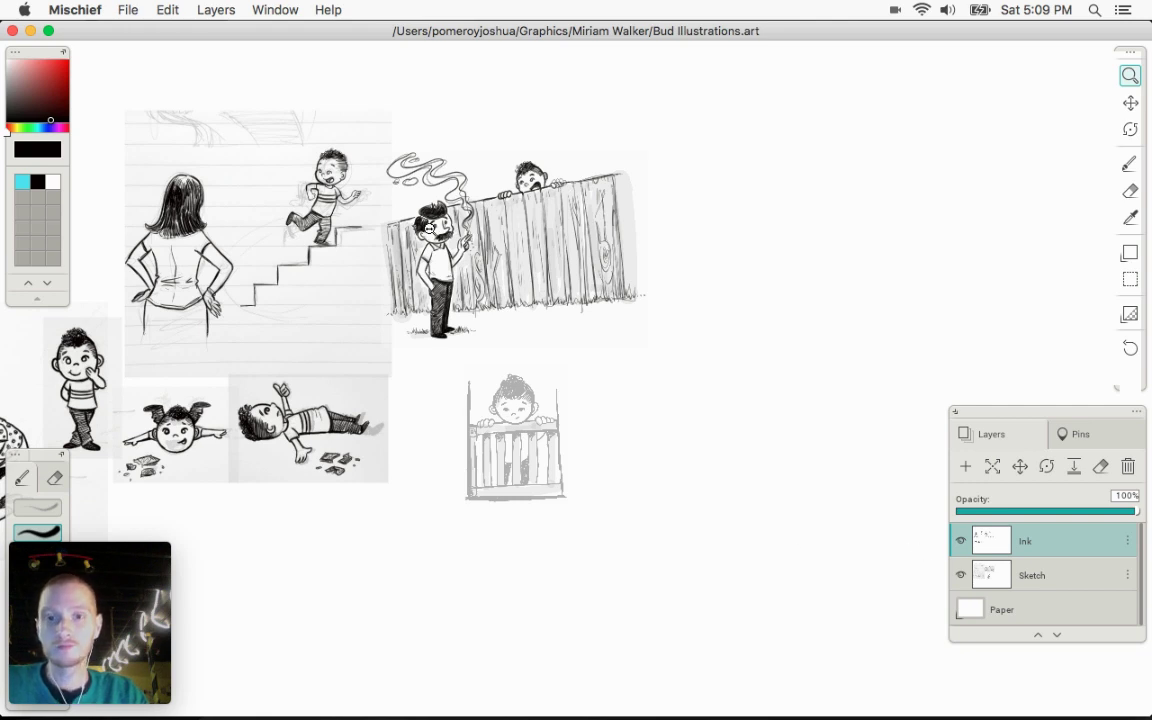
pyautogui.moveTo(428, 228); pyautogui.dragTo(816, 227)
pyautogui.press('space')
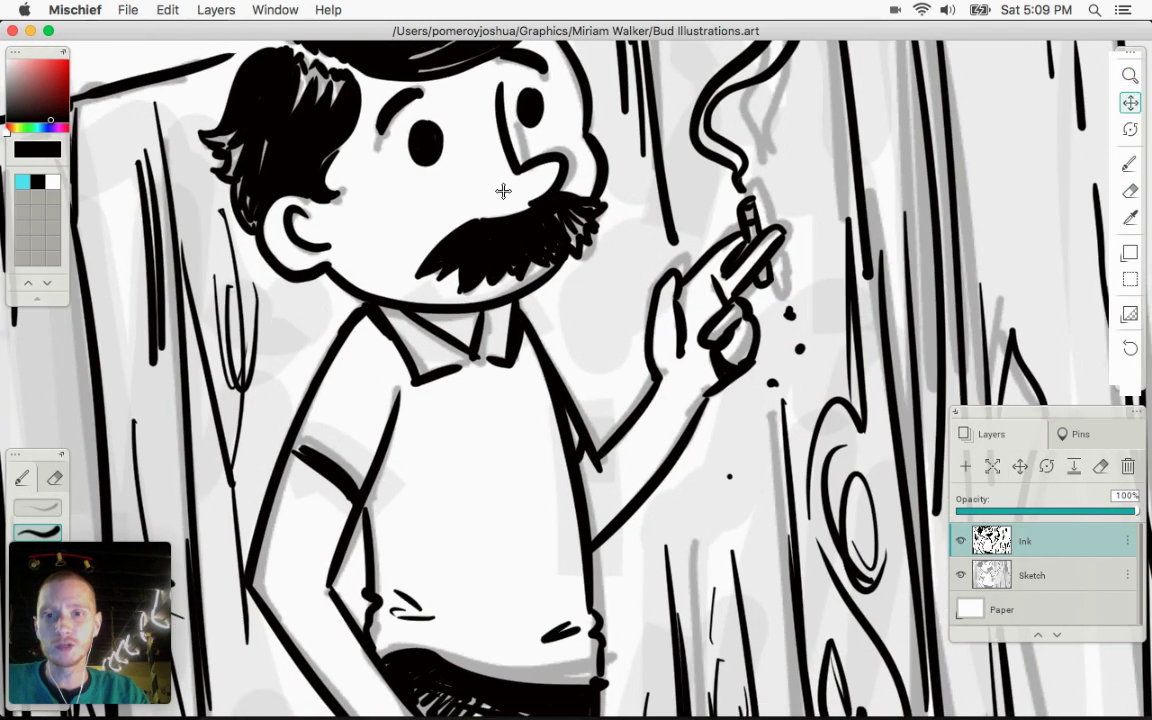
pyautogui.moveTo(503, 191); pyautogui.dragTo(566, 412)
pyautogui.press('z')
pyautogui.moveTo(398, 308)
pyautogui.mouseDown()
pyautogui.moveTo(697, 288)
pyautogui.moveTo(1000, 249)
pyautogui.moveTo(1143, 254)
pyautogui.moveTo(849, 262)
pyautogui.moveTo(442, 319)
pyautogui.moveTo(916, 307)
pyautogui.moveTo(1125, 270)
pyautogui.mouseUp()
pyautogui.moveTo(444, 311); pyautogui.dragTo(1093, 269)
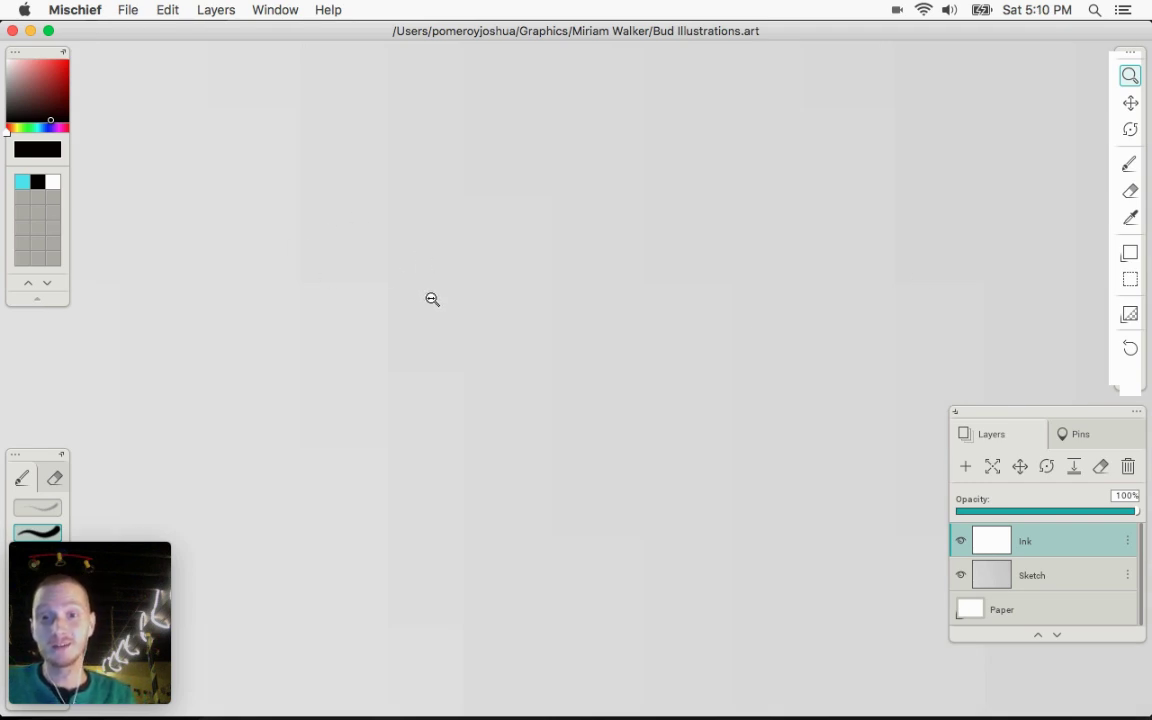
pyautogui.press('b')
pyautogui.moveTo(429, 290)
pyautogui.mouseDown()
pyautogui.moveTo(430, 357)
pyautogui.moveTo(517, 380)
pyautogui.mouseUp()
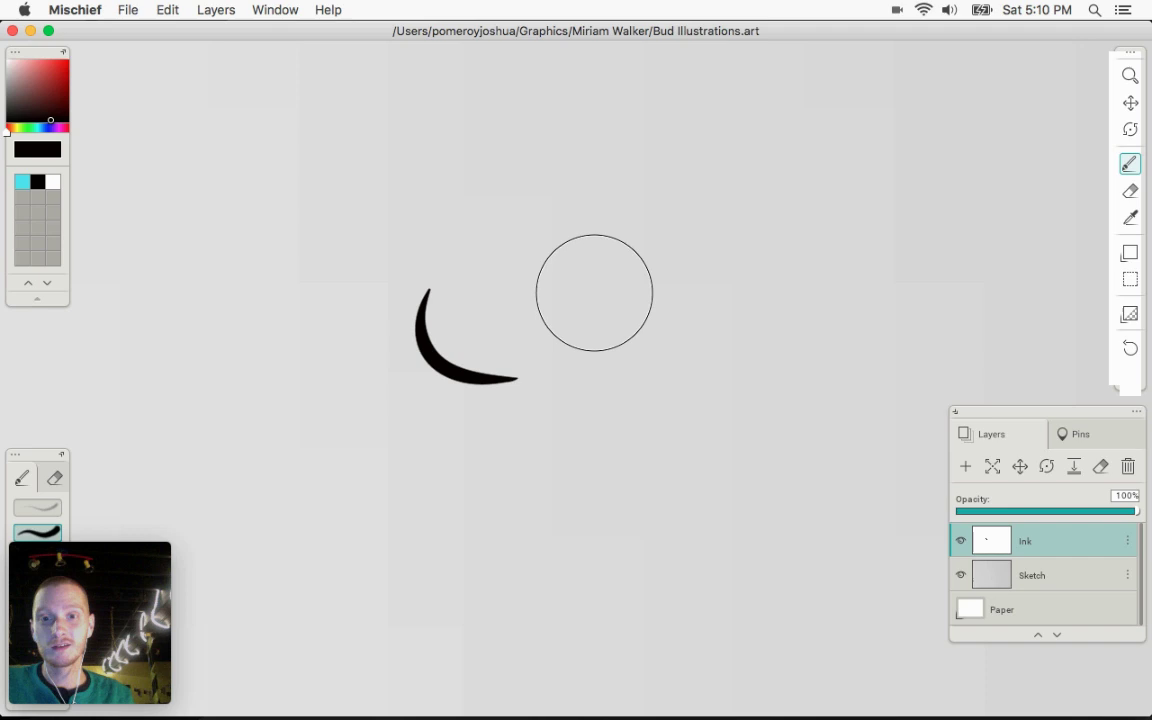
pyautogui.moveTo(584, 262)
pyautogui.mouseDown()
pyautogui.moveTo(458, 249)
pyautogui.moveTo(398, 342)
pyautogui.mouseUp()
pyautogui.moveTo(528, 382); pyautogui.dragTo(578, 366)
pyautogui.moveTo(479, 278)
pyautogui.mouseDown()
pyautogui.moveTo(578, 272)
pyautogui.moveTo(579, 297)
pyautogui.moveTo(571, 223)
pyautogui.moveTo(508, 221)
pyautogui.moveTo(402, 257)
pyautogui.moveTo(353, 251)
pyautogui.moveTo(400, 316)
pyautogui.moveTo(364, 340)
pyautogui.moveTo(519, 270)
pyautogui.moveTo(512, 253)
pyautogui.moveTo(550, 268)
pyautogui.moveTo(499, 260)
pyautogui.moveTo(539, 284)
pyautogui.mouseUp()
pyautogui.moveTo(426, 396)
pyautogui.mouseDown()
pyautogui.moveTo(482, 387)
pyautogui.moveTo(631, 293)
pyautogui.moveTo(643, 298)
pyautogui.moveTo(617, 333)
pyautogui.moveTo(606, 282)
pyautogui.moveTo(497, 236)
pyautogui.moveTo(620, 281)
pyautogui.moveTo(601, 248)
pyautogui.moveTo(542, 207)
pyautogui.moveTo(405, 238)
pyautogui.moveTo(427, 241)
pyautogui.moveTo(406, 229)
pyautogui.moveTo(457, 231)
pyautogui.moveTo(404, 262)
pyautogui.moveTo(372, 332)
pyautogui.mouseUp()
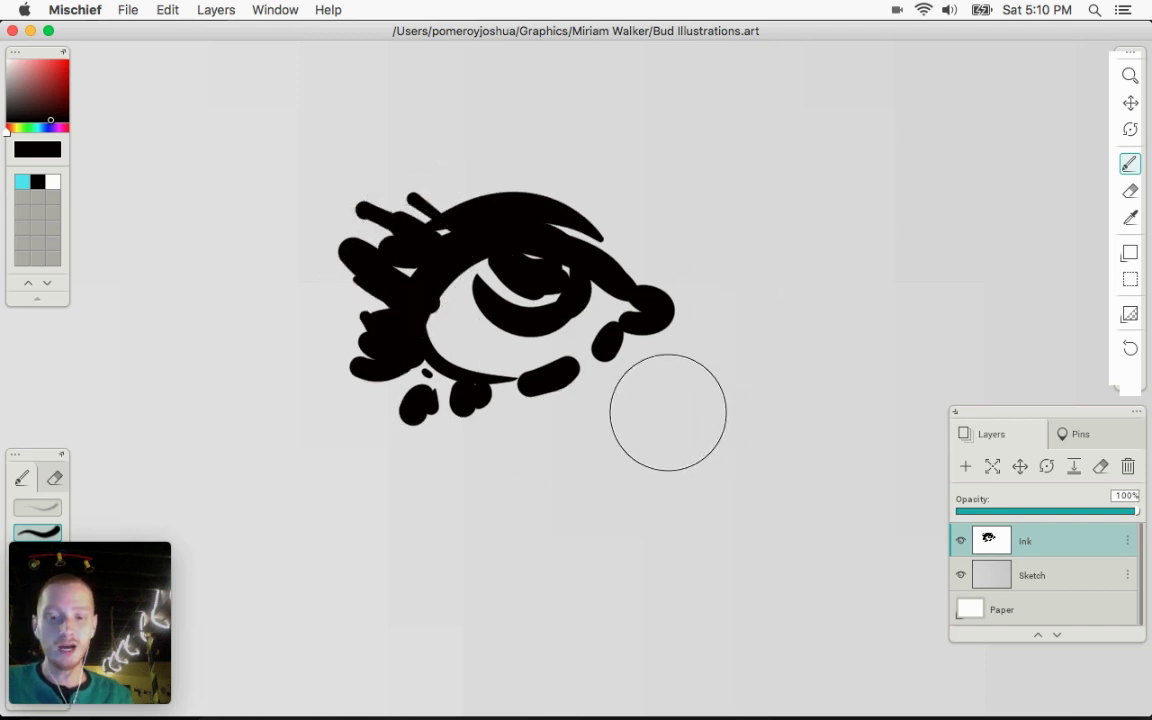
# Erase the tiny eye from the Ink layer inside the moustached man's hair
pyautogui.press('z')
pyautogui.moveTo(656, 375)
pyautogui.mouseDown()
pyautogui.moveTo(386, 386)
pyautogui.moveTo(200, 415)
pyautogui.mouseUp()
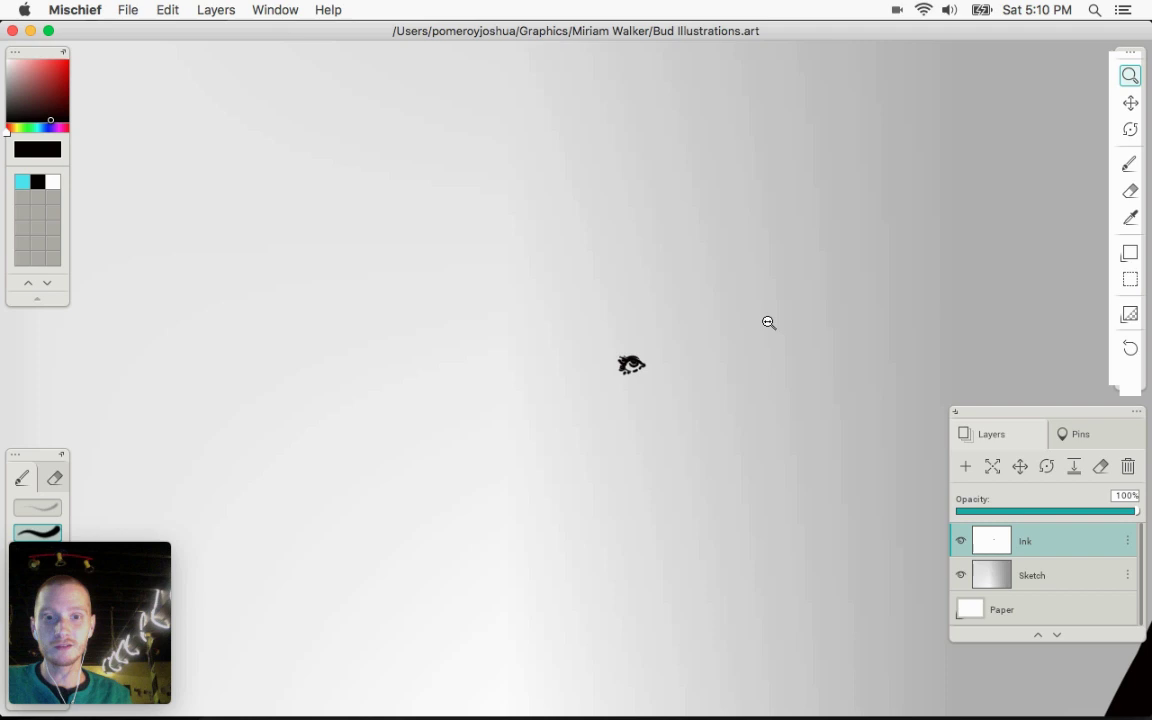
pyautogui.moveTo(768, 322)
pyautogui.mouseDown()
pyautogui.moveTo(617, 332)
pyautogui.moveTo(370, 378)
pyautogui.moveTo(716, 283)
pyautogui.moveTo(345, 339)
pyautogui.moveTo(1003, 195)
pyautogui.moveTo(771, 566)
pyautogui.moveTo(884, 522)
pyautogui.moveTo(1049, 348)
pyautogui.moveTo(1104, 158)
pyautogui.mouseUp()
pyautogui.moveTo(849, 438); pyautogui.dragTo(1115, 222)
pyautogui.press('space')
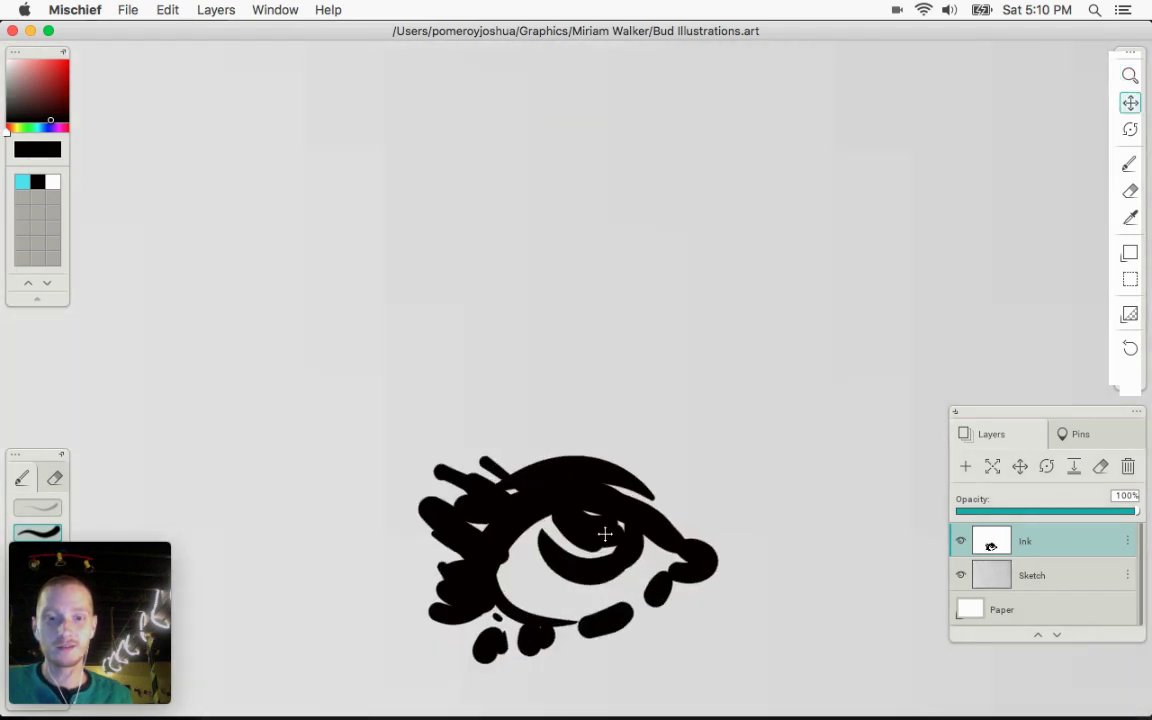
pyautogui.moveTo(599, 407); pyautogui.dragTo(575, 264)
pyautogui.press('e')
pyautogui.moveTo(697, 362)
pyautogui.mouseDown()
pyautogui.moveTo(679, 422)
pyautogui.moveTo(599, 296)
pyautogui.moveTo(414, 404)
pyautogui.moveTo(494, 489)
pyautogui.mouseUp()
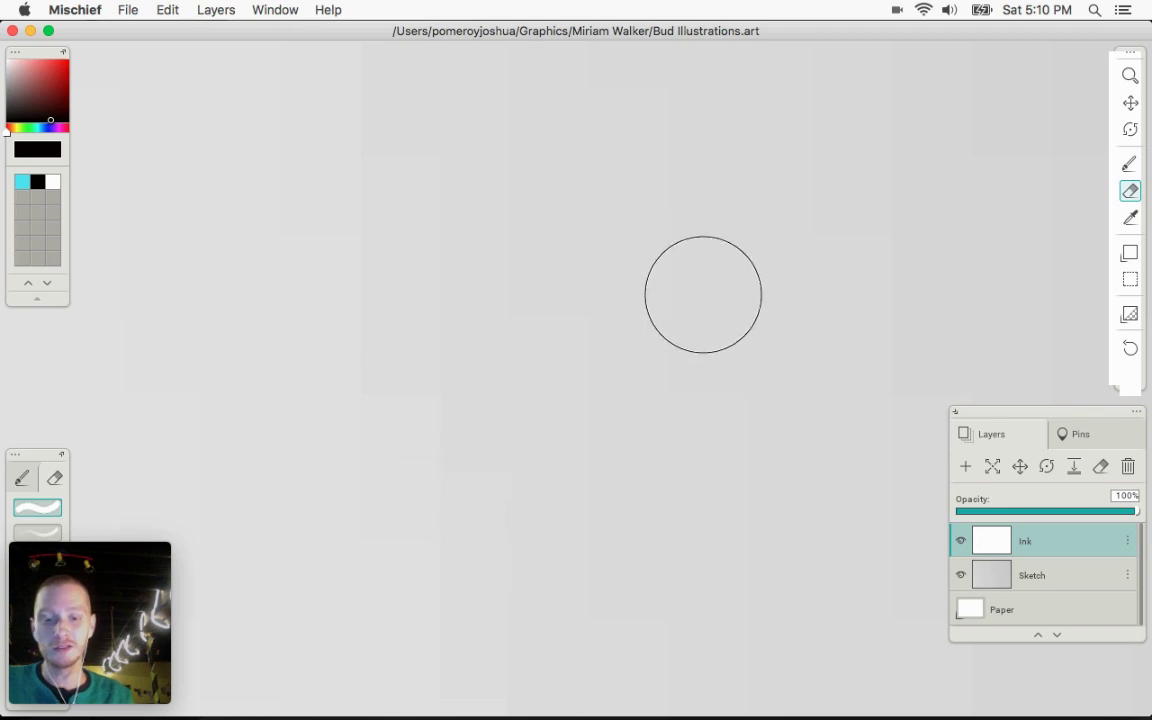
# Hide the Sketch layer to examine the fence scene's ink lines on their own
pyautogui.press('z')
pyautogui.moveTo(699, 342); pyautogui.dragTo(170, 372)
pyautogui.moveTo(776, 338); pyautogui.dragTo(215, 380)
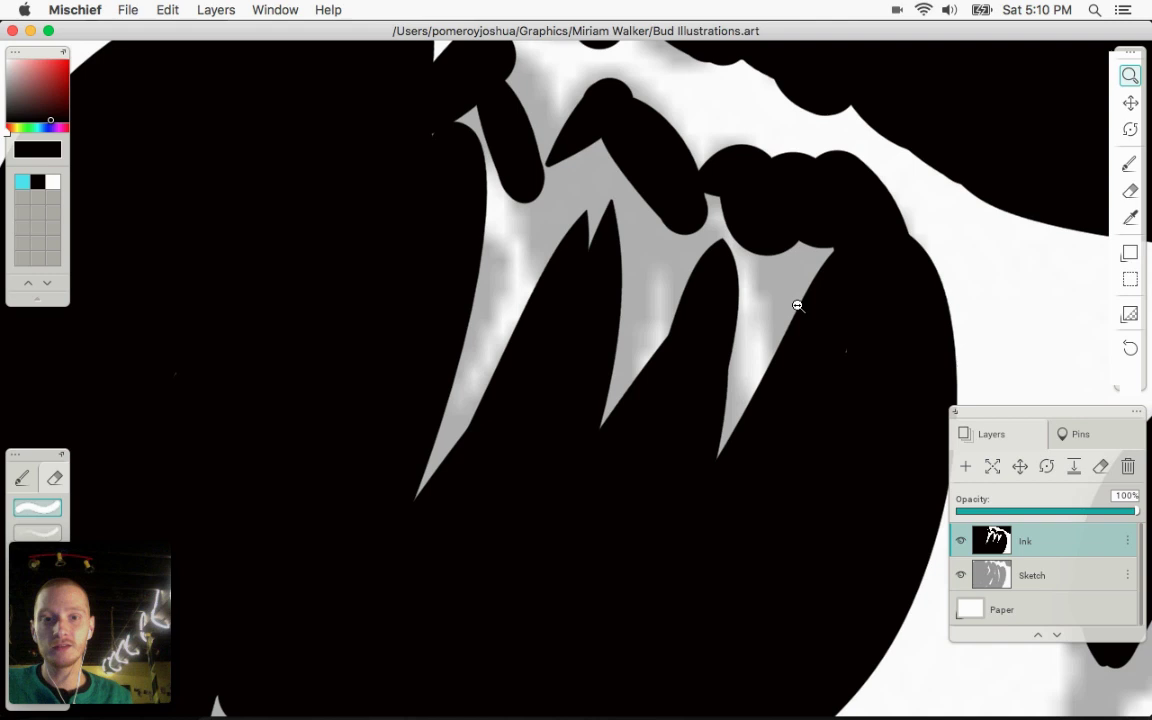
pyautogui.moveTo(798, 306); pyautogui.dragTo(364, 361)
pyautogui.press('space')
pyautogui.moveTo(826, 331); pyautogui.dragTo(222, 328)
pyautogui.press('z')
pyautogui.moveTo(661, 399); pyautogui.dragTo(512, 399)
pyautogui.press('space')
pyautogui.moveTo(849, 469); pyautogui.dragTo(758, 460)
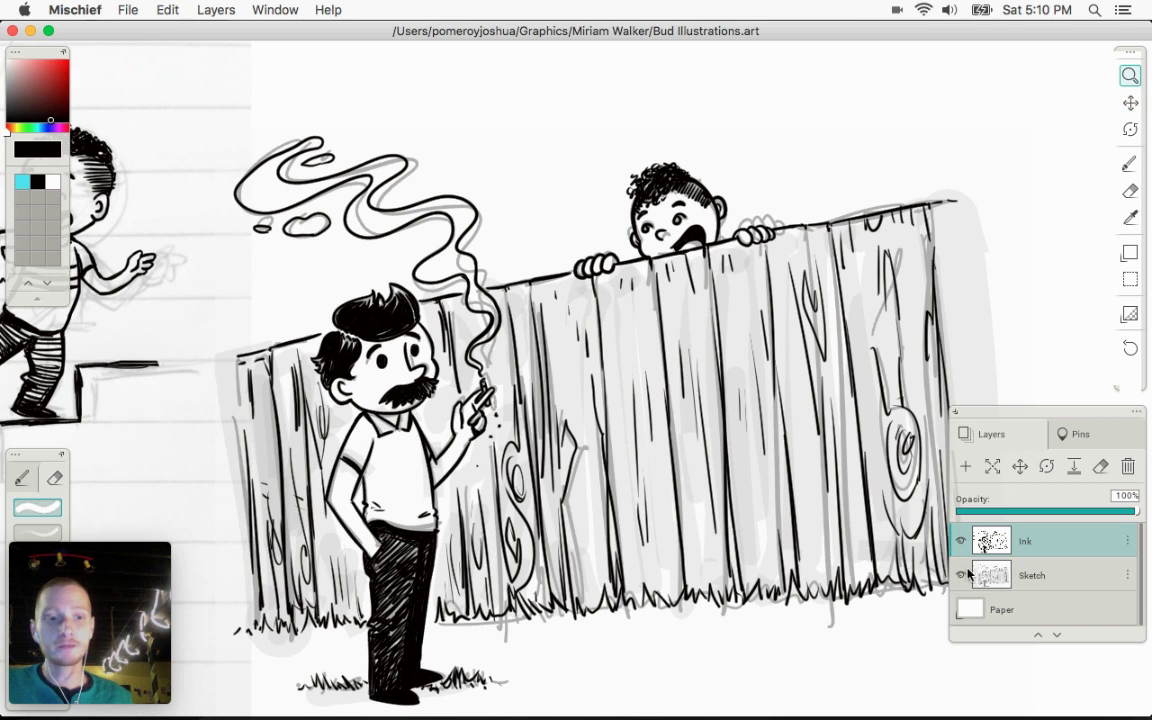
pyautogui.click(961, 576)
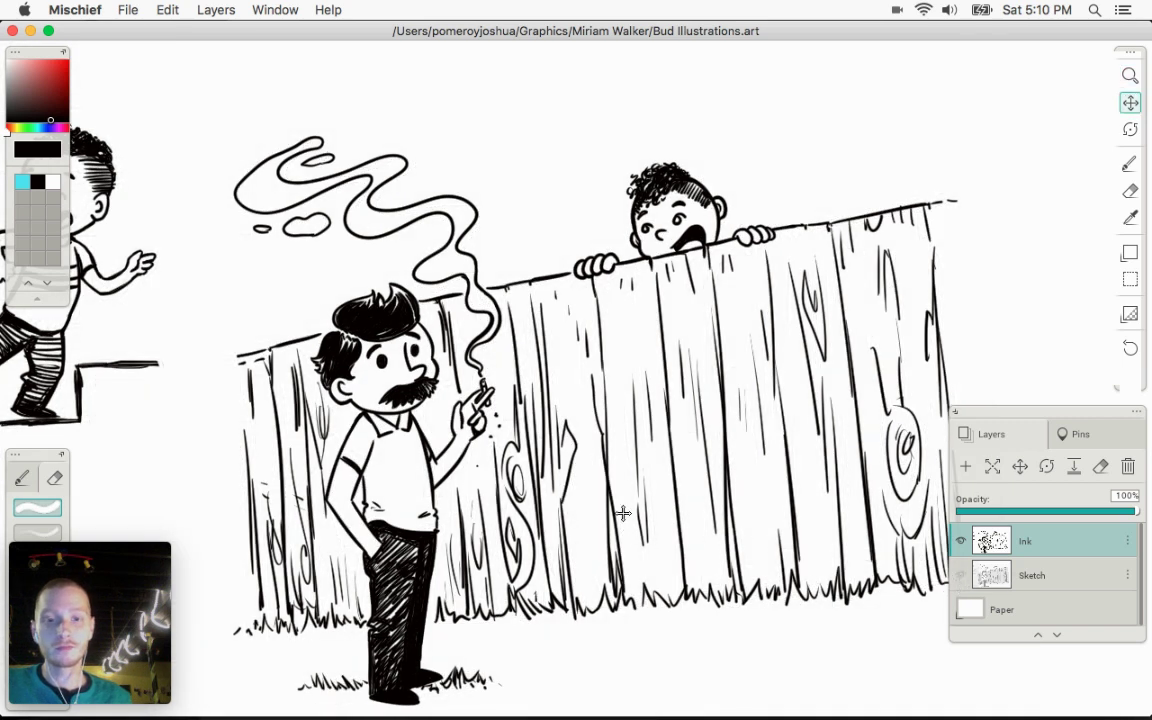
# Show the Sketch layer again, including the boy-in-crib sketch below the fence scene
pyautogui.scroll(-5, 620, 512)
pyautogui.moveTo(752, 481); pyautogui.dragTo(518, 282)
pyautogui.press('space')
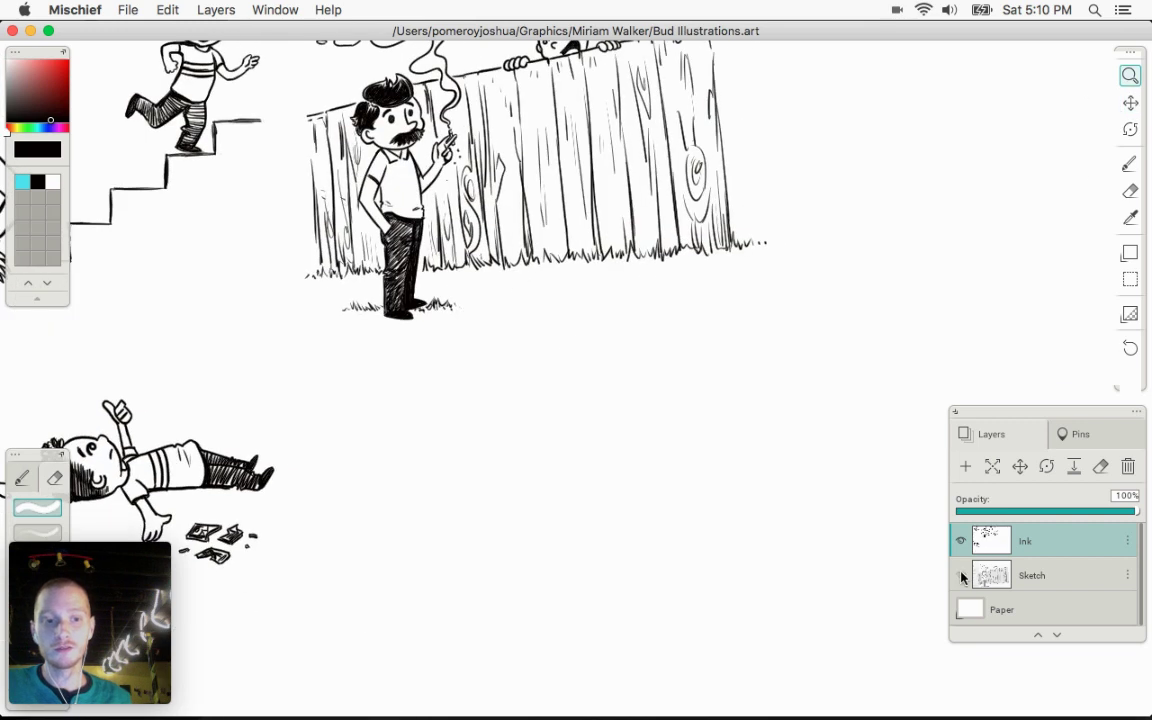
pyautogui.click(962, 576)
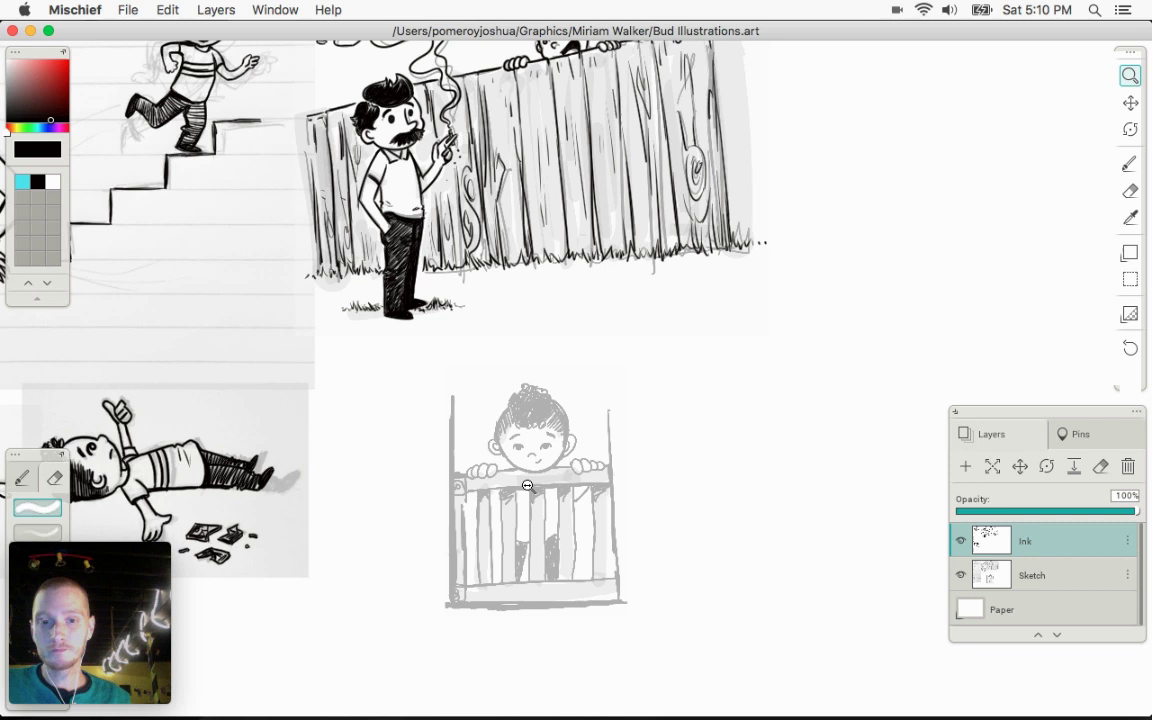
# Make Ink the active layer and choose the brush for inking over the boy-in-crib sketch
pyautogui.moveTo(530, 488)
pyautogui.mouseDown()
pyautogui.moveTo(800, 442)
pyautogui.moveTo(867, 493)
pyautogui.mouseUp()
pyautogui.click(1060, 576)
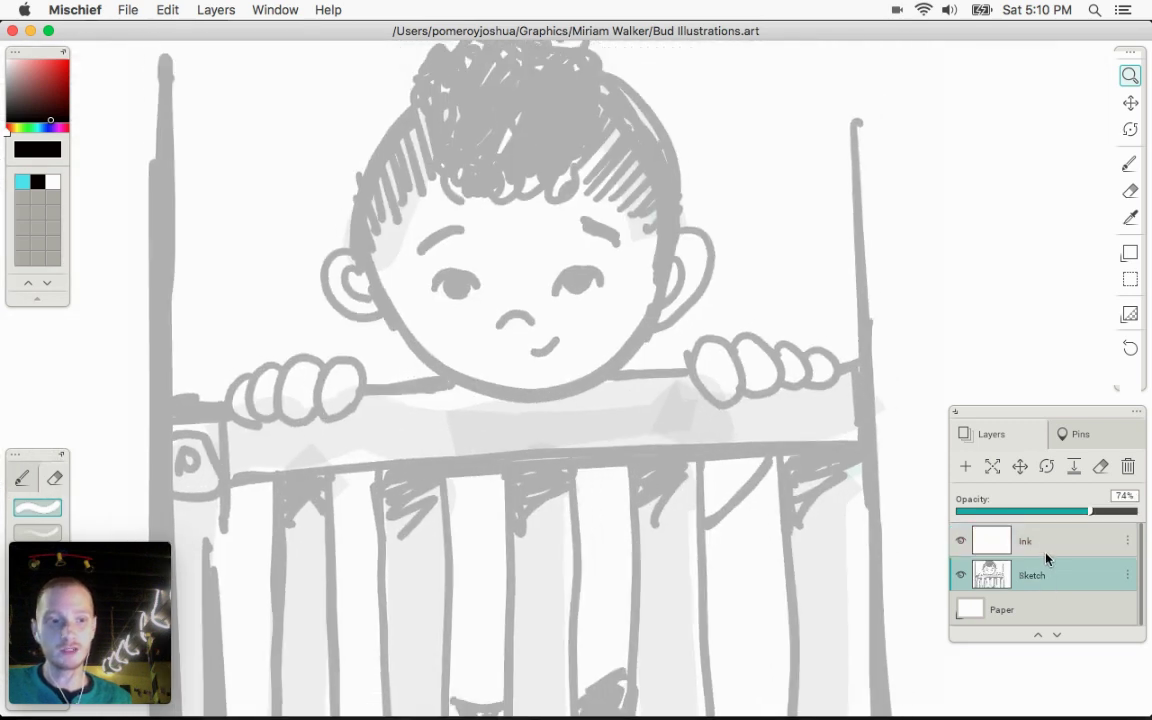
pyautogui.click(1050, 549)
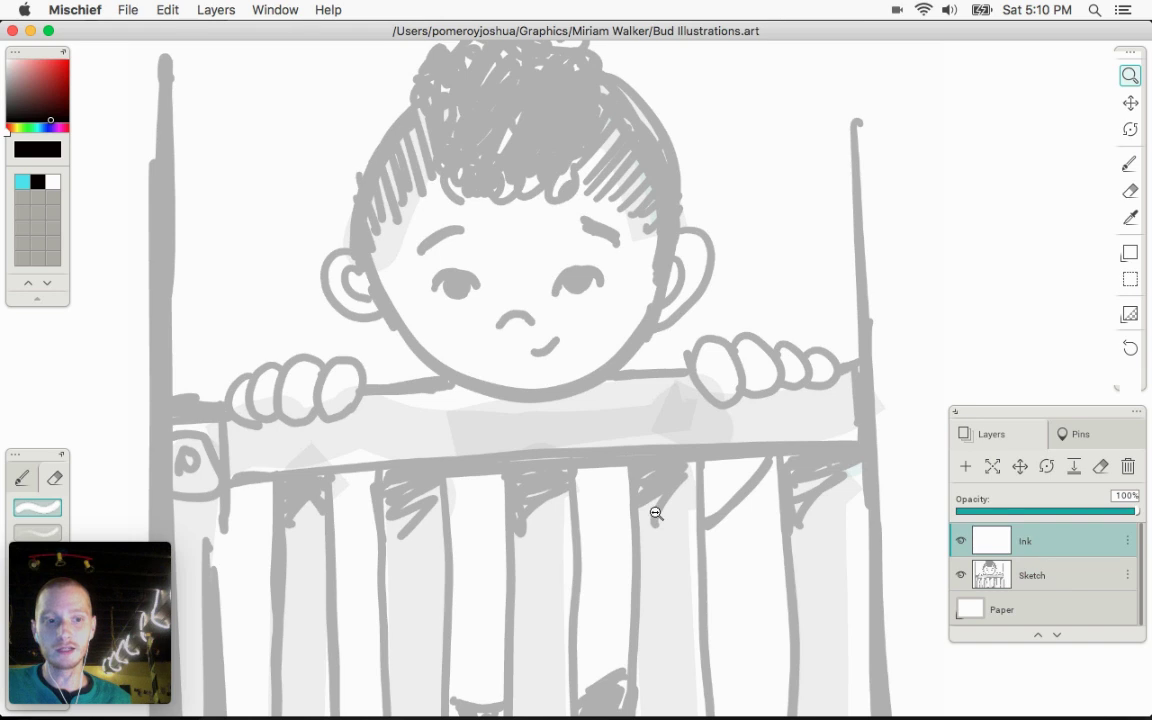
pyautogui.press('b')
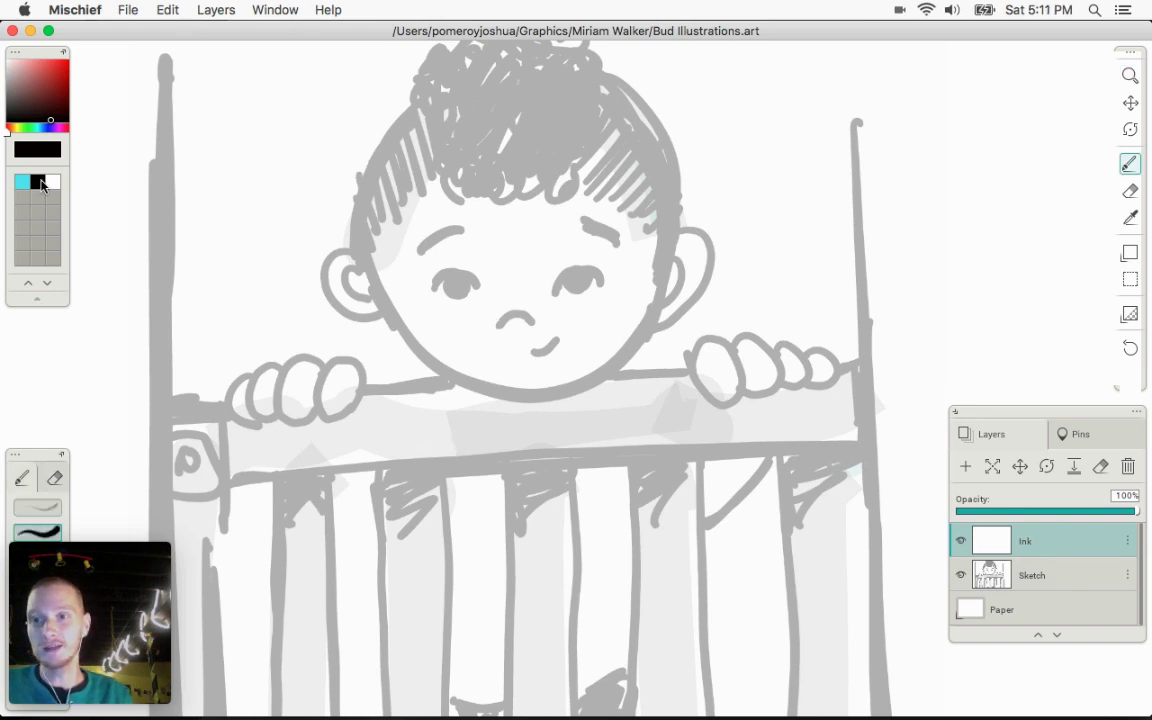
pyautogui.press('space')
pyautogui.moveTo(527, 340); pyautogui.dragTo(525, 417)
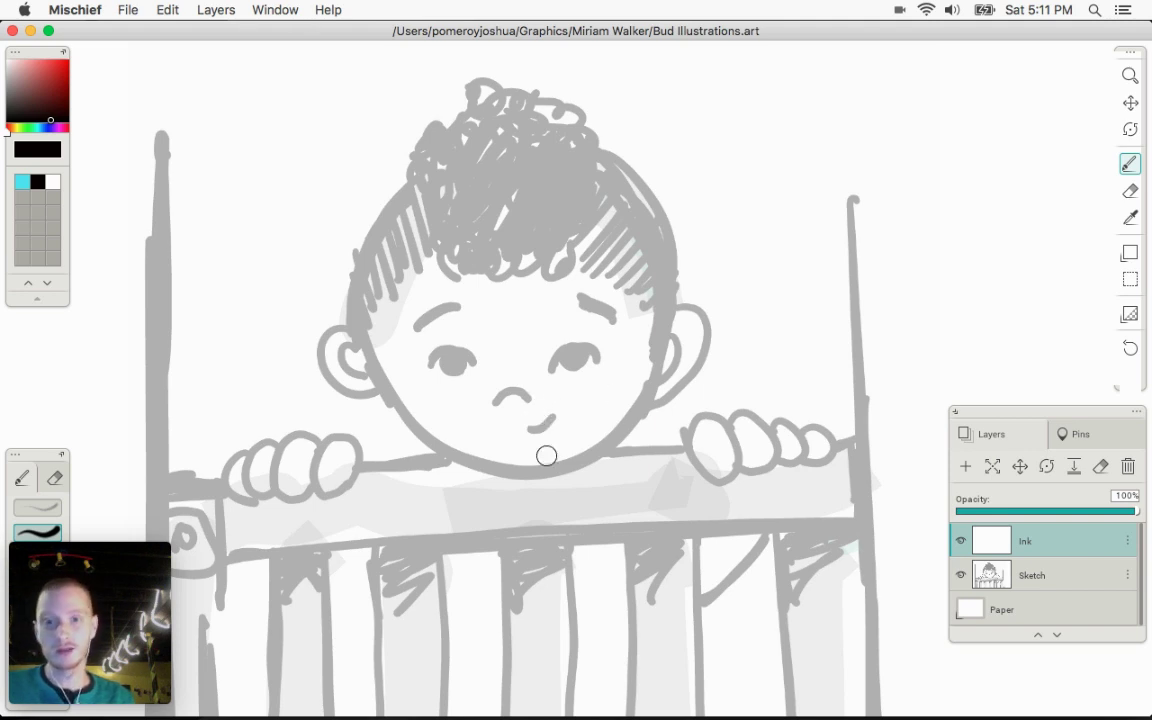
pyautogui.press('z')
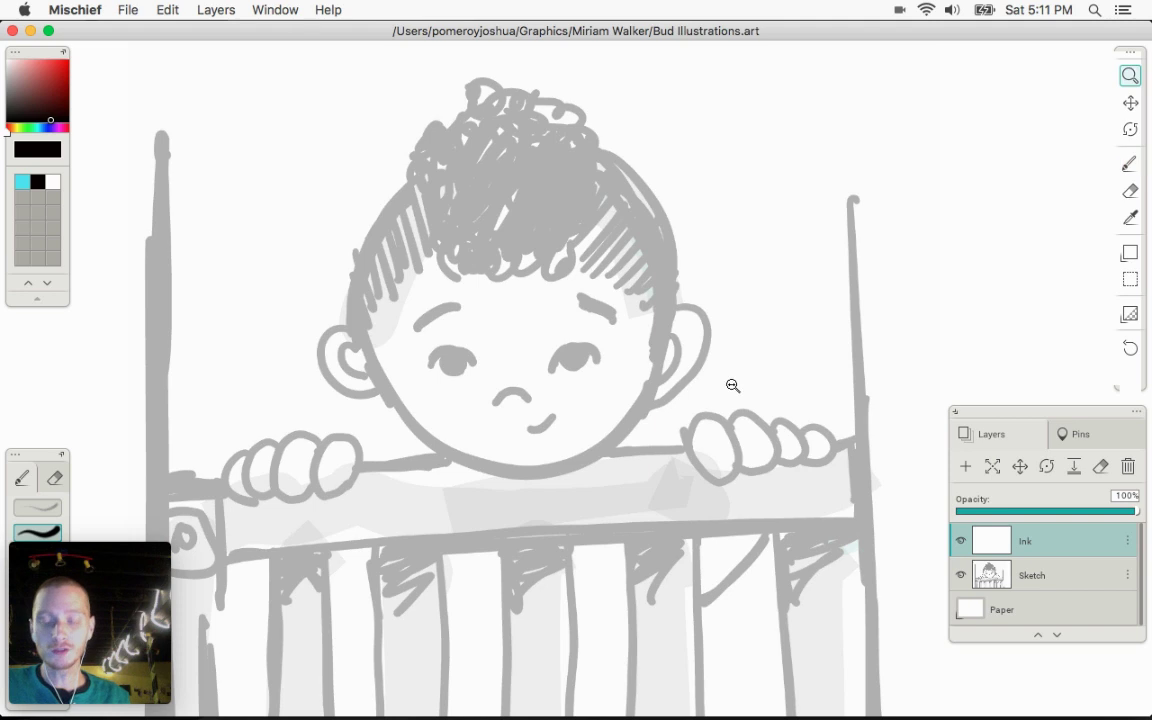
pyautogui.moveTo(718, 396)
pyautogui.mouseDown()
pyautogui.moveTo(417, 394)
pyautogui.moveTo(432, 368)
pyautogui.moveTo(712, 501)
pyautogui.moveTo(663, 460)
pyautogui.moveTo(528, 466)
pyautogui.moveTo(881, 368)
pyautogui.mouseUp()
pyautogui.press('space')
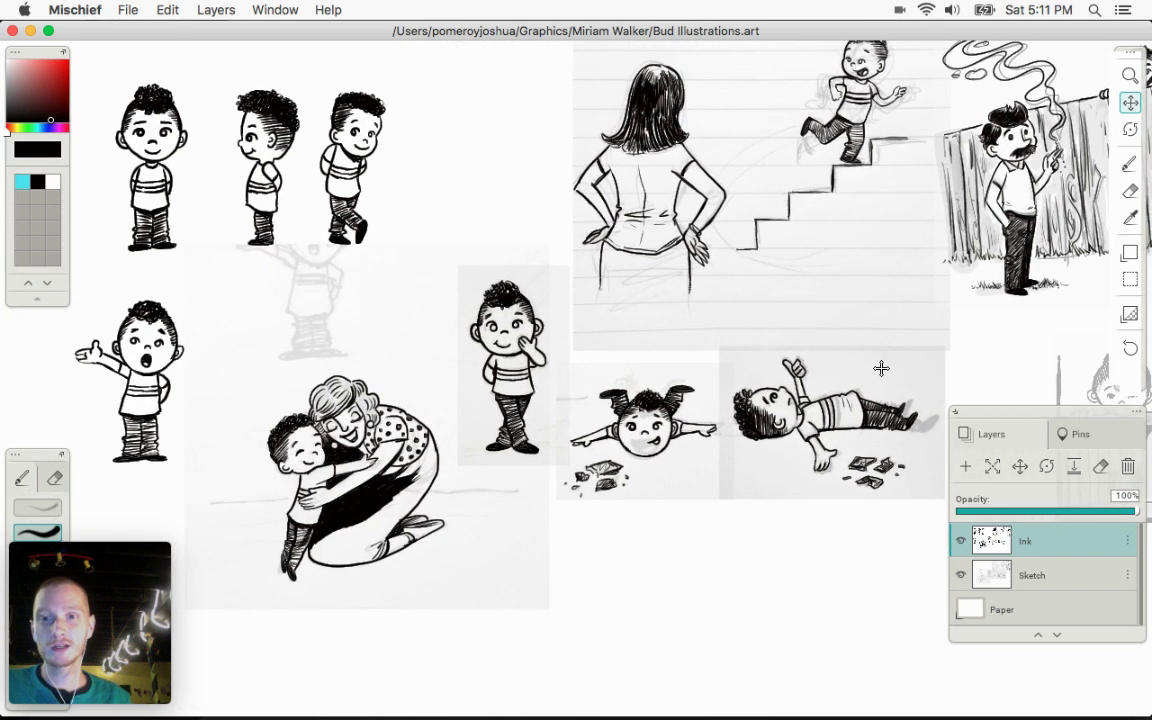
# Examine the inked boy poses, the hugging scene and the neighbouring illustrations across the canvas
pyautogui.moveTo(452, 375); pyautogui.dragTo(644, 362)
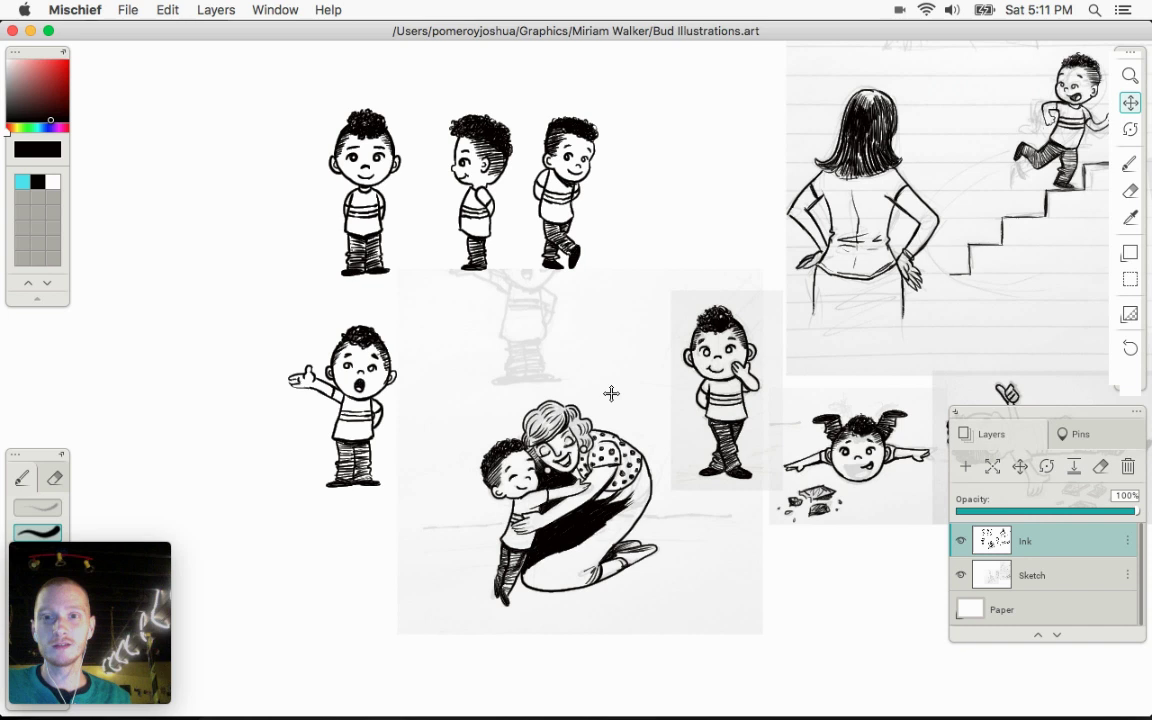
pyautogui.moveTo(611, 393); pyautogui.dragTo(600, 406)
pyautogui.press('z')
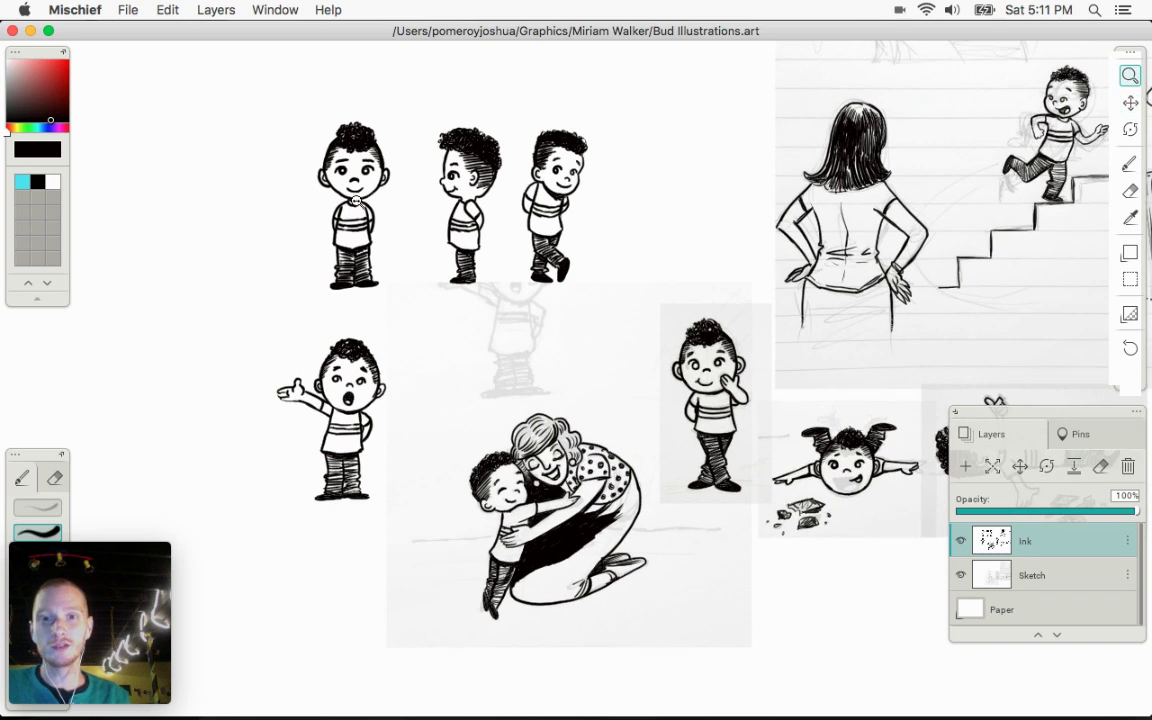
pyautogui.moveTo(275, 107); pyautogui.dragTo(330, 192)
pyautogui.press('space')
pyautogui.moveTo(753, 328); pyautogui.dragTo(564, 327)
pyautogui.press('z')
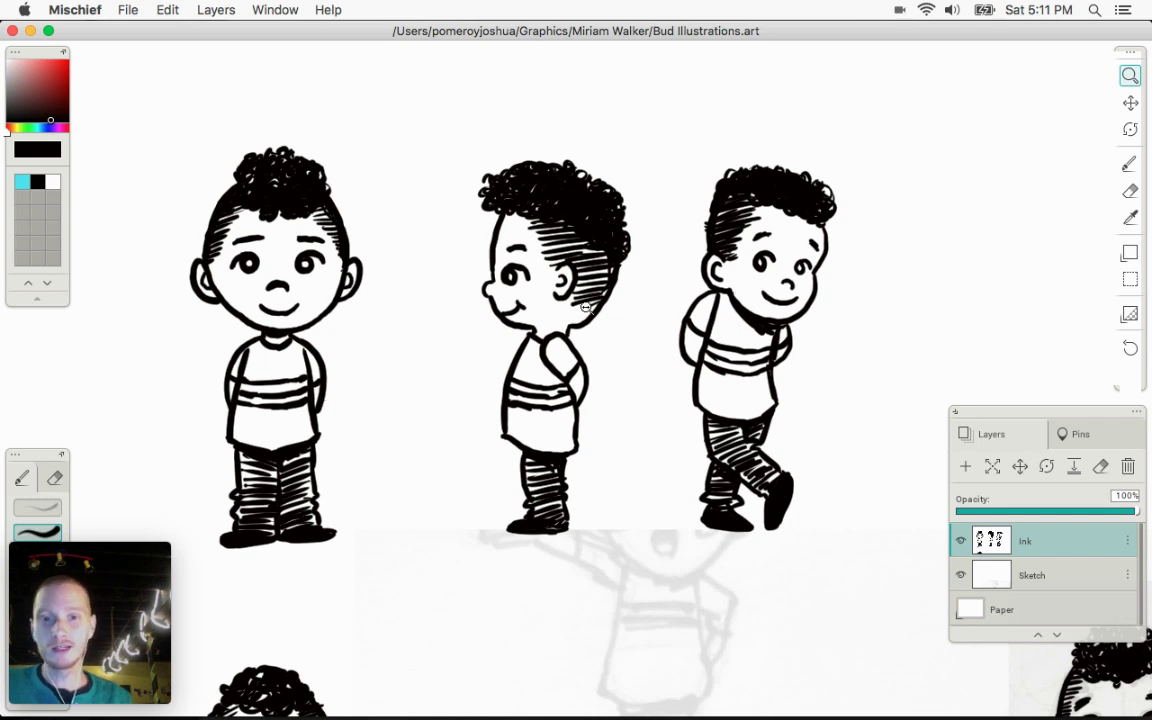
pyautogui.moveTo(724, 396); pyautogui.dragTo(375, 300)
pyautogui.press('h')
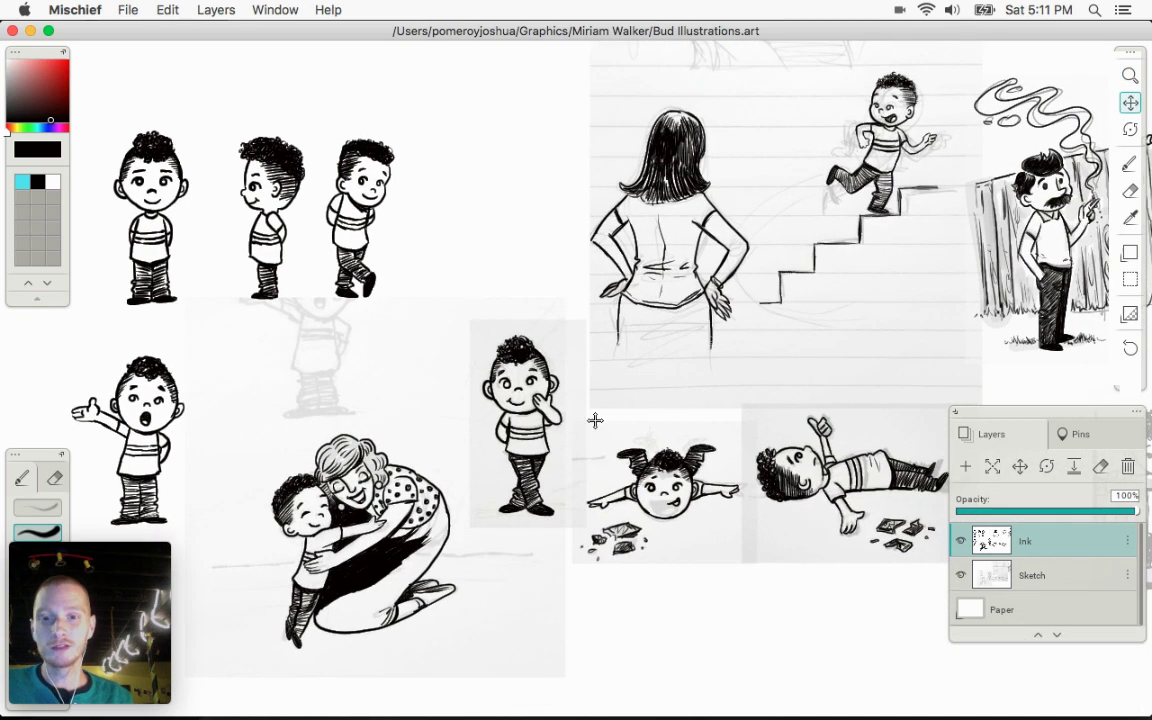
pyautogui.moveTo(780, 348)
pyautogui.mouseDown()
pyautogui.moveTo(586, 391)
pyautogui.moveTo(401, 409)
pyautogui.mouseUp()
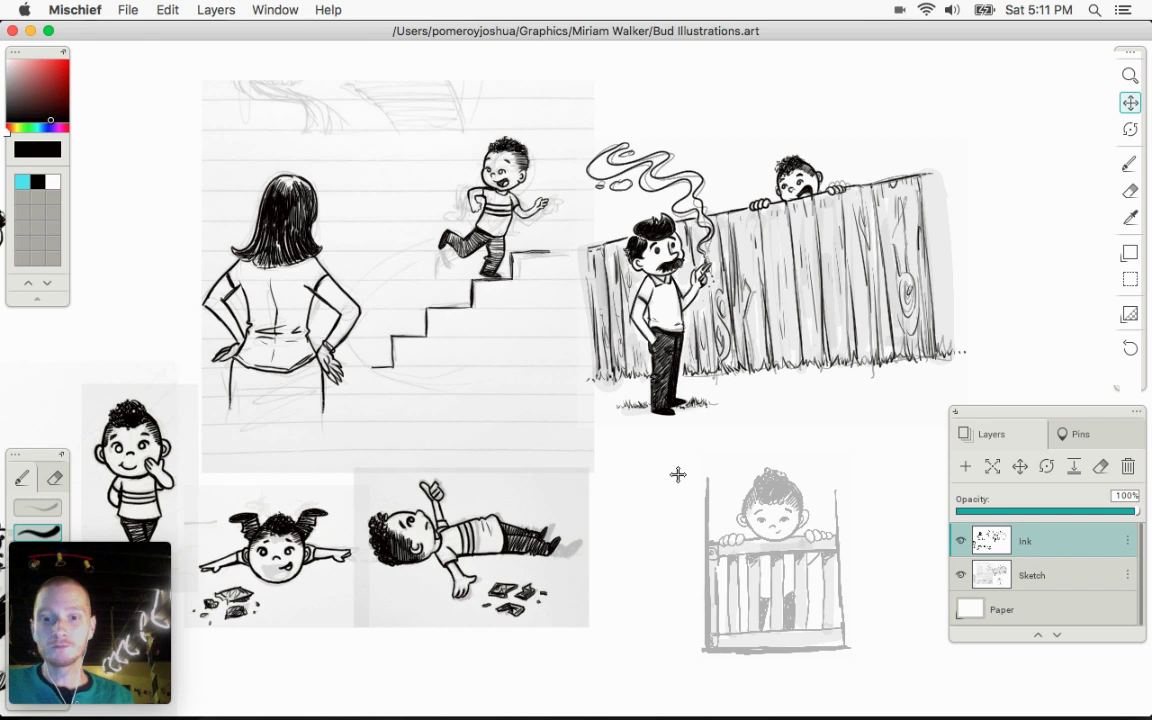
# Frame the boy's head and hands in the crib sketch closely and switch to the brush for inking
pyautogui.moveTo(678, 474); pyautogui.dragTo(445, 394)
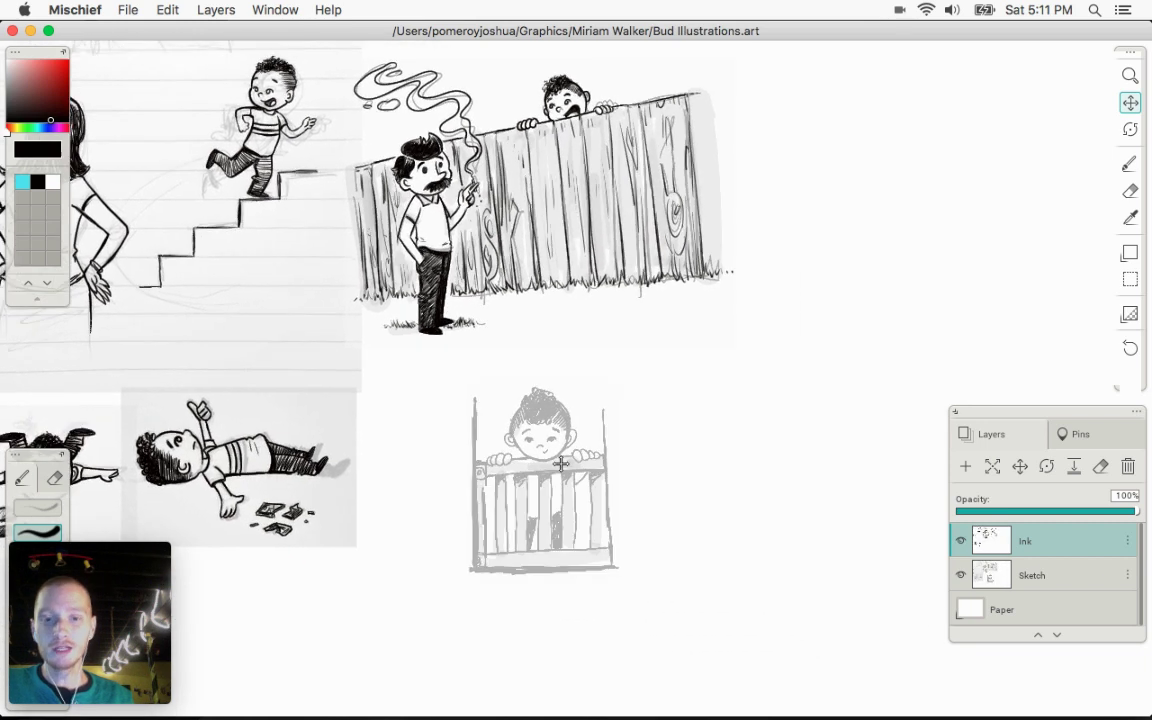
pyautogui.press('z')
pyautogui.moveTo(561, 463)
pyautogui.mouseDown()
pyautogui.moveTo(733, 437)
pyautogui.moveTo(765, 379)
pyautogui.mouseUp()
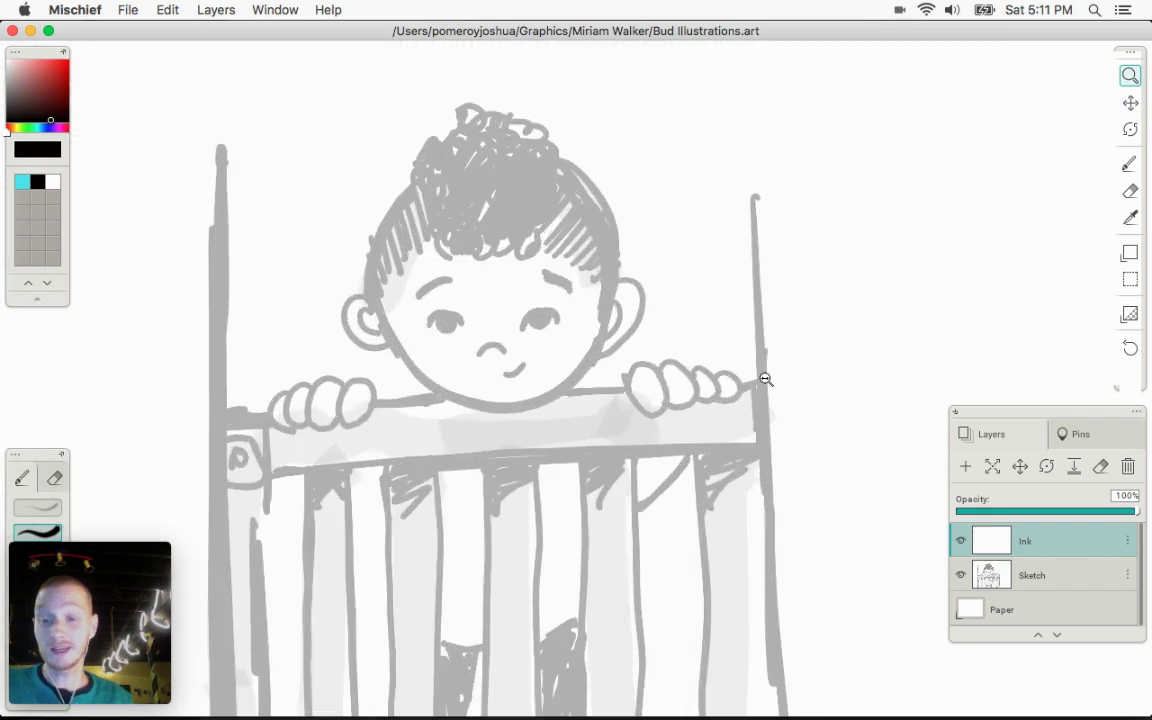
pyautogui.moveTo(532, 350); pyautogui.dragTo(620, 354)
pyautogui.press('space')
pyautogui.moveTo(498, 265); pyautogui.dragTo(594, 409)
pyautogui.press('b')
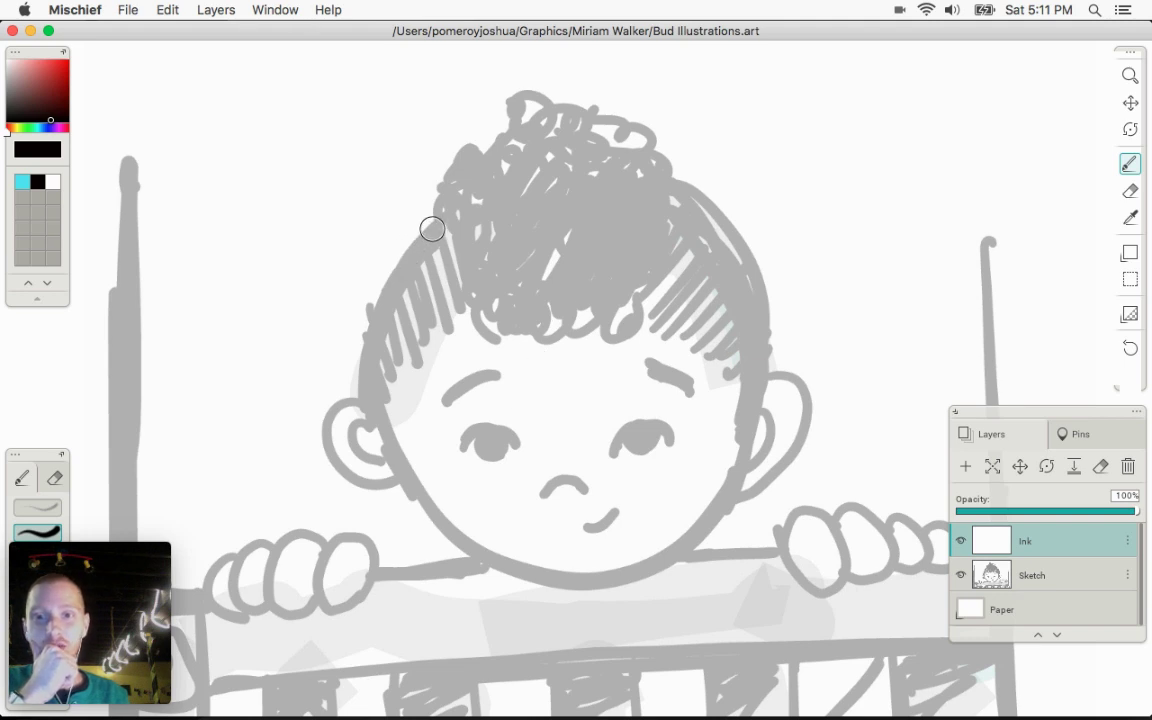
# Try inking the boy's head outline with long sweeping strokes on the unrotated canvas, undoing each attempt
pyautogui.press('super+z')
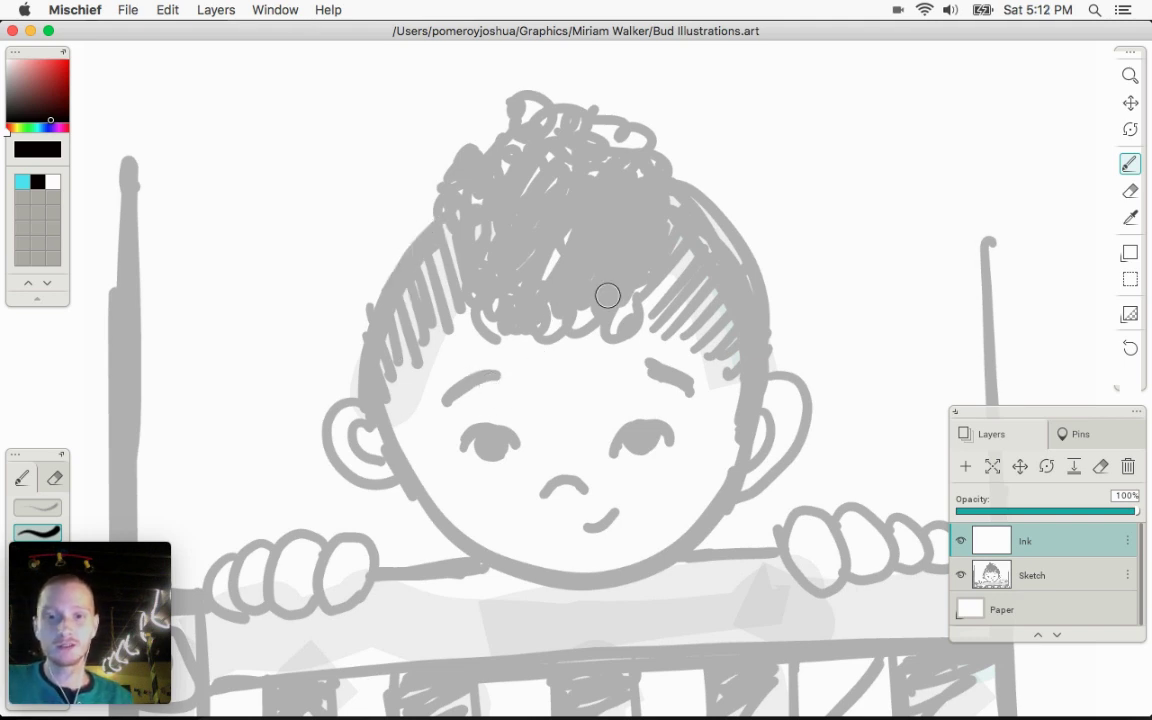
pyautogui.moveTo(676, 188)
pyautogui.mouseDown()
pyautogui.moveTo(724, 213)
pyautogui.moveTo(762, 258)
pyautogui.mouseUp()
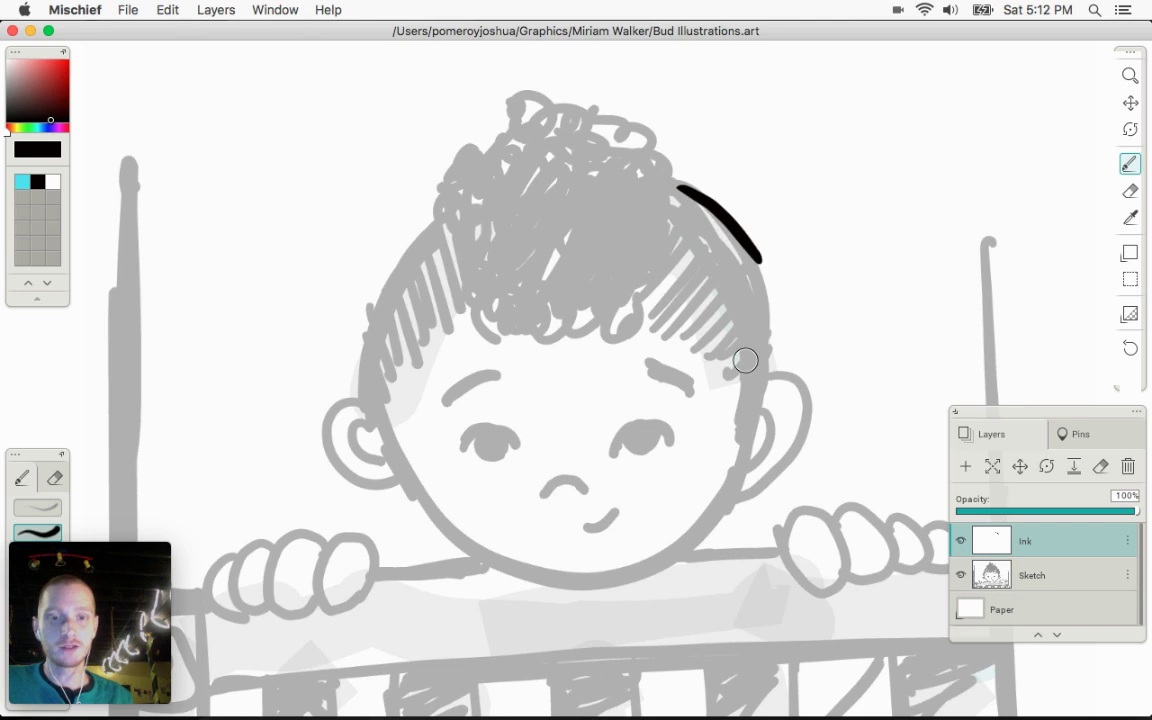
pyautogui.press('super+z')
pyautogui.moveTo(673, 182)
pyautogui.mouseDown()
pyautogui.moveTo(751, 275)
pyautogui.moveTo(746, 476)
pyautogui.moveTo(630, 530)
pyautogui.mouseUp()
pyautogui.press('super+z')
pyautogui.moveTo(424, 230)
pyautogui.mouseDown()
pyautogui.moveTo(383, 295)
pyautogui.moveTo(380, 401)
pyautogui.moveTo(483, 532)
pyautogui.mouseUp()
pyautogui.press('super+z')
pyautogui.moveTo(433, 231); pyautogui.dragTo(411, 453)
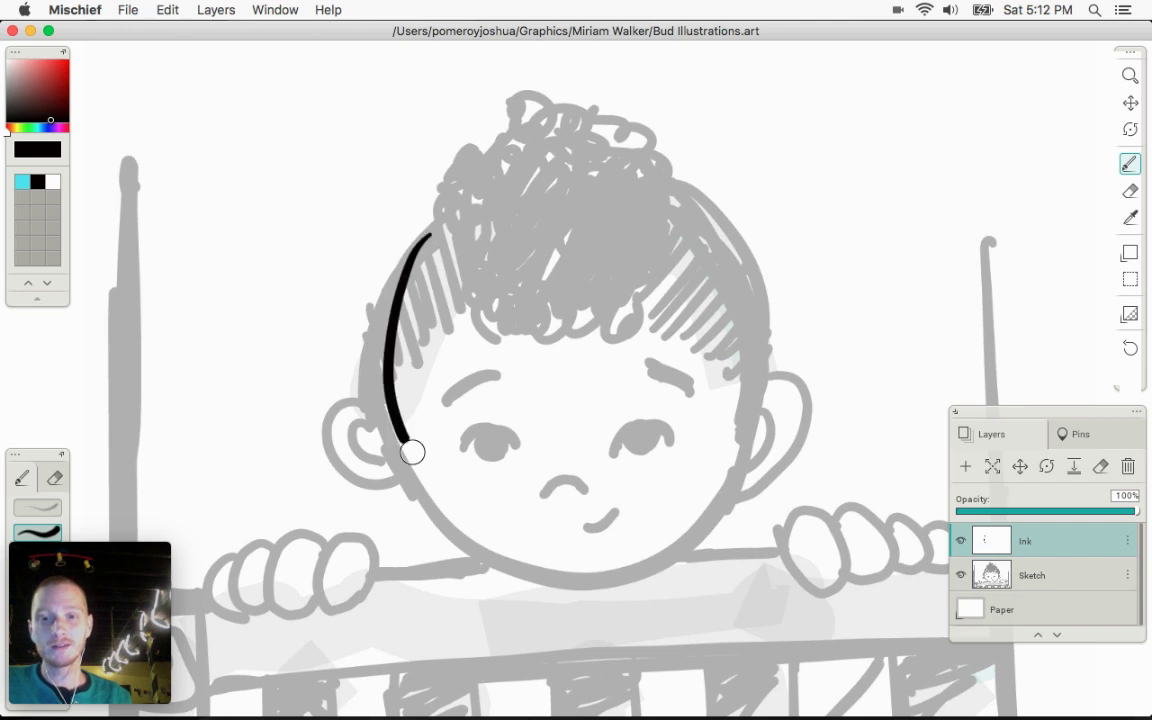
pyautogui.press('super+z')
pyautogui.moveTo(392, 286)
pyautogui.mouseDown()
pyautogui.moveTo(426, 508)
pyautogui.moveTo(601, 567)
pyautogui.moveTo(712, 300)
pyautogui.mouseUp()
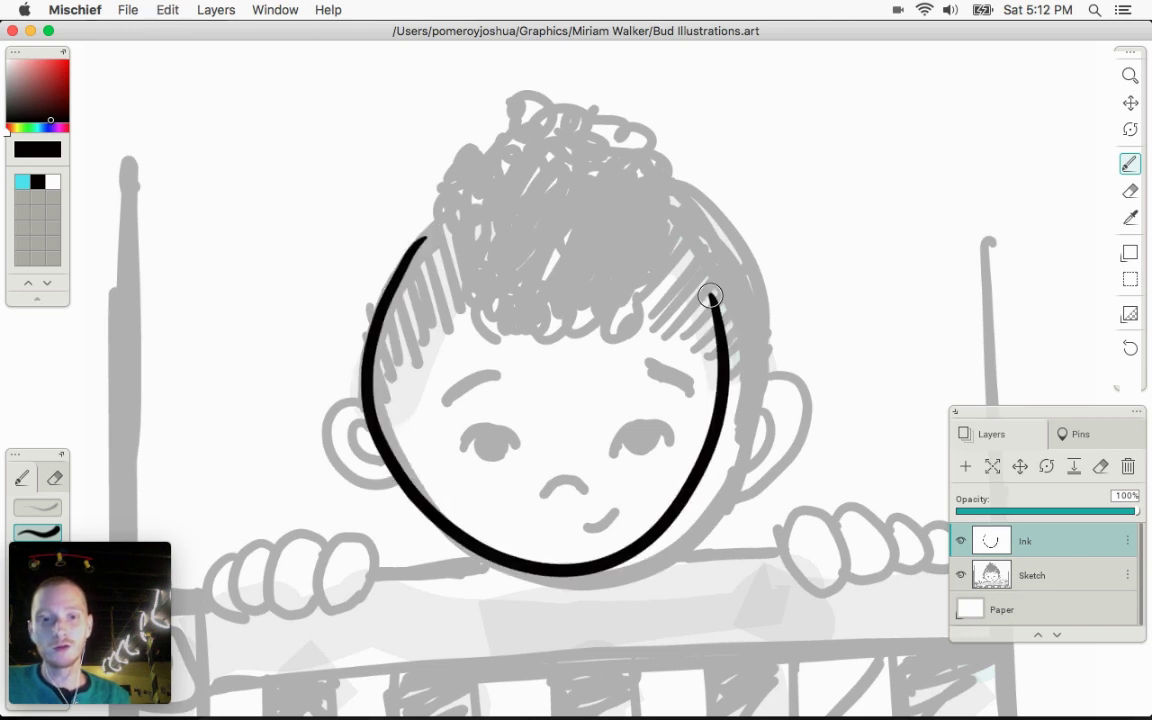
pyautogui.press('super+z')
pyautogui.moveTo(688, 222)
pyautogui.mouseDown()
pyautogui.moveTo(753, 309)
pyautogui.moveTo(702, 521)
pyautogui.moveTo(518, 565)
pyautogui.moveTo(396, 484)
pyautogui.moveTo(392, 274)
pyautogui.moveTo(418, 244)
pyautogui.moveTo(389, 297)
pyautogui.moveTo(375, 364)
pyautogui.moveTo(384, 421)
pyautogui.moveTo(447, 521)
pyautogui.moveTo(533, 567)
pyautogui.moveTo(605, 579)
pyautogui.moveTo(665, 562)
pyautogui.moveTo(738, 468)
pyautogui.mouseUp()
pyautogui.press('super+z')
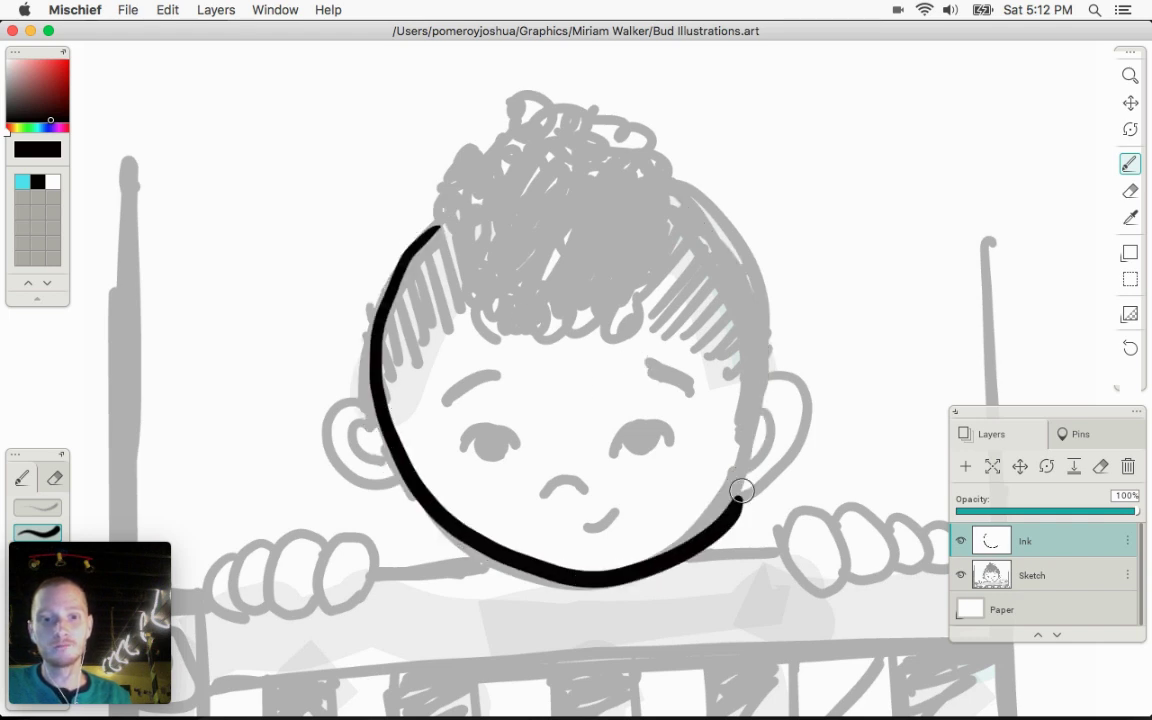
pyautogui.press('super+z')
pyautogui.moveTo(673, 183)
pyautogui.mouseDown()
pyautogui.moveTo(714, 205)
pyautogui.moveTo(752, 279)
pyautogui.moveTo(766, 364)
pyautogui.mouseUp()
pyautogui.press('super+z')
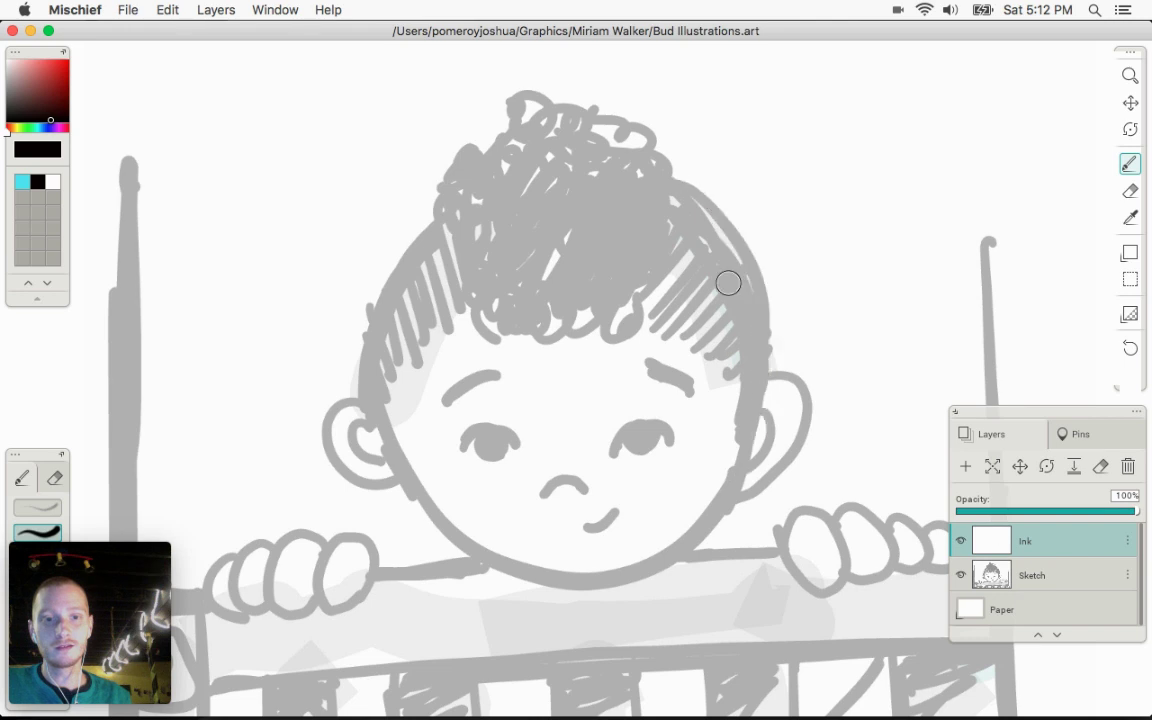
pyautogui.moveTo(673, 189)
pyautogui.mouseDown()
pyautogui.moveTo(751, 306)
pyautogui.moveTo(743, 500)
pyautogui.moveTo(586, 550)
pyautogui.mouseUp()
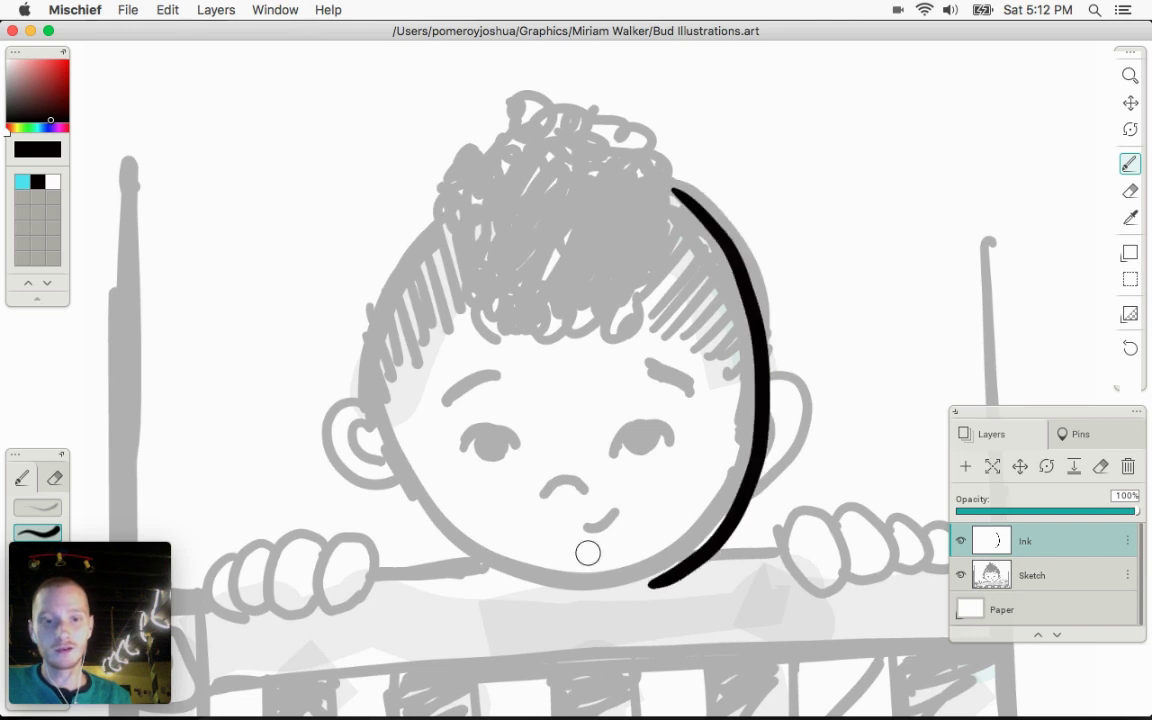
pyautogui.press('super+z')
pyautogui.moveTo(698, 202)
pyautogui.mouseDown()
pyautogui.moveTo(742, 251)
pyautogui.moveTo(763, 329)
pyautogui.moveTo(728, 430)
pyautogui.mouseUp()
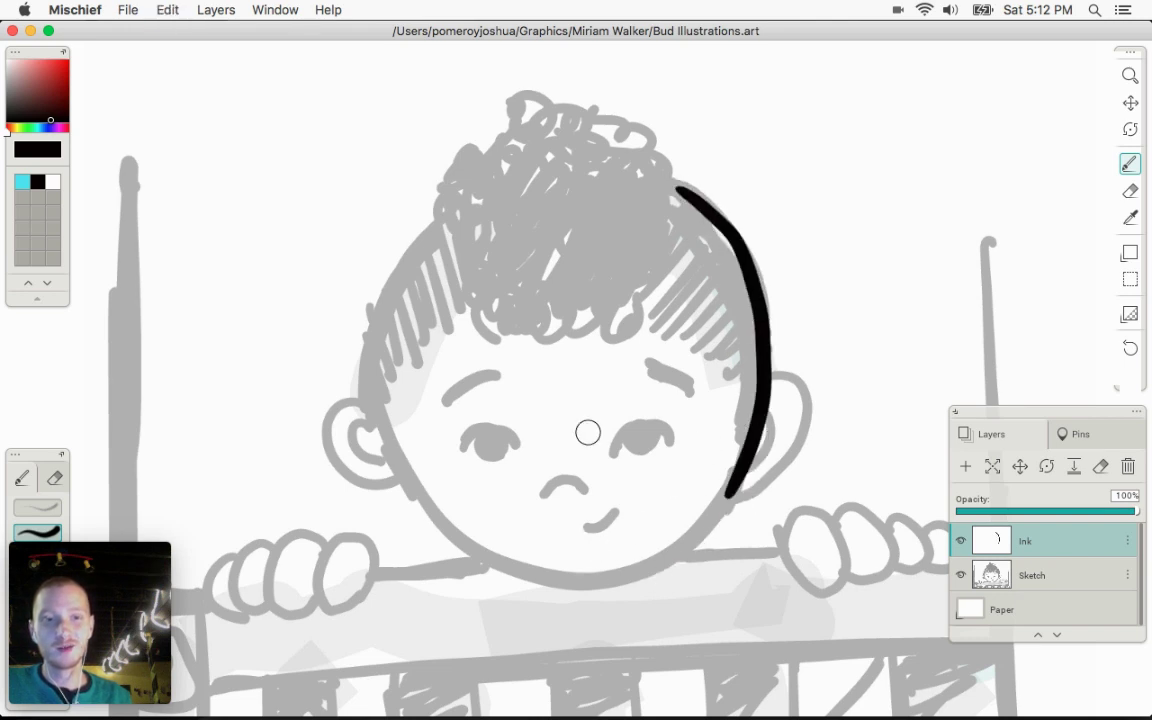
pyautogui.press('super+z')
# Rotate the canvas counterclockwise and ink the left side of the boy's head from the hairline to the chin
pyautogui.press('r')
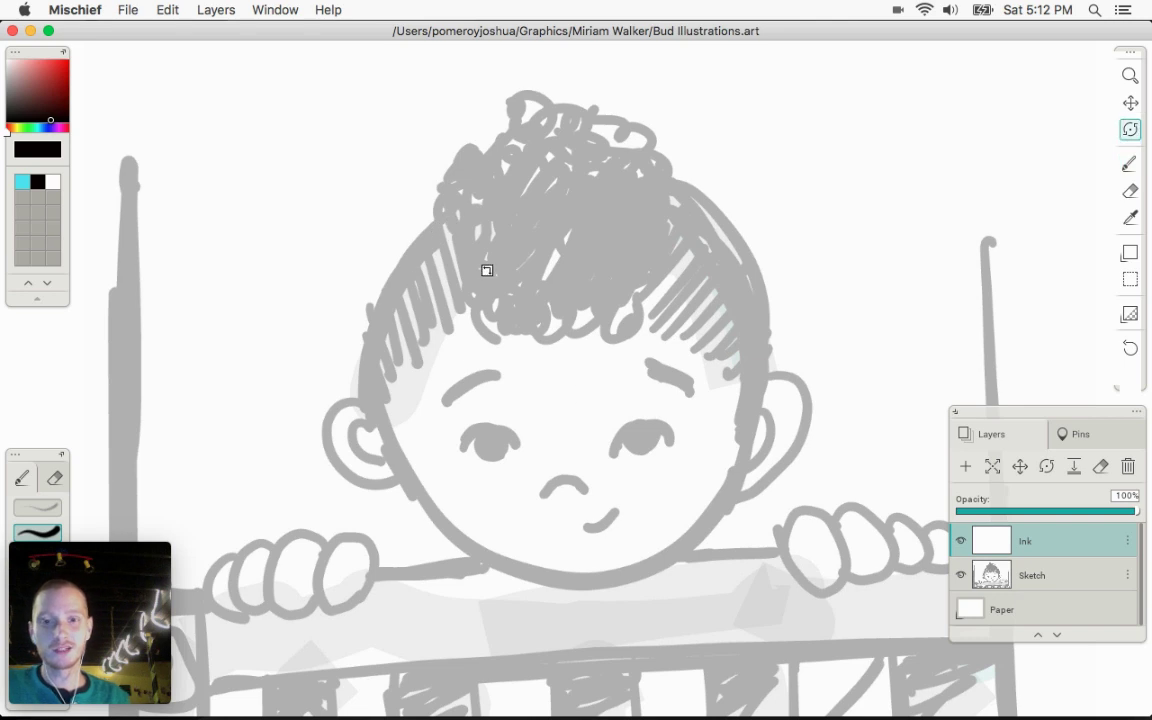
pyautogui.moveTo(478, 267); pyautogui.dragTo(432, 388)
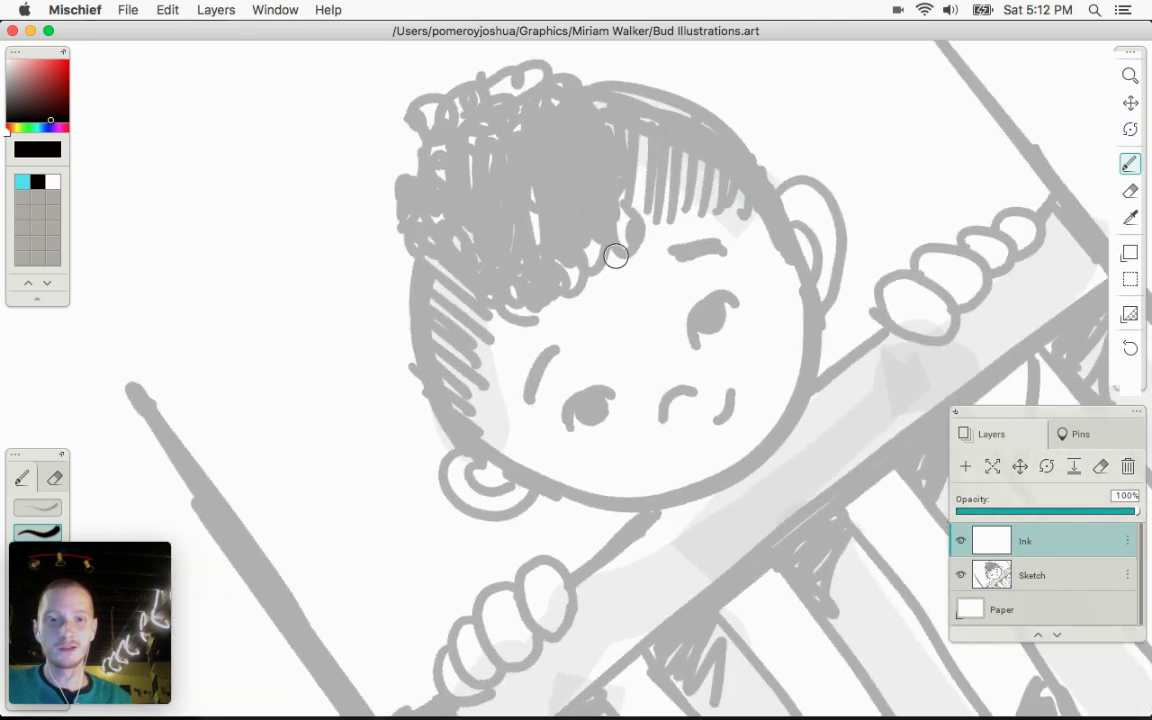
pyautogui.press('space')
pyautogui.moveTo(617, 270); pyautogui.dragTo(609, 341)
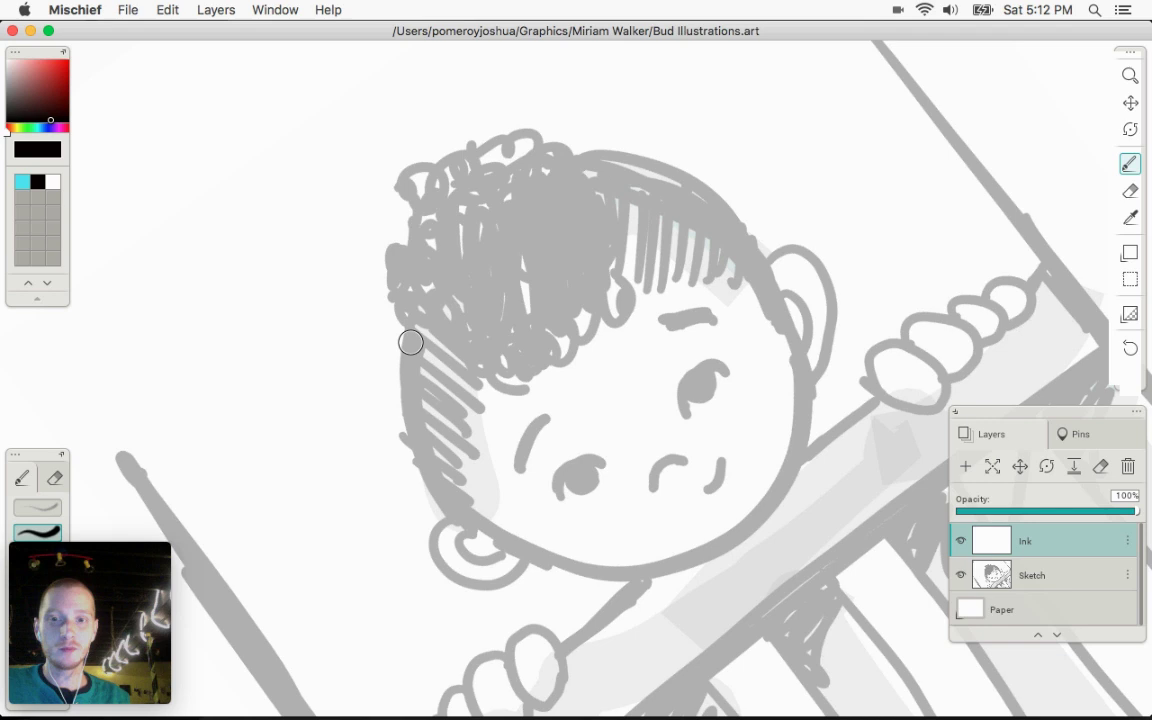
pyautogui.moveTo(410, 342)
pyautogui.mouseDown()
pyautogui.moveTo(404, 393)
pyautogui.moveTo(476, 512)
pyautogui.moveTo(514, 460)
pyautogui.mouseUp()
pyautogui.press('super+z')
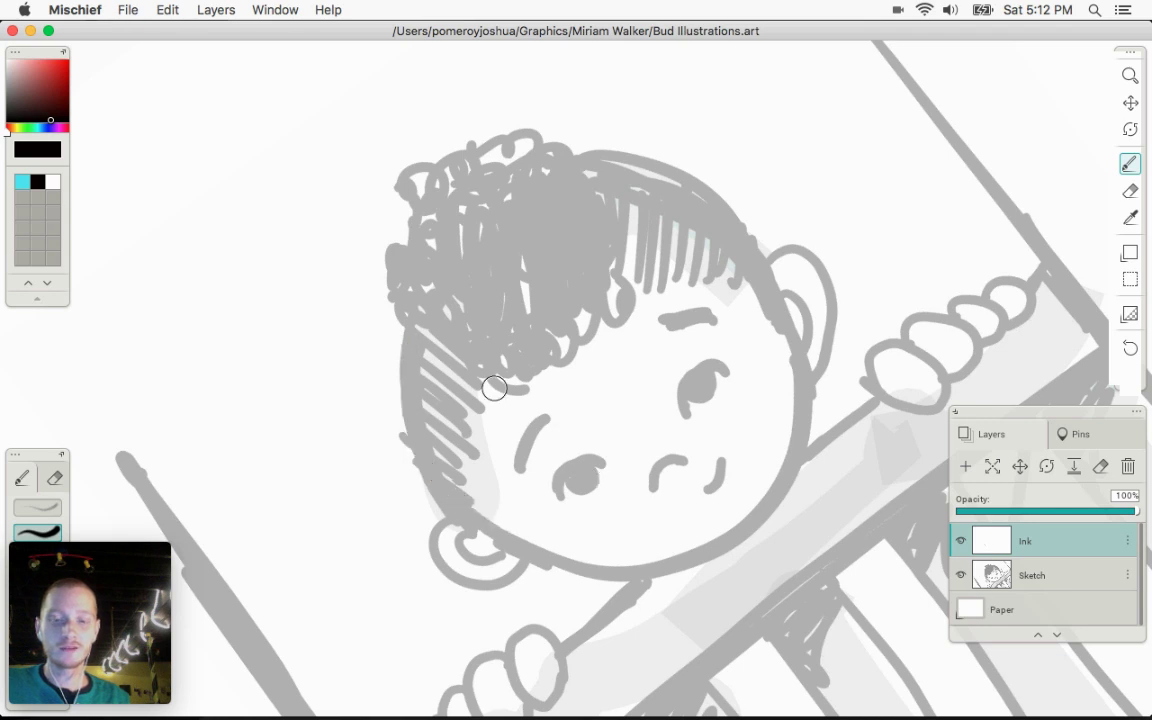
pyautogui.moveTo(413, 337)
pyautogui.mouseDown()
pyautogui.moveTo(426, 444)
pyautogui.moveTo(473, 506)
pyautogui.moveTo(590, 563)
pyautogui.mouseUp()
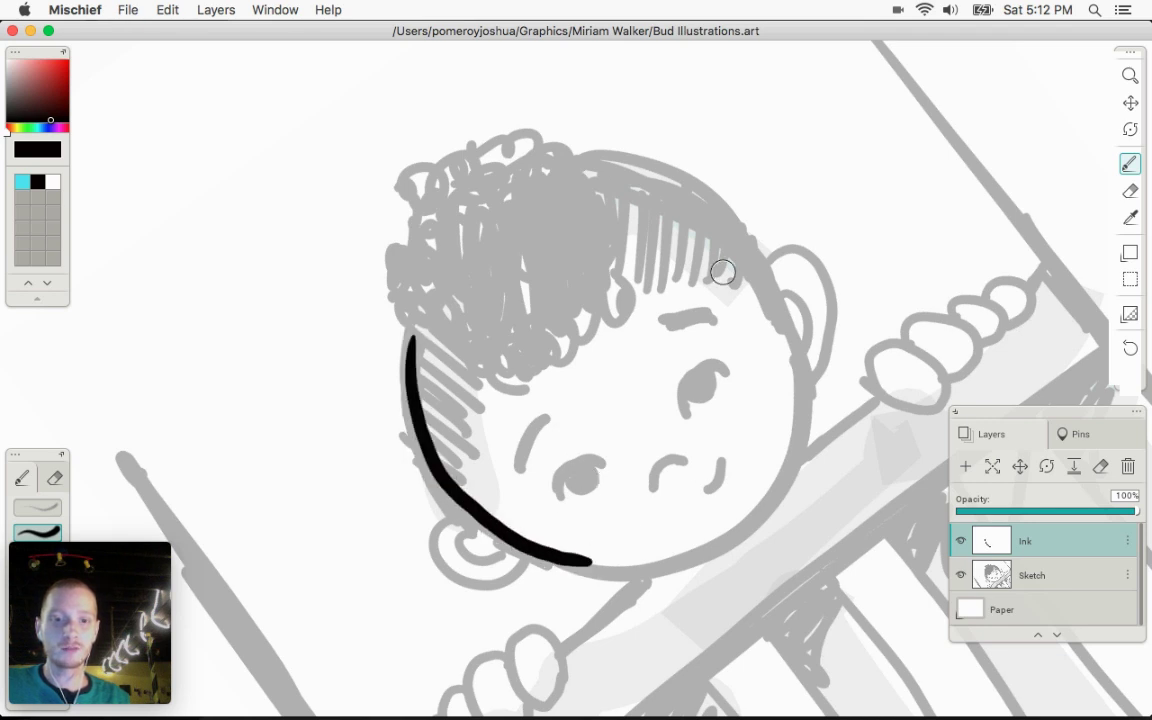
pyautogui.press('super+z')
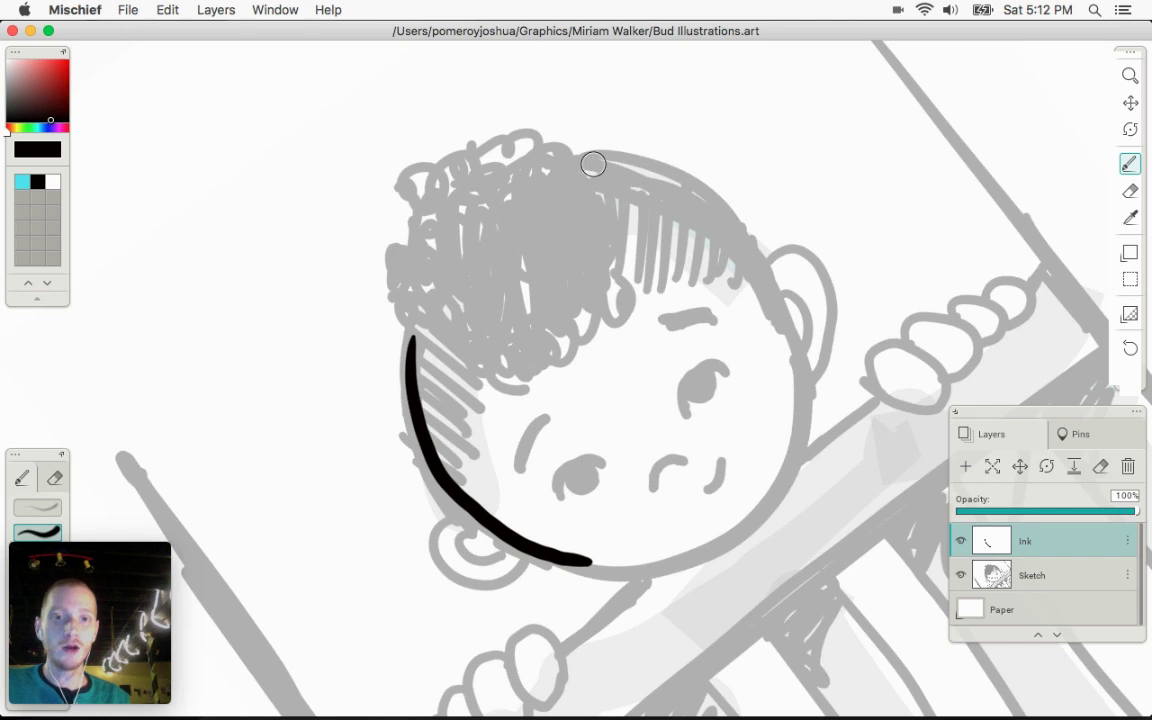
# Ink the right side of the head from the hair around the cheek and chin to meet the left outline
pyautogui.moveTo(595, 164)
pyautogui.mouseDown()
pyautogui.moveTo(675, 184)
pyautogui.moveTo(736, 225)
pyautogui.moveTo(772, 279)
pyautogui.mouseUp()
pyautogui.press('super+z')
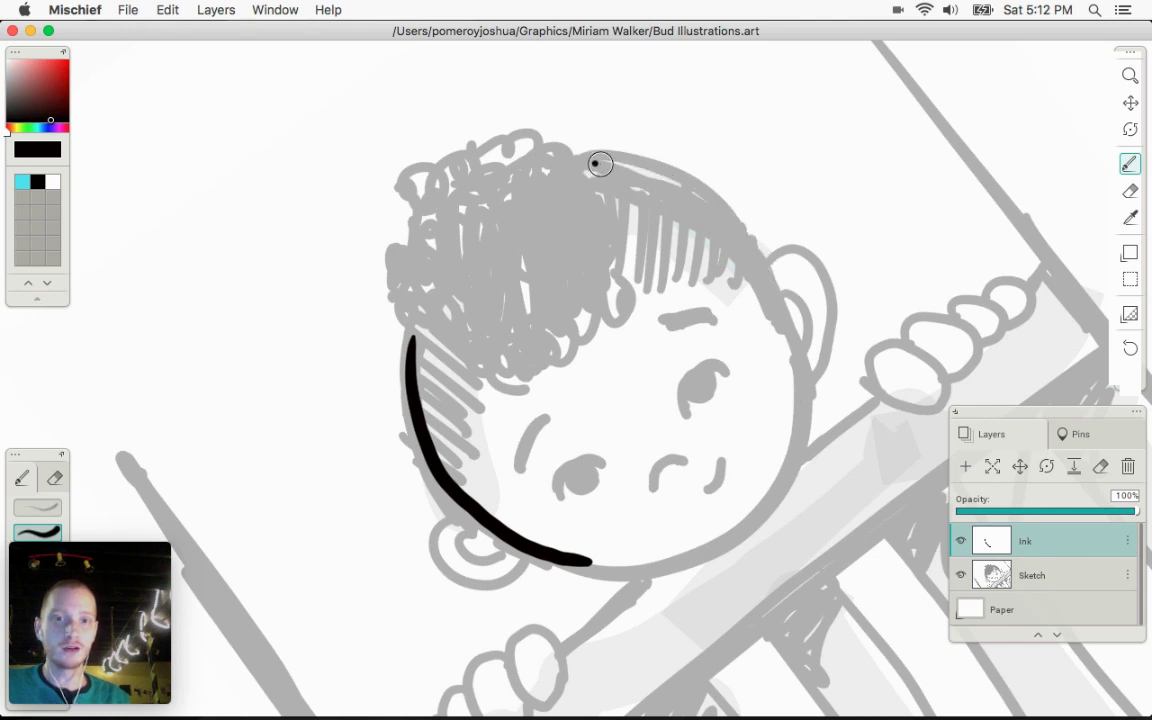
pyautogui.moveTo(600, 163); pyautogui.dragTo(684, 200)
pyautogui.press('super+z')
pyautogui.moveTo(619, 172)
pyautogui.mouseDown()
pyautogui.moveTo(745, 245)
pyautogui.moveTo(789, 365)
pyautogui.moveTo(787, 481)
pyautogui.moveTo(703, 563)
pyautogui.moveTo(502, 533)
pyautogui.mouseUp()
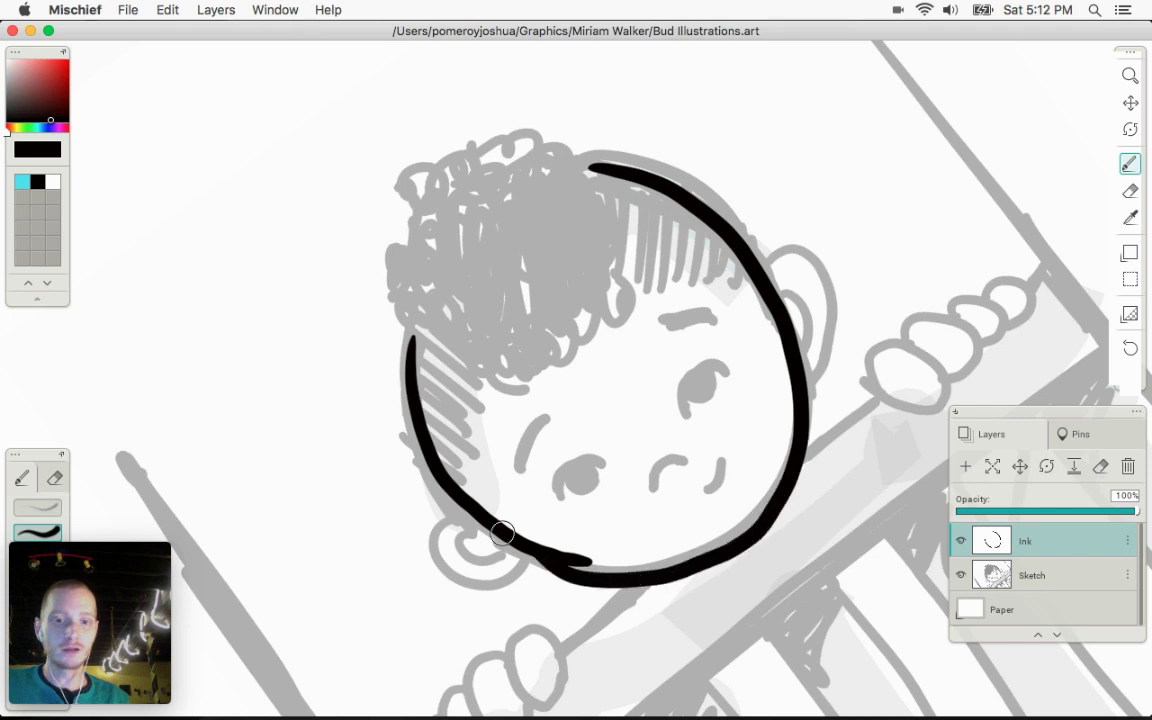
# Erase the overlapping ends of the head outline near the left jaw, redraw that section and clean up the join
pyautogui.press('e')
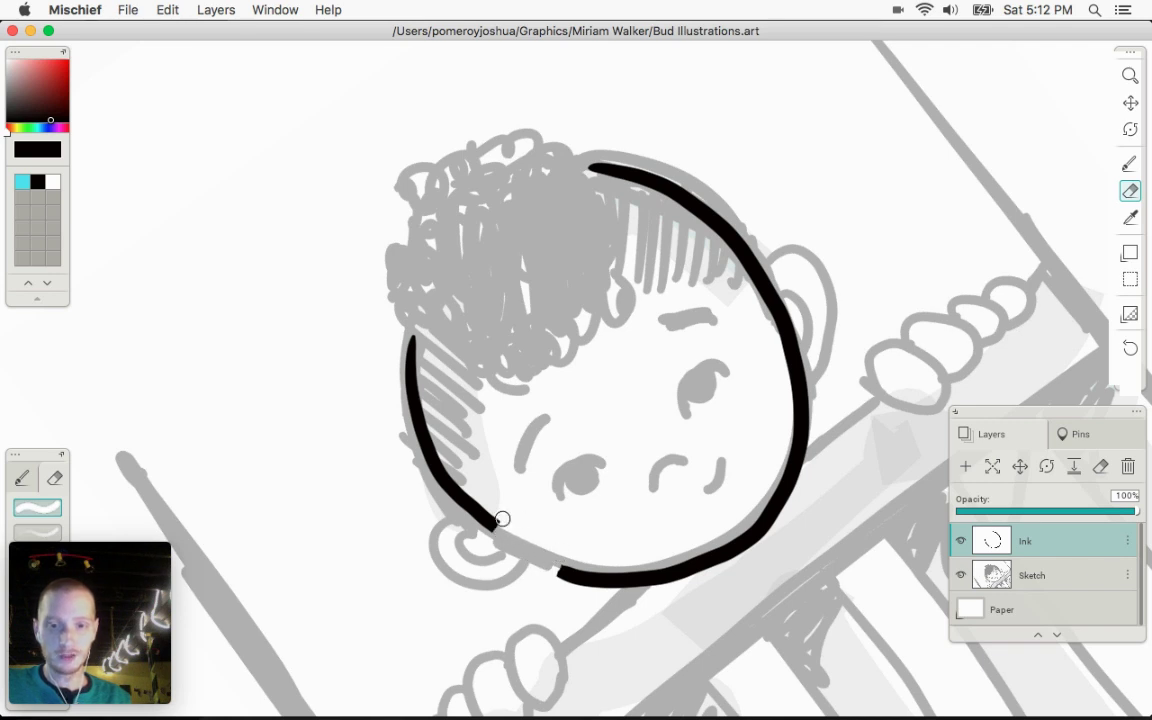
pyautogui.press('b')
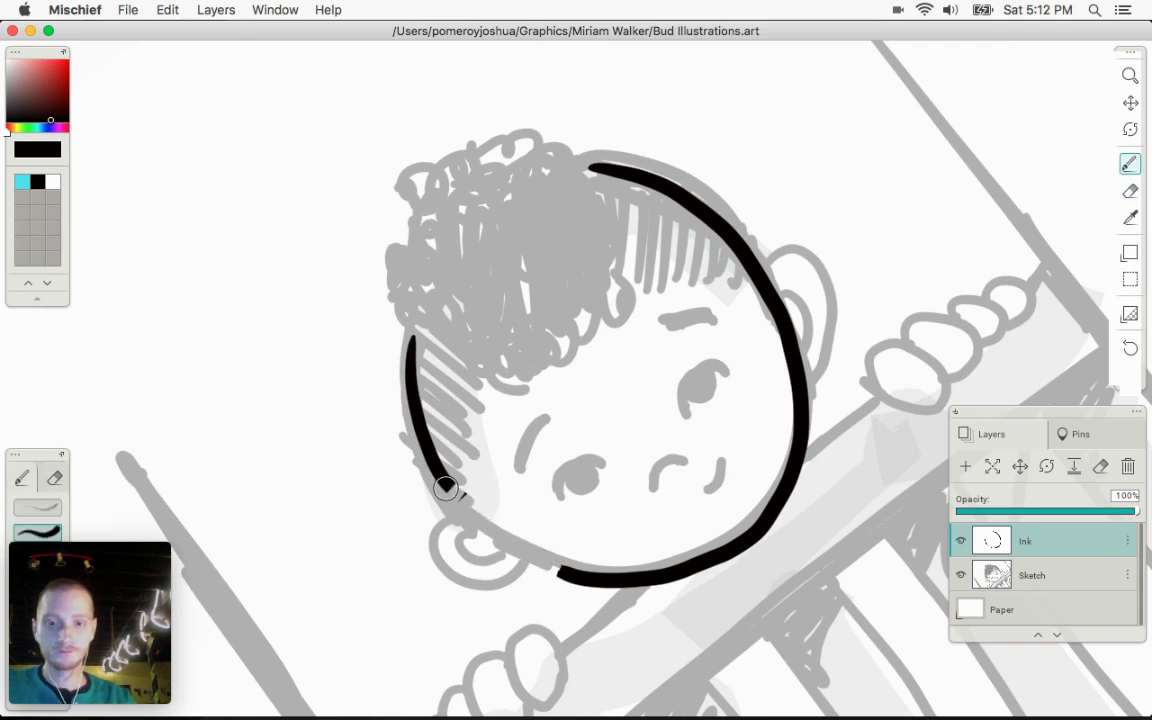
pyautogui.moveTo(430, 465); pyautogui.dragTo(484, 515)
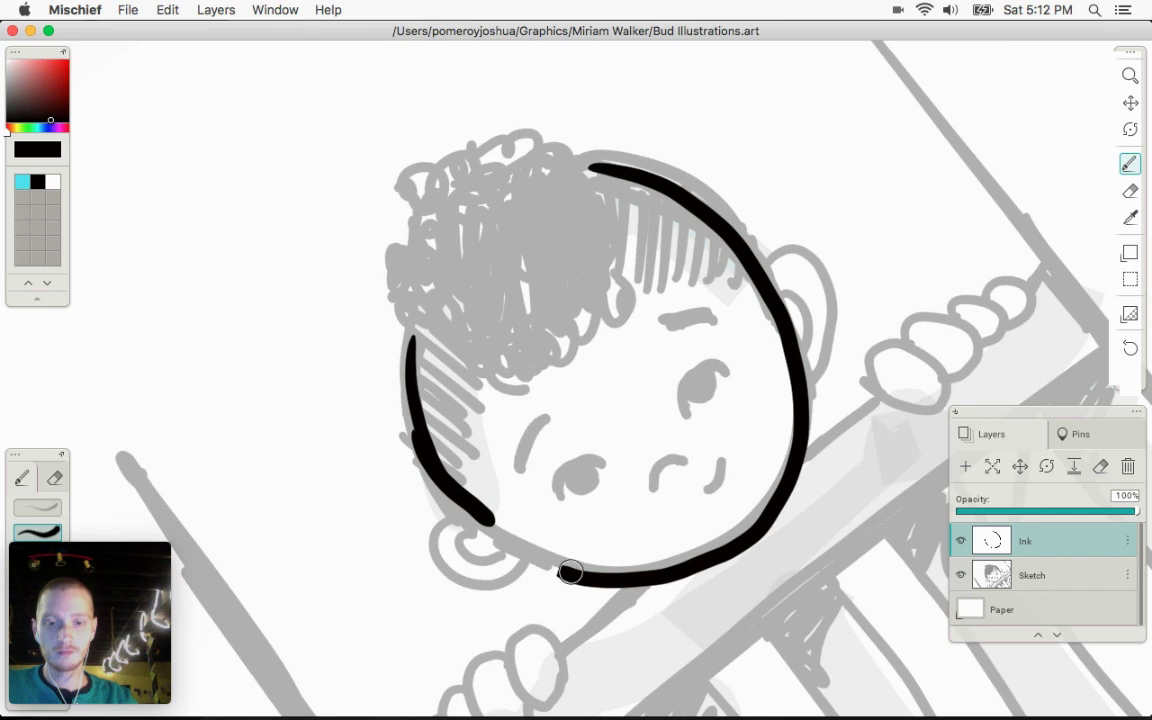
pyautogui.moveTo(570, 571)
pyautogui.mouseDown()
pyautogui.moveTo(468, 521)
pyautogui.moveTo(429, 476)
pyautogui.mouseUp()
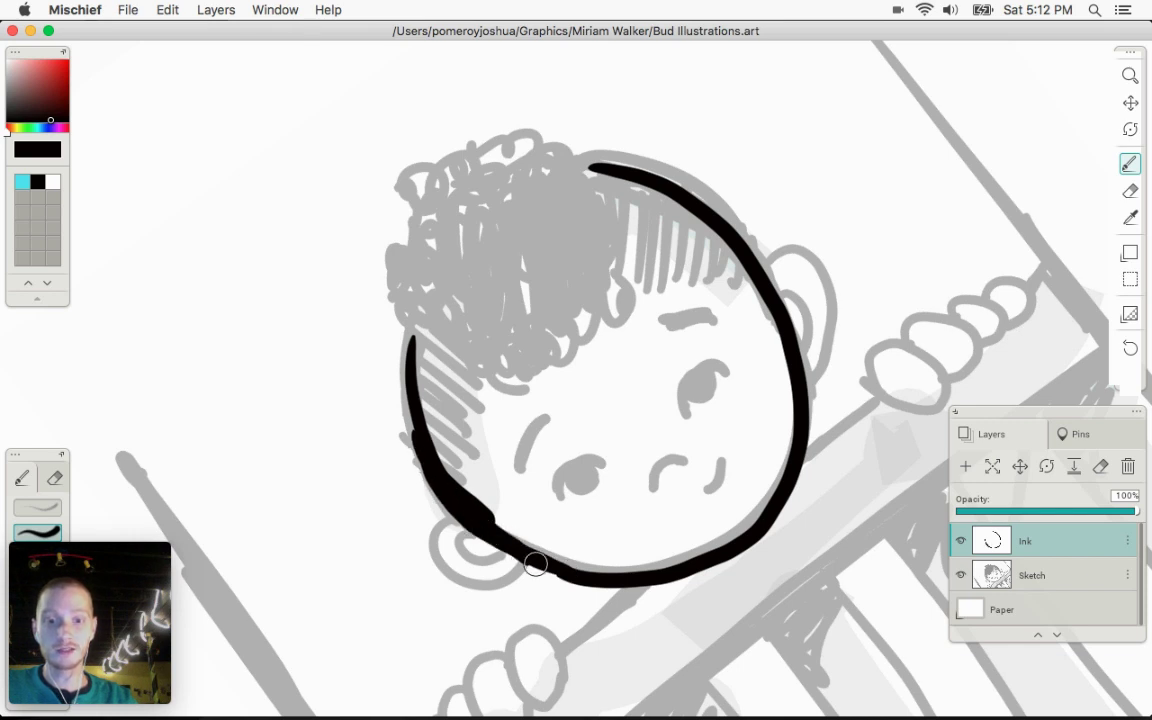
pyautogui.press('e')
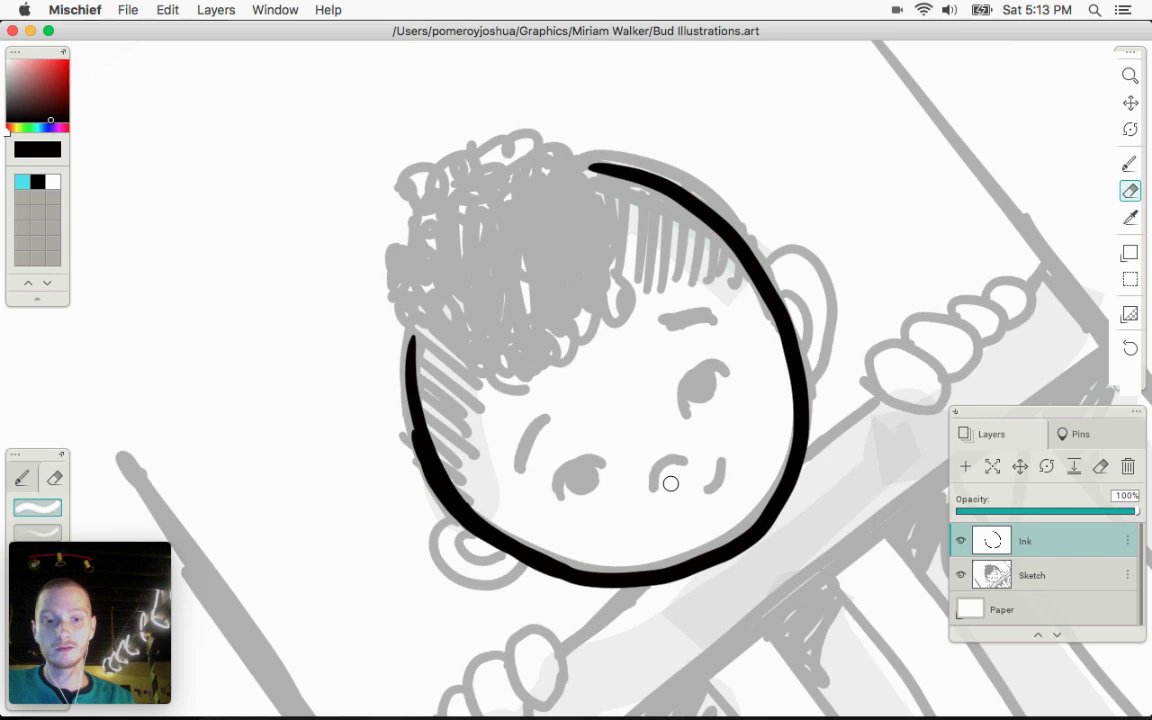
# Ink the boy's curved nose and small smile over the sketch lines
pyautogui.press('b')
pyautogui.press('z')
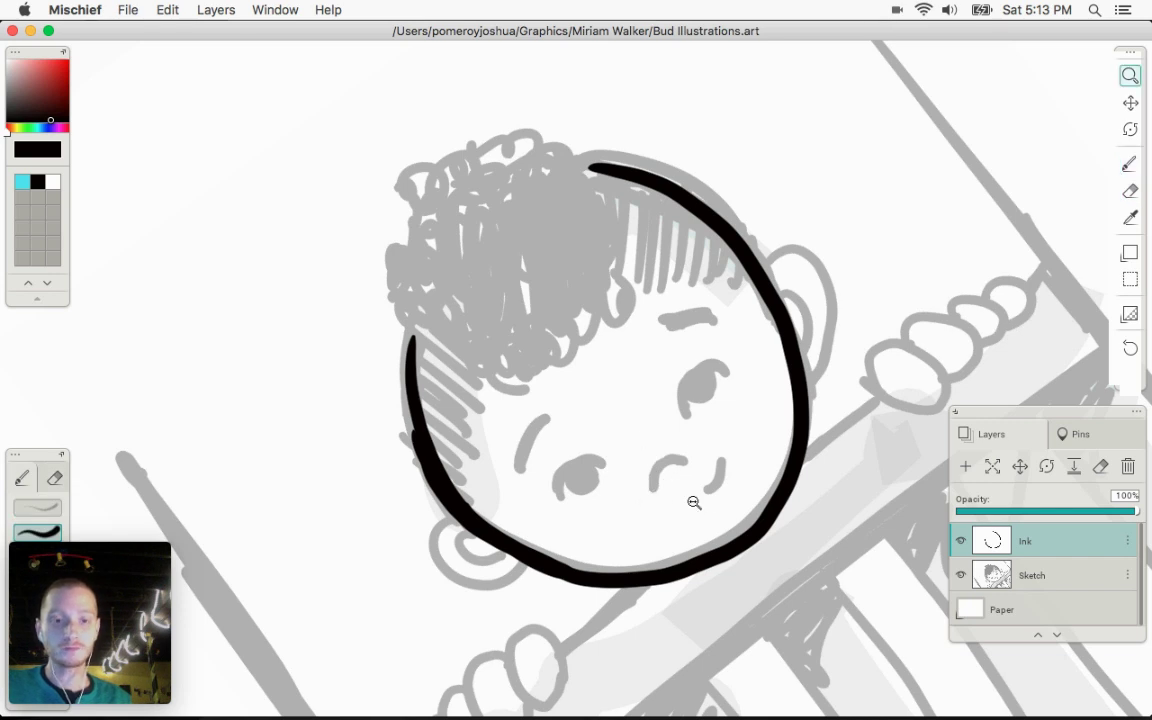
pyautogui.moveTo(689, 498); pyautogui.dragTo(795, 445)
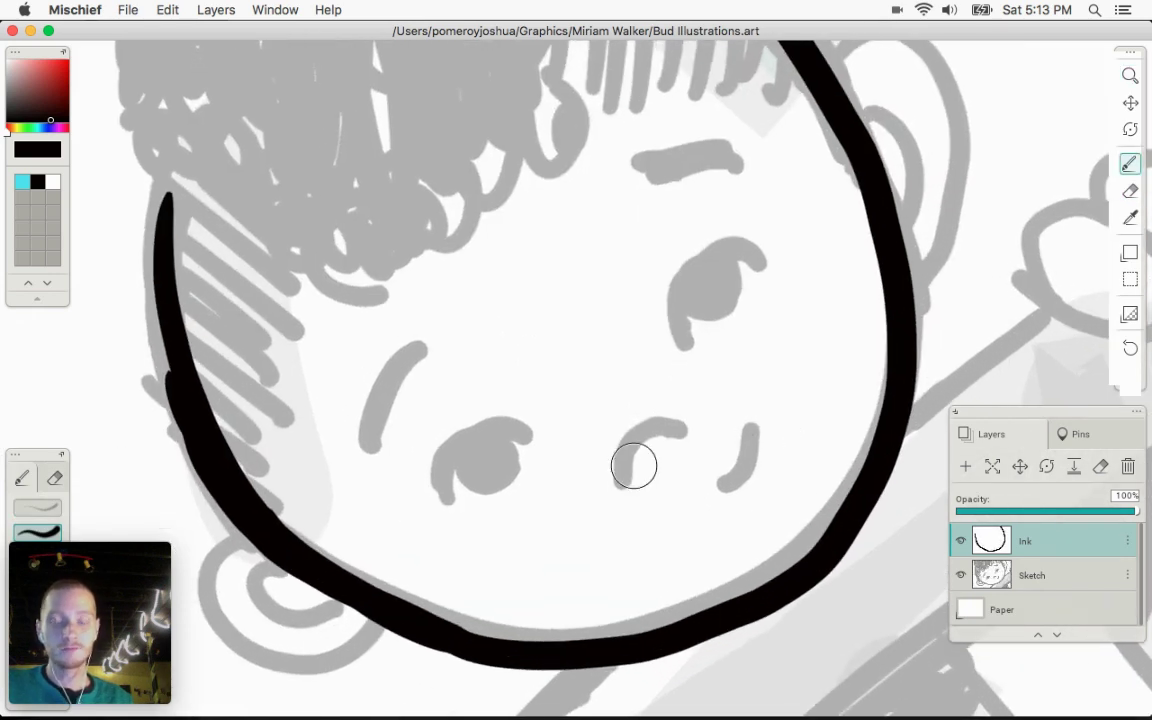
pyautogui.moveTo(634, 466)
pyautogui.mouseDown()
pyautogui.moveTo(650, 417)
pyautogui.moveTo(679, 418)
pyautogui.moveTo(622, 470)
pyautogui.mouseUp()
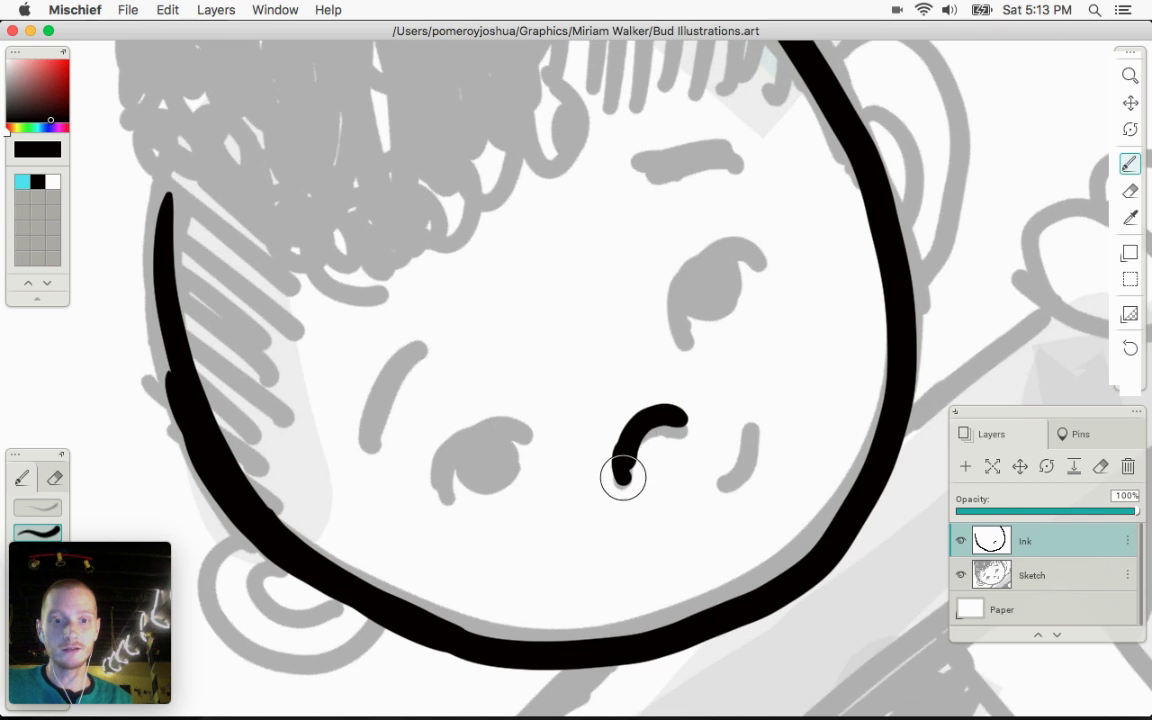
pyautogui.moveTo(730, 489)
pyautogui.mouseDown()
pyautogui.moveTo(745, 432)
pyautogui.moveTo(728, 483)
pyautogui.mouseUp()
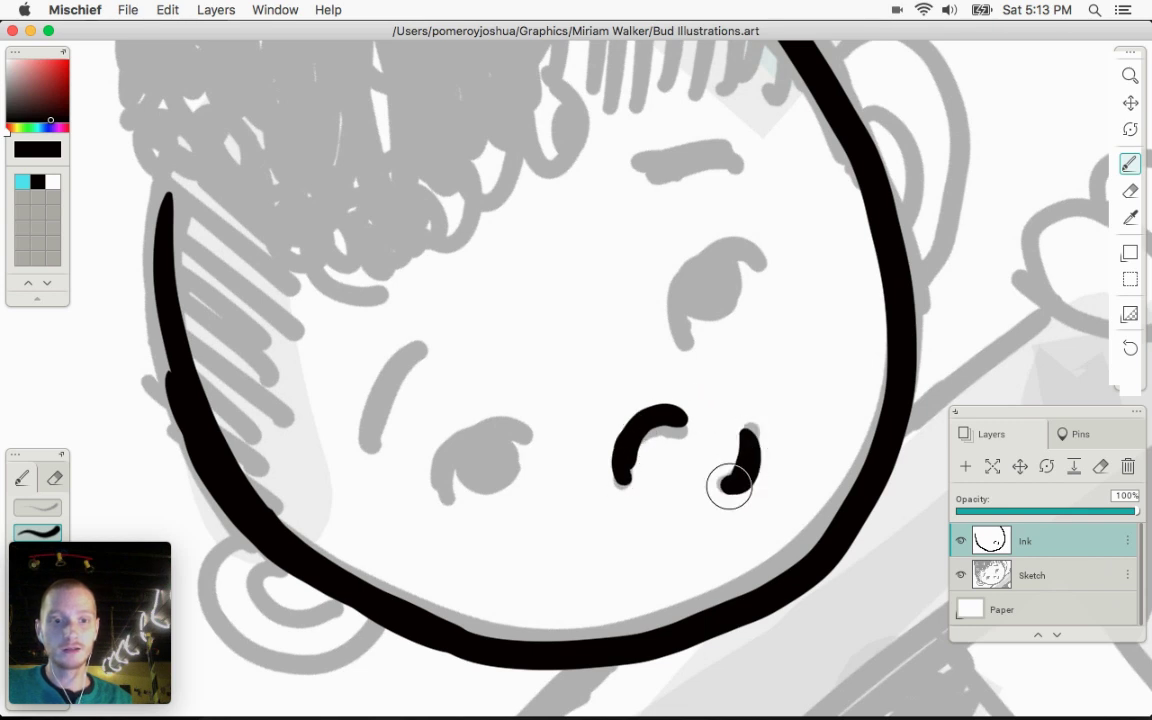
# Ink the upper lids and rounded iris outlines of both of the boy's eyes
pyautogui.moveTo(760, 262)
pyautogui.mouseDown()
pyautogui.moveTo(724, 244)
pyautogui.moveTo(685, 269)
pyautogui.moveTo(684, 342)
pyautogui.mouseUp()
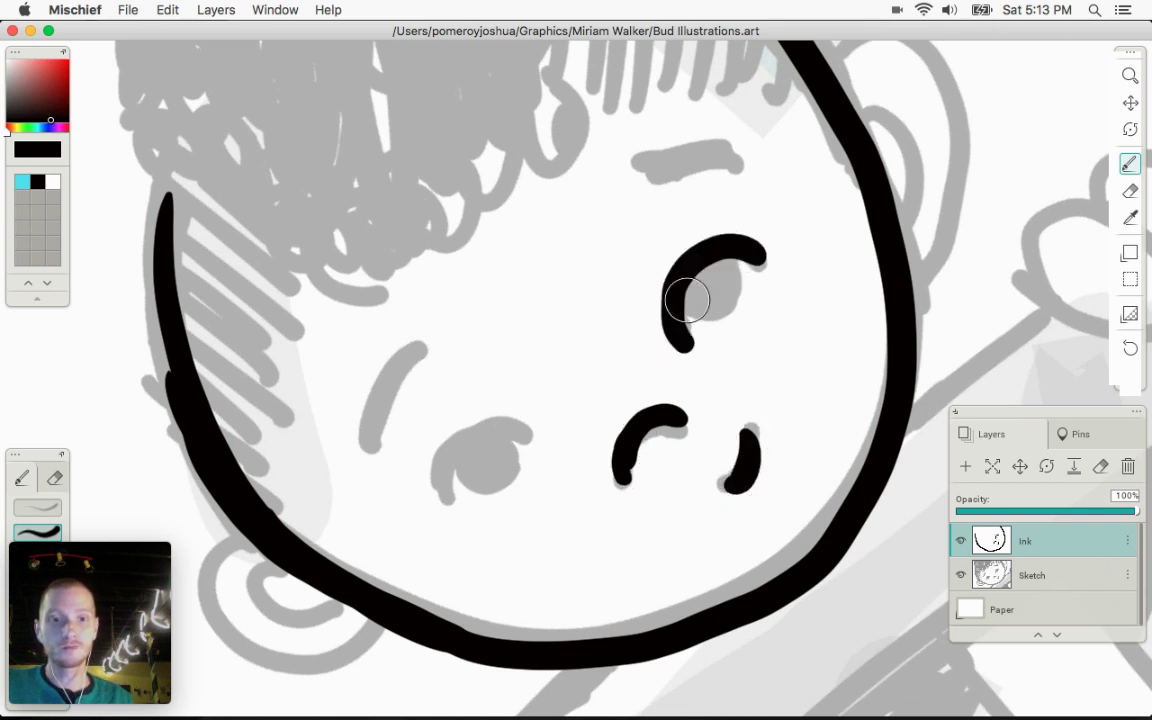
pyautogui.moveTo(681, 296)
pyautogui.mouseDown()
pyautogui.moveTo(717, 308)
pyautogui.moveTo(723, 265)
pyautogui.mouseUp()
pyautogui.moveTo(523, 443)
pyautogui.mouseDown()
pyautogui.moveTo(480, 424)
pyautogui.moveTo(438, 472)
pyautogui.moveTo(456, 514)
pyautogui.moveTo(502, 464)
pyautogui.moveTo(485, 430)
pyautogui.mouseUp()
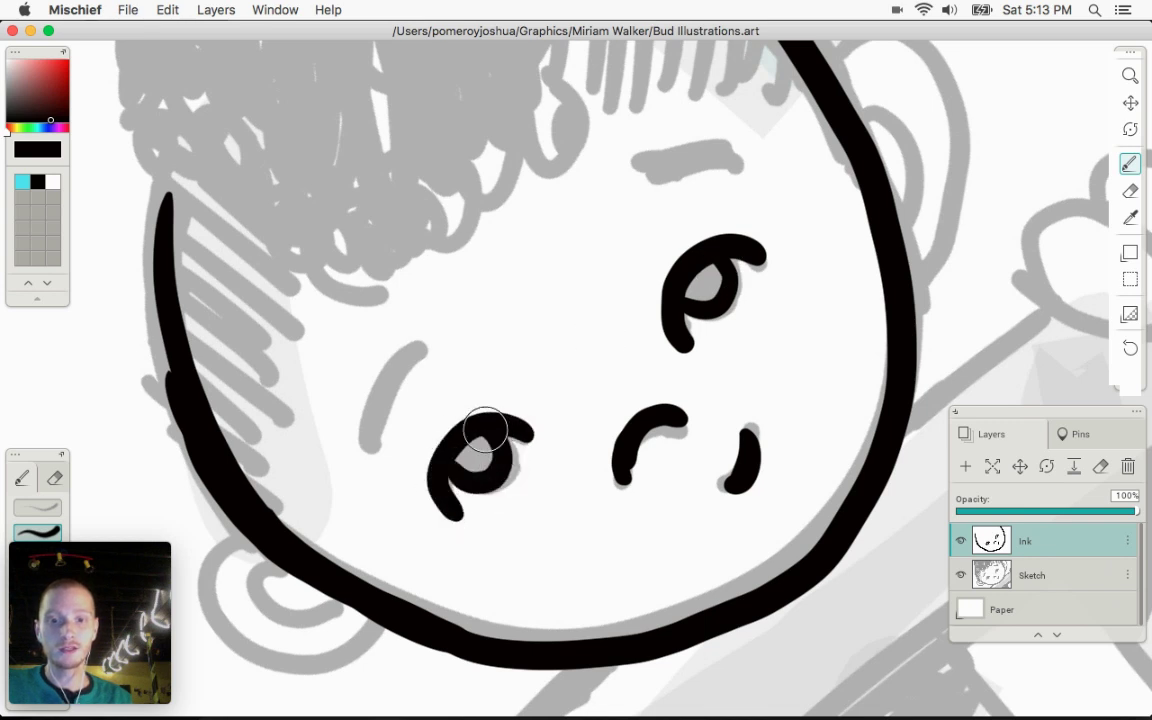
# Ink both of the boy's eyebrows over the sketch lines with short thick strokes
pyautogui.moveTo(413, 360)
pyautogui.mouseDown()
pyautogui.moveTo(383, 451)
pyautogui.moveTo(375, 429)
pyautogui.moveTo(416, 350)
pyautogui.mouseUp()
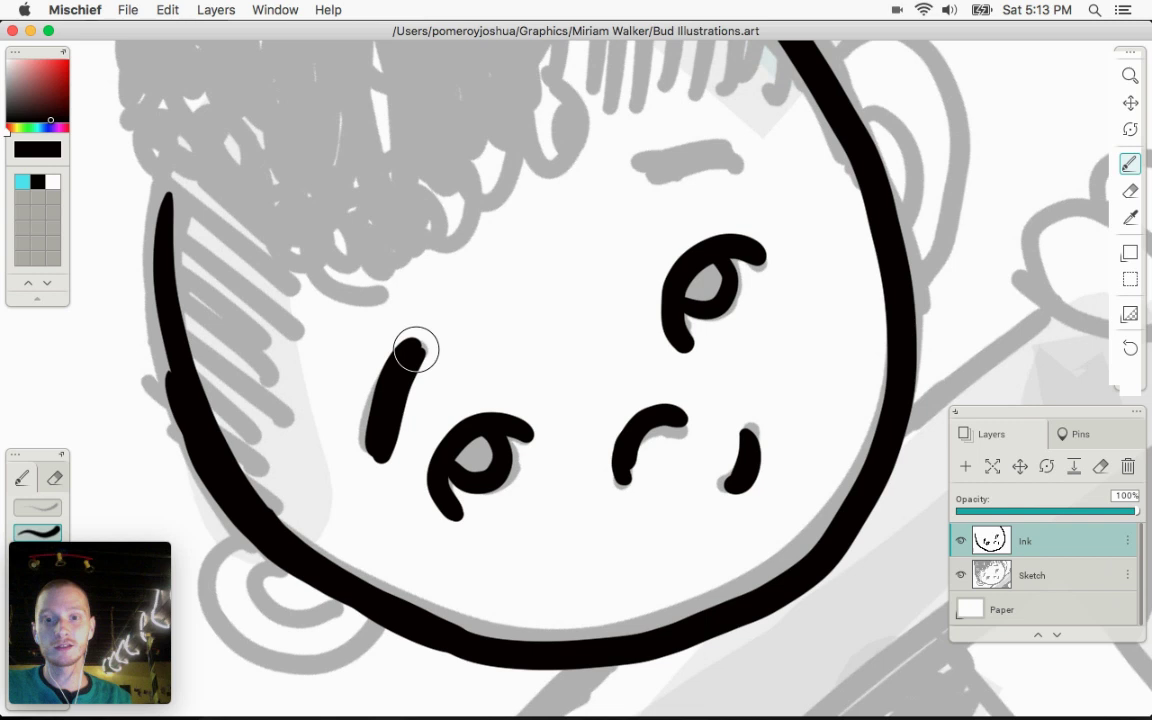
pyautogui.moveTo(639, 177)
pyautogui.mouseDown()
pyautogui.moveTo(722, 159)
pyautogui.moveTo(615, 172)
pyautogui.mouseUp()
# Ink the boy's dark mass of scribbled curls and hatch the short hair along the right hairline
pyautogui.press('space')
pyautogui.scroll(5, 434, 380)
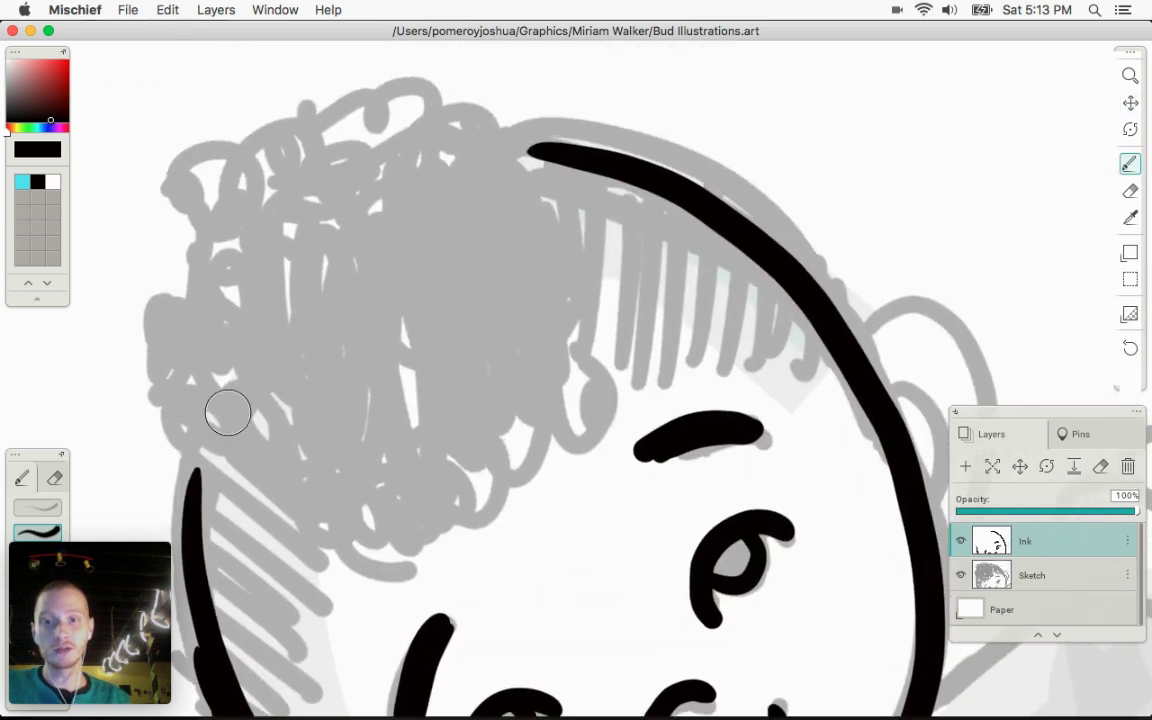
pyautogui.moveTo(200, 450)
pyautogui.mouseDown()
pyautogui.moveTo(173, 307)
pyautogui.moveTo(237, 369)
pyautogui.moveTo(267, 308)
pyautogui.moveTo(332, 264)
pyautogui.moveTo(291, 226)
pyautogui.moveTo(199, 222)
pyautogui.moveTo(201, 149)
pyautogui.moveTo(250, 267)
pyautogui.moveTo(182, 256)
pyautogui.moveTo(195, 276)
pyautogui.moveTo(281, 345)
pyautogui.moveTo(329, 303)
pyautogui.moveTo(283, 404)
pyautogui.moveTo(219, 376)
pyautogui.moveTo(142, 280)
pyautogui.mouseUp()
pyautogui.moveTo(194, 387)
pyautogui.mouseDown()
pyautogui.moveTo(152, 275)
pyautogui.moveTo(125, 250)
pyautogui.moveTo(160, 280)
pyautogui.mouseUp()
pyautogui.moveTo(300, 406)
pyautogui.mouseDown()
pyautogui.moveTo(349, 406)
pyautogui.moveTo(213, 445)
pyautogui.moveTo(310, 432)
pyautogui.moveTo(367, 489)
pyautogui.moveTo(412, 384)
pyautogui.moveTo(376, 327)
pyautogui.moveTo(303, 257)
pyautogui.moveTo(363, 279)
pyautogui.moveTo(467, 176)
pyautogui.moveTo(418, 172)
pyautogui.moveTo(448, 123)
pyautogui.moveTo(398, 160)
pyautogui.moveTo(401, 137)
pyautogui.moveTo(338, 126)
pyautogui.moveTo(237, 170)
pyautogui.moveTo(363, 200)
pyautogui.moveTo(392, 160)
pyautogui.moveTo(274, 168)
pyautogui.moveTo(238, 125)
pyautogui.moveTo(284, 190)
pyautogui.moveTo(272, 265)
pyautogui.moveTo(270, 228)
pyautogui.moveTo(300, 257)
pyautogui.moveTo(240, 207)
pyautogui.moveTo(292, 260)
pyautogui.moveTo(481, 305)
pyautogui.moveTo(450, 307)
pyautogui.moveTo(527, 233)
pyautogui.moveTo(441, 206)
pyautogui.moveTo(496, 153)
pyautogui.moveTo(470, 125)
pyautogui.mouseUp()
pyautogui.moveTo(539, 272)
pyautogui.mouseDown()
pyautogui.moveTo(458, 411)
pyautogui.moveTo(340, 400)
pyautogui.moveTo(399, 249)
pyautogui.moveTo(327, 255)
pyautogui.moveTo(490, 290)
pyautogui.moveTo(244, 197)
pyautogui.moveTo(447, 433)
pyautogui.moveTo(327, 473)
pyautogui.moveTo(225, 450)
pyautogui.moveTo(332, 370)
pyautogui.moveTo(274, 351)
pyautogui.moveTo(470, 392)
pyautogui.moveTo(460, 418)
pyautogui.moveTo(360, 520)
pyautogui.moveTo(532, 391)
pyautogui.moveTo(466, 324)
pyautogui.mouseUp()
pyautogui.moveTo(525, 158); pyautogui.dragTo(487, 136)
pyautogui.press('space')
pyautogui.moveTo(512, 312); pyautogui.dragTo(274, 294)
pyautogui.moveTo(290, 134)
pyautogui.mouseDown()
pyautogui.moveTo(303, 248)
pyautogui.moveTo(320, 162)
pyautogui.moveTo(342, 143)
pyautogui.moveTo(350, 268)
pyautogui.moveTo(368, 216)
pyautogui.moveTo(408, 174)
pyautogui.moveTo(395, 357)
pyautogui.mouseUp()
pyautogui.moveTo(439, 183)
pyautogui.mouseDown()
pyautogui.moveTo(476, 203)
pyautogui.moveTo(489, 352)
pyautogui.moveTo(525, 231)
pyautogui.moveTo(597, 375)
pyautogui.mouseUp()
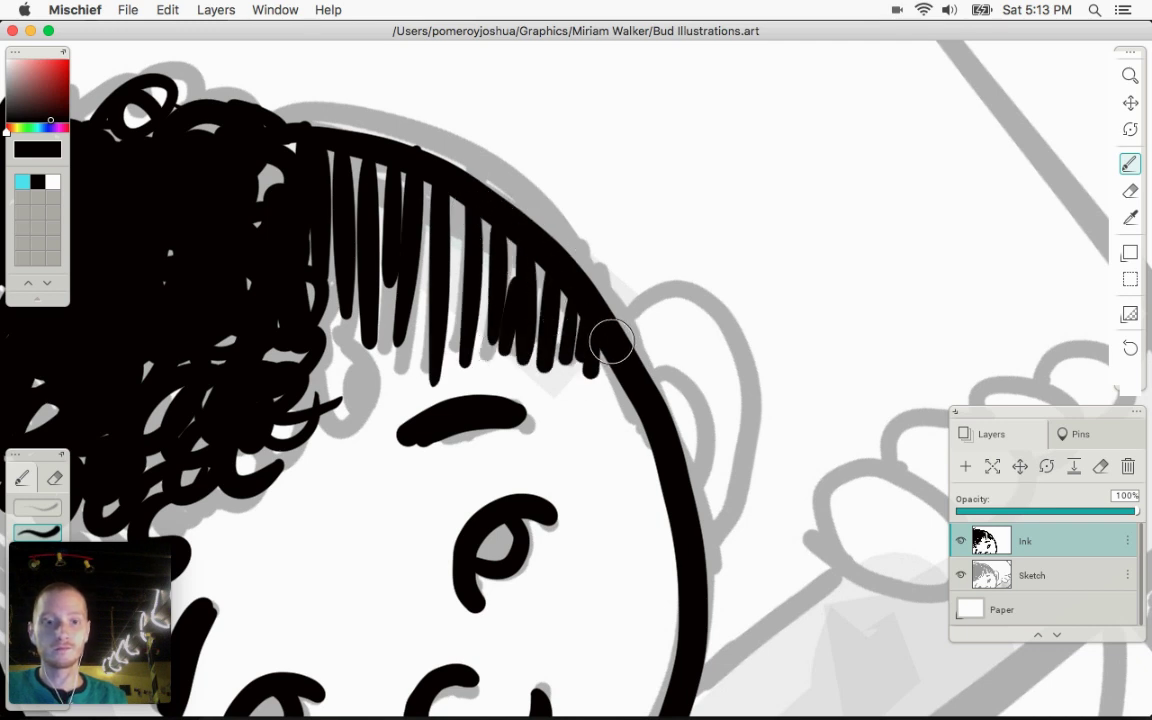
# Ink the outer outline and inner curve of the ear on the right side of the head
pyautogui.moveTo(615, 330)
pyautogui.mouseDown()
pyautogui.moveTo(707, 321)
pyautogui.moveTo(722, 478)
pyautogui.mouseUp()
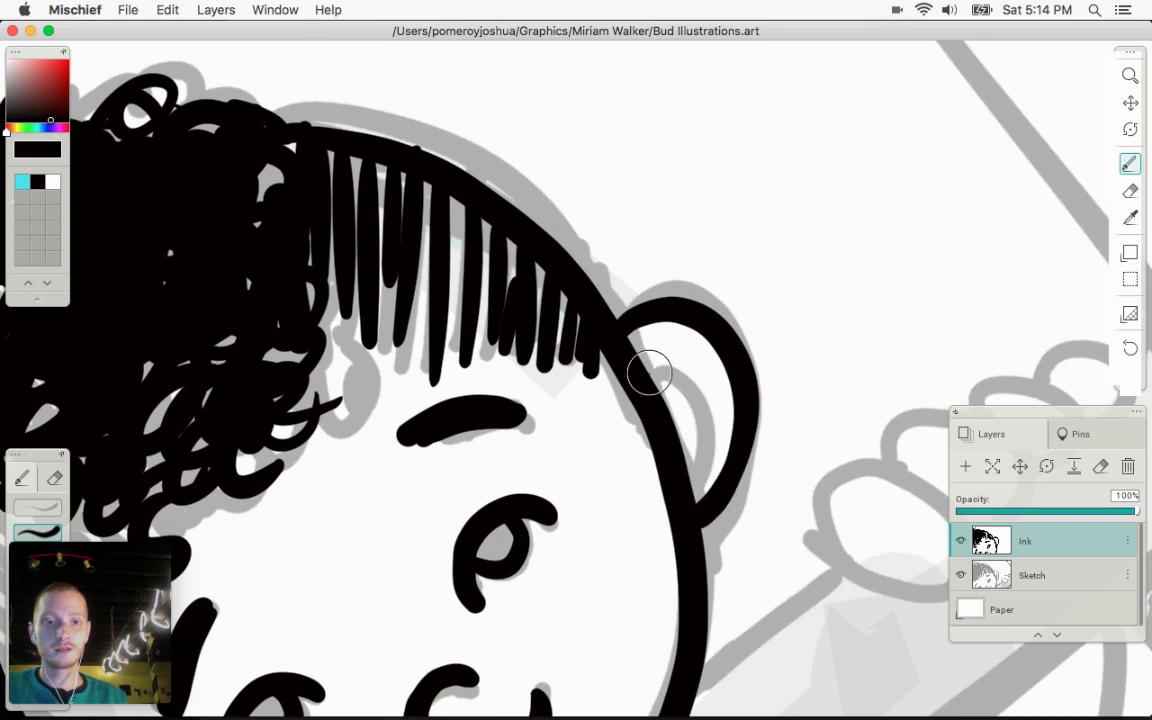
pyautogui.moveTo(650, 374)
pyautogui.mouseDown()
pyautogui.moveTo(699, 380)
pyautogui.moveTo(667, 423)
pyautogui.mouseUp()
# Hatch the short hair along the left side of the head, from the curls down to the ear
pyautogui.press('space')
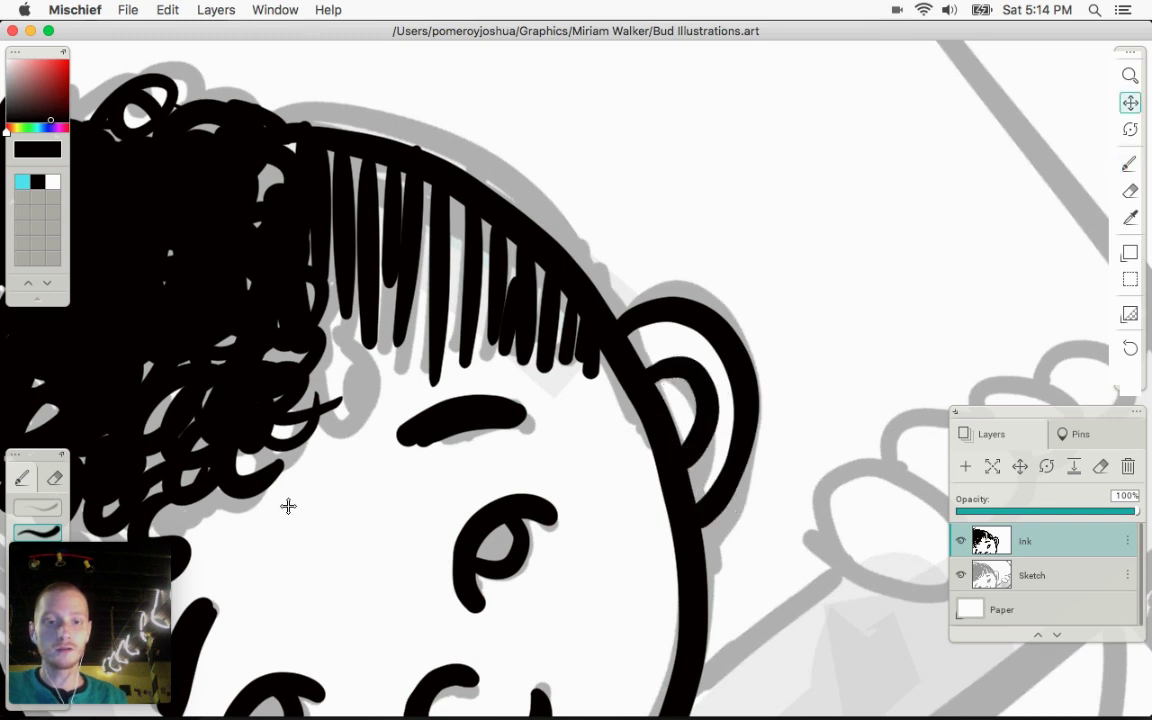
pyautogui.moveTo(288, 504); pyautogui.dragTo(704, 221)
pyautogui.moveTo(360, 228); pyautogui.dragTo(393, 226)
pyautogui.moveTo(360, 243); pyautogui.dragTo(440, 242)
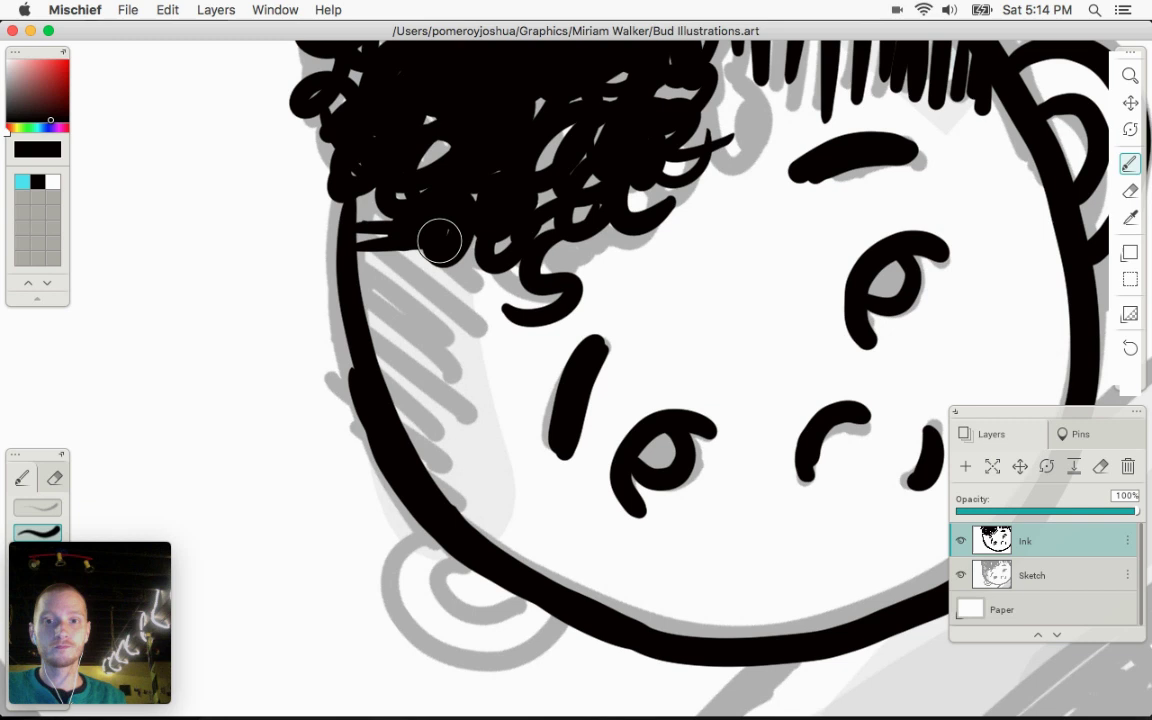
pyautogui.moveTo(358, 275); pyautogui.dragTo(447, 268)
pyautogui.moveTo(376, 305); pyautogui.dragTo(459, 297)
pyautogui.moveTo(360, 214); pyautogui.dragTo(382, 212)
pyautogui.moveTo(360, 198); pyautogui.dragTo(391, 194)
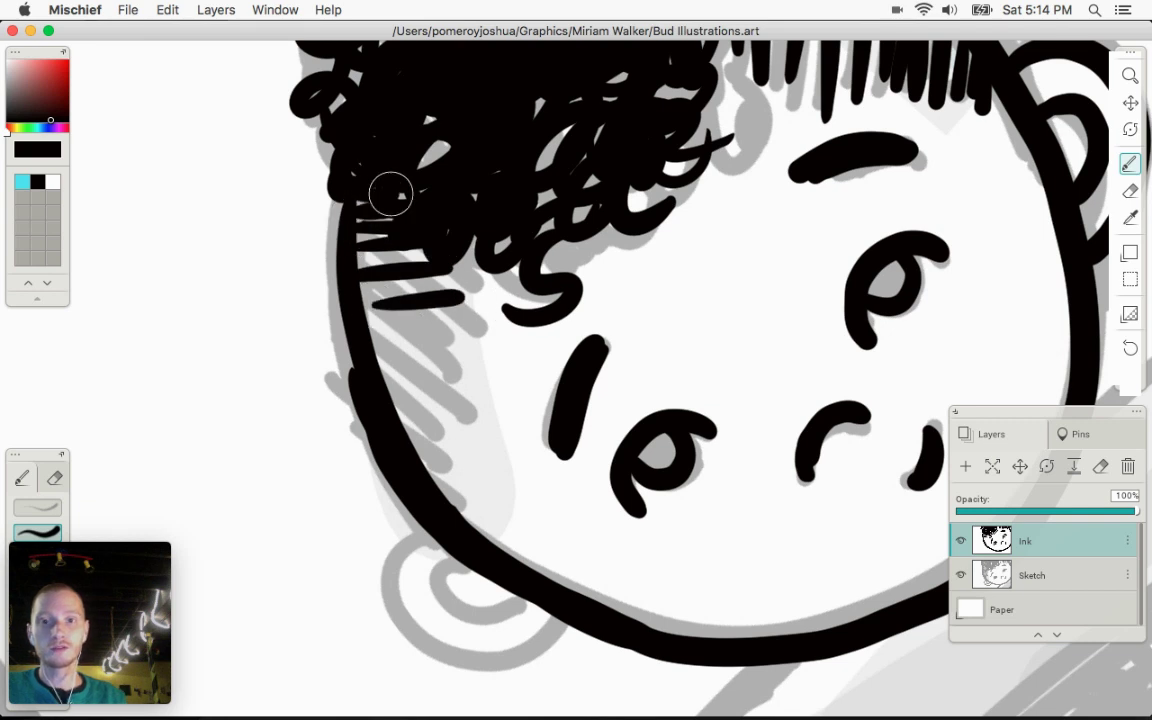
pyautogui.moveTo(371, 335); pyautogui.dragTo(441, 319)
pyautogui.moveTo(363, 292)
pyautogui.mouseDown()
pyautogui.moveTo(393, 291)
pyautogui.moveTo(398, 310)
pyautogui.mouseUp()
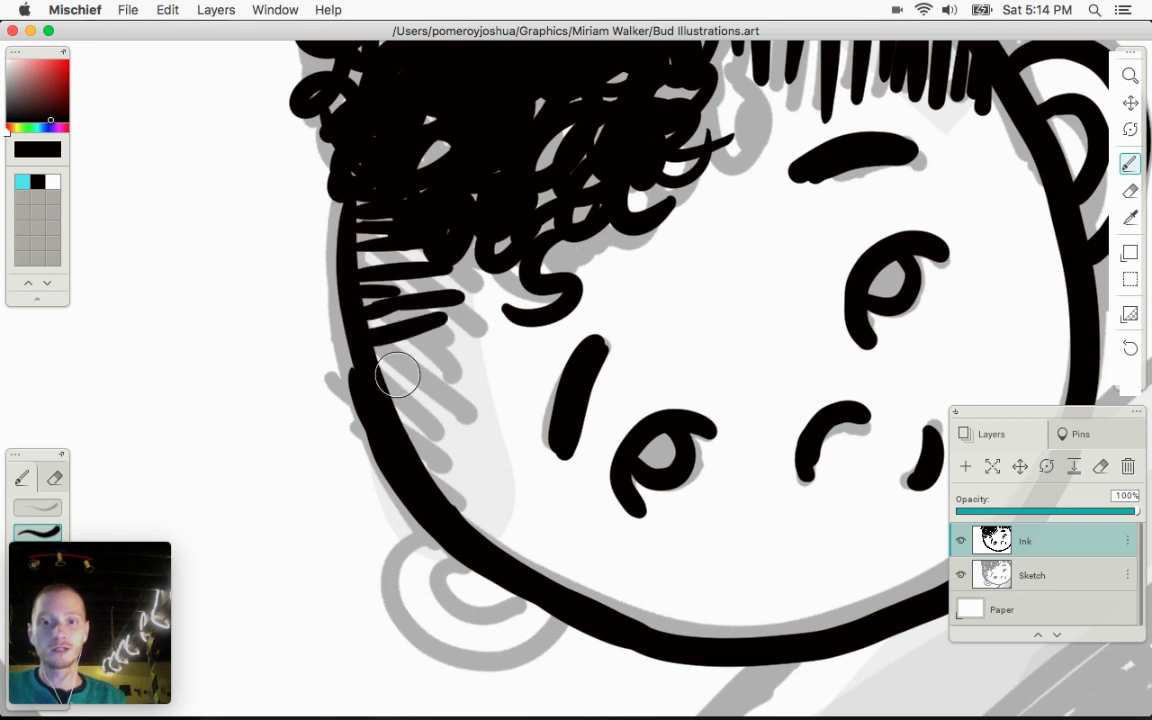
pyautogui.moveTo(382, 369); pyautogui.dragTo(471, 357)
pyautogui.moveTo(390, 399); pyautogui.dragTo(462, 382)
pyautogui.moveTo(398, 423); pyautogui.dragTo(458, 408)
pyautogui.moveTo(414, 439)
pyautogui.mouseDown()
pyautogui.moveTo(464, 426)
pyautogui.moveTo(457, 446)
pyautogui.mouseUp()
pyautogui.moveTo(434, 477)
pyautogui.mouseDown()
pyautogui.moveTo(468, 467)
pyautogui.moveTo(474, 487)
pyautogui.mouseUp()
pyautogui.moveTo(454, 515); pyautogui.dragTo(470, 507)
pyautogui.moveTo(466, 534); pyautogui.dragTo(483, 527)
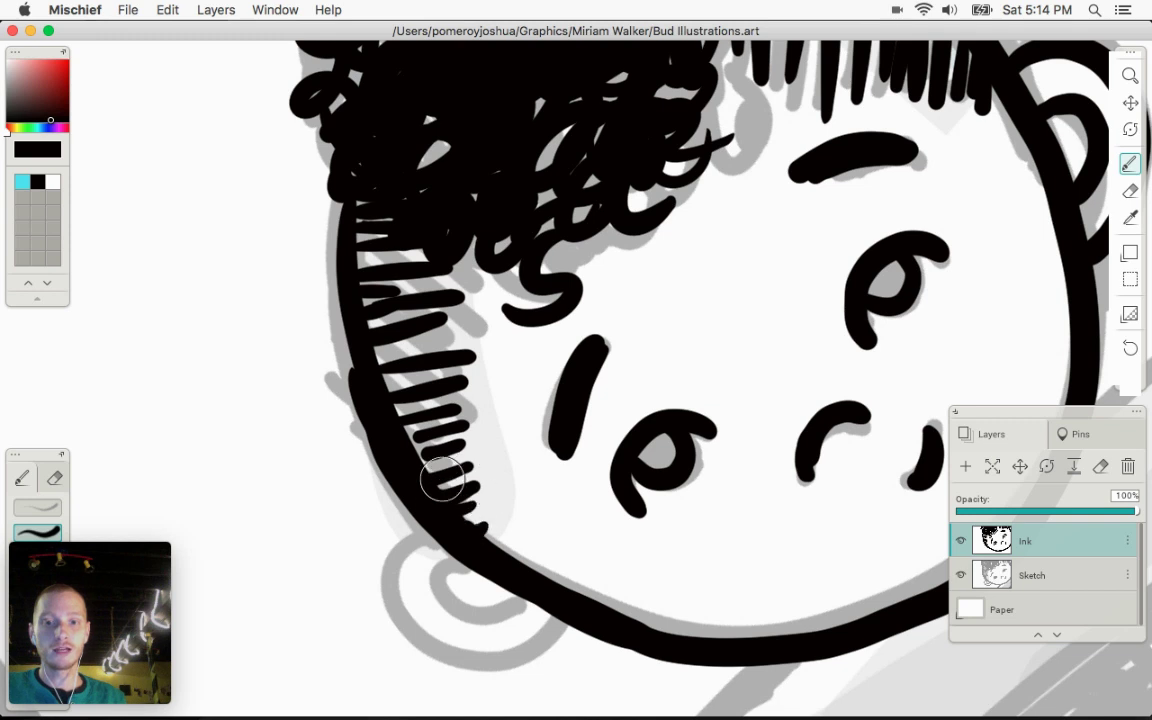
# Ink the outer outline and inner curve of the ear on the left side of the head
pyautogui.scroll(-10, 504, 327)
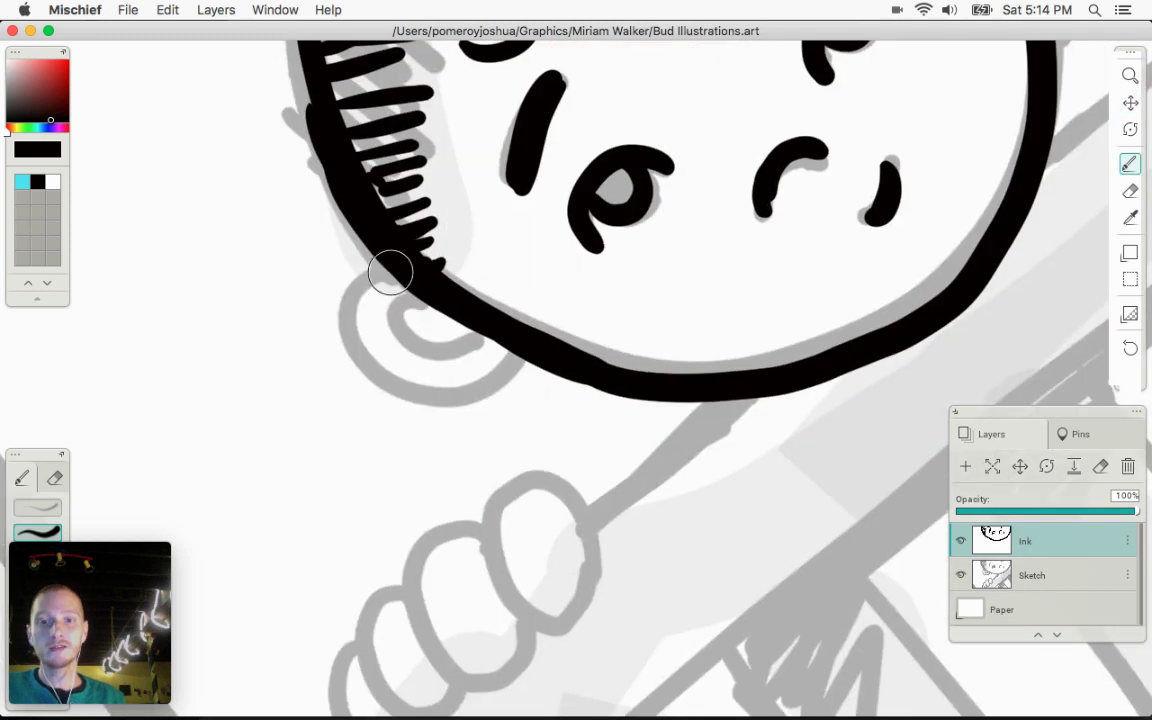
pyautogui.moveTo(388, 267)
pyautogui.mouseDown()
pyautogui.moveTo(354, 306)
pyautogui.moveTo(424, 391)
pyautogui.moveTo(509, 357)
pyautogui.mouseUp()
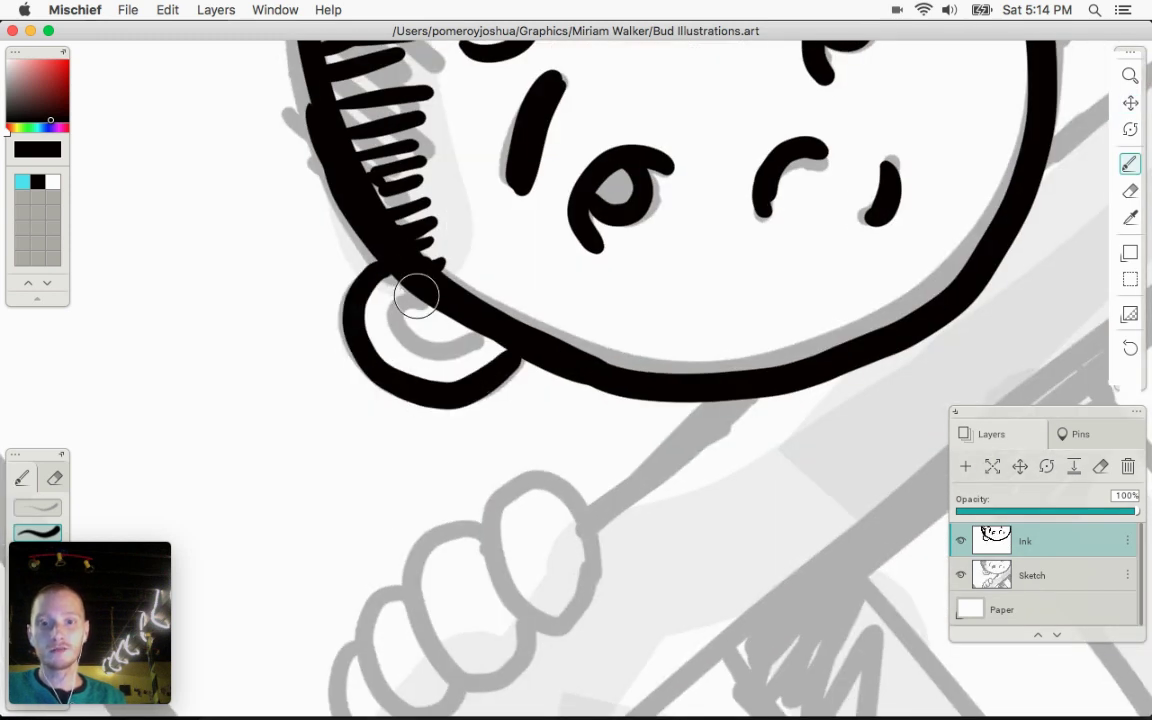
pyautogui.moveTo(412, 296)
pyautogui.mouseDown()
pyautogui.moveTo(428, 356)
pyautogui.moveTo(485, 336)
pyautogui.mouseUp()
# Hide the Sketch layer, check the inked head, and thicken the left head outline and hair hatching
pyautogui.click(961, 578)
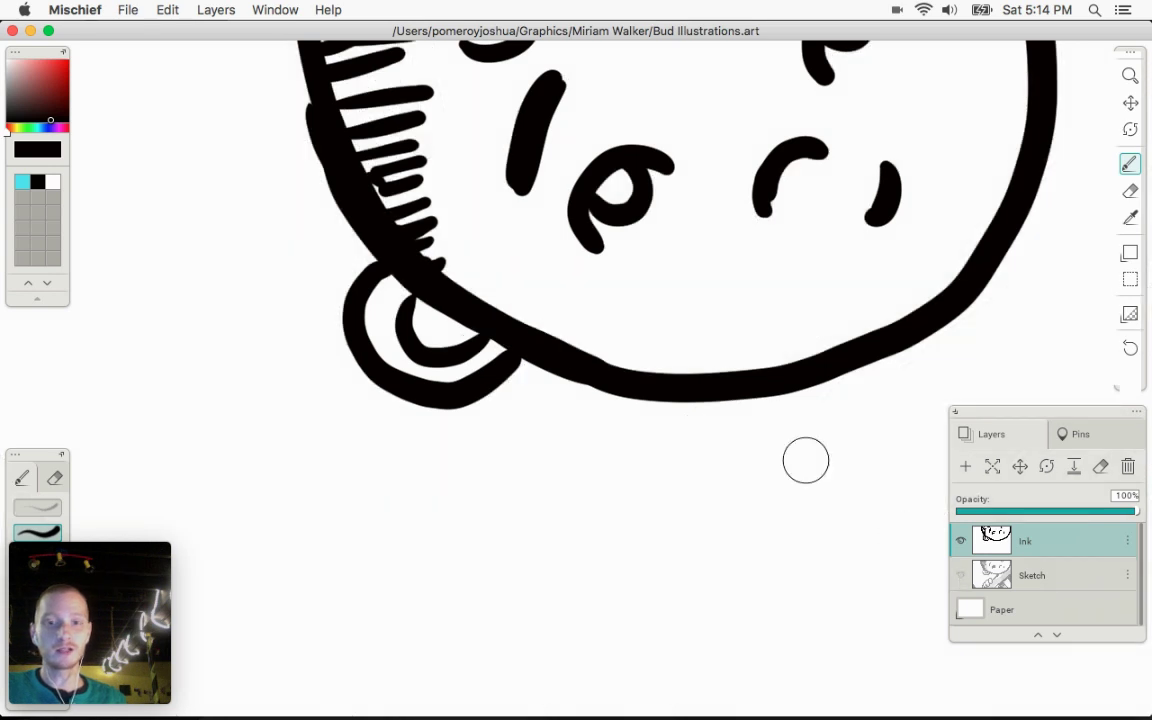
pyautogui.press('z')
pyautogui.moveTo(623, 343); pyautogui.dragTo(404, 393)
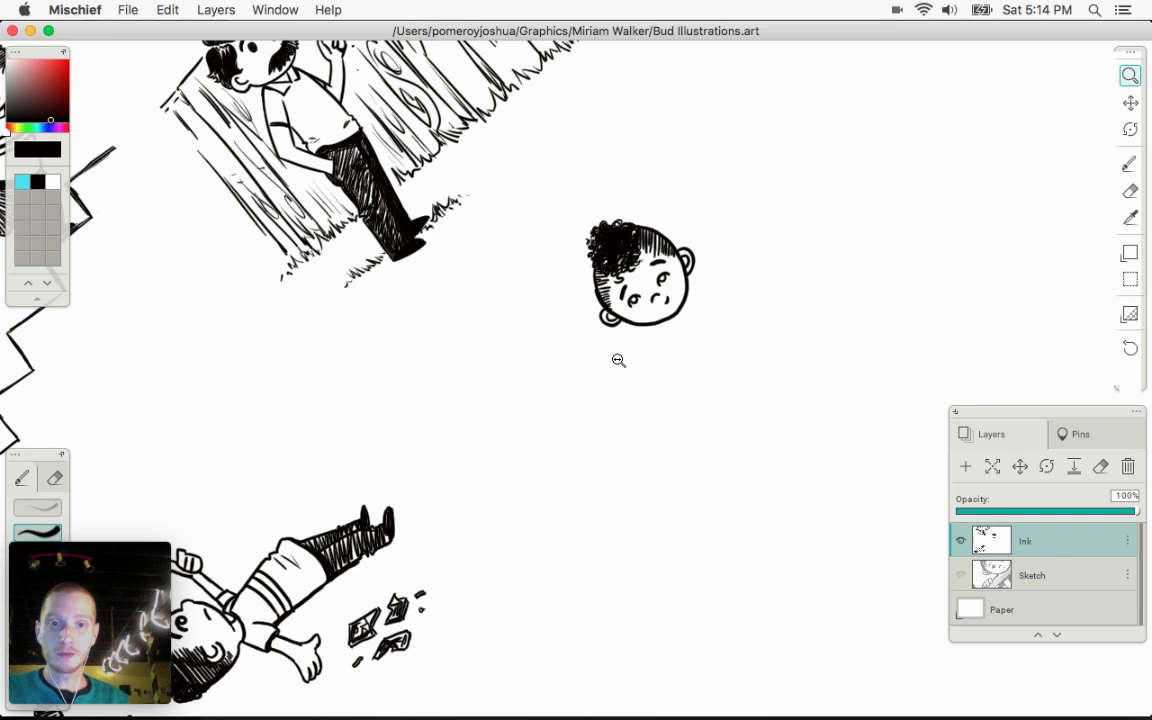
pyautogui.moveTo(647, 330)
pyautogui.mouseDown()
pyautogui.moveTo(720, 265)
pyautogui.moveTo(940, 230)
pyautogui.mouseUp()
pyautogui.press('b')
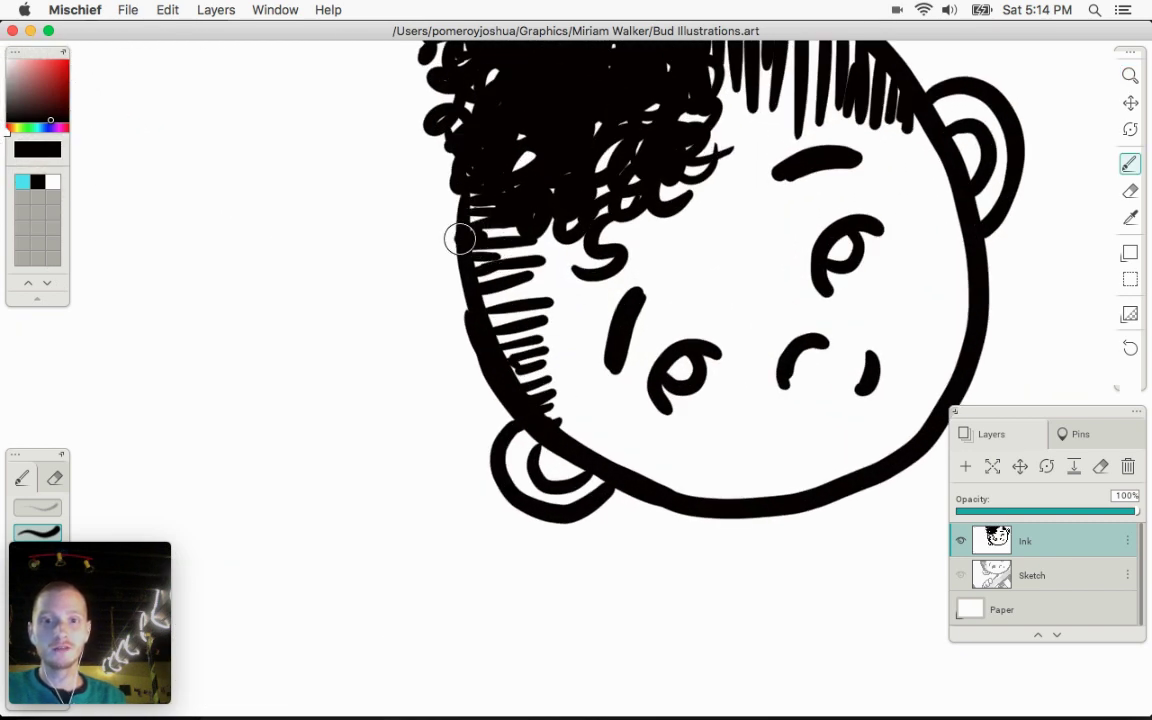
pyautogui.moveTo(465, 197); pyautogui.dragTo(459, 261)
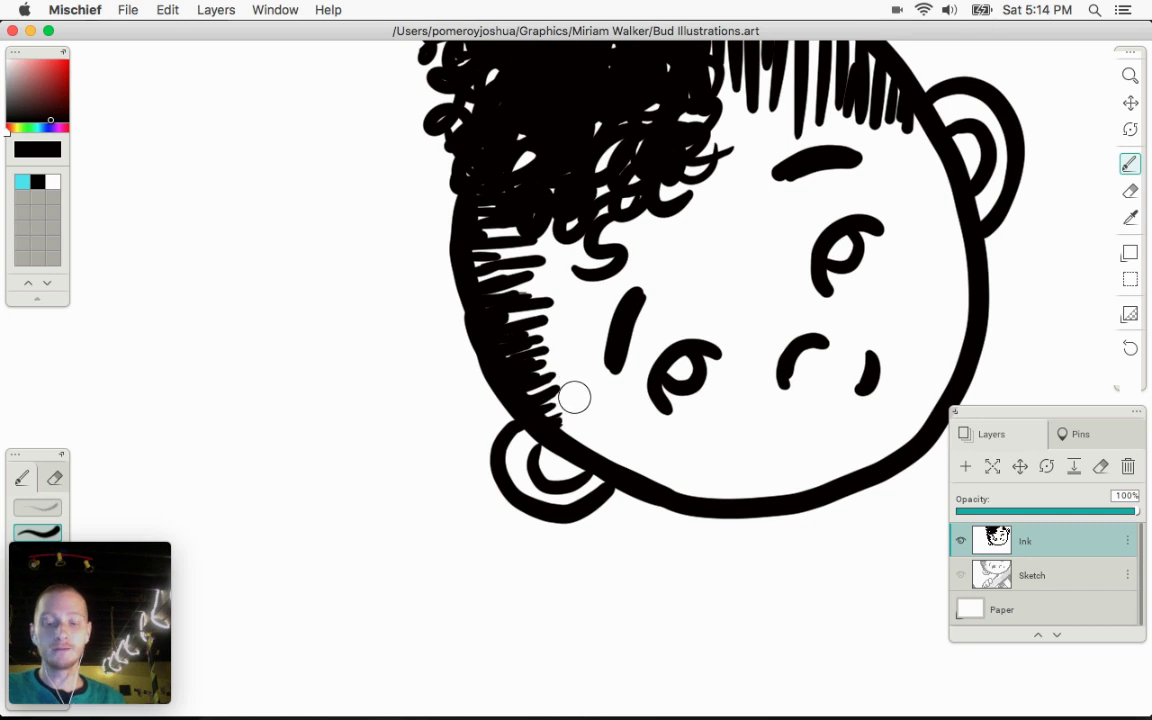
# Check the whole inked head and show the Sketch layer again
pyautogui.press('z')
pyautogui.moveTo(529, 326)
pyautogui.mouseDown()
pyautogui.moveTo(682, 301)
pyautogui.moveTo(418, 342)
pyautogui.mouseUp()
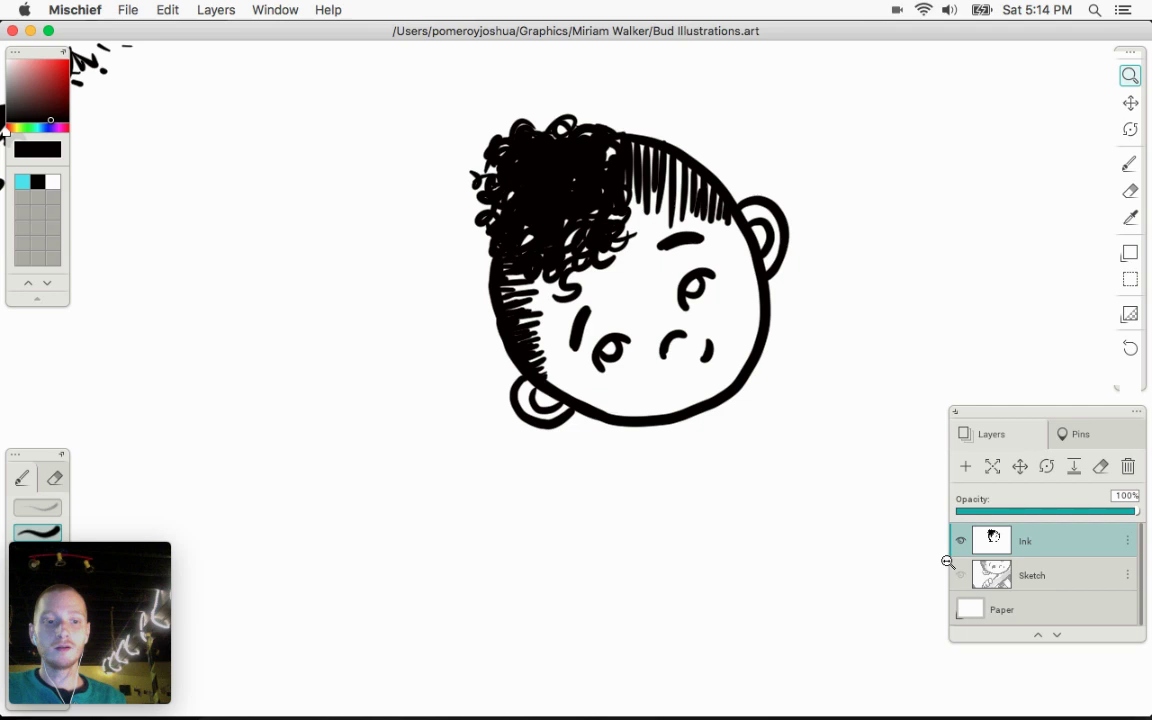
pyautogui.click(961, 576)
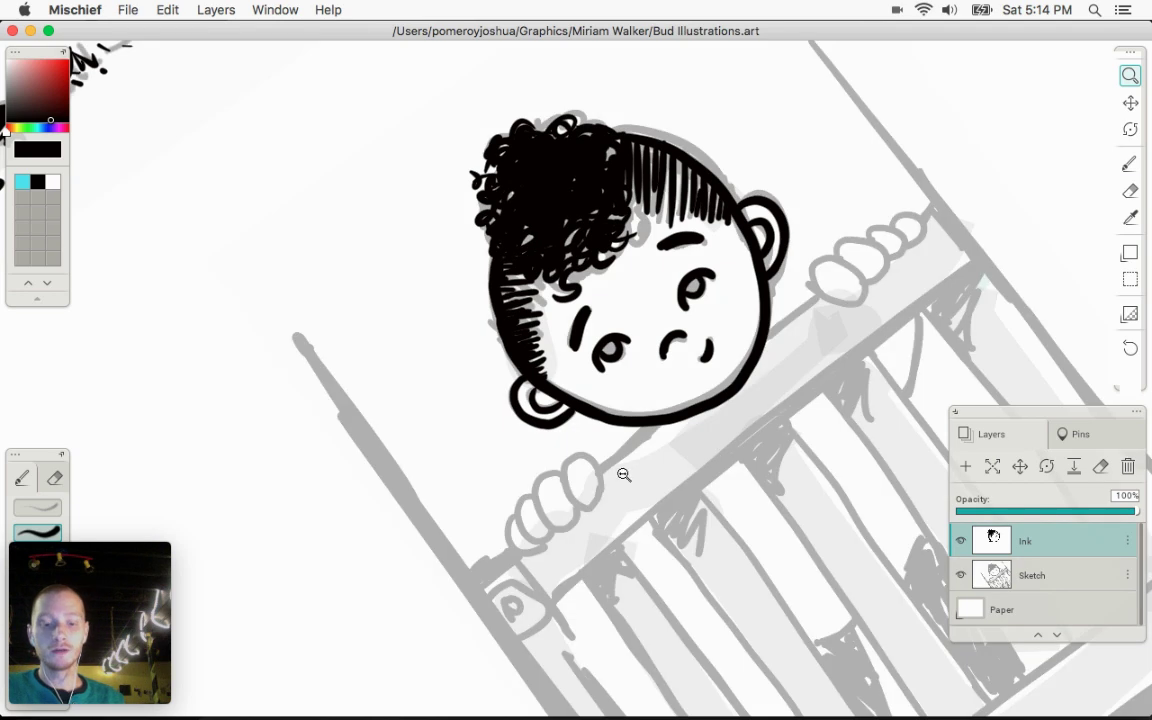
# Ink the four rounded fingers of the hand gripping the crib rail on the left, undoing a faulty stroke
pyautogui.press('b')
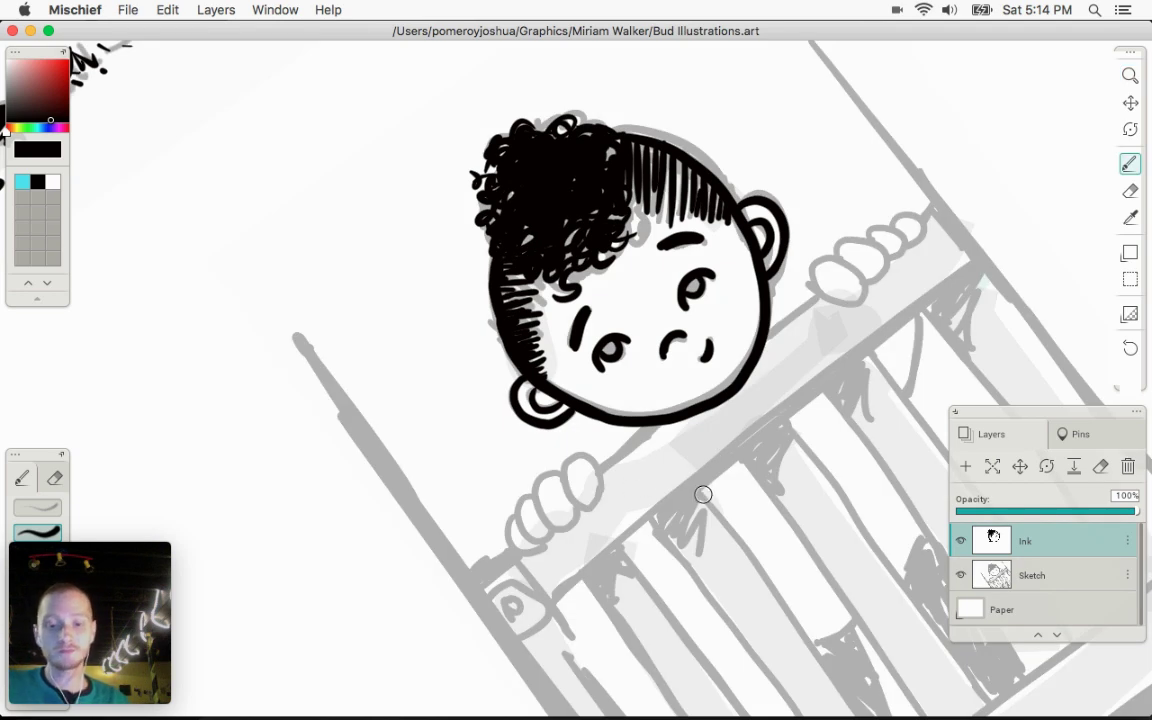
pyautogui.press('super+0')
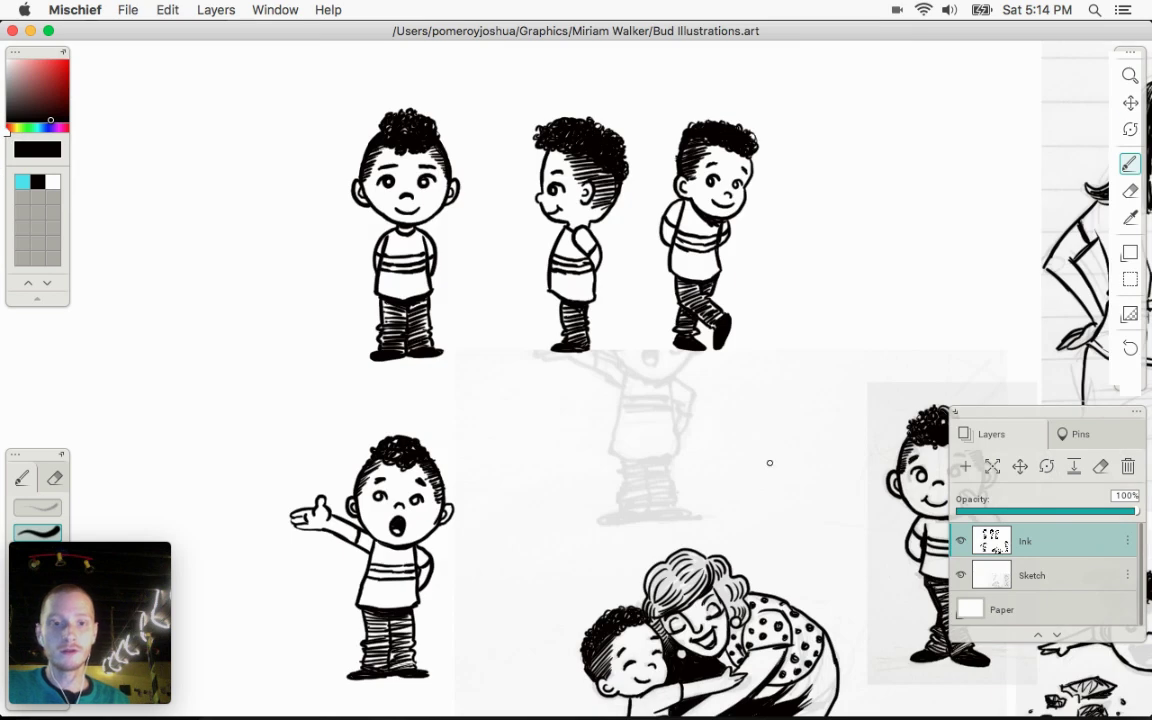
pyautogui.press('space')
pyautogui.moveTo(764, 463)
pyautogui.mouseDown()
pyautogui.moveTo(370, 339)
pyautogui.moveTo(302, 305)
pyautogui.mouseUp()
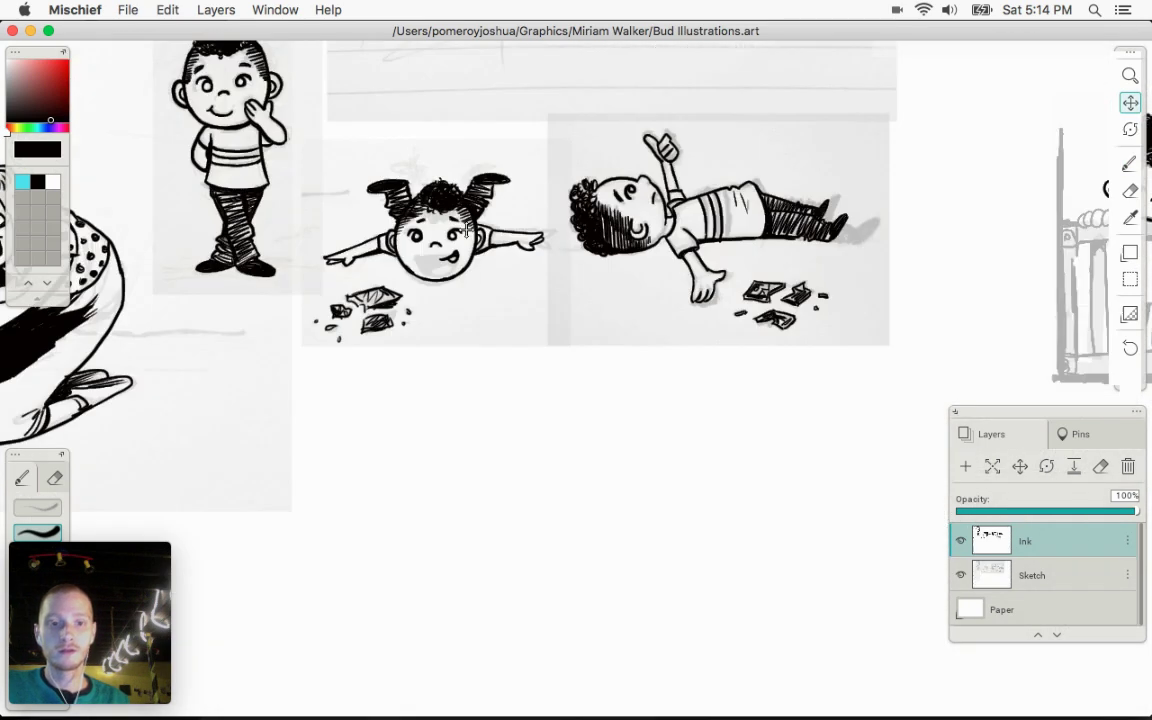
pyautogui.moveTo(466, 230); pyautogui.dragTo(436, 182)
pyautogui.moveTo(834, 294)
pyautogui.mouseDown()
pyautogui.moveTo(447, 352)
pyautogui.moveTo(258, 356)
pyautogui.mouseUp()
pyautogui.moveTo(543, 267); pyautogui.dragTo(540, 369)
pyautogui.press('z')
pyautogui.moveTo(543, 306); pyautogui.dragTo(862, 268)
pyautogui.press('space')
pyautogui.moveTo(345, 300); pyautogui.dragTo(460, 443)
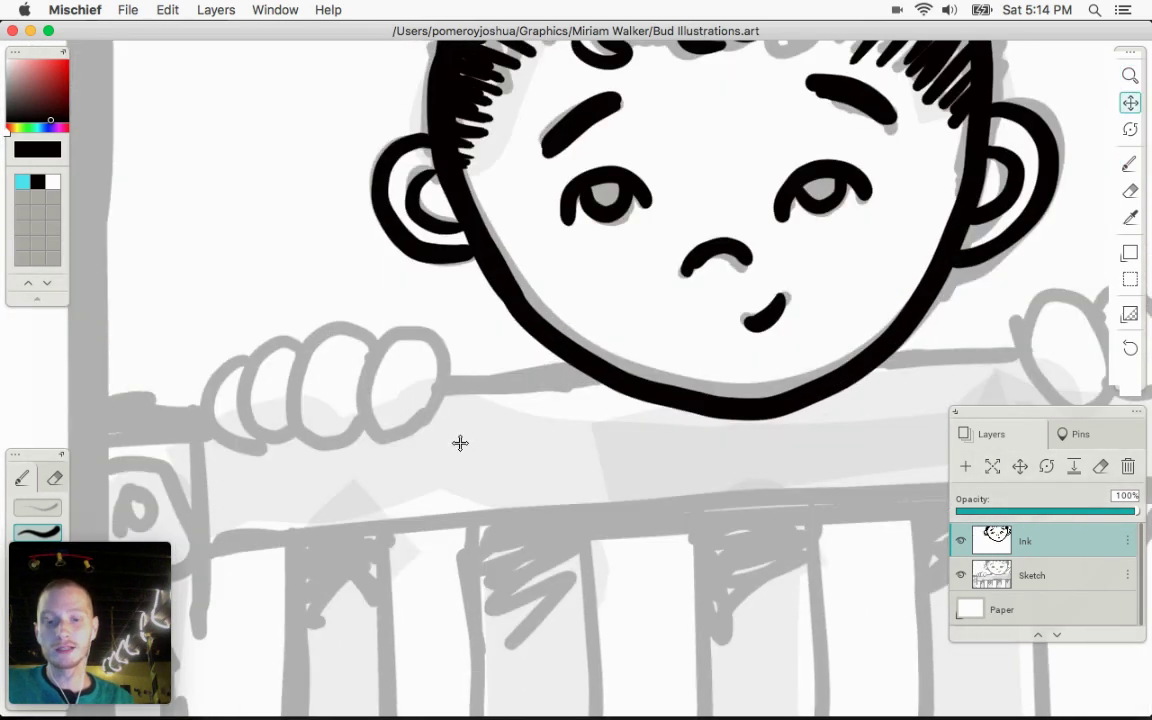
pyautogui.scroll(2, 460, 443)
pyautogui.press('b')
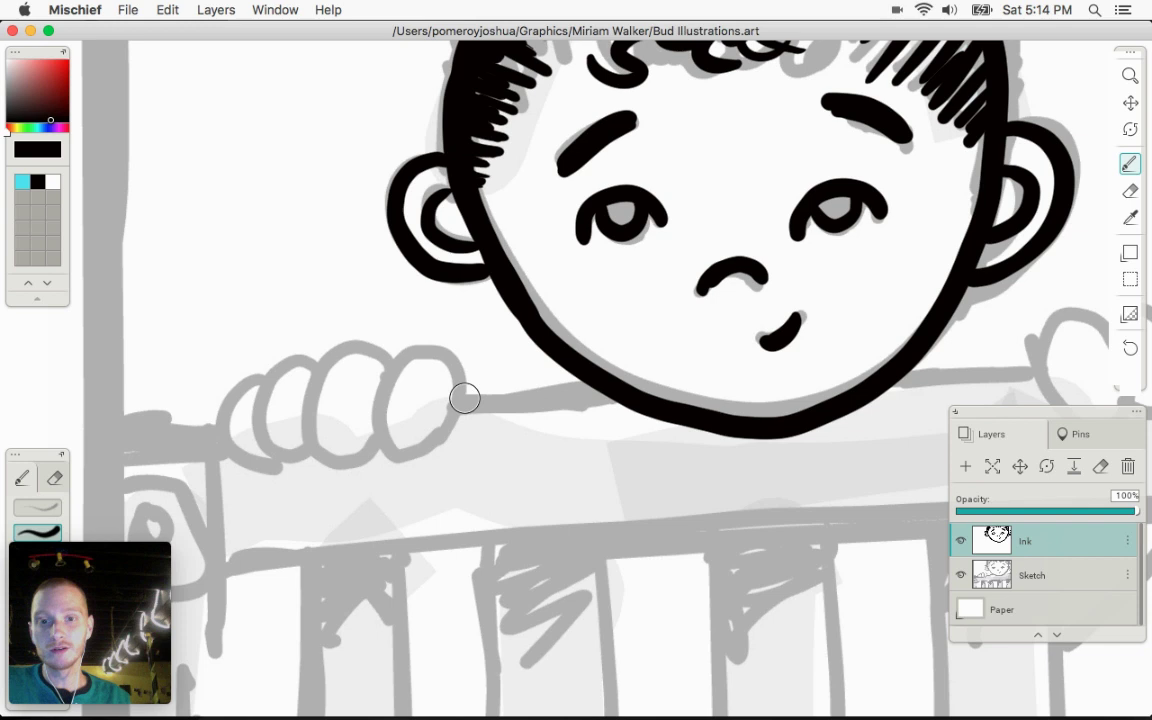
pyautogui.moveTo(464, 398)
pyautogui.mouseDown()
pyautogui.moveTo(430, 359)
pyautogui.moveTo(391, 377)
pyautogui.moveTo(388, 443)
pyautogui.moveTo(431, 444)
pyautogui.moveTo(461, 406)
pyautogui.moveTo(458, 373)
pyautogui.moveTo(414, 358)
pyautogui.moveTo(383, 385)
pyautogui.moveTo(373, 435)
pyautogui.moveTo(410, 458)
pyautogui.moveTo(439, 430)
pyautogui.moveTo(448, 383)
pyautogui.moveTo(354, 351)
pyautogui.moveTo(318, 384)
pyautogui.moveTo(313, 438)
pyautogui.moveTo(337, 458)
pyautogui.moveTo(375, 432)
pyautogui.moveTo(293, 360)
pyautogui.moveTo(257, 419)
pyautogui.moveTo(288, 465)
pyautogui.moveTo(298, 429)
pyautogui.mouseUp()
pyautogui.press('super+z')
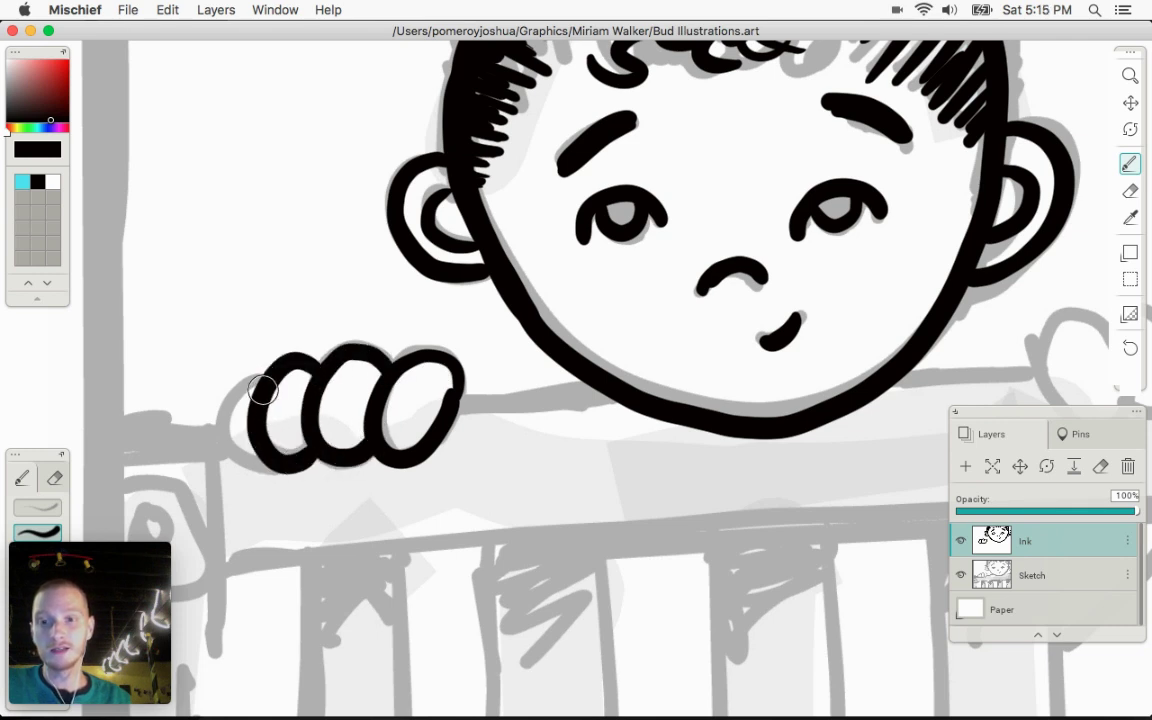
pyautogui.moveTo(248, 345)
pyautogui.mouseDown()
pyautogui.moveTo(221, 422)
pyautogui.moveTo(240, 430)
pyautogui.mouseUp()
# Ink the four rounded fingers of the hand gripping the crib rail on the right
pyautogui.press('space')
pyautogui.moveTo(717, 391); pyautogui.dragTo(225, 490)
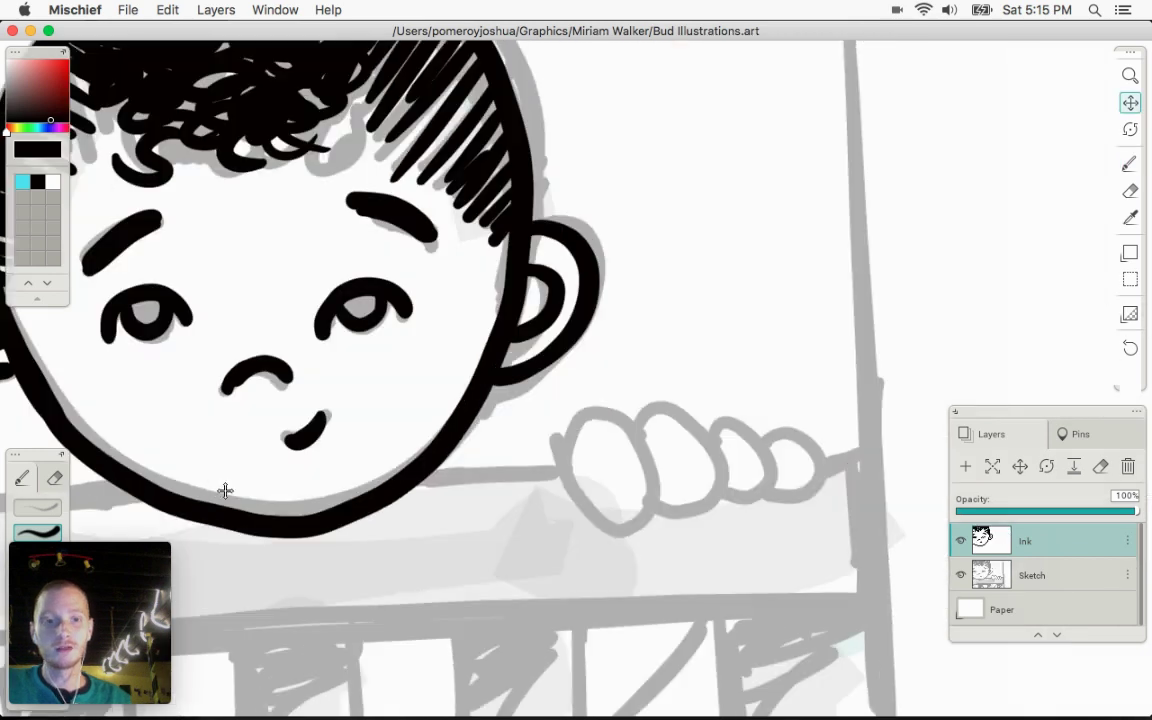
pyautogui.moveTo(553, 462)
pyautogui.mouseDown()
pyautogui.moveTo(585, 411)
pyautogui.moveTo(634, 437)
pyautogui.moveTo(653, 478)
pyautogui.moveTo(646, 525)
pyautogui.moveTo(592, 518)
pyautogui.moveTo(555, 470)
pyautogui.mouseUp()
pyautogui.moveTo(635, 412)
pyautogui.mouseDown()
pyautogui.moveTo(684, 416)
pyautogui.moveTo(718, 461)
pyautogui.moveTo(714, 498)
pyautogui.moveTo(663, 522)
pyautogui.mouseUp()
pyautogui.moveTo(702, 424)
pyautogui.mouseDown()
pyautogui.moveTo(767, 445)
pyautogui.moveTo(730, 504)
pyautogui.mouseUp()
pyautogui.moveTo(771, 437)
pyautogui.mouseDown()
pyautogui.moveTo(809, 445)
pyautogui.moveTo(783, 503)
pyautogui.mouseUp()
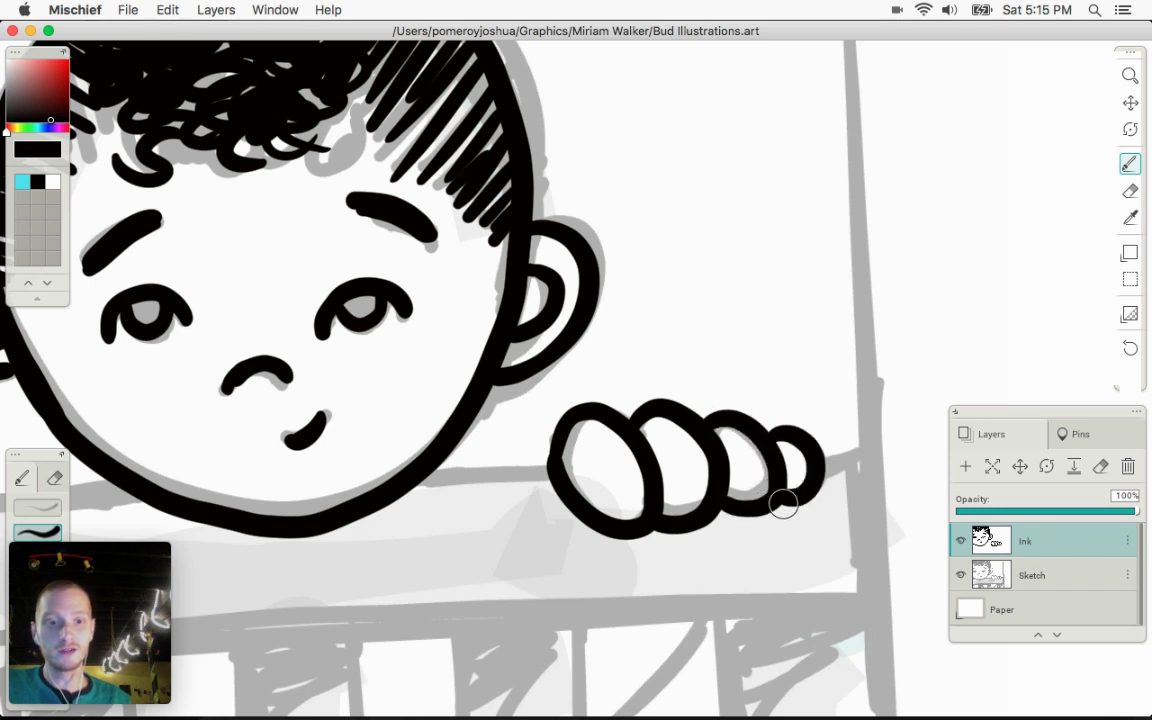
# Ink the crib rail's upper edge from the jaw to the left hand with the canvas rotated
pyautogui.press('space')
pyautogui.moveTo(386, 489); pyautogui.dragTo(771, 437)
pyautogui.moveTo(463, 501); pyautogui.dragTo(738, 387)
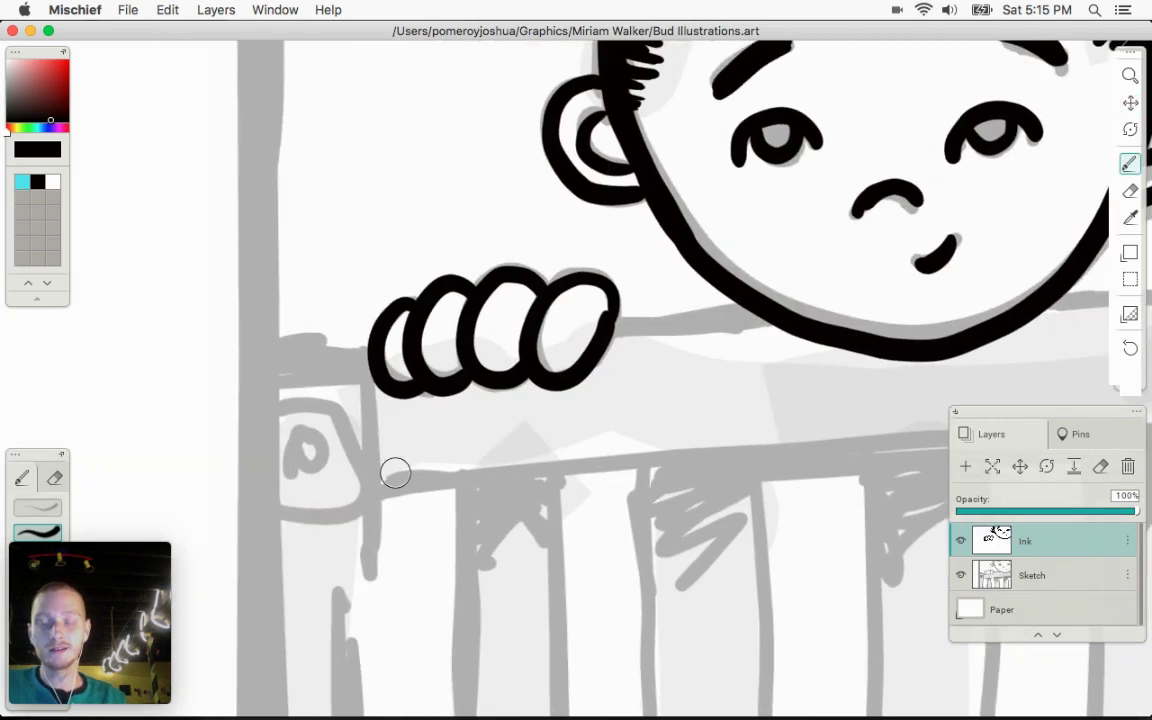
pyautogui.press('z')
pyautogui.press('r')
pyautogui.moveTo(525, 416); pyautogui.dragTo(429, 360)
pyautogui.press('b')
pyautogui.moveTo(436, 185); pyautogui.dragTo(442, 328)
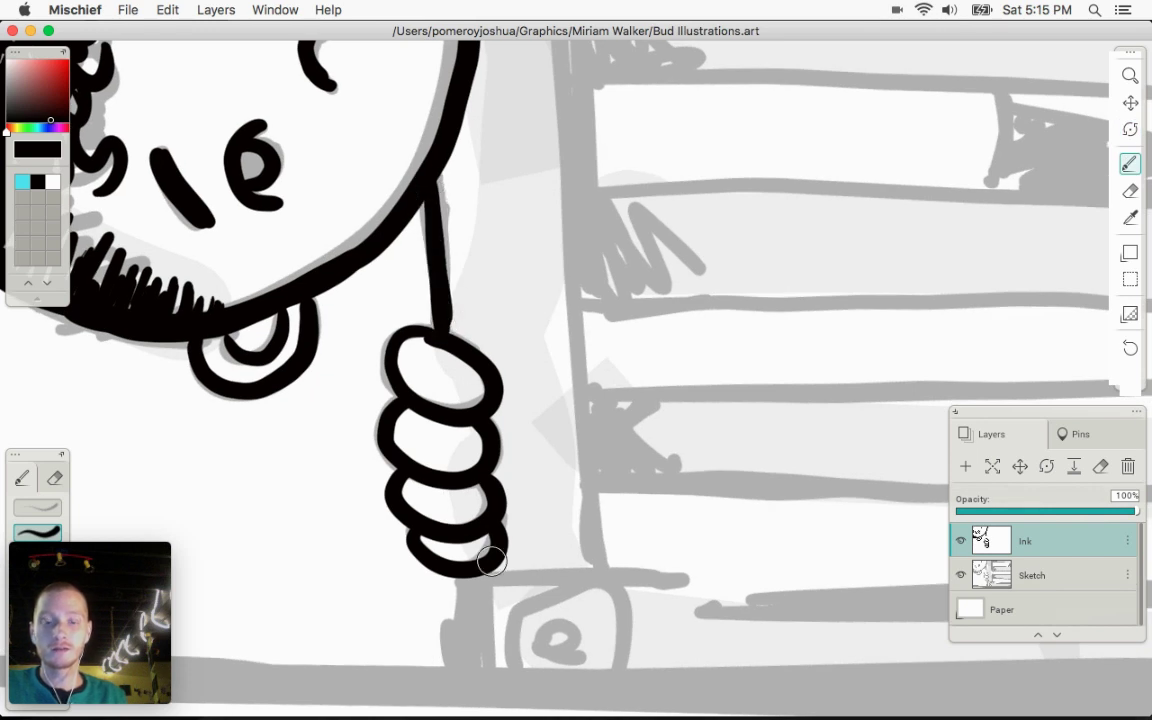
# Ink the crib rail's end beside the left hand, with its corner outline, round bolt and curved inner line
pyautogui.moveTo(473, 581)
pyautogui.mouseDown()
pyautogui.moveTo(457, 608)
pyautogui.moveTo(465, 668)
pyautogui.mouseUp()
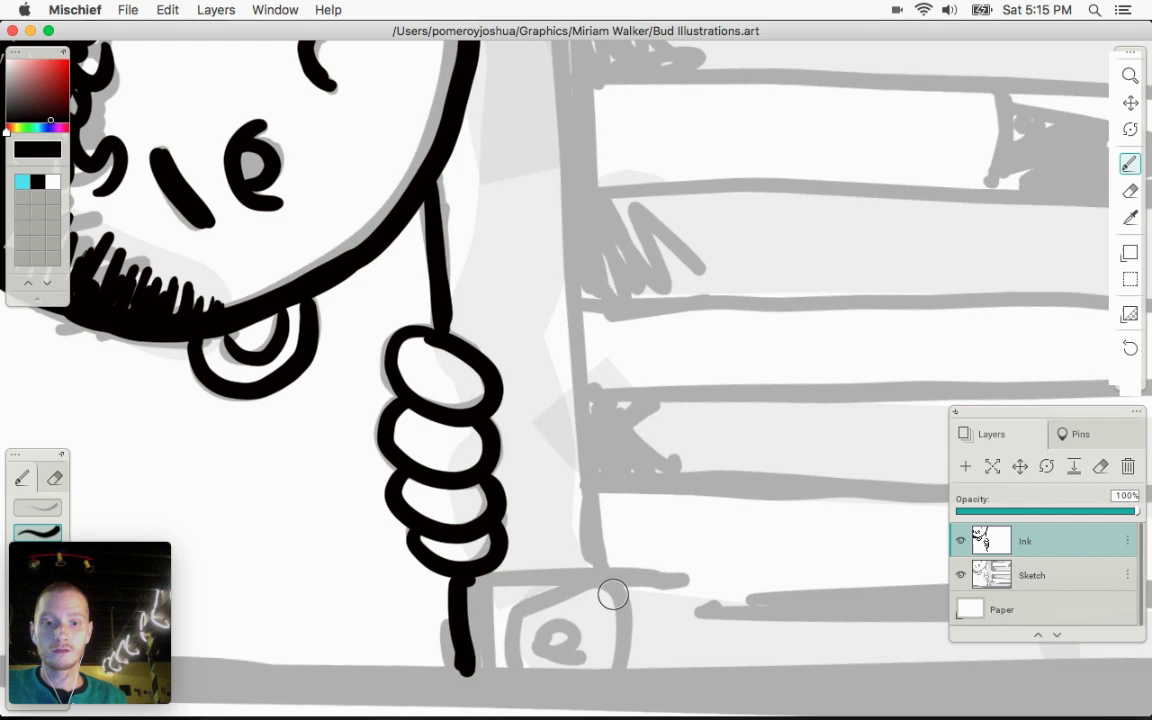
pyautogui.moveTo(458, 579)
pyautogui.mouseDown()
pyautogui.moveTo(617, 571)
pyautogui.moveTo(636, 660)
pyautogui.mouseUp()
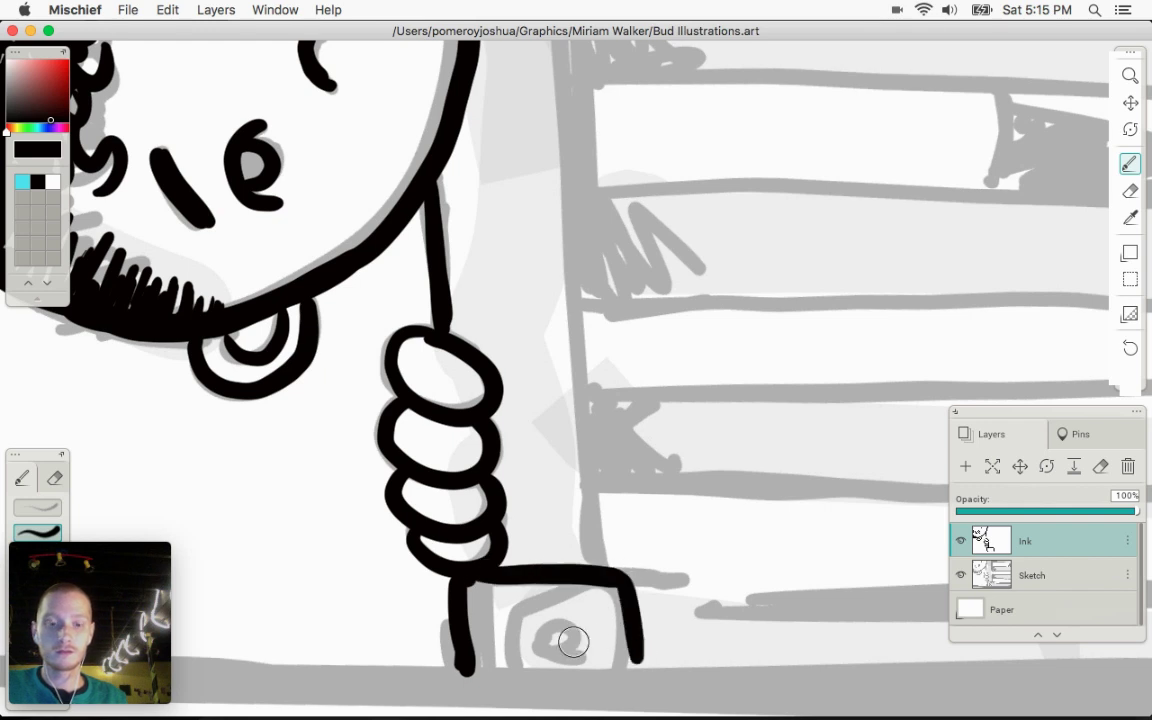
pyautogui.moveTo(550, 628)
pyautogui.mouseDown()
pyautogui.moveTo(583, 643)
pyautogui.moveTo(560, 650)
pyautogui.mouseUp()
pyautogui.moveTo(578, 586)
pyautogui.mouseDown()
pyautogui.moveTo(547, 592)
pyautogui.moveTo(510, 655)
pyautogui.mouseUp()
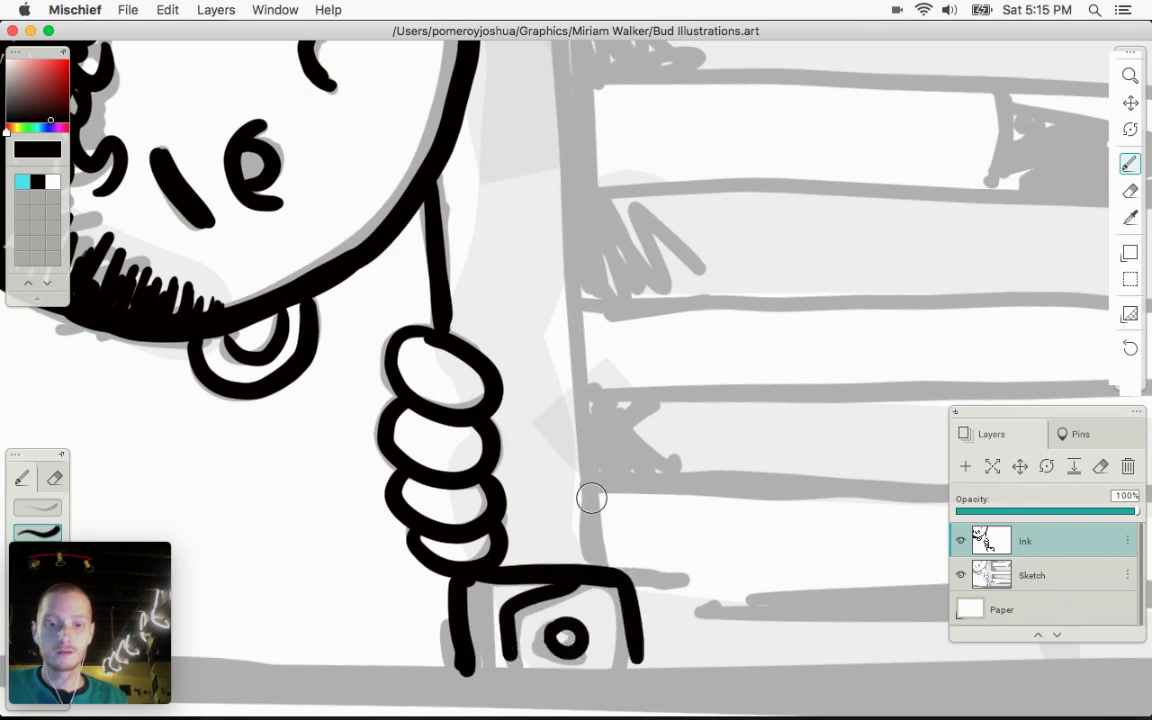
pyautogui.moveTo(507, 537)
pyautogui.mouseDown()
pyautogui.moveTo(615, 542)
pyautogui.moveTo(620, 562)
pyautogui.mouseUp()
# Rotate the canvas to suit the stroke and ink the left part of the crib rail's lower edge
pyautogui.press('space')
pyautogui.moveTo(611, 220); pyautogui.dragTo(597, 406)
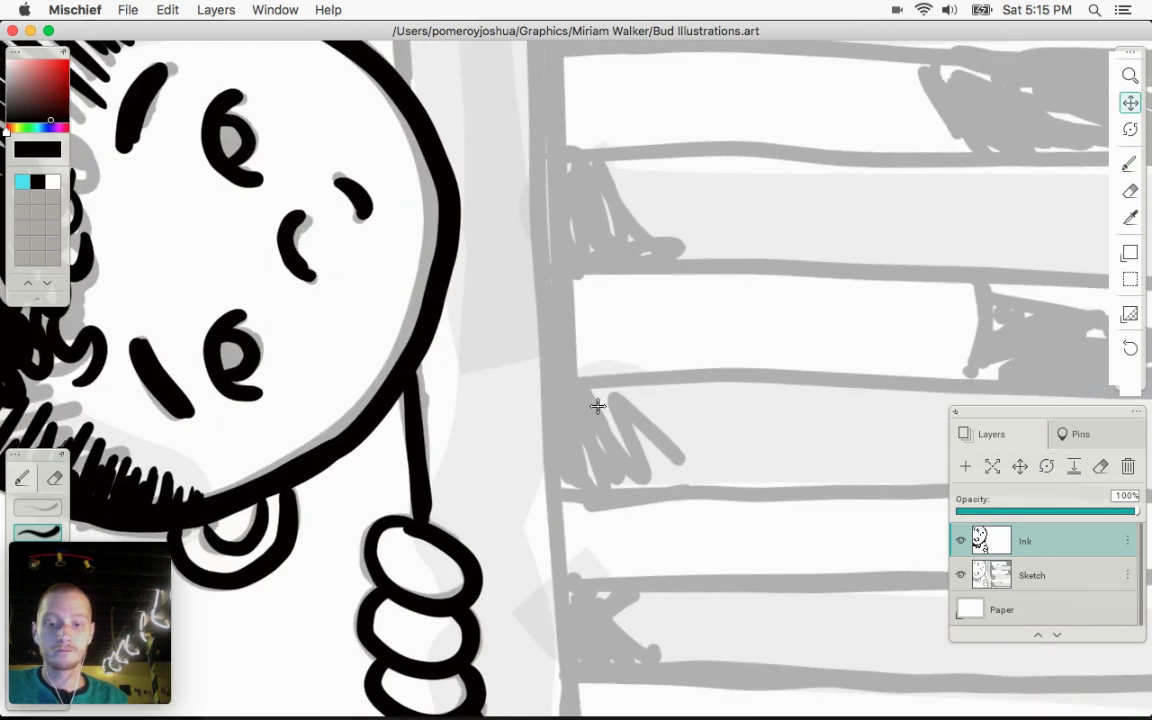
pyautogui.press('r')
pyautogui.moveTo(592, 255)
pyautogui.mouseDown()
pyautogui.moveTo(670, 278)
pyautogui.moveTo(779, 275)
pyautogui.moveTo(800, 291)
pyautogui.moveTo(635, 272)
pyautogui.moveTo(615, 288)
pyautogui.mouseUp()
pyautogui.press('space')
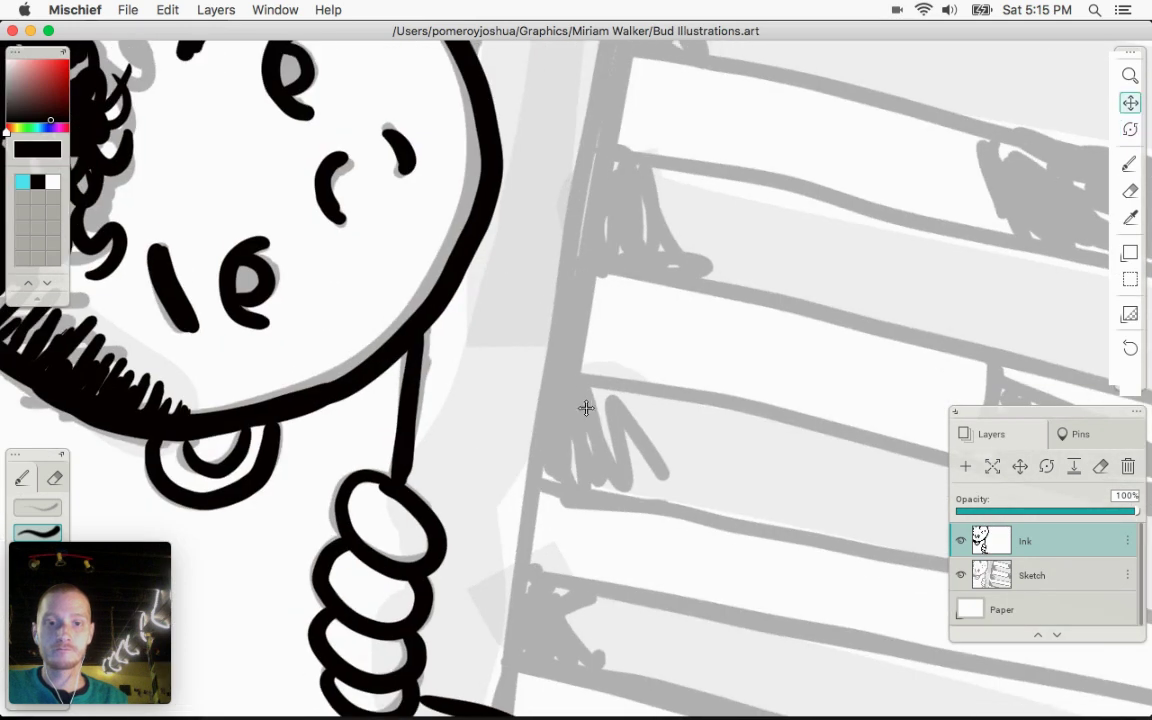
pyautogui.moveTo(585, 365); pyautogui.dragTo(565, 262)
pyautogui.moveTo(570, 85); pyautogui.dragTo(497, 500)
pyautogui.moveTo(512, 444)
pyautogui.mouseDown()
pyautogui.moveTo(486, 609)
pyautogui.moveTo(490, 568)
pyautogui.mouseUp()
# Ink the crib rail's upper edge between the right hand and the boy's head
pyautogui.press('space')
pyautogui.moveTo(649, 190)
pyautogui.mouseDown()
pyautogui.moveTo(548, 507)
pyautogui.moveTo(373, 373)
pyautogui.mouseUp()
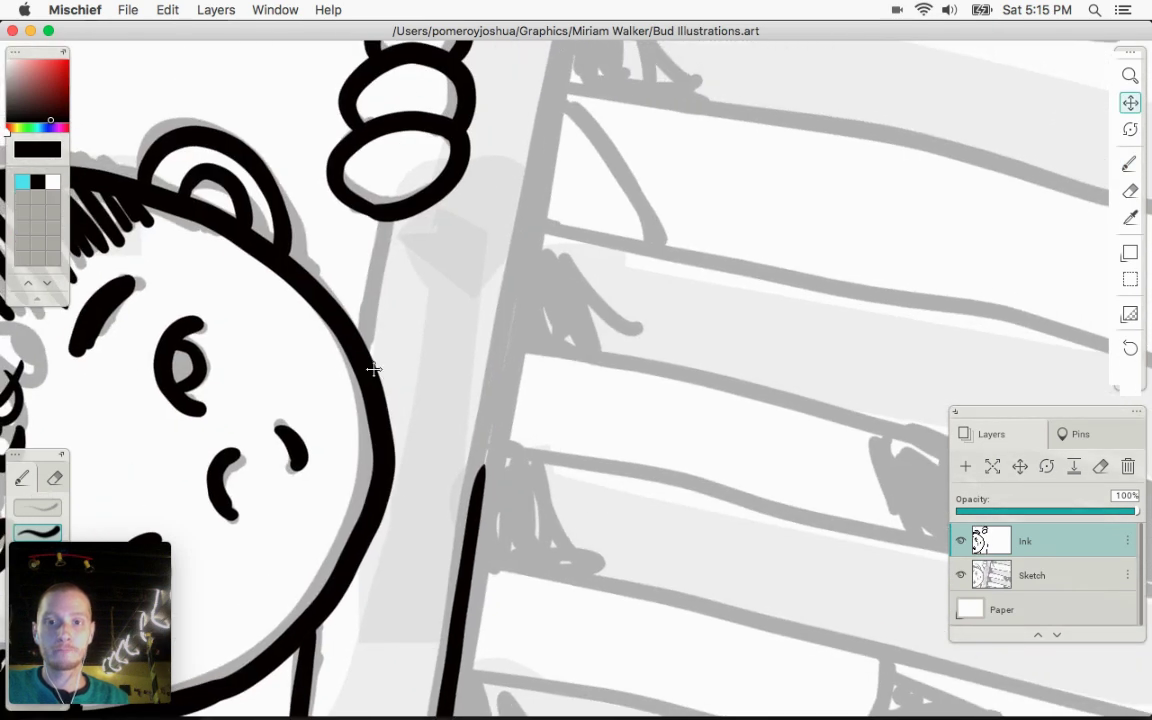
pyautogui.moveTo(383, 238); pyautogui.dragTo(366, 343)
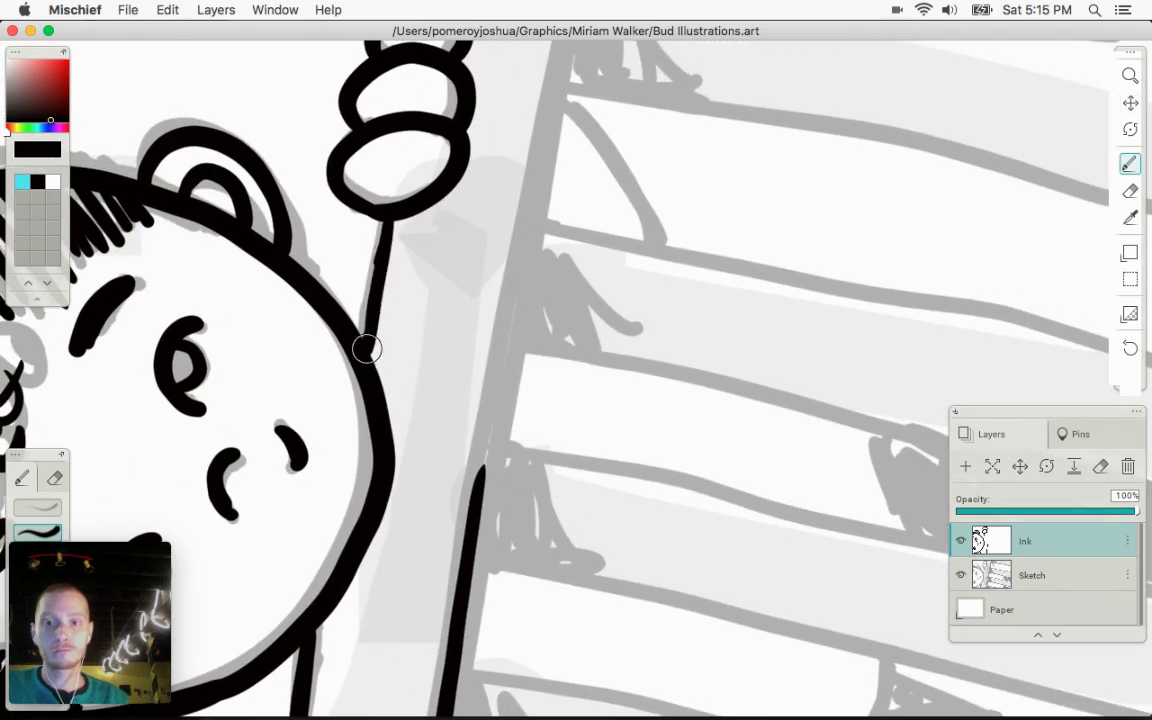
pyautogui.press('space')
pyautogui.moveTo(454, 438); pyautogui.dragTo(590, 186)
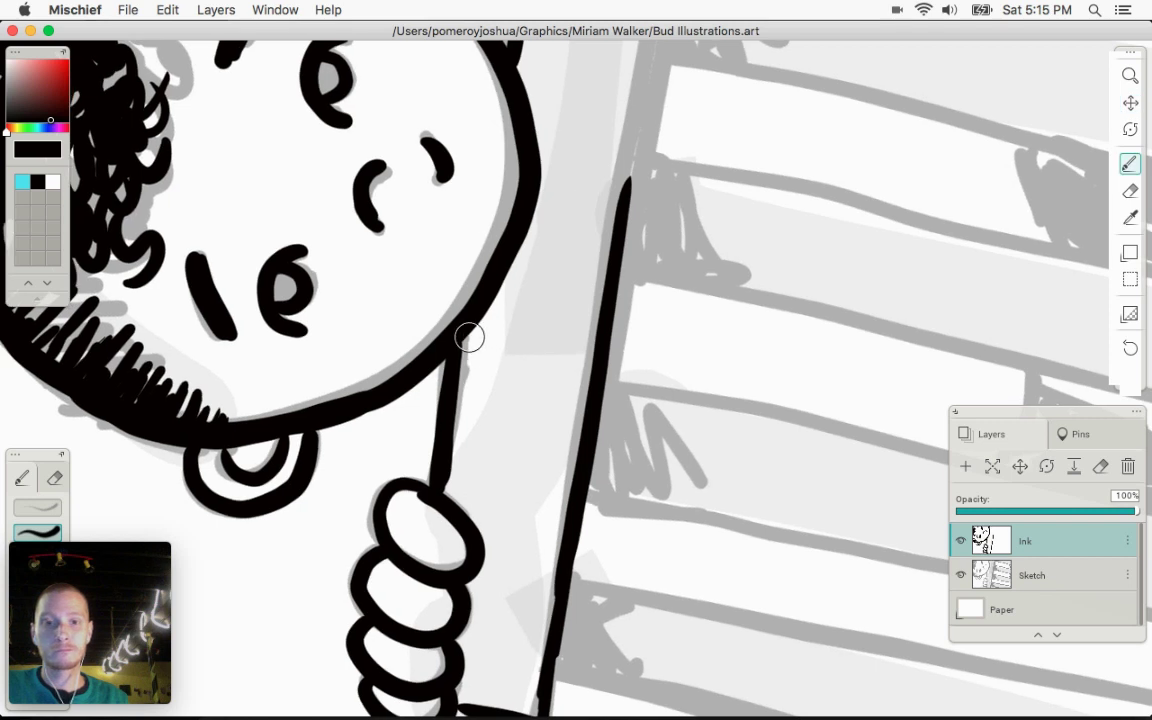
# Thicken the crib rail's upper edge between the jaw and the left hand, and go over the rail's lower edge
pyautogui.moveTo(468, 334)
pyautogui.mouseDown()
pyautogui.moveTo(437, 489)
pyautogui.moveTo(439, 381)
pyautogui.moveTo(430, 442)
pyautogui.moveTo(446, 368)
pyautogui.moveTo(428, 467)
pyautogui.mouseUp()
pyautogui.press('e')
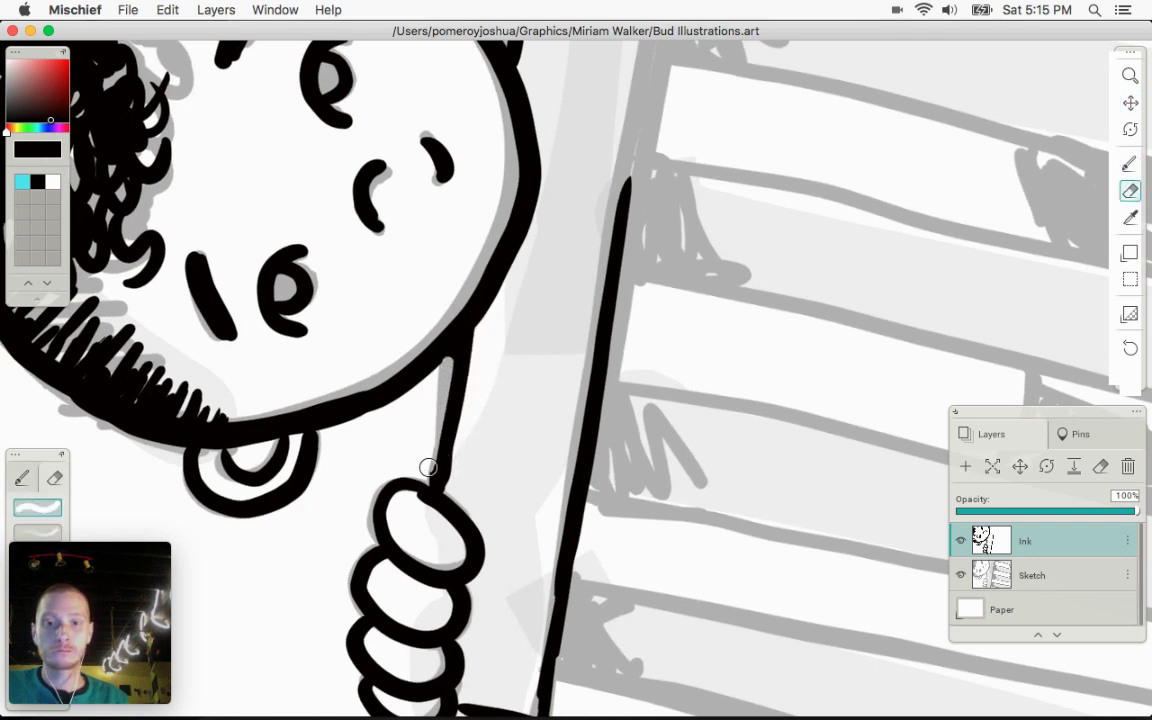
pyautogui.press('b')
pyautogui.moveTo(623, 344); pyautogui.dragTo(525, 714)
pyautogui.moveTo(621, 88); pyautogui.dragTo(528, 542)
# Extend the rail's lower edge up to the right post and ink the short upper edge just beyond the right hand
pyautogui.press('space')
pyautogui.moveTo(659, 176); pyautogui.dragTo(609, 465)
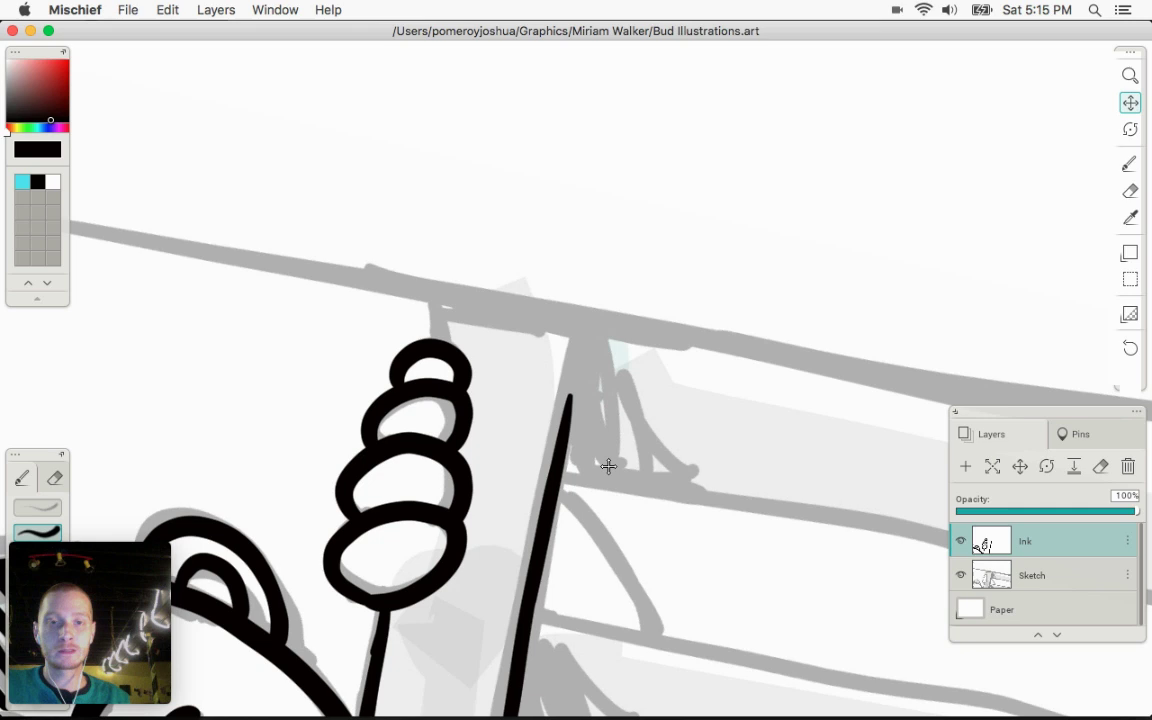
pyautogui.moveTo(570, 395); pyautogui.dragTo(582, 330)
pyautogui.moveTo(432, 317); pyautogui.dragTo(436, 338)
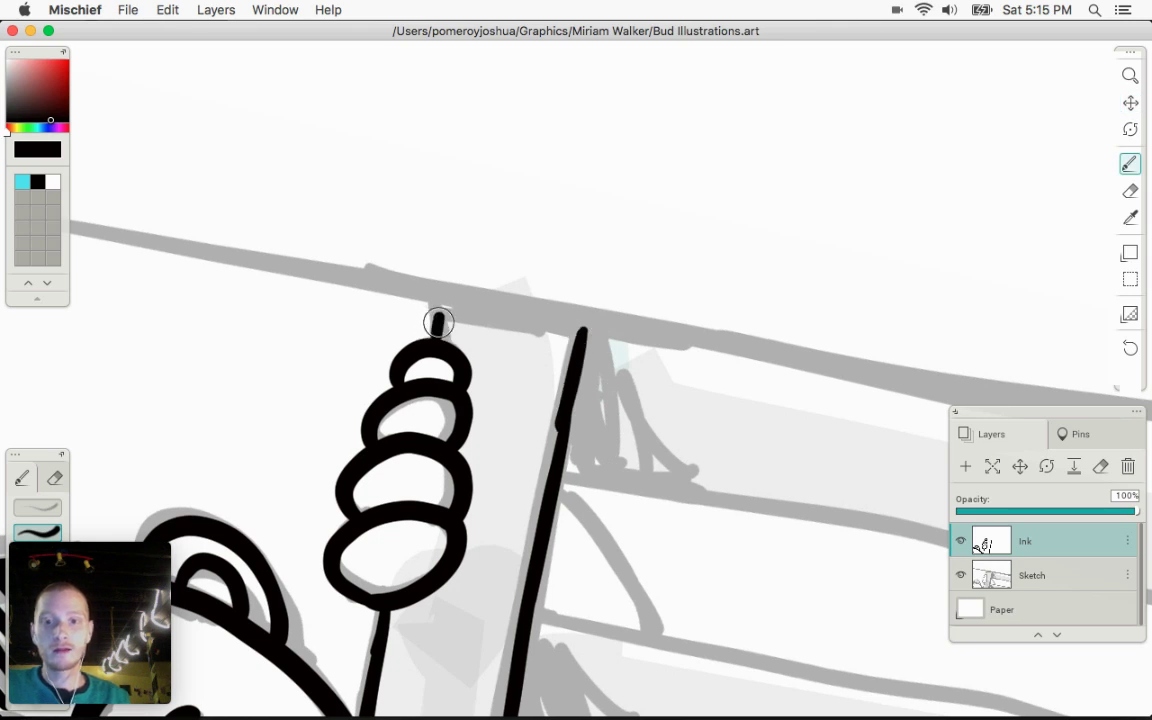
# Ink the crib's left post with its inner and outer edges and the bolted corner bracket at its foot
pyautogui.press('space')
pyautogui.moveTo(625, 427); pyautogui.dragTo(530, 162)
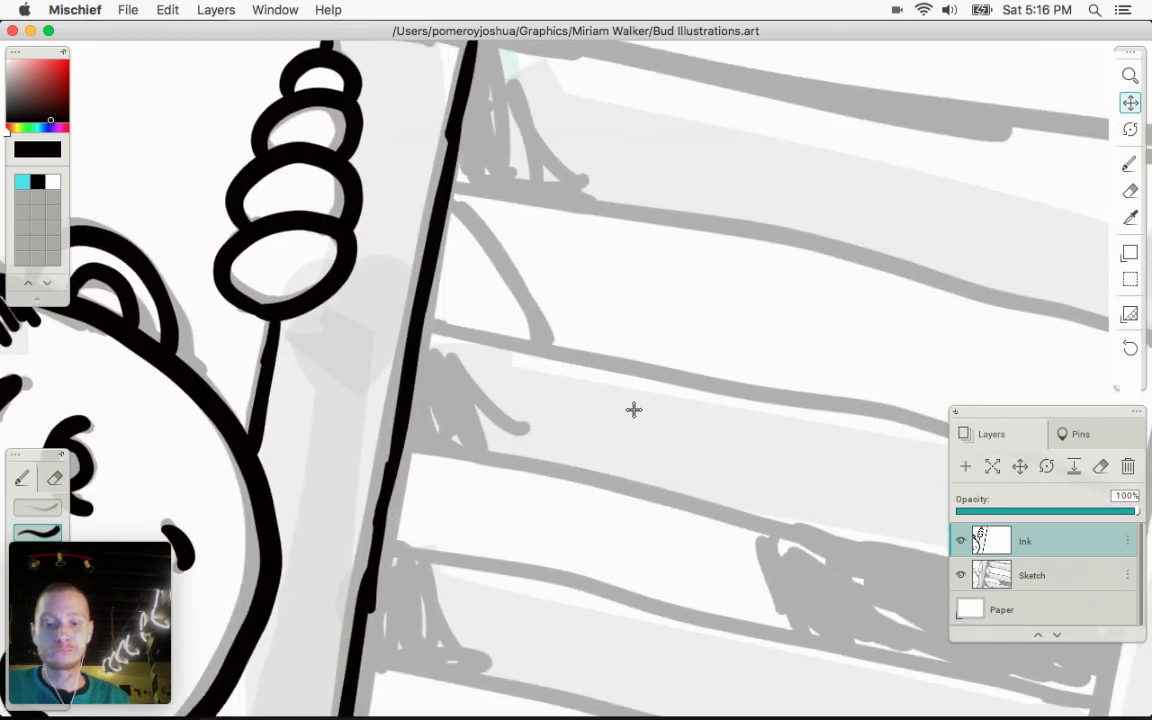
pyautogui.hotkey('shift', 'space')
pyautogui.moveTo(566, 481); pyautogui.dragTo(762, 455)
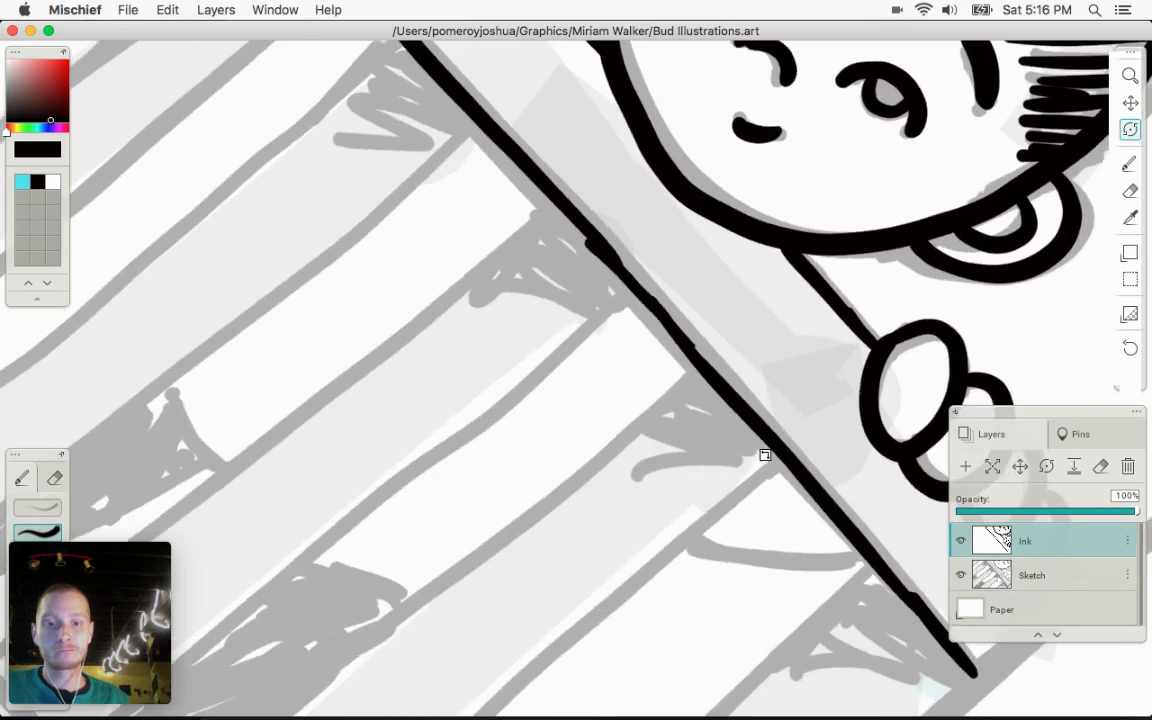
pyautogui.press('space')
pyautogui.moveTo(414, 537); pyautogui.dragTo(846, 391)
pyautogui.hotkey('shift', 'space')
pyautogui.moveTo(365, 277); pyautogui.dragTo(484, 388)
pyautogui.press('z')
pyautogui.moveTo(561, 381)
pyautogui.mouseDown()
pyautogui.moveTo(497, 373)
pyautogui.moveTo(365, 412)
pyautogui.moveTo(362, 375)
pyautogui.mouseUp()
pyautogui.press('space')
pyautogui.moveTo(386, 319)
pyautogui.mouseDown()
pyautogui.moveTo(432, 409)
pyautogui.moveTo(470, 429)
pyautogui.mouseUp()
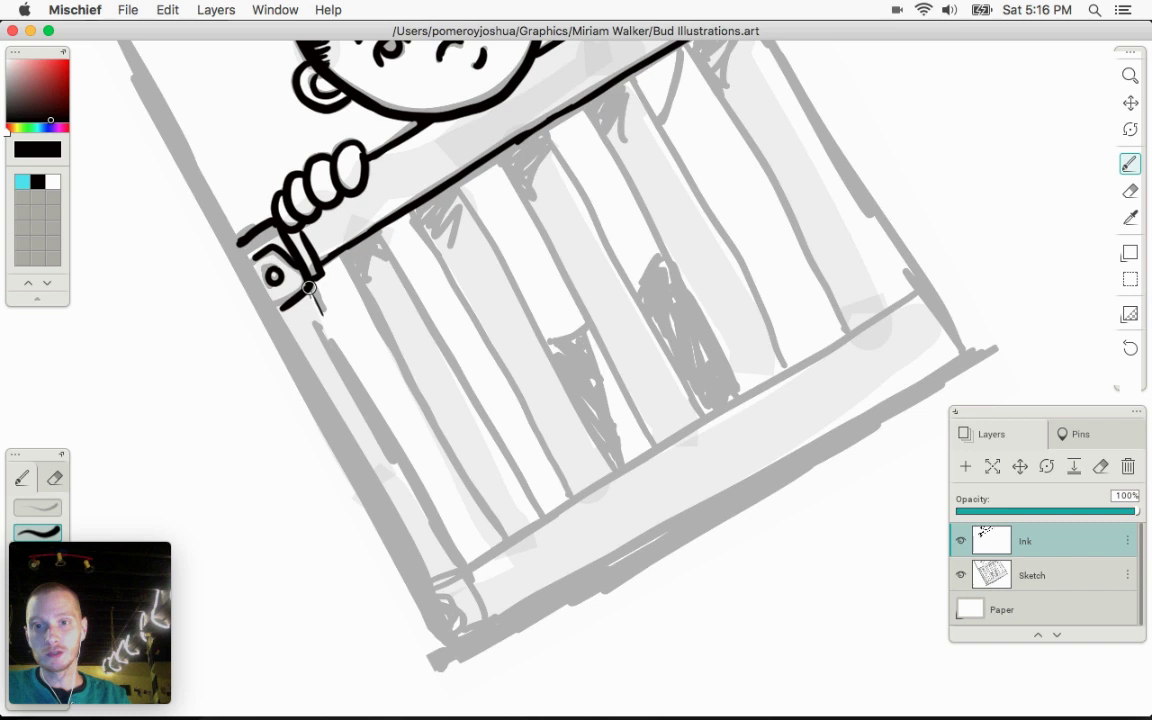
pyautogui.moveTo(324, 318); pyautogui.dragTo(461, 569)
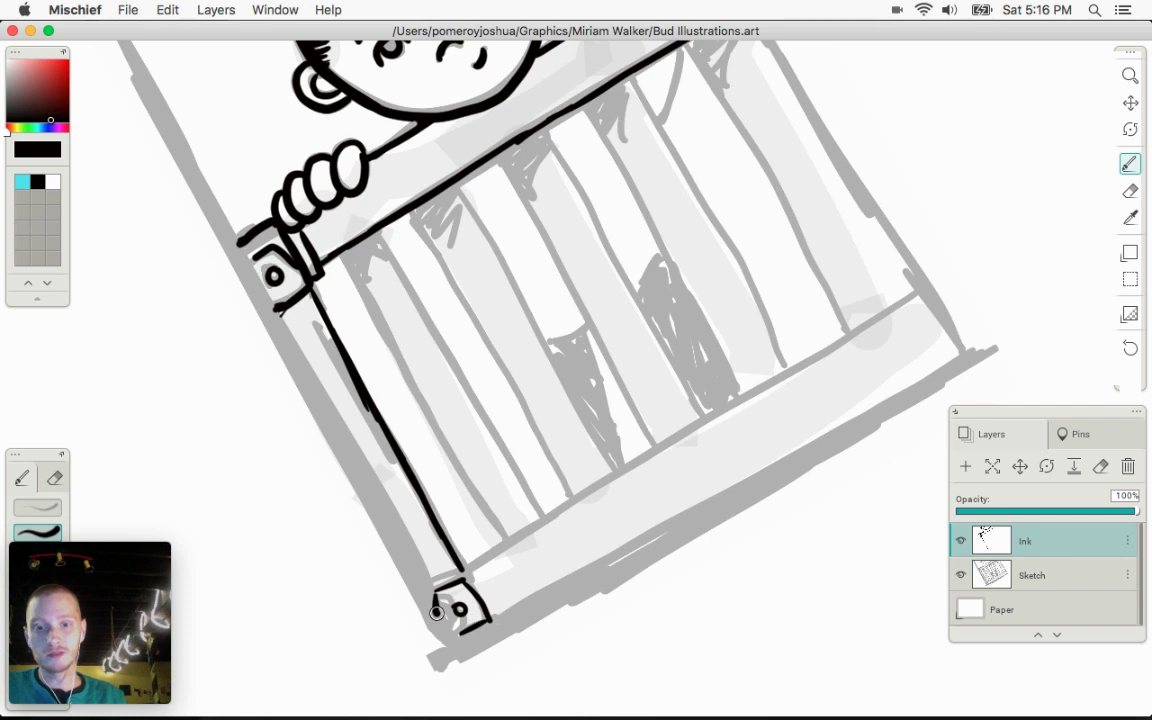
pyautogui.moveTo(436, 612); pyautogui.dragTo(460, 637)
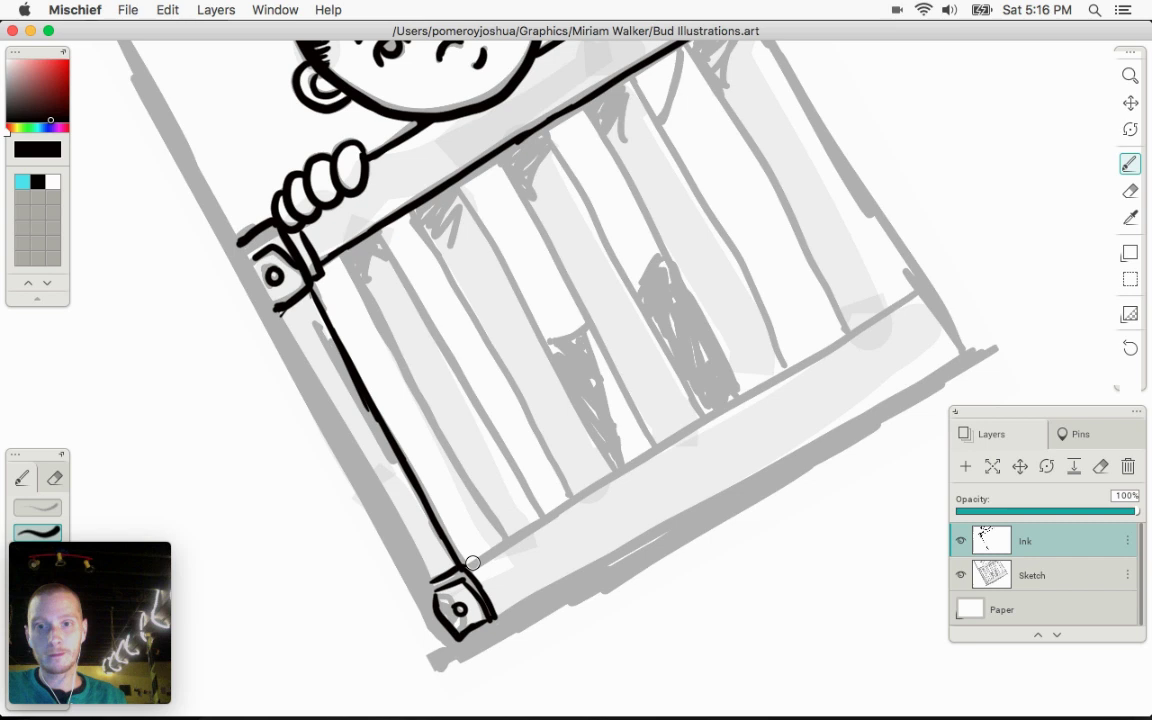
pyautogui.moveTo(236, 241); pyautogui.dragTo(321, 404)
pyautogui.moveTo(280, 329); pyautogui.dragTo(432, 603)
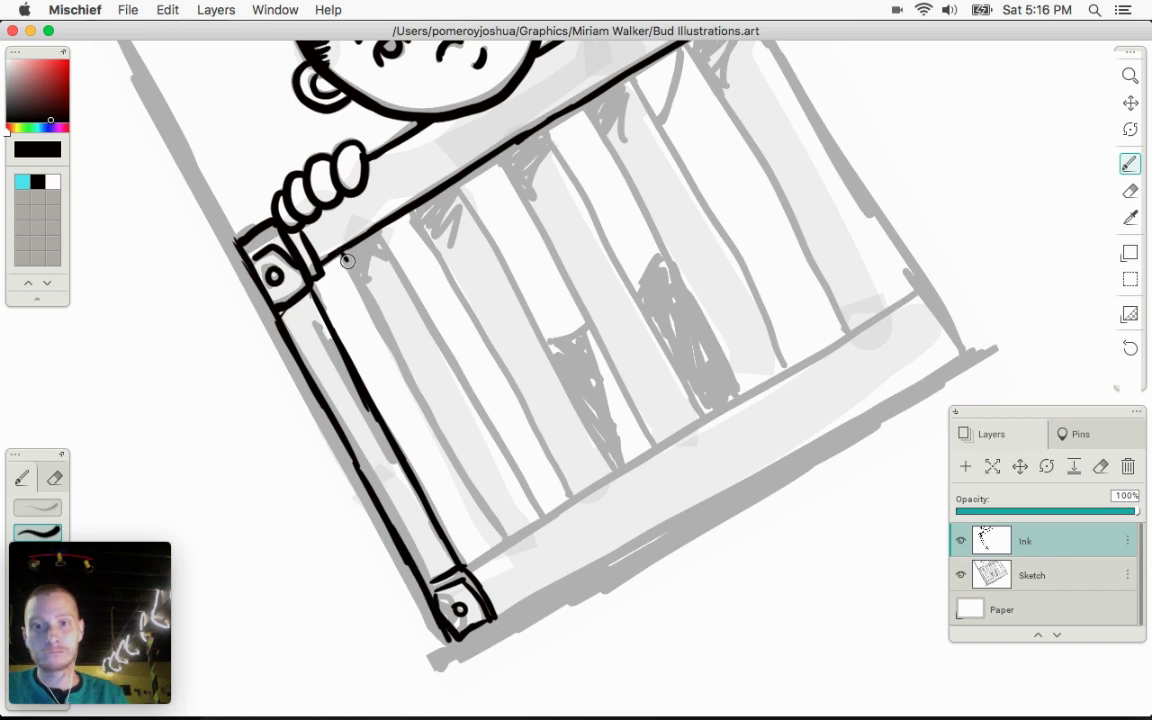
# Ink the first five slat edges from the left post, running from the top rail to the bottom rail
pyautogui.moveTo(345, 259); pyautogui.dragTo(477, 497)
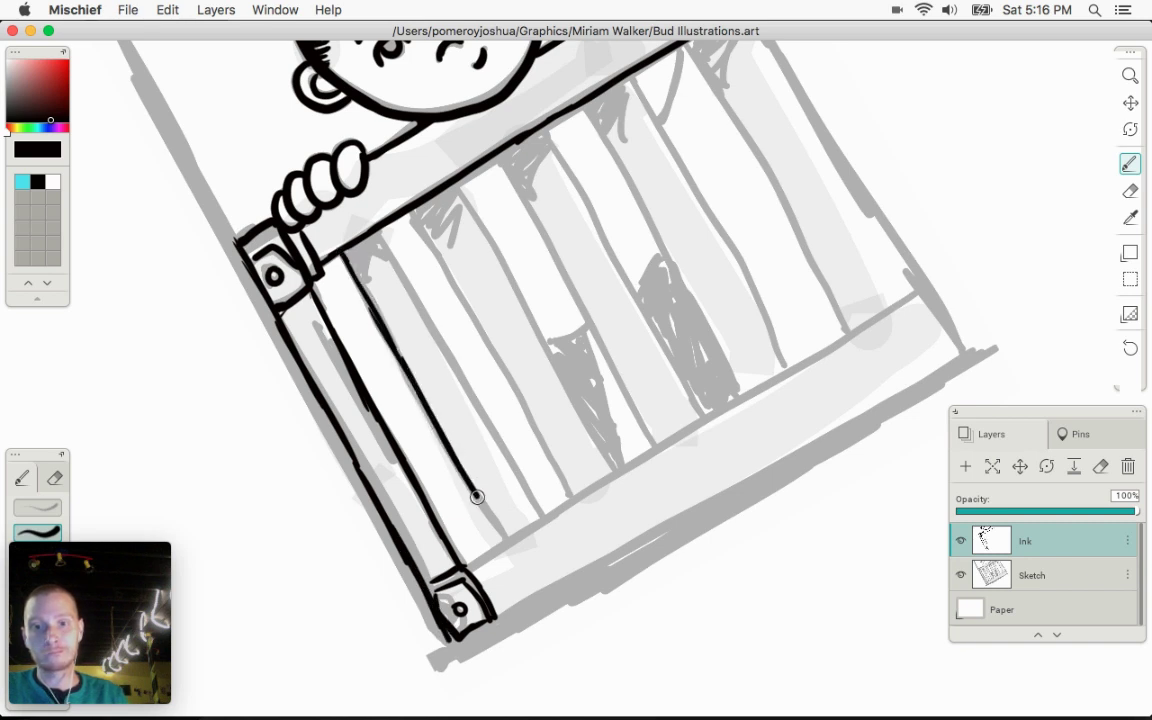
pyautogui.moveTo(386, 244)
pyautogui.mouseDown()
pyautogui.moveTo(368, 263)
pyautogui.moveTo(393, 310)
pyautogui.moveTo(447, 364)
pyautogui.moveTo(519, 494)
pyautogui.mouseUp()
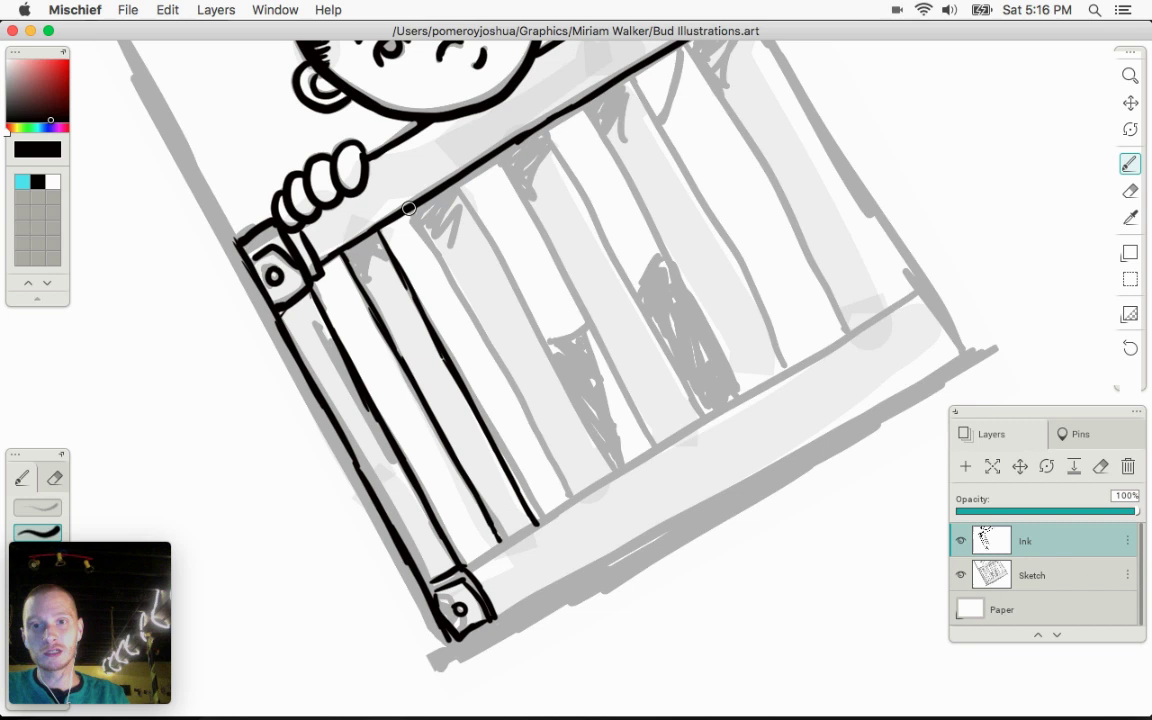
pyautogui.moveTo(411, 210)
pyautogui.mouseDown()
pyautogui.moveTo(433, 275)
pyautogui.moveTo(548, 446)
pyautogui.mouseUp()
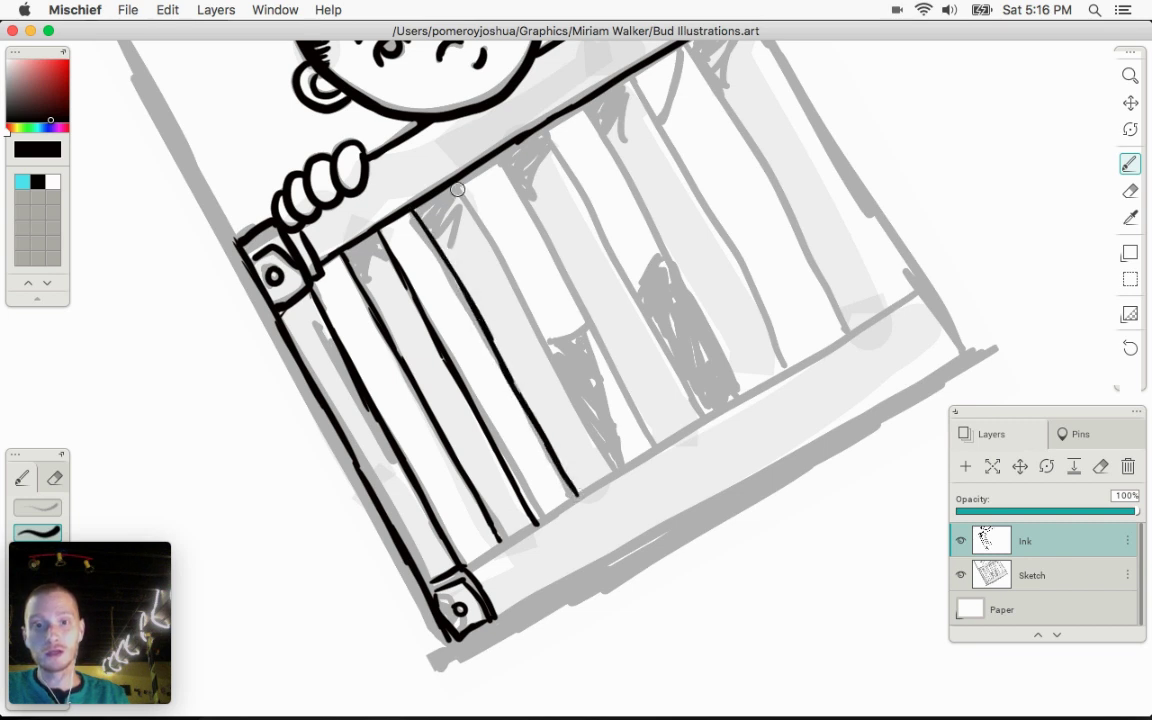
pyautogui.moveTo(457, 189); pyautogui.dragTo(609, 461)
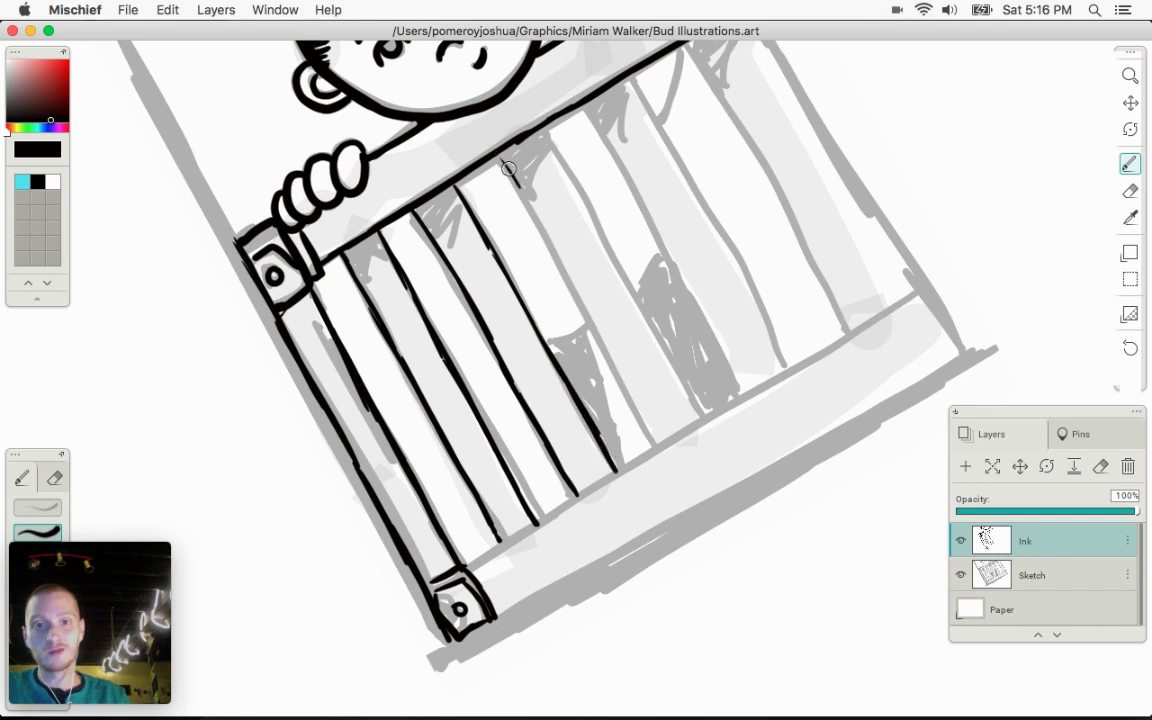
pyautogui.moveTo(515, 176); pyautogui.dragTo(668, 443)
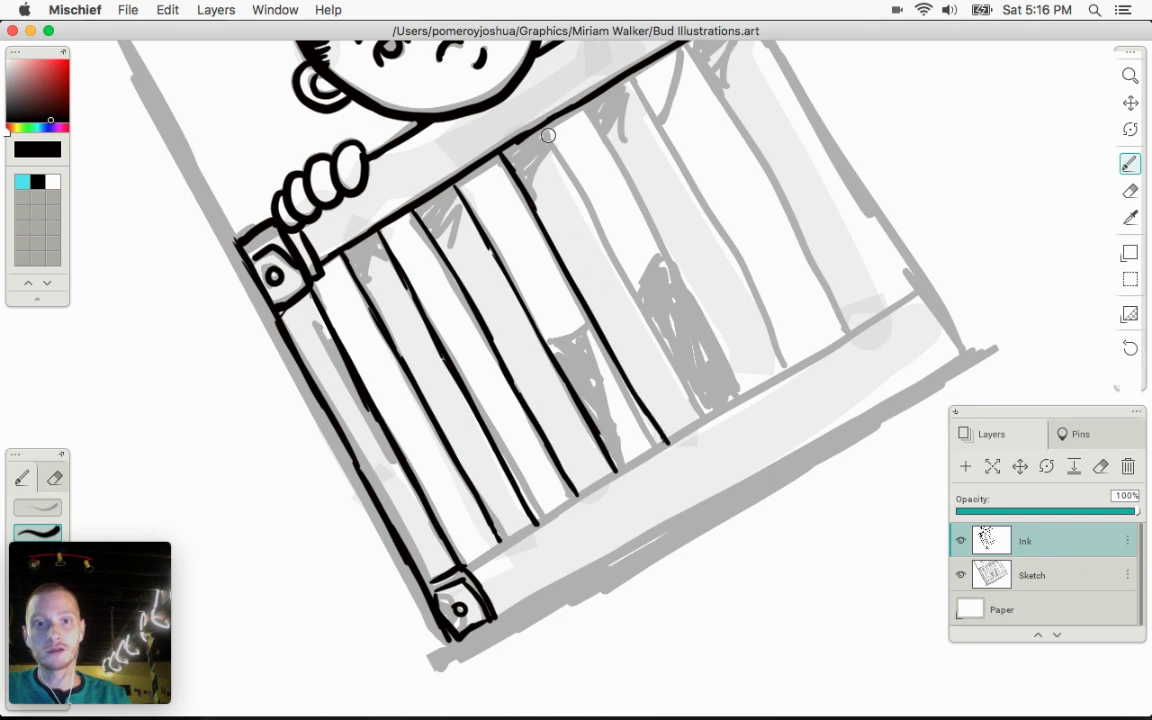
# Ink the remaining slat edges across to the crib's right side
pyautogui.moveTo(549, 137); pyautogui.dragTo(672, 369)
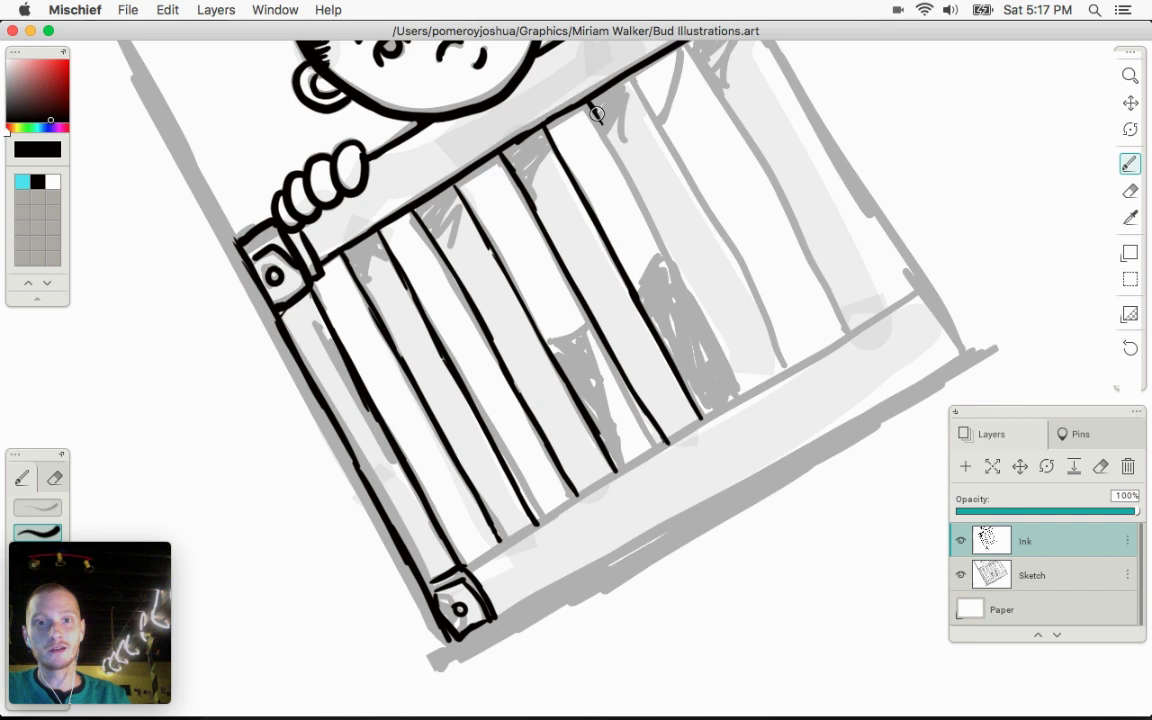
pyautogui.moveTo(596, 113); pyautogui.dragTo(752, 387)
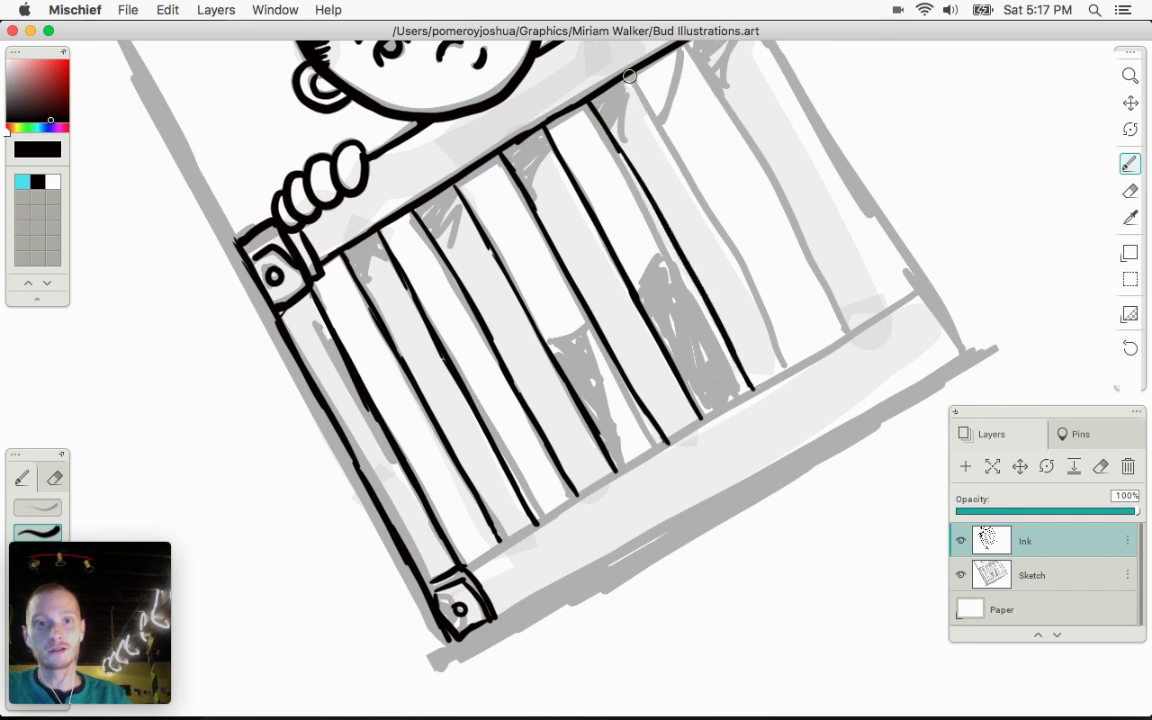
pyautogui.moveTo(650, 110); pyautogui.dragTo(787, 361)
pyautogui.press('space')
pyautogui.moveTo(728, 246); pyautogui.dragTo(599, 352)
pyautogui.moveTo(583, 187); pyautogui.dragTo(715, 405)
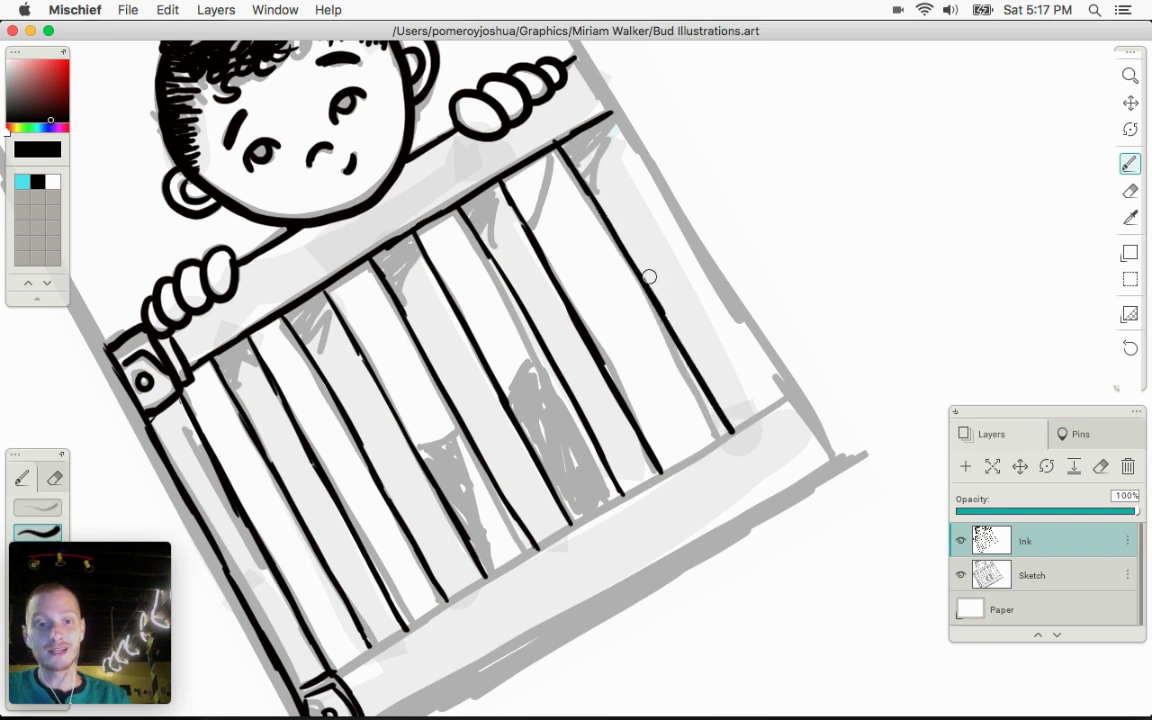
# Ink the bottom rail's upper edge from the left corner bracket to the right post
pyautogui.scroll(-3, 633, 455)
pyautogui.hscroll(-2, 633, 455)
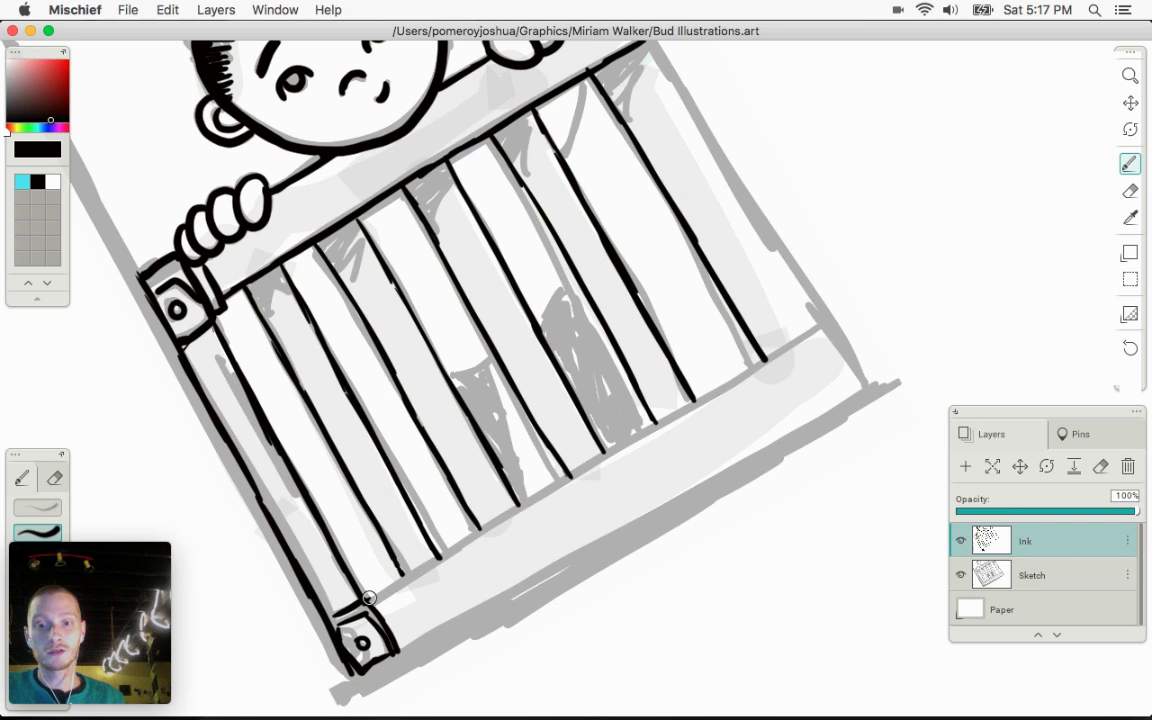
pyautogui.moveTo(419, 567); pyautogui.dragTo(820, 328)
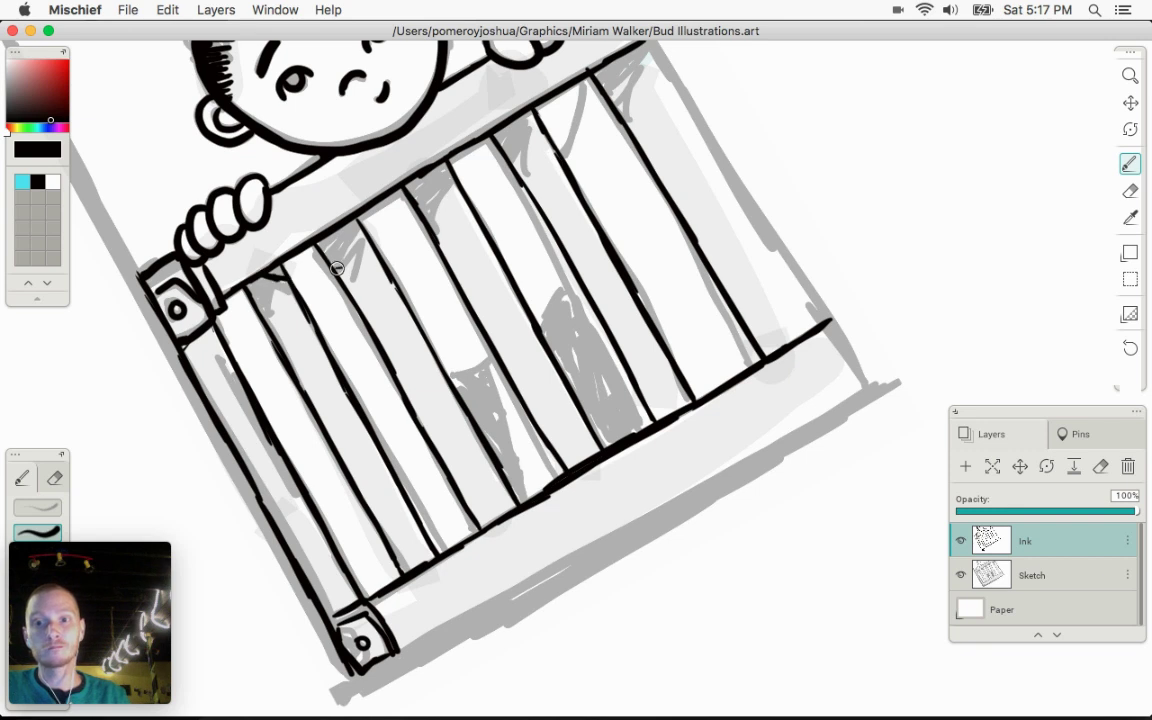
# Ink the boy's body between the slats: the short clothing curves, the shirt hem and the trouser leg edges
pyautogui.moveTo(532, 159); pyautogui.dragTo(520, 254)
pyautogui.moveTo(558, 183); pyautogui.dragTo(543, 232)
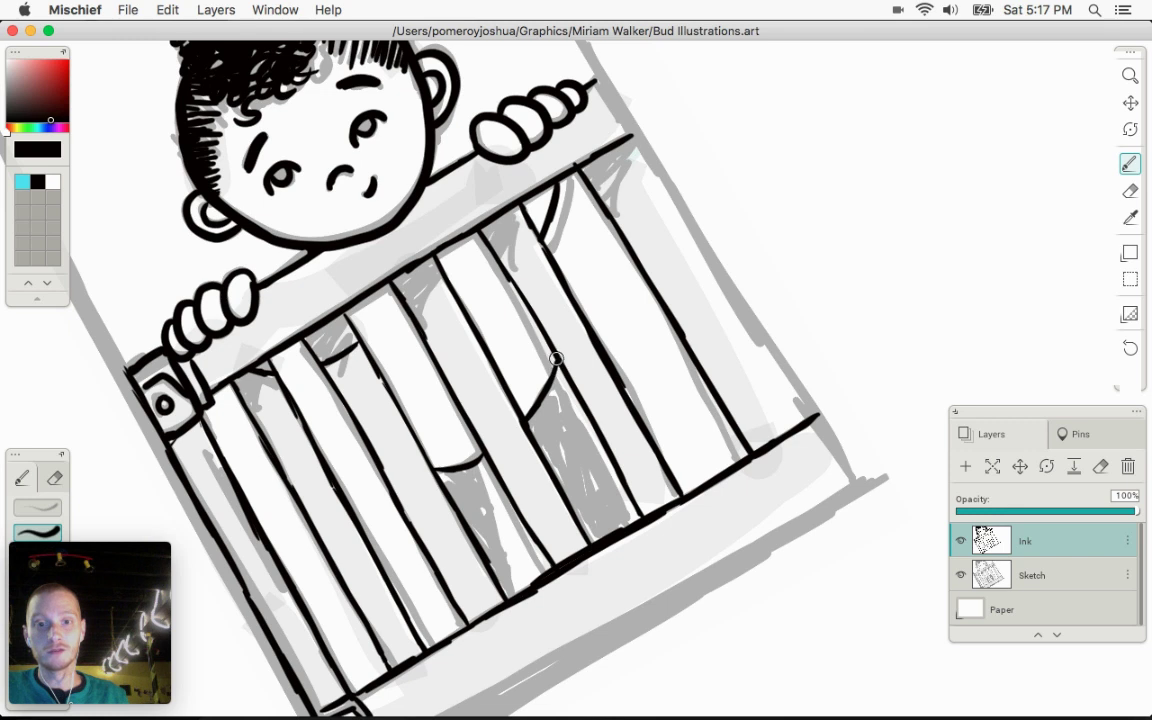
pyautogui.moveTo(567, 404); pyautogui.dragTo(615, 492)
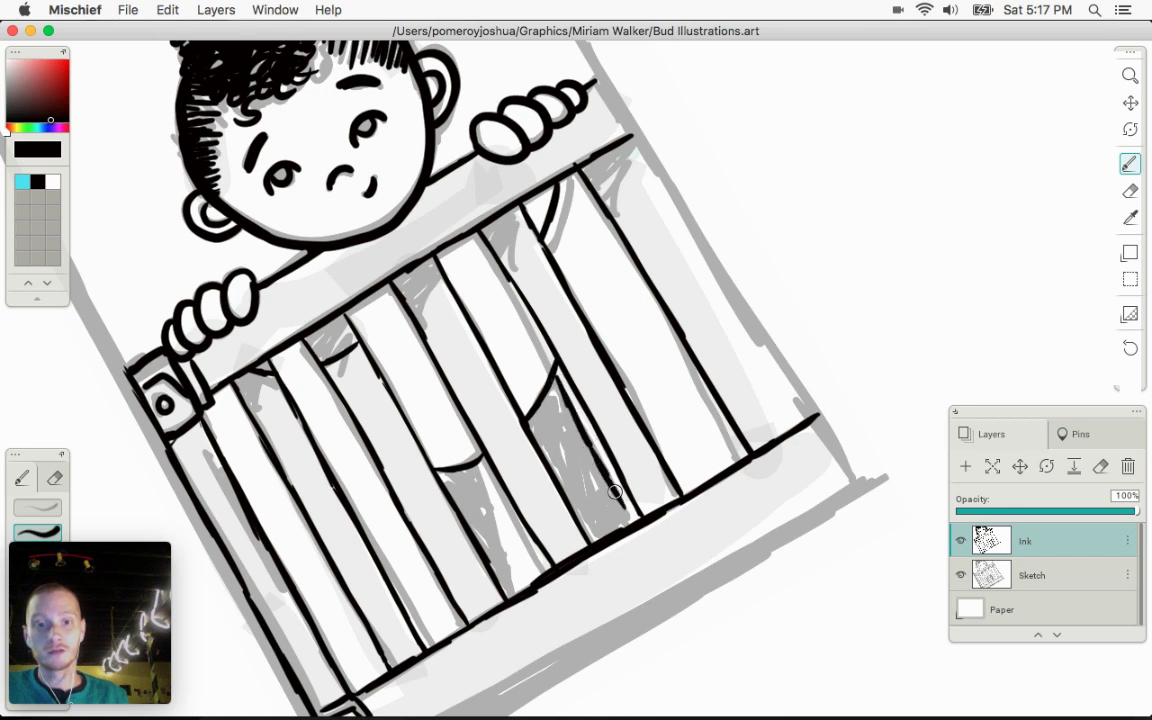
pyautogui.moveTo(437, 428); pyautogui.dragTo(516, 576)
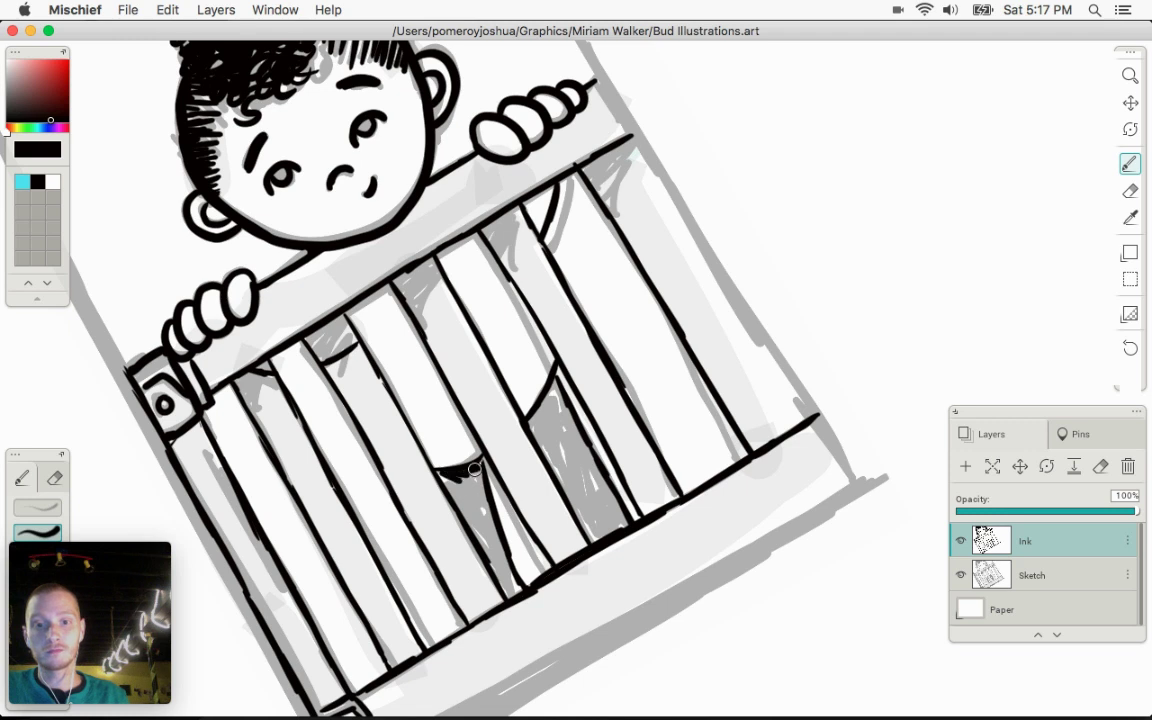
# Fill both trouser legs between the slats with black brush strokes
pyautogui.moveTo(441, 474); pyautogui.dragTo(486, 560)
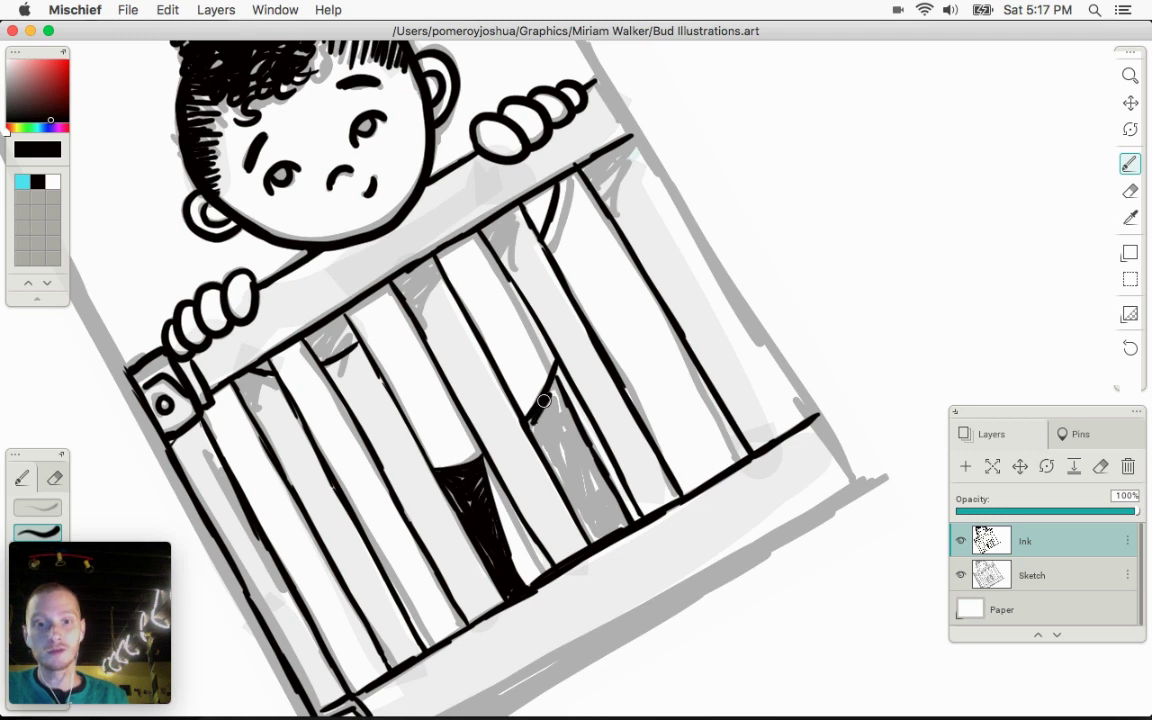
pyautogui.moveTo(540, 435)
pyautogui.mouseDown()
pyautogui.moveTo(545, 415)
pyautogui.moveTo(592, 544)
pyautogui.mouseUp()
pyautogui.moveTo(554, 384)
pyautogui.mouseDown()
pyautogui.moveTo(552, 420)
pyautogui.moveTo(594, 533)
pyautogui.moveTo(613, 515)
pyautogui.moveTo(586, 477)
pyautogui.mouseUp()
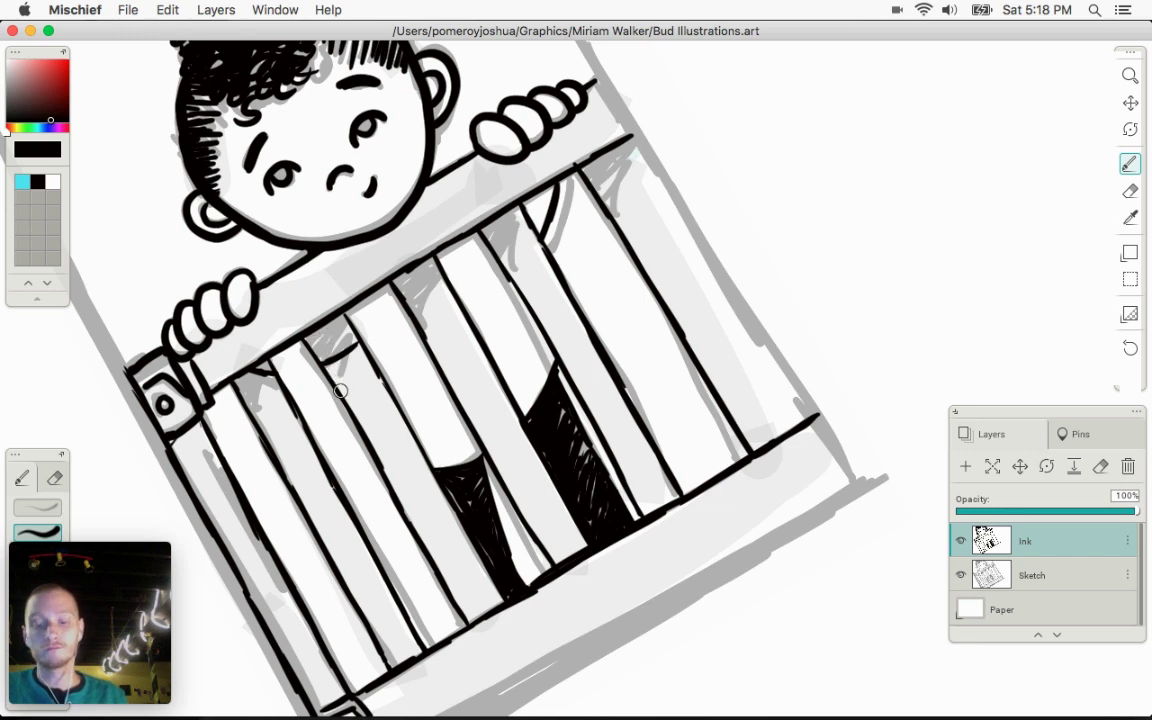
# Erase the two short clothing curves between the left slats and ink a single curve in their place
pyautogui.press('e')
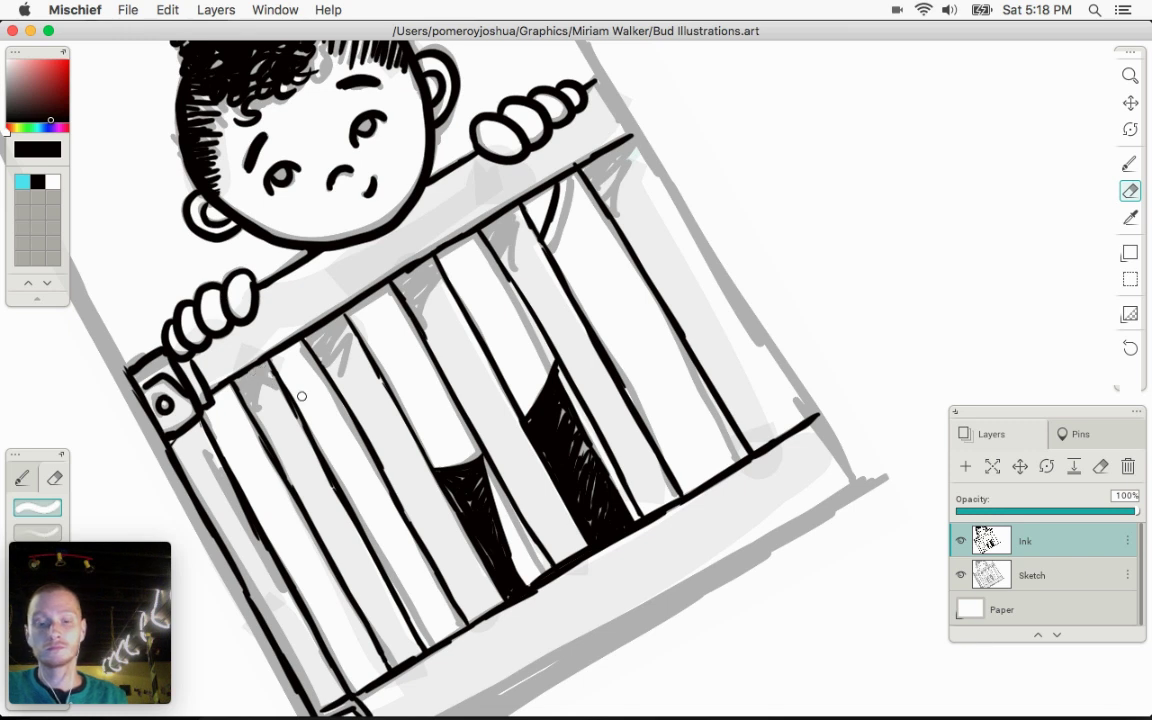
pyautogui.press('b')
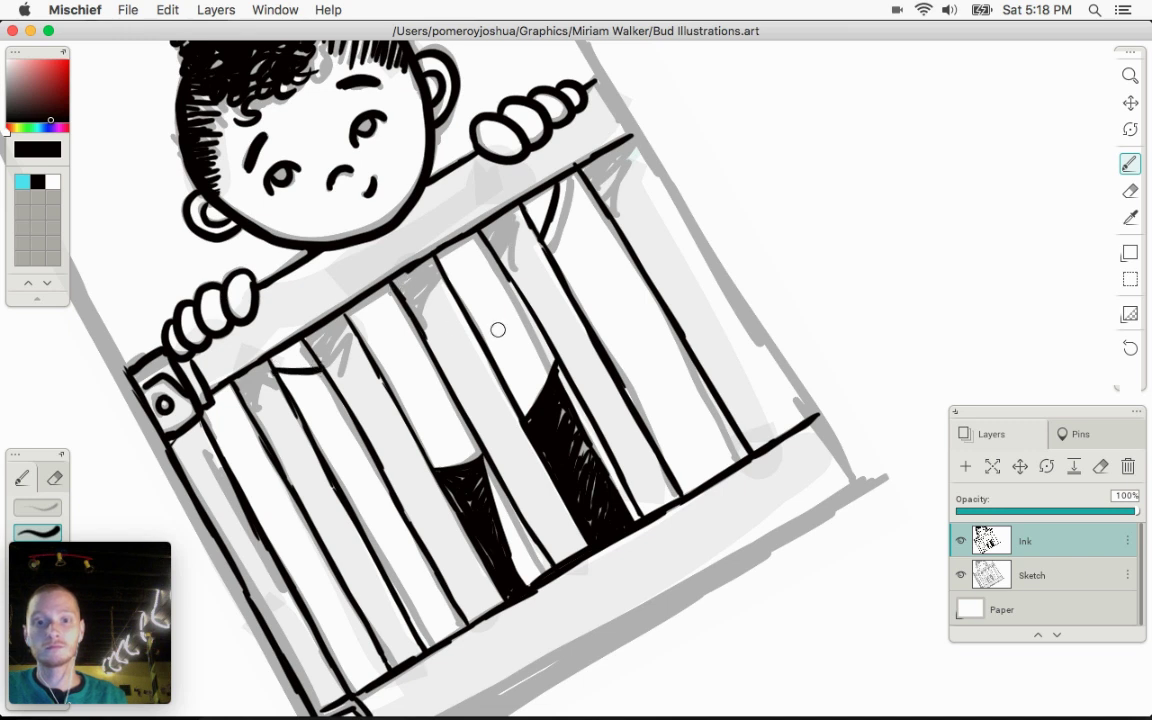
# Ink the crib's bottom edge as a heavy black band extending past both corners
pyautogui.press('space')
pyautogui.moveTo(613, 289); pyautogui.dragTo(505, 144)
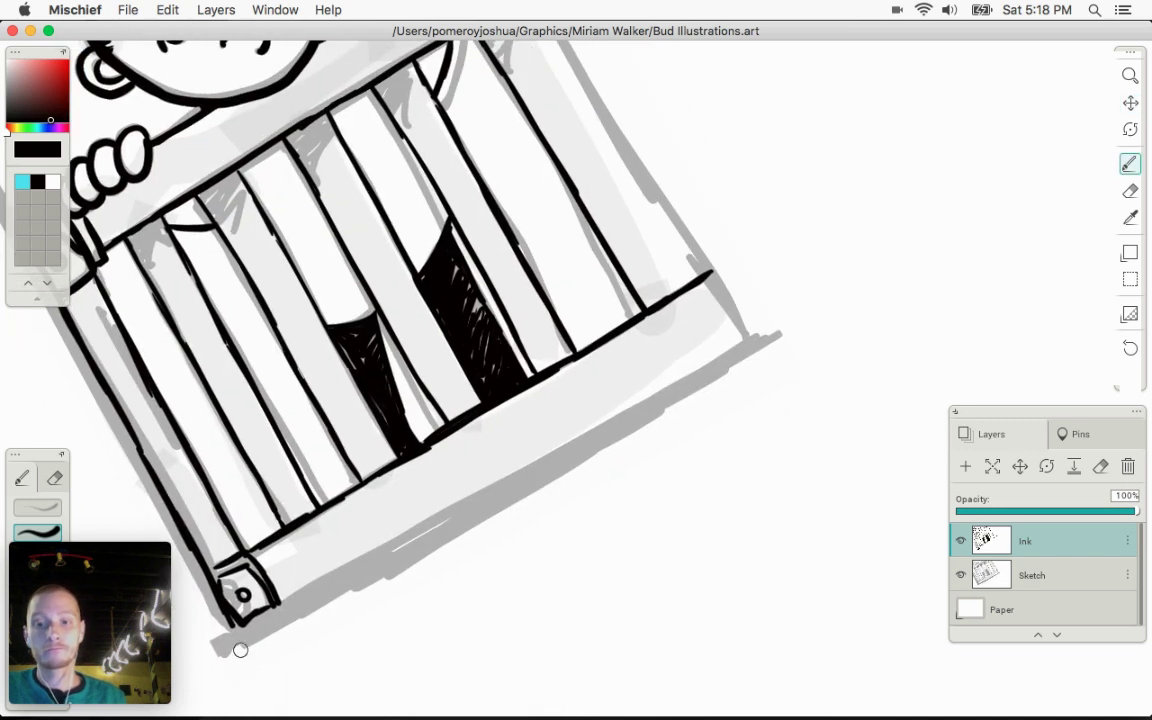
pyautogui.moveTo(206, 648)
pyautogui.mouseDown()
pyautogui.moveTo(300, 588)
pyautogui.moveTo(256, 622)
pyautogui.moveTo(500, 476)
pyautogui.moveTo(466, 499)
pyautogui.moveTo(782, 332)
pyautogui.moveTo(469, 508)
pyautogui.moveTo(592, 440)
pyautogui.moveTo(489, 519)
pyautogui.moveTo(606, 450)
pyautogui.moveTo(390, 582)
pyautogui.moveTo(600, 441)
pyautogui.mouseUp()
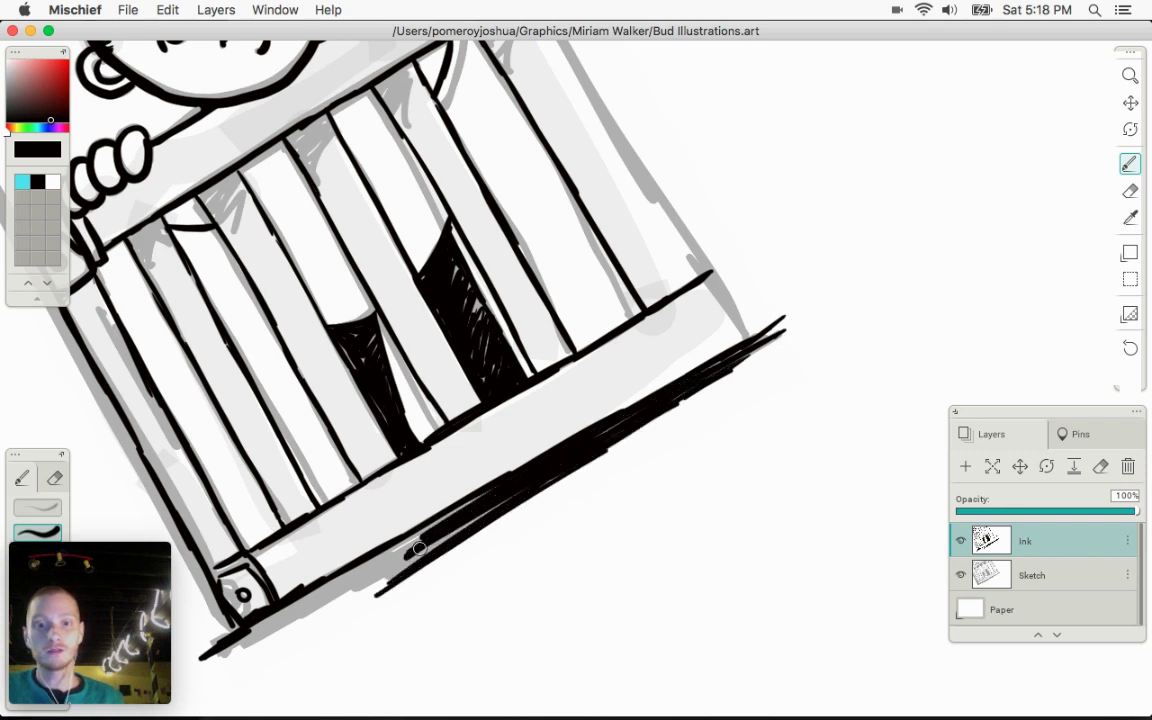
pyautogui.moveTo(419, 548)
pyautogui.mouseDown()
pyautogui.moveTo(462, 518)
pyautogui.moveTo(274, 628)
pyautogui.moveTo(289, 606)
pyautogui.moveTo(241, 632)
pyautogui.moveTo(227, 657)
pyautogui.moveTo(625, 411)
pyautogui.mouseUp()
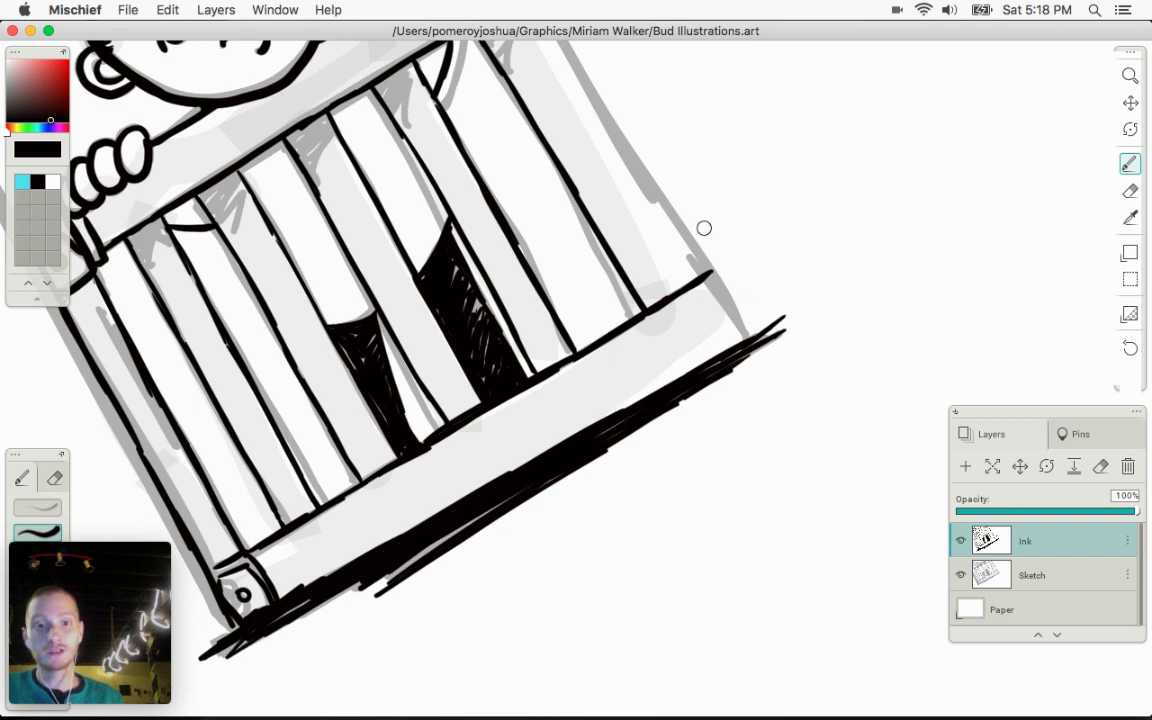
# Ink the right post's outer edge from the right hand down to the base, thickening it near the bottom rail
pyautogui.moveTo(697, 183); pyautogui.dragTo(631, 404)
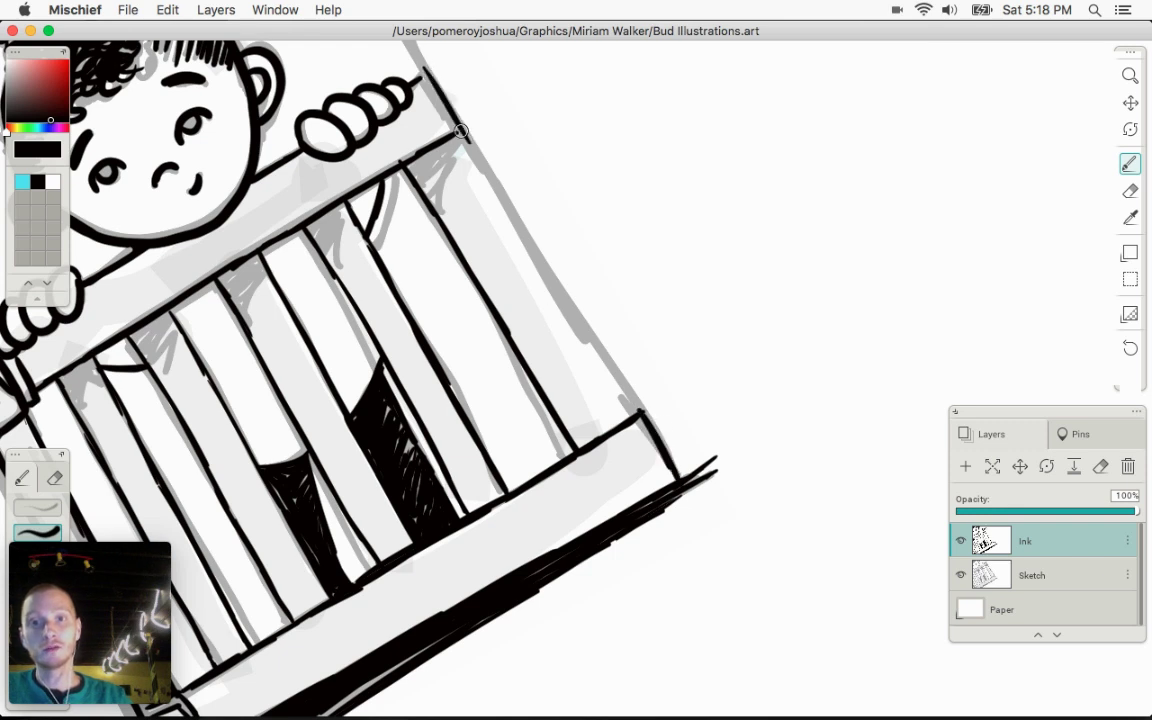
pyautogui.moveTo(422, 68)
pyautogui.mouseDown()
pyautogui.moveTo(455, 185)
pyautogui.moveTo(590, 347)
pyautogui.mouseUp()
pyautogui.moveTo(553, 287); pyautogui.dragTo(634, 423)
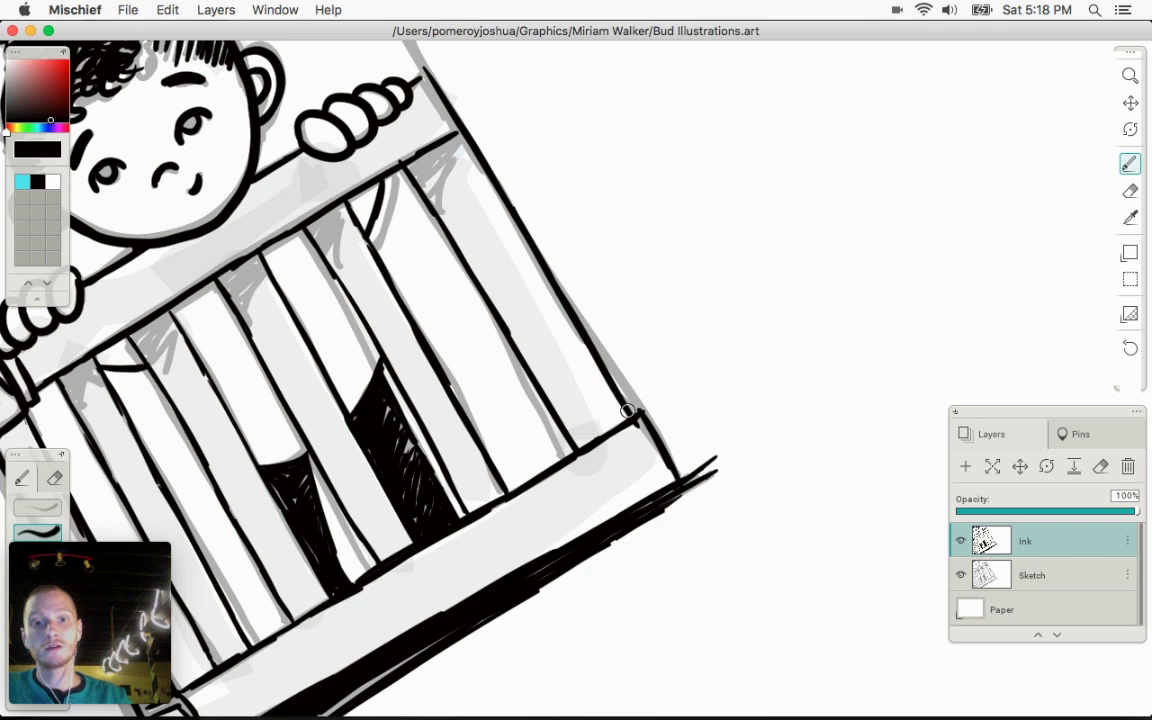
pyautogui.moveTo(603, 357); pyautogui.dragTo(668, 470)
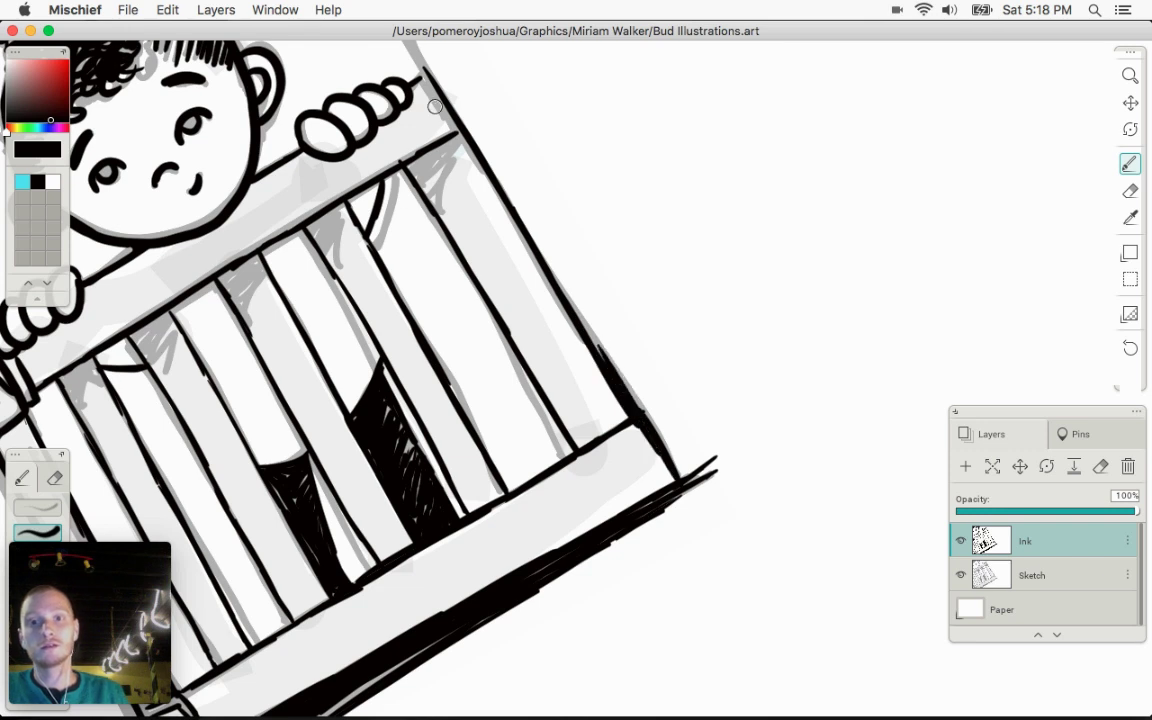
# Ink the right and left post lines above the rail and hatch black shadows under the rail at the left slats
pyautogui.press('space')
pyautogui.moveTo(522, 123); pyautogui.dragTo(648, 368)
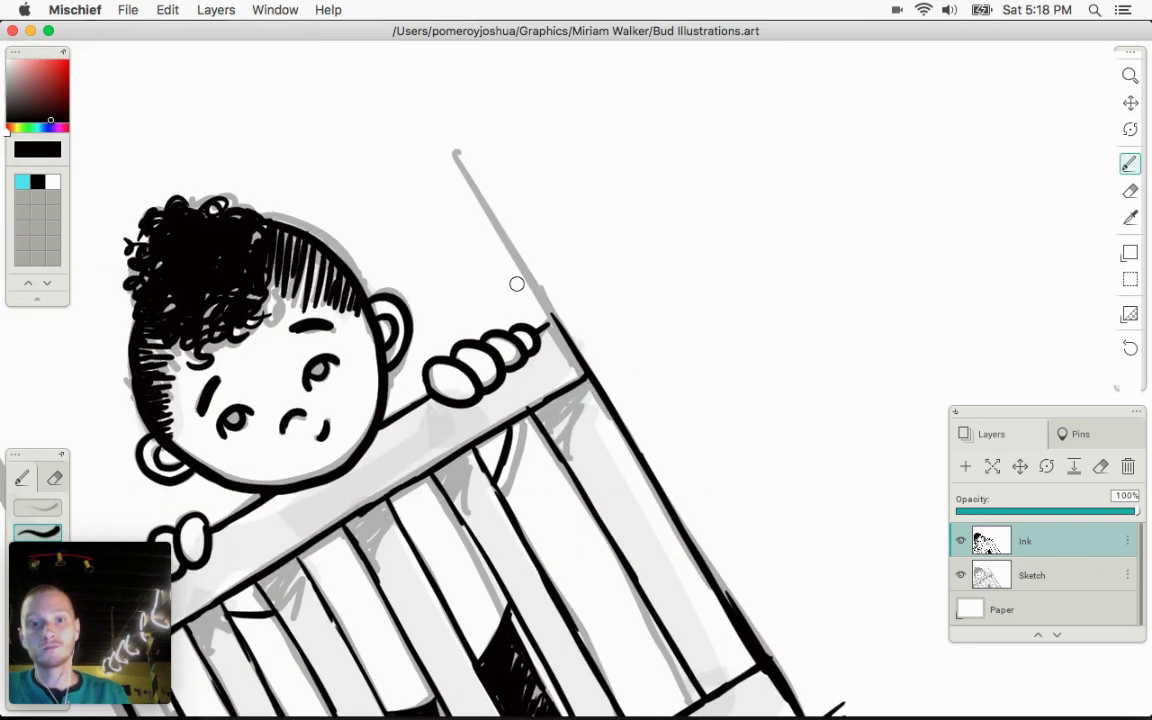
pyautogui.moveTo(460, 167)
pyautogui.mouseDown()
pyautogui.moveTo(455, 215)
pyautogui.moveTo(523, 320)
pyautogui.moveTo(698, 246)
pyautogui.moveTo(828, 166)
pyautogui.mouseUp()
pyautogui.press('space')
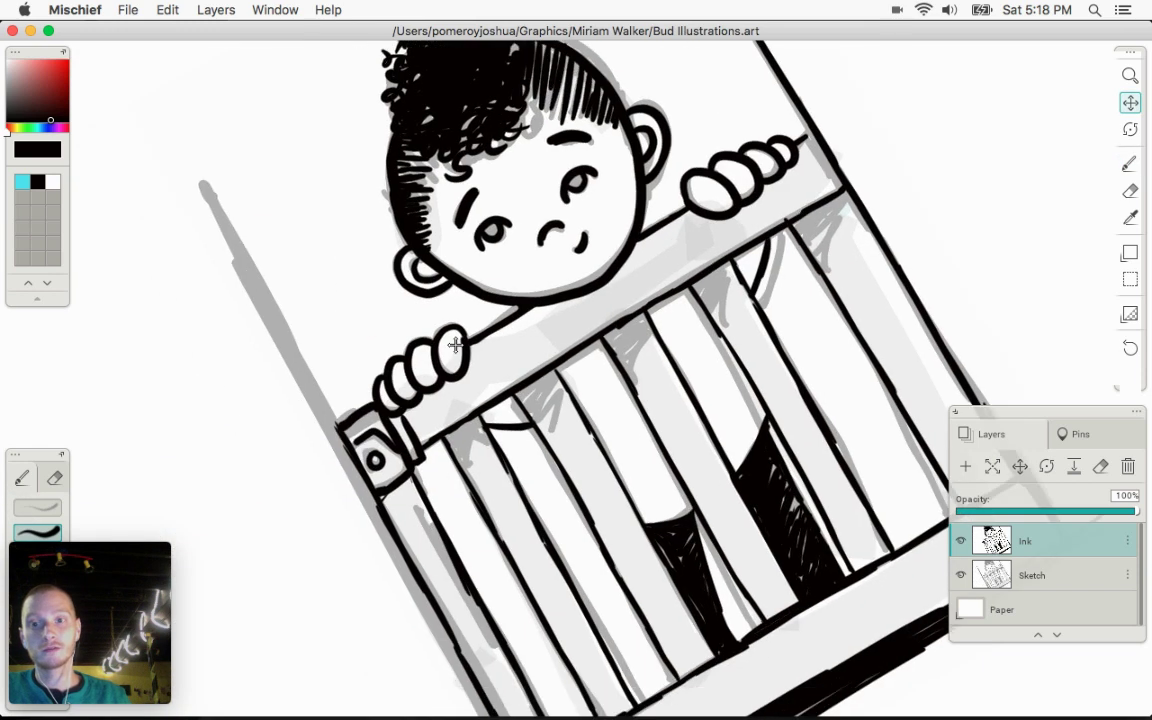
pyautogui.moveTo(239, 259); pyautogui.dragTo(369, 493)
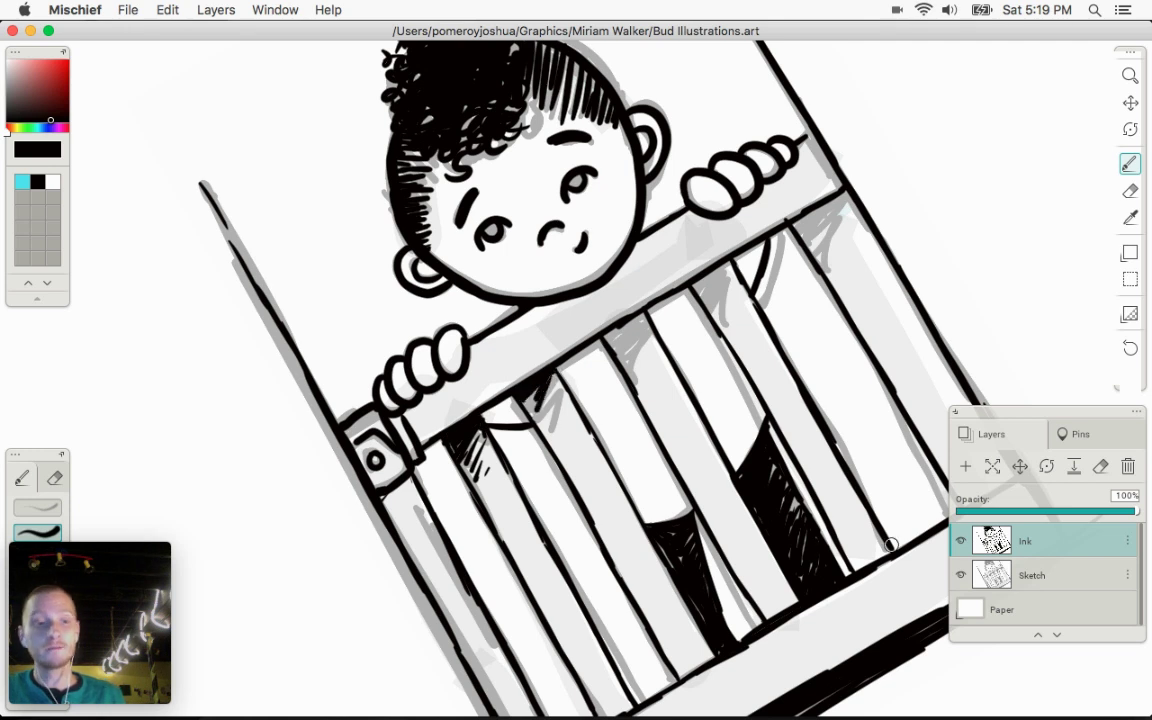
# Hide and show the Sketch layer repeatedly to compare the crib's ink lines with the sketch
pyautogui.click(960, 577)
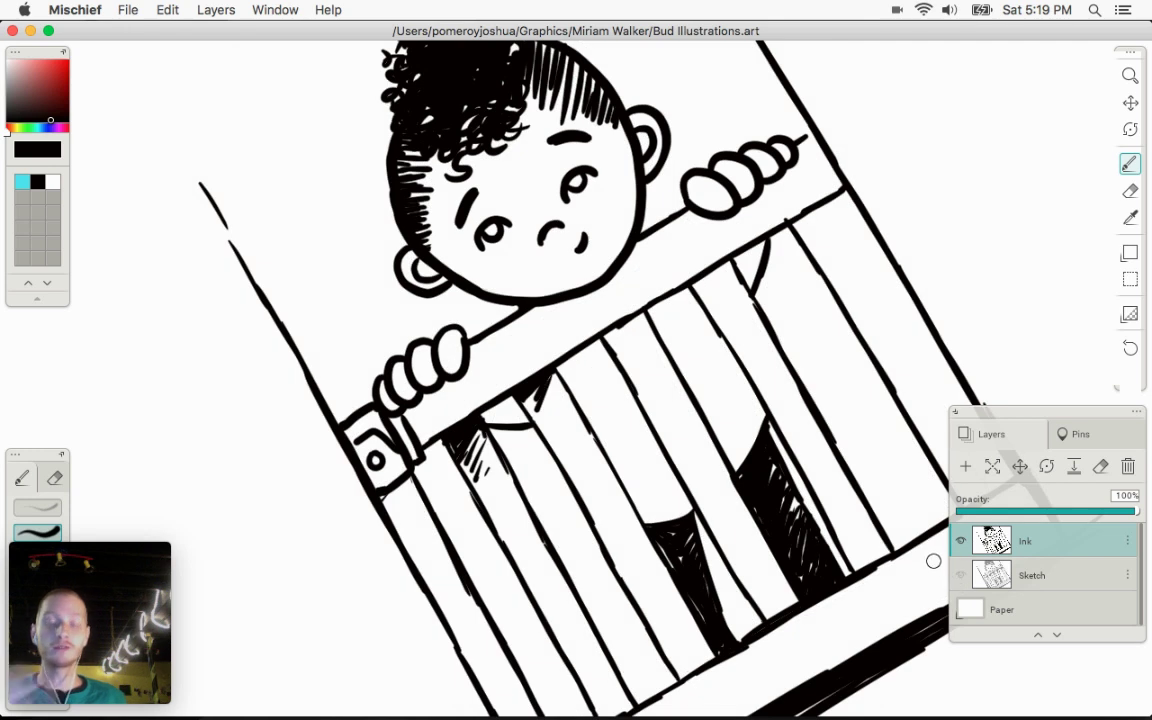
pyautogui.click(960, 577)
pyautogui.click(960, 577)
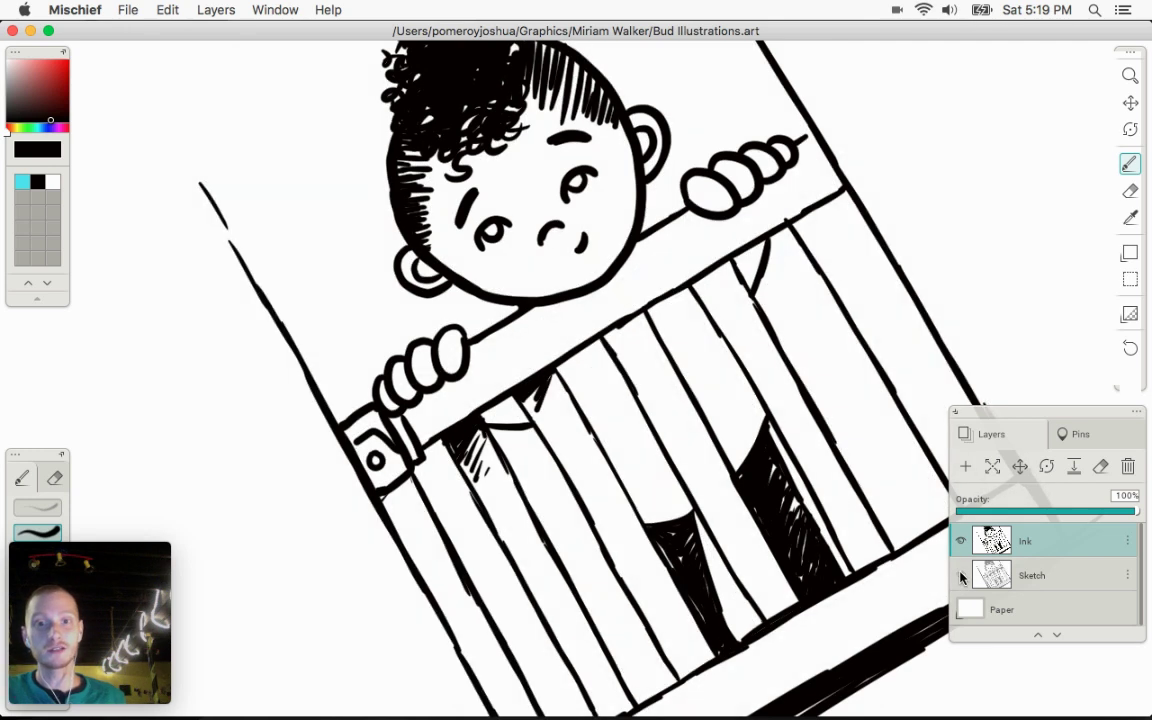
pyautogui.click(960, 576)
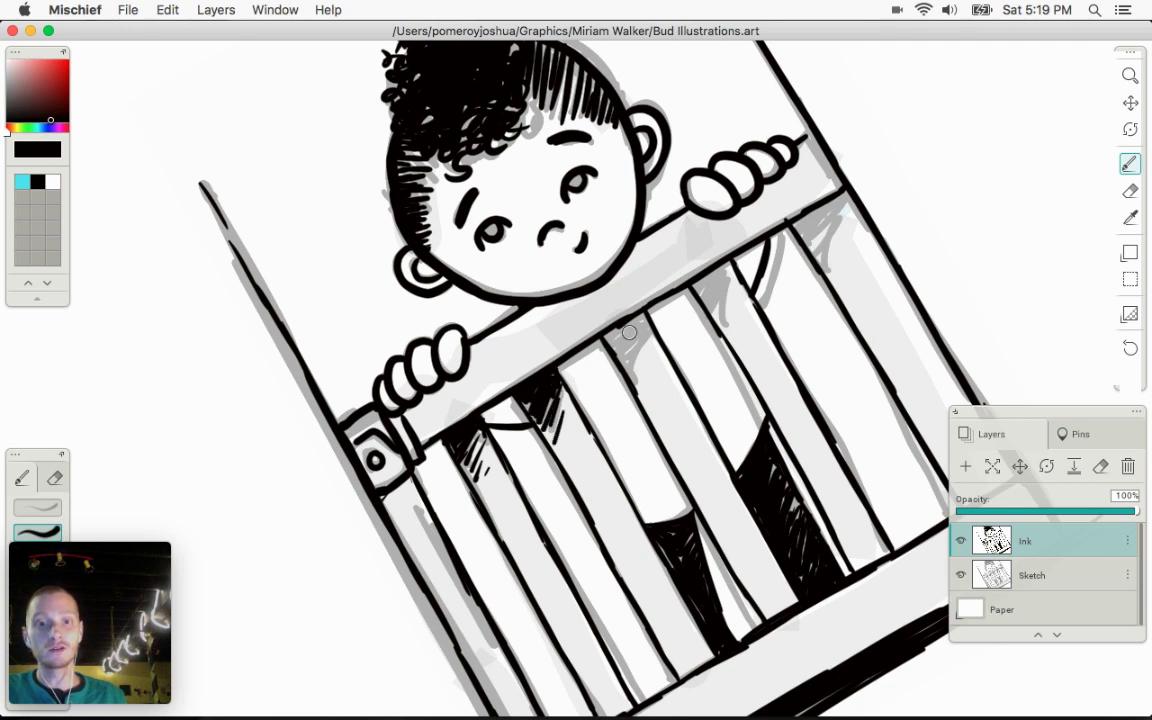
# Hatch black shadows under the rail at the middle and right slats, and thicken the right post beside the hand
pyautogui.moveTo(639, 330); pyautogui.dragTo(631, 367)
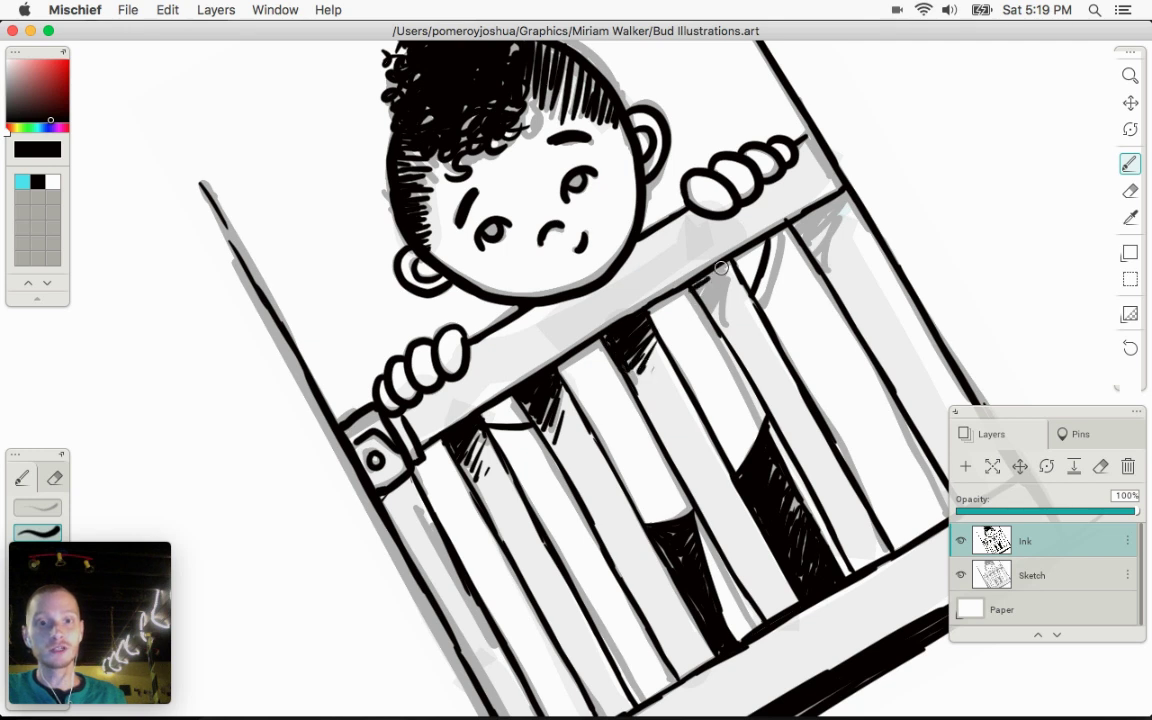
pyautogui.moveTo(727, 265); pyautogui.dragTo(726, 325)
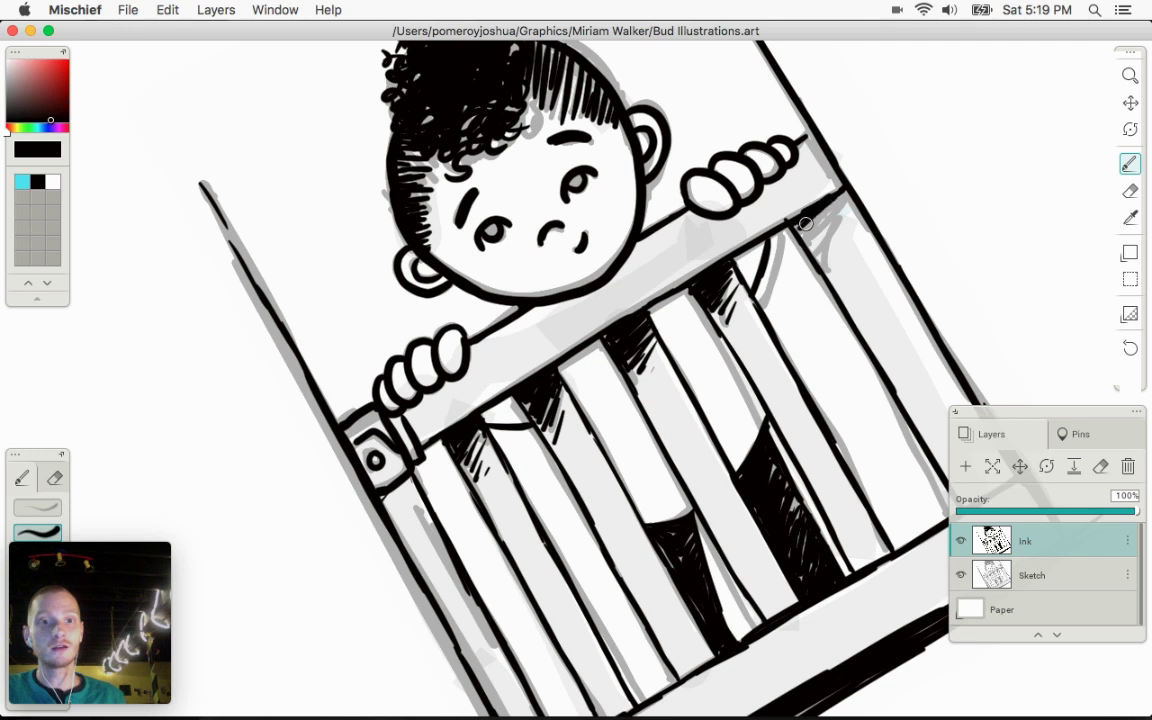
pyautogui.moveTo(808, 229)
pyautogui.mouseDown()
pyautogui.moveTo(848, 210)
pyautogui.moveTo(828, 258)
pyautogui.mouseUp()
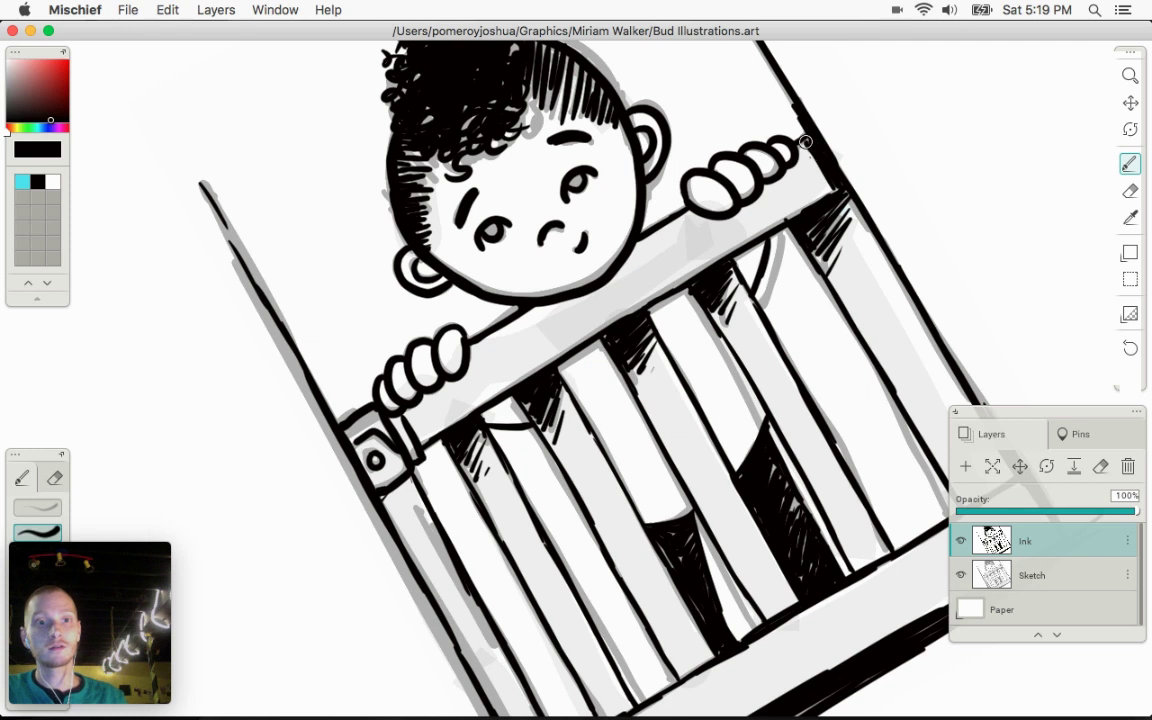
# Erase the stray slat line tip poking above the rail's lower edge near the right hand
pyautogui.press('z')
pyautogui.moveTo(798, 161); pyautogui.dragTo(994, 124)
pyautogui.press('e')
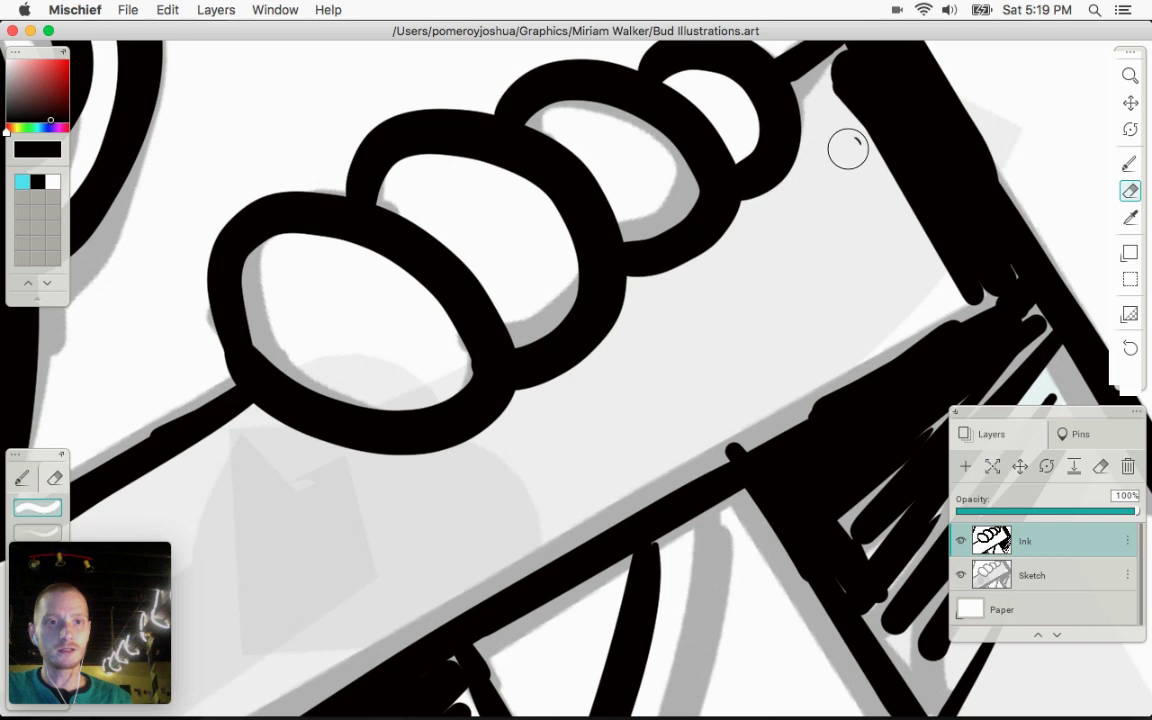
pyautogui.press('b')
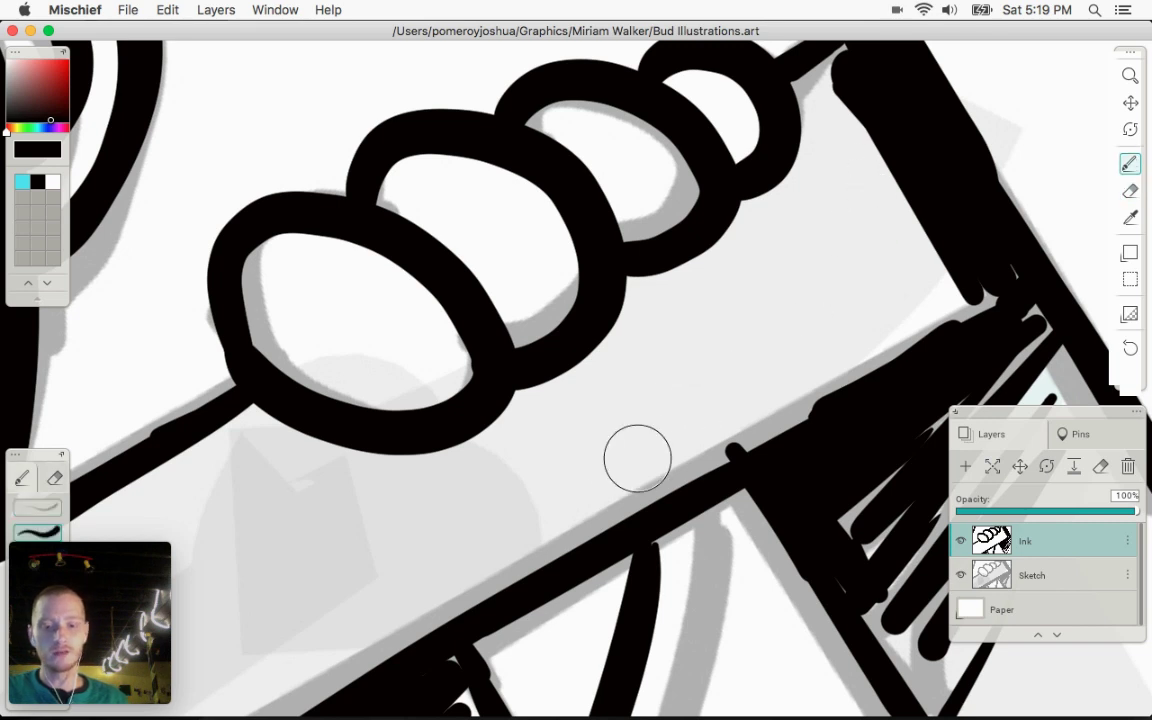
pyautogui.press('z')
pyautogui.moveTo(650, 442)
pyautogui.mouseDown()
pyautogui.moveTo(536, 472)
pyautogui.moveTo(715, 424)
pyautogui.mouseUp()
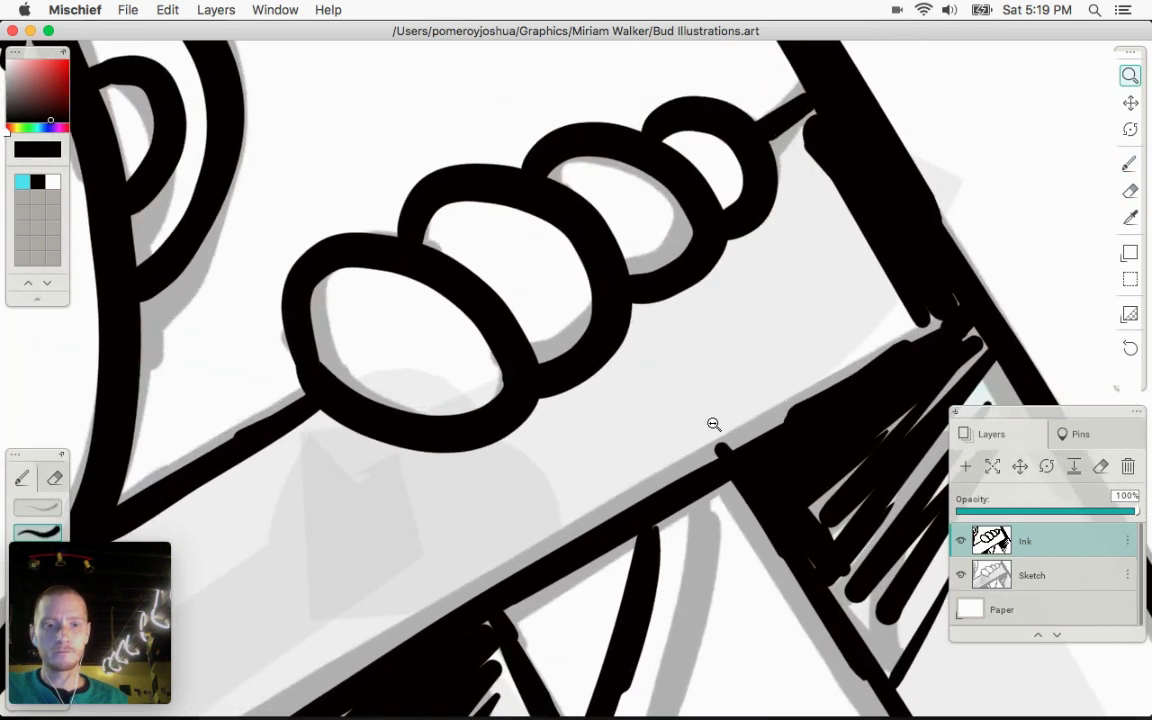
pyautogui.press('e')
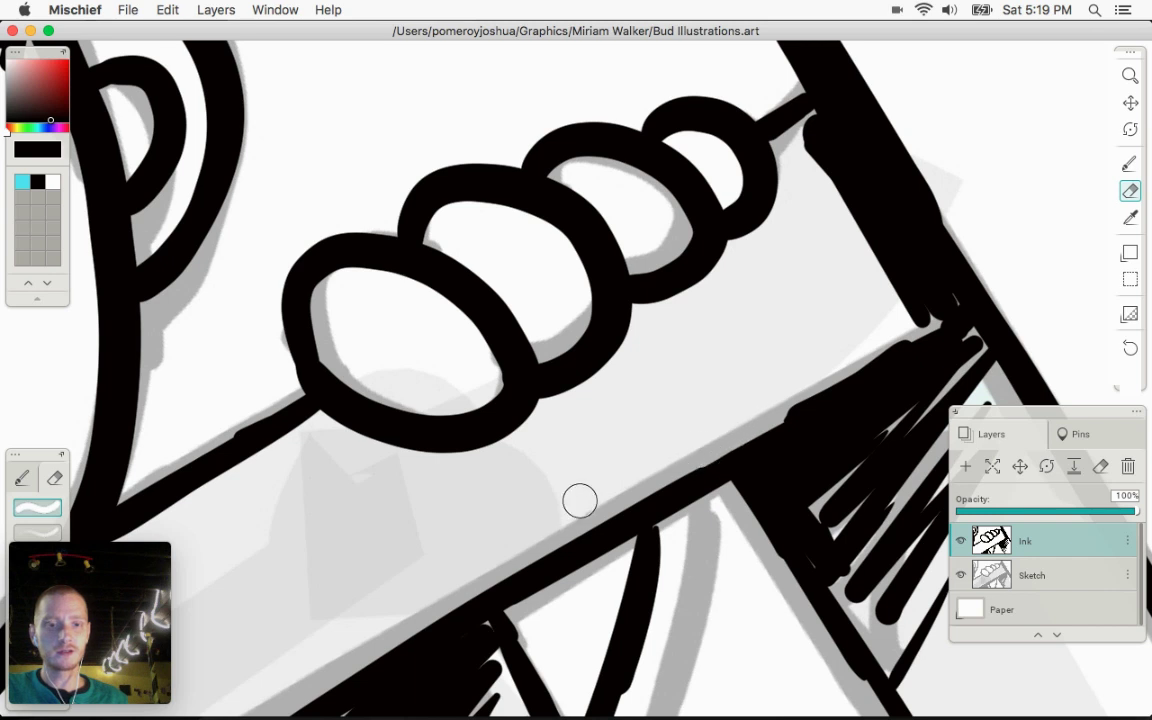
# Fill the corner gaps of the upper-left crib bracket and ink a small shadow beneath its bolt
pyautogui.press('z')
pyautogui.moveTo(756, 414)
pyautogui.mouseDown()
pyautogui.moveTo(515, 480)
pyautogui.moveTo(292, 644)
pyautogui.moveTo(478, 424)
pyautogui.moveTo(666, 352)
pyautogui.mouseUp()
pyautogui.press('space')
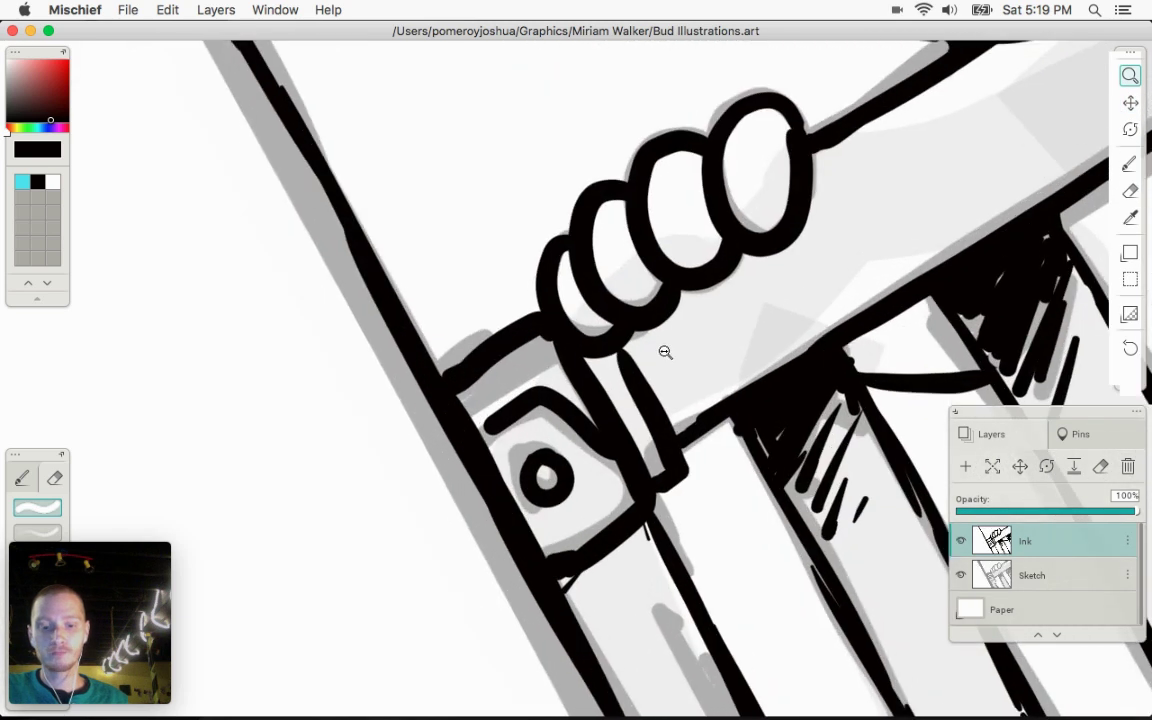
pyautogui.press('b')
pyautogui.moveTo(462, 410); pyautogui.dragTo(487, 424)
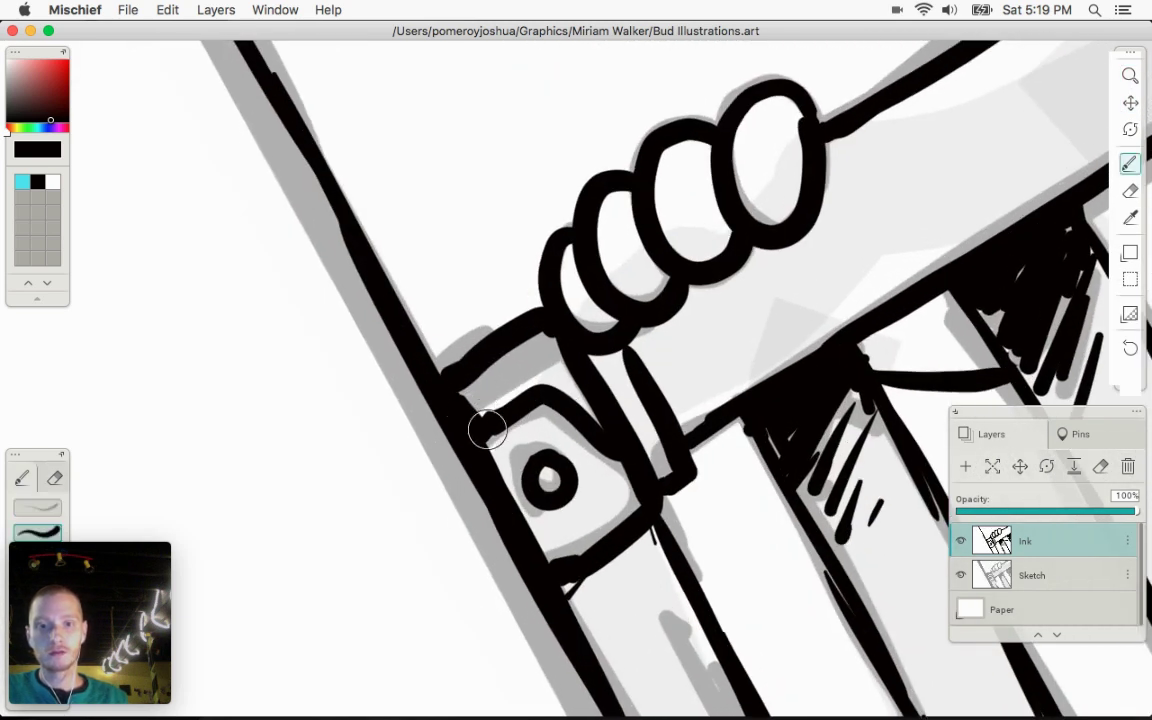
pyautogui.moveTo(659, 461); pyautogui.dragTo(666, 470)
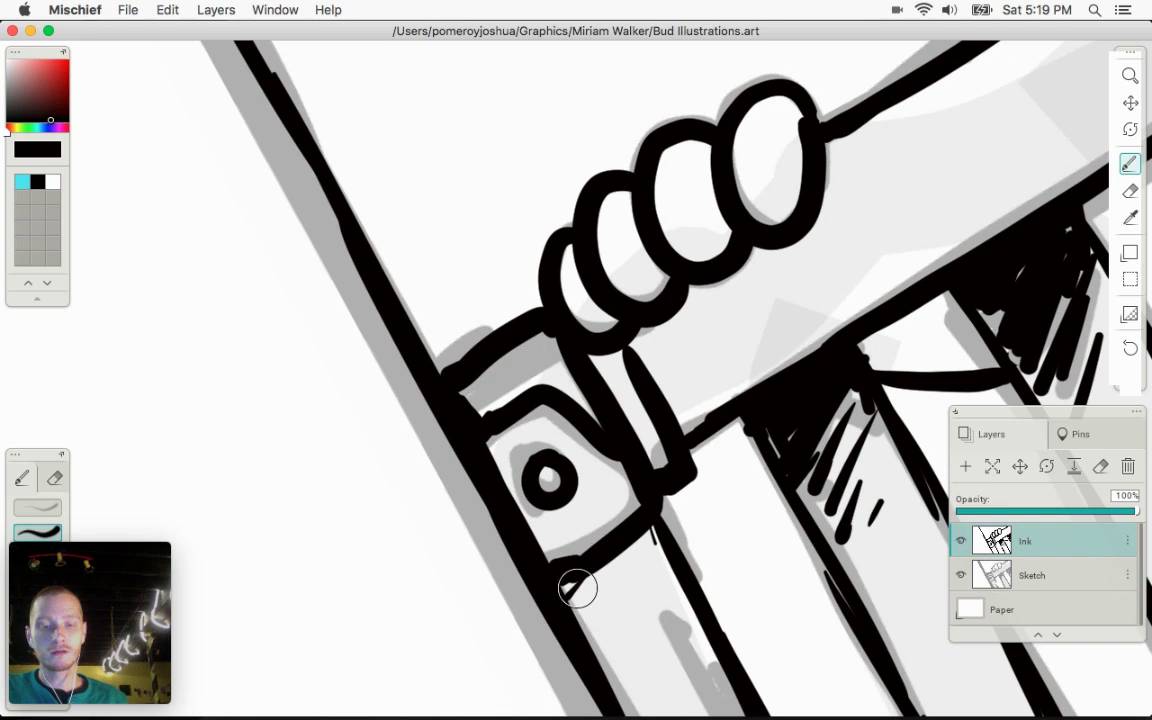
pyautogui.press('space')
pyautogui.moveTo(661, 522); pyautogui.dragTo(584, 283)
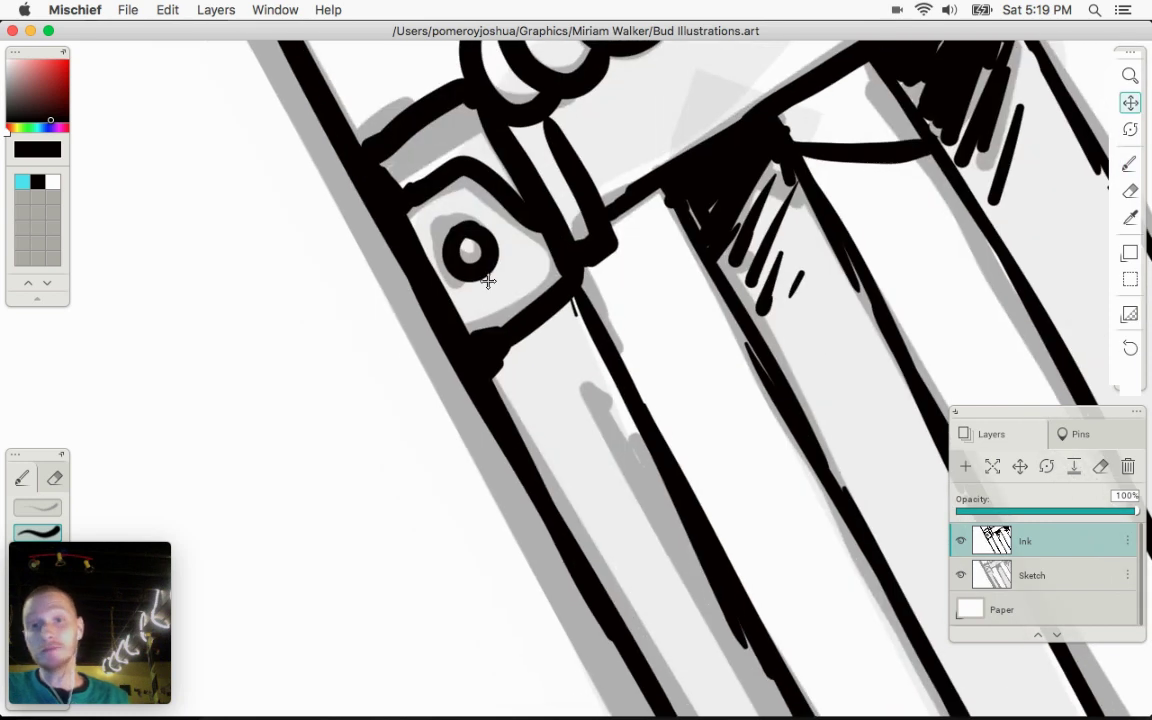
pyautogui.moveTo(480, 284)
pyautogui.mouseDown()
pyautogui.moveTo(488, 278)
pyautogui.moveTo(463, 287)
pyautogui.mouseUp()
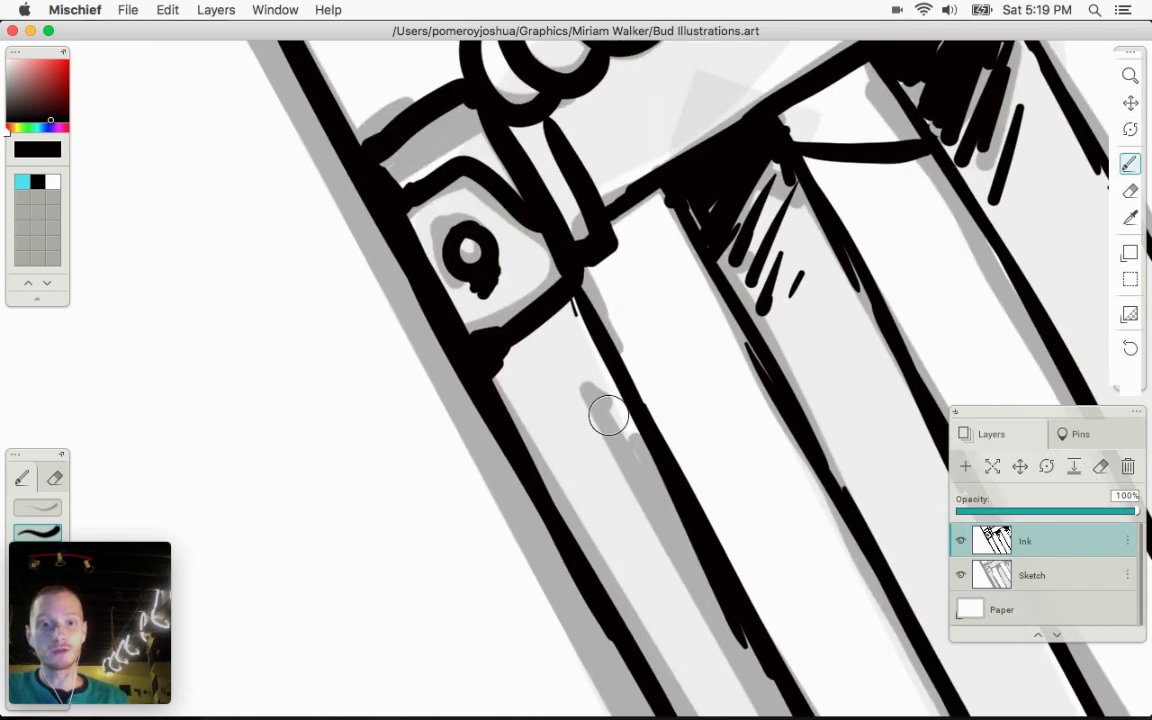
# Ink broken shadow strokes down the left post and touch up the lower-left bracket's corner and bolt
pyautogui.moveTo(604, 411); pyautogui.dragTo(676, 518)
pyautogui.press('space')
pyautogui.moveTo(735, 543); pyautogui.dragTo(522, 237)
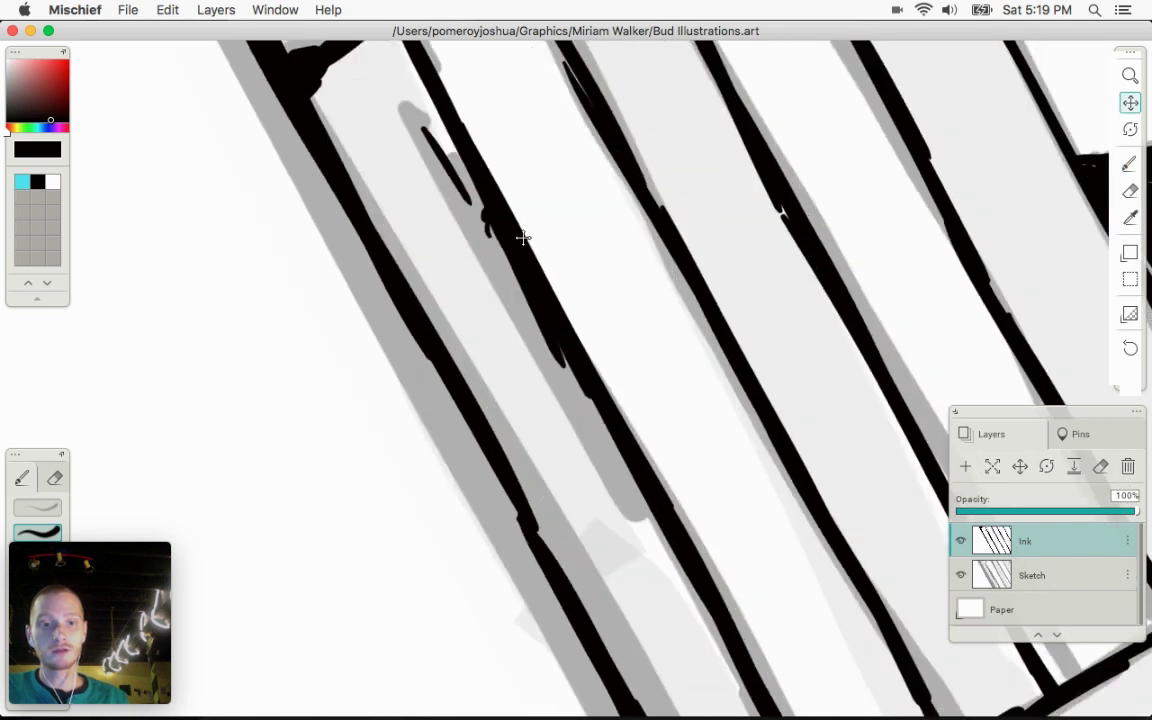
pyautogui.moveTo(674, 525)
pyautogui.mouseDown()
pyautogui.moveTo(553, 222)
pyautogui.moveTo(508, 149)
pyautogui.mouseUp()
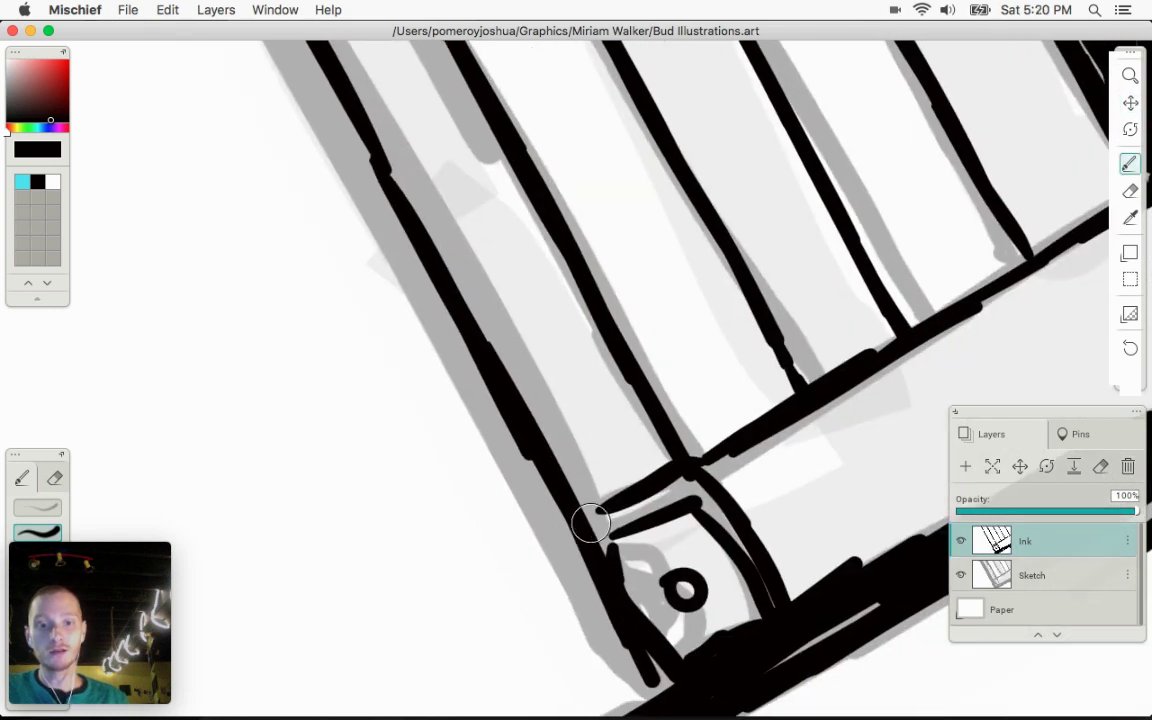
pyautogui.moveTo(603, 509); pyautogui.dragTo(586, 540)
pyautogui.moveTo(679, 578)
pyautogui.mouseDown()
pyautogui.moveTo(689, 607)
pyautogui.moveTo(703, 594)
pyautogui.mouseUp()
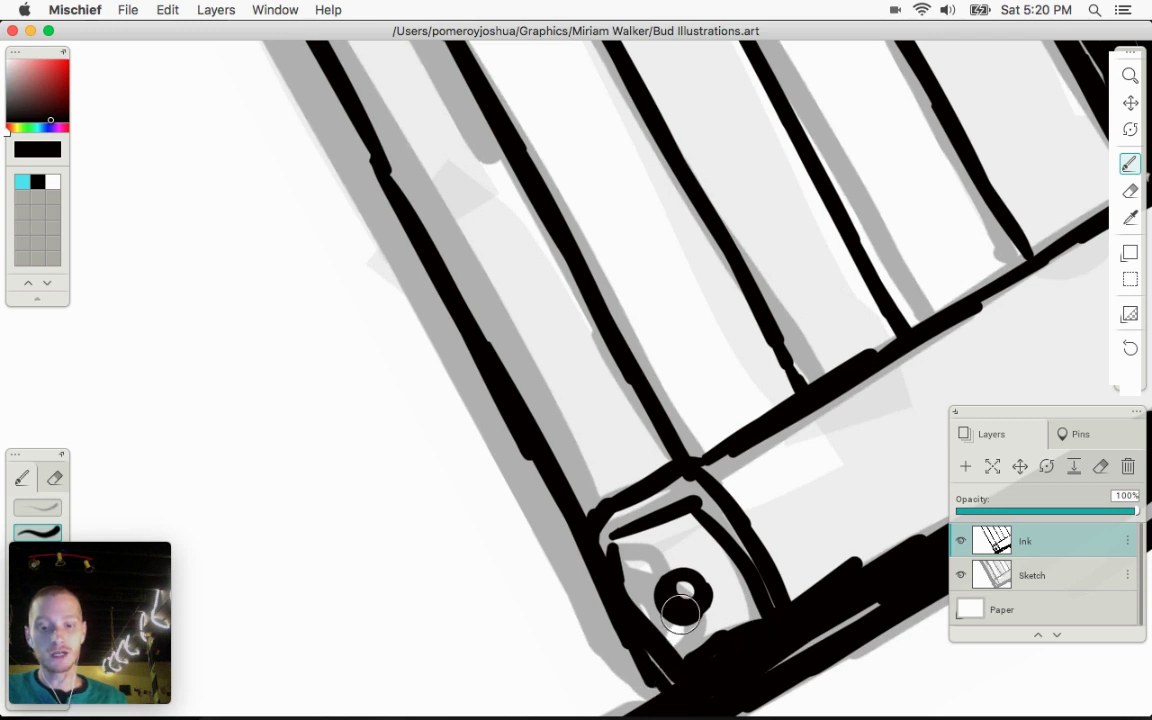
# Erase the boy's chin outline where it overlaps the rail, between the two points where the rail's upper edge meets the face
pyautogui.press('z')
pyautogui.moveTo(742, 312); pyautogui.dragTo(489, 432)
pyautogui.press('space')
pyautogui.moveTo(735, 283); pyautogui.dragTo(689, 365)
pyautogui.press('b')
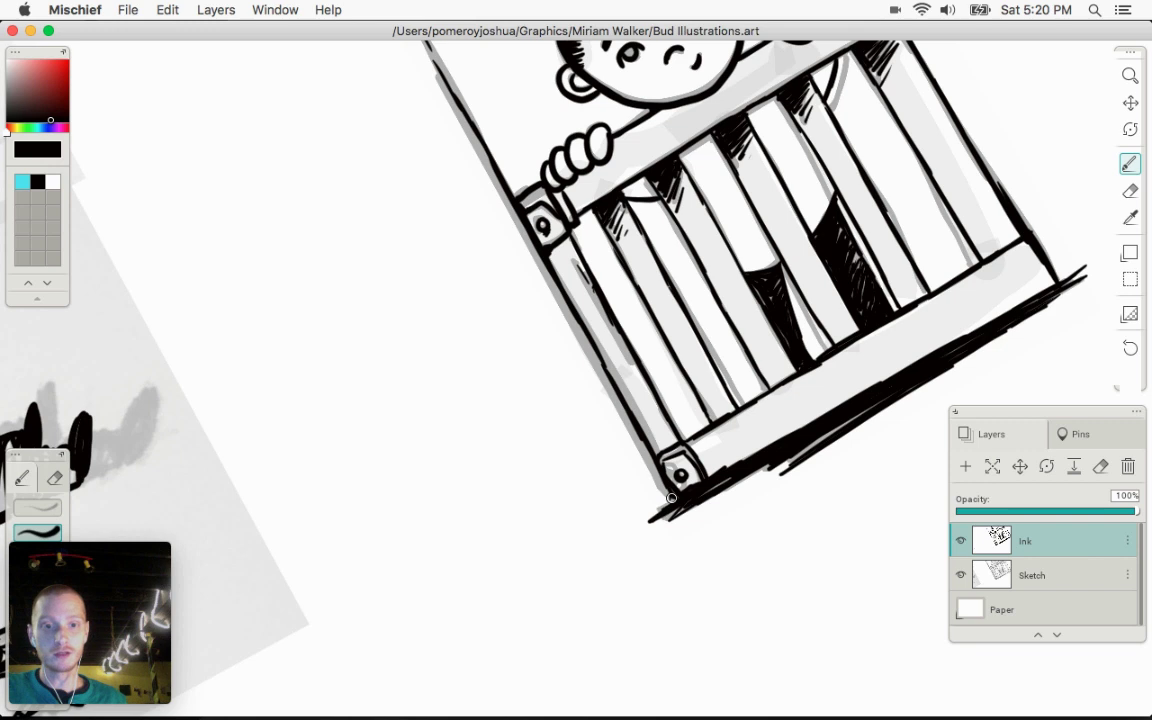
pyautogui.press('space')
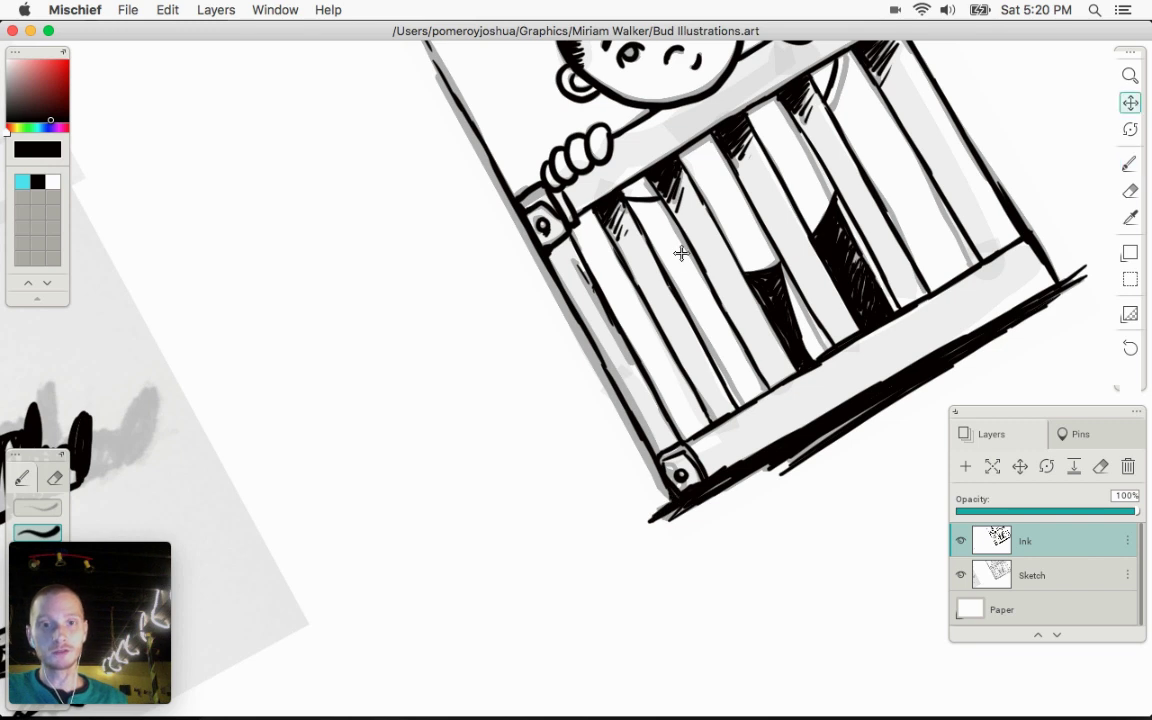
pyautogui.moveTo(671, 300); pyautogui.dragTo(634, 426)
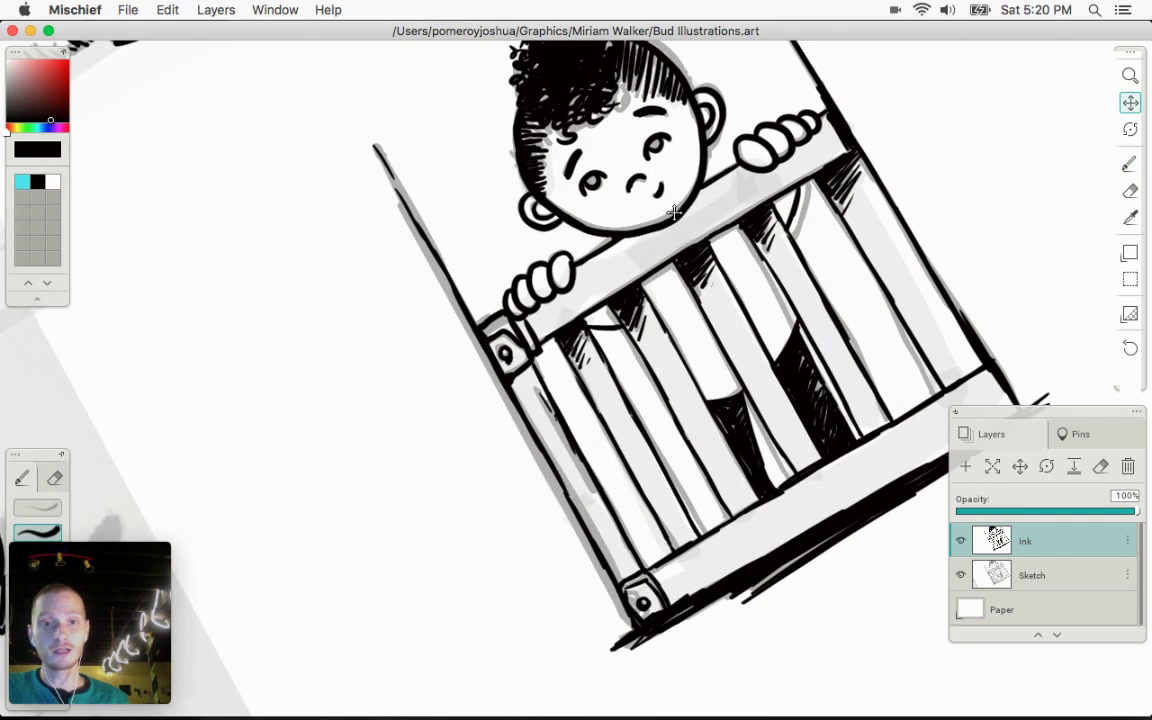
pyautogui.moveTo(674, 212)
pyautogui.mouseDown()
pyautogui.moveTo(758, 200)
pyautogui.moveTo(697, 246)
pyautogui.moveTo(955, 166)
pyautogui.mouseUp()
pyautogui.press('z')
pyautogui.press('space')
pyautogui.moveTo(757, 263); pyautogui.dragTo(654, 423)
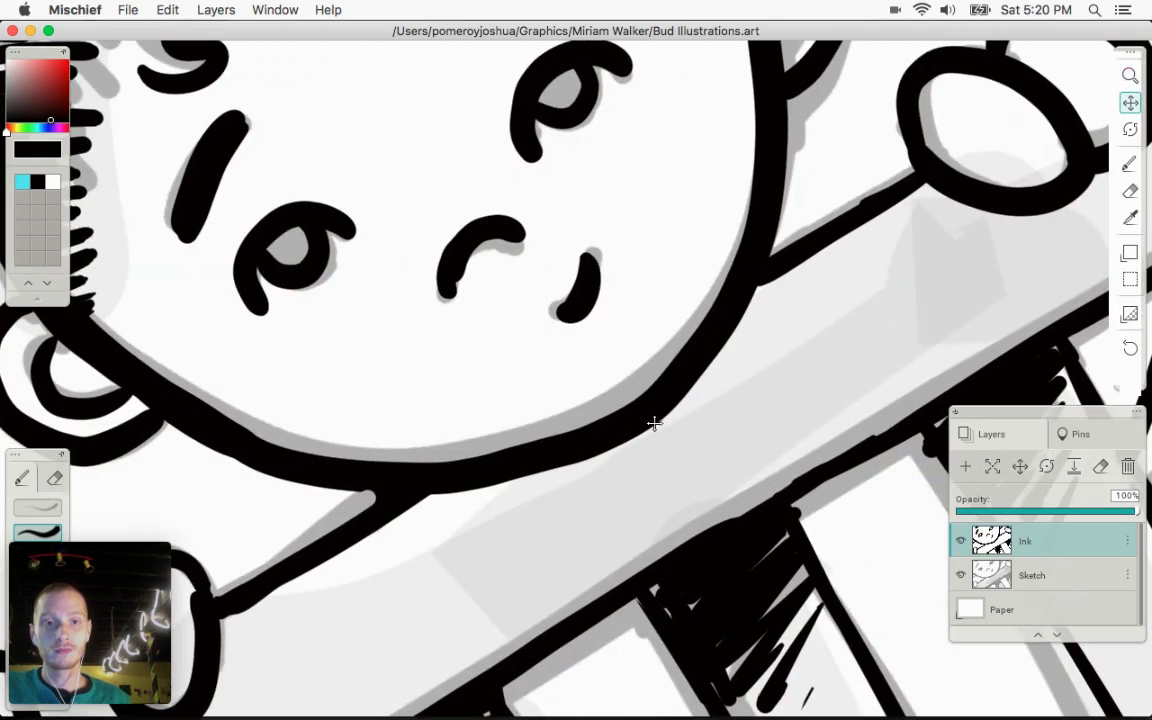
pyautogui.press('e')
pyautogui.moveTo(464, 492)
pyautogui.mouseDown()
pyautogui.moveTo(469, 455)
pyautogui.moveTo(476, 505)
pyautogui.moveTo(568, 420)
pyautogui.moveTo(591, 451)
pyautogui.moveTo(661, 386)
pyautogui.moveTo(655, 415)
pyautogui.moveTo(692, 336)
pyautogui.moveTo(682, 348)
pyautogui.moveTo(725, 338)
pyautogui.moveTo(714, 289)
pyautogui.mouseUp()
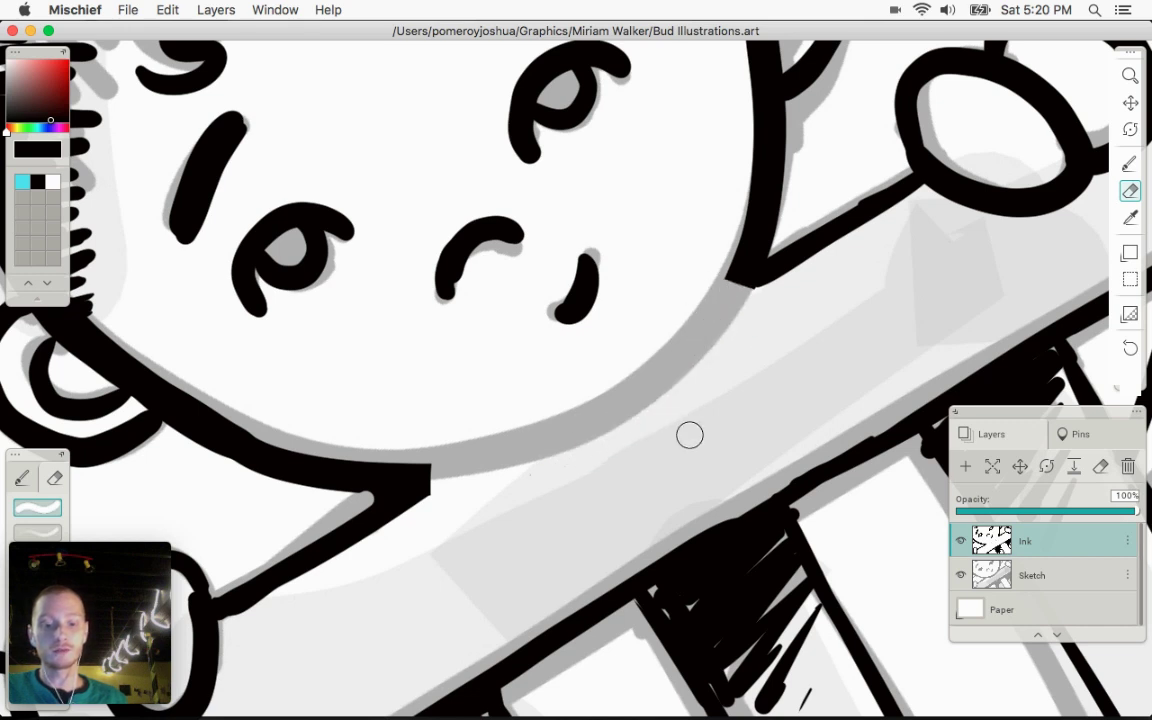
# Re-ink the erased chin line as a smooth heavy curve that blends into the jaw on both sides
pyautogui.press('b')
pyautogui.moveTo(410, 480)
pyautogui.mouseDown()
pyautogui.moveTo(465, 461)
pyautogui.moveTo(397, 481)
pyautogui.moveTo(554, 436)
pyautogui.moveTo(503, 457)
pyautogui.moveTo(621, 395)
pyautogui.moveTo(647, 396)
pyautogui.moveTo(632, 395)
pyautogui.moveTo(751, 258)
pyautogui.mouseUp()
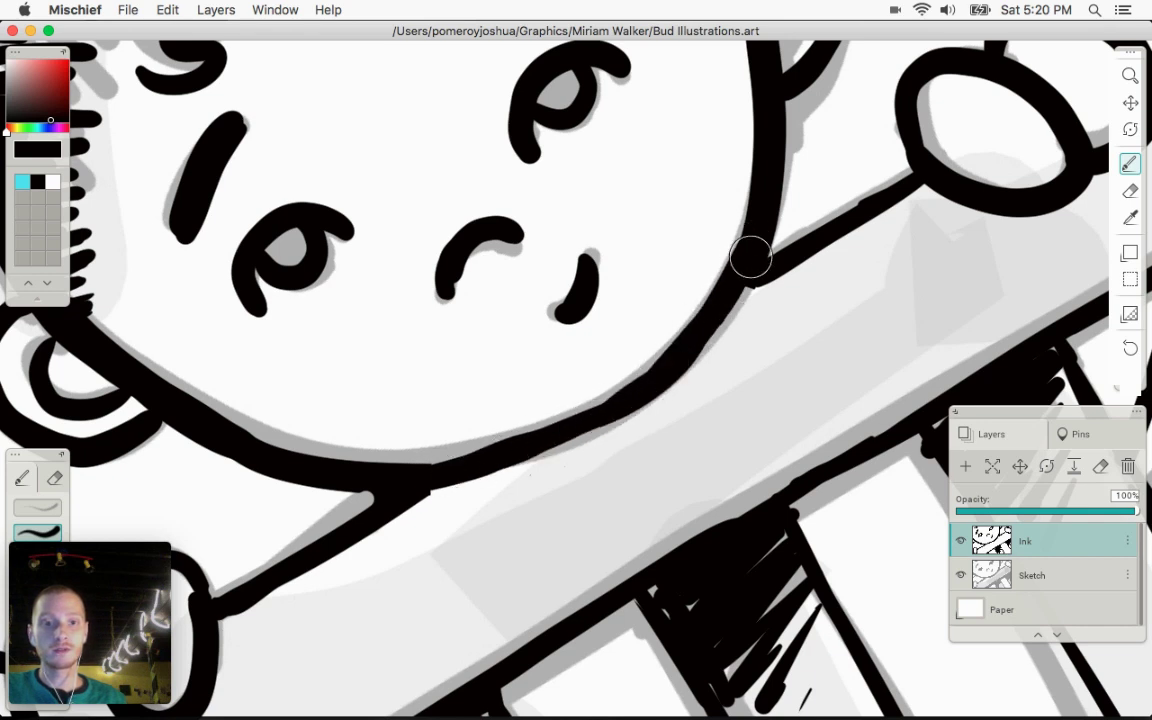
pyautogui.press('super+z')
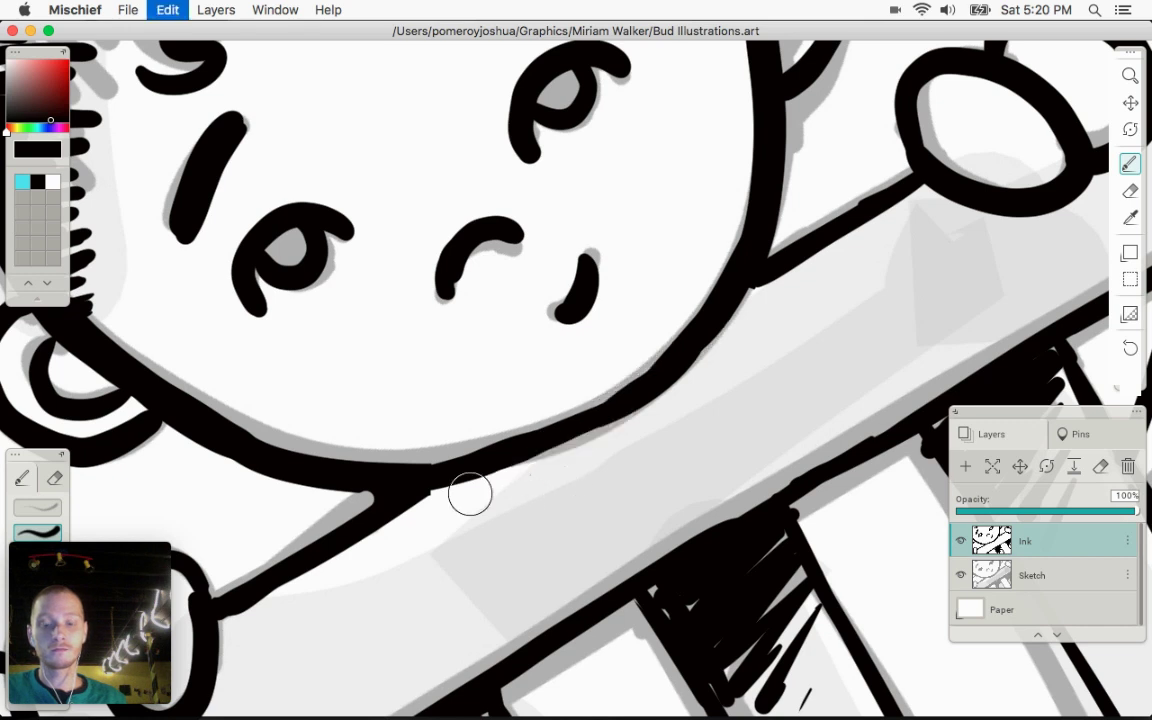
pyautogui.moveTo(414, 478)
pyautogui.mouseDown()
pyautogui.moveTo(558, 435)
pyautogui.moveTo(631, 391)
pyautogui.moveTo(741, 260)
pyautogui.mouseUp()
pyautogui.moveTo(268, 454)
pyautogui.mouseDown()
pyautogui.moveTo(416, 467)
pyautogui.moveTo(538, 437)
pyautogui.mouseUp()
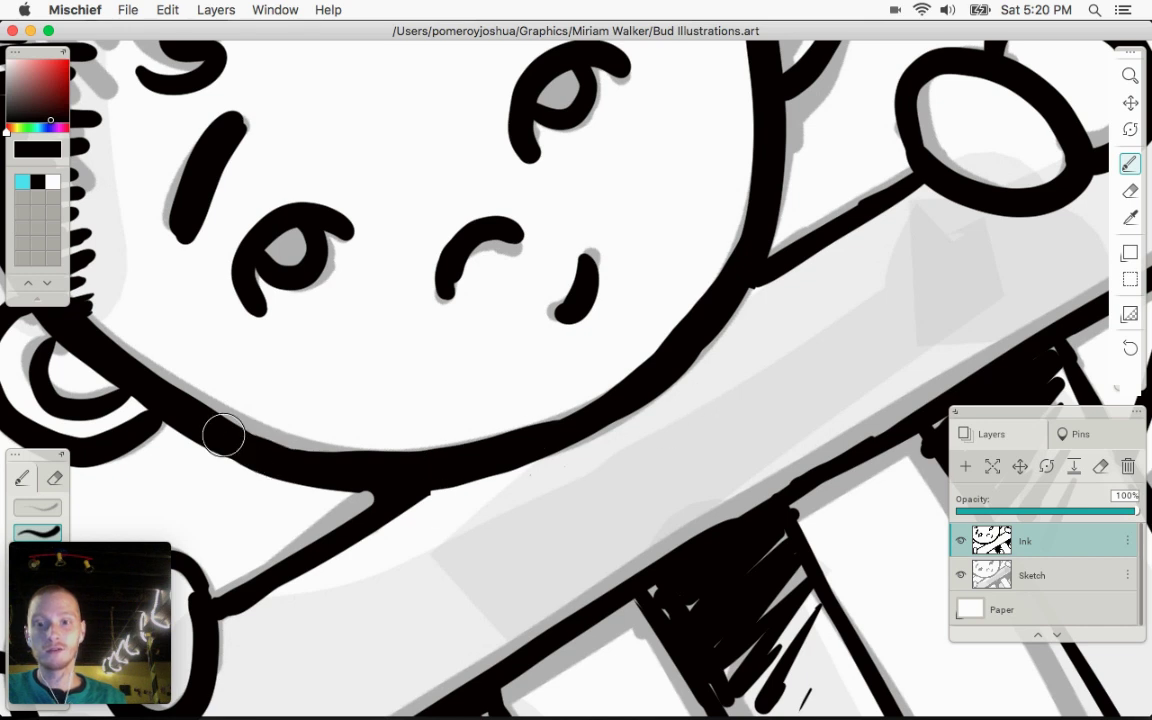
pyautogui.moveTo(200, 420)
pyautogui.mouseDown()
pyautogui.moveTo(281, 450)
pyautogui.moveTo(360, 458)
pyautogui.mouseUp()
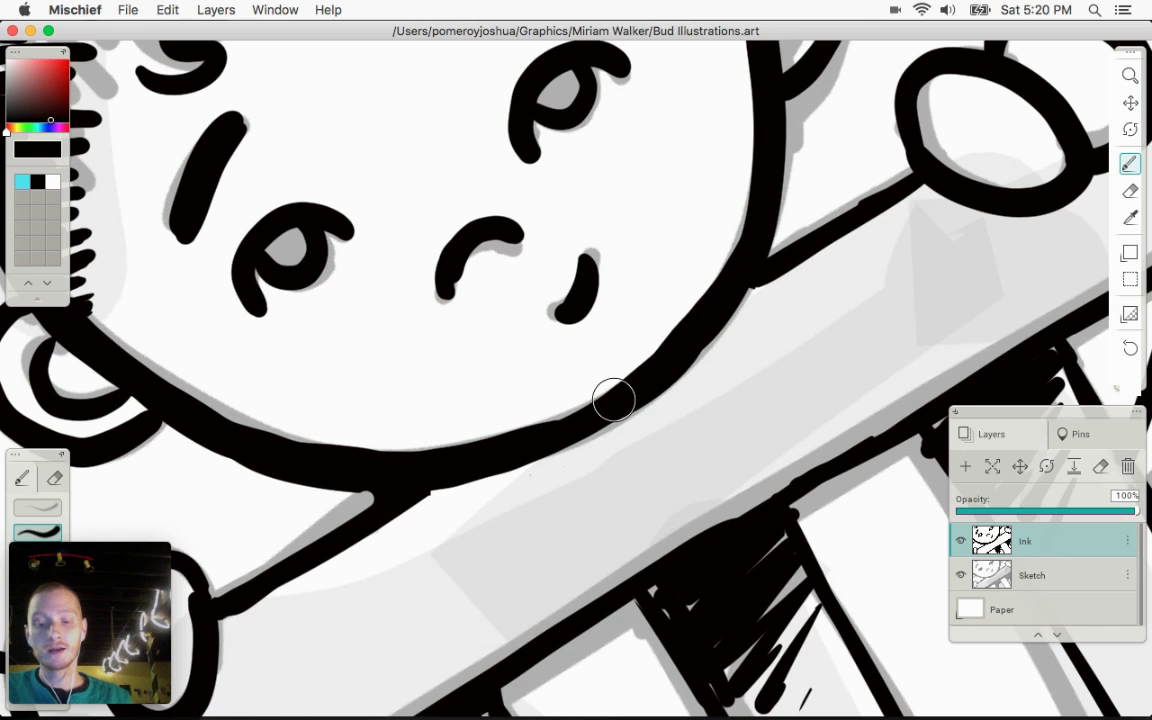
# Review the whole crib drawing with the Sketch layer hidden and shown
pyautogui.press('z')
pyautogui.moveTo(534, 386); pyautogui.dragTo(530, 473)
pyautogui.click(961, 576)
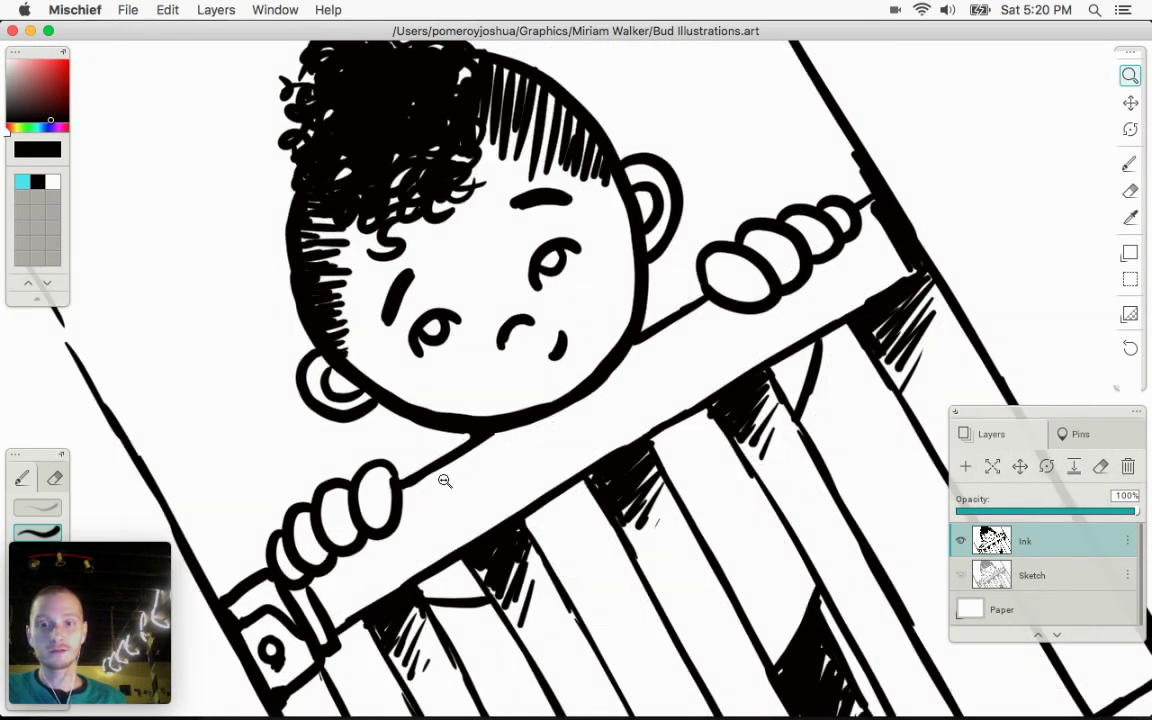
pyautogui.moveTo(425, 489); pyautogui.dragTo(288, 510)
pyautogui.press('space')
pyautogui.moveTo(511, 497)
pyautogui.mouseDown()
pyautogui.moveTo(517, 380)
pyautogui.moveTo(522, 424)
pyautogui.mouseUp()
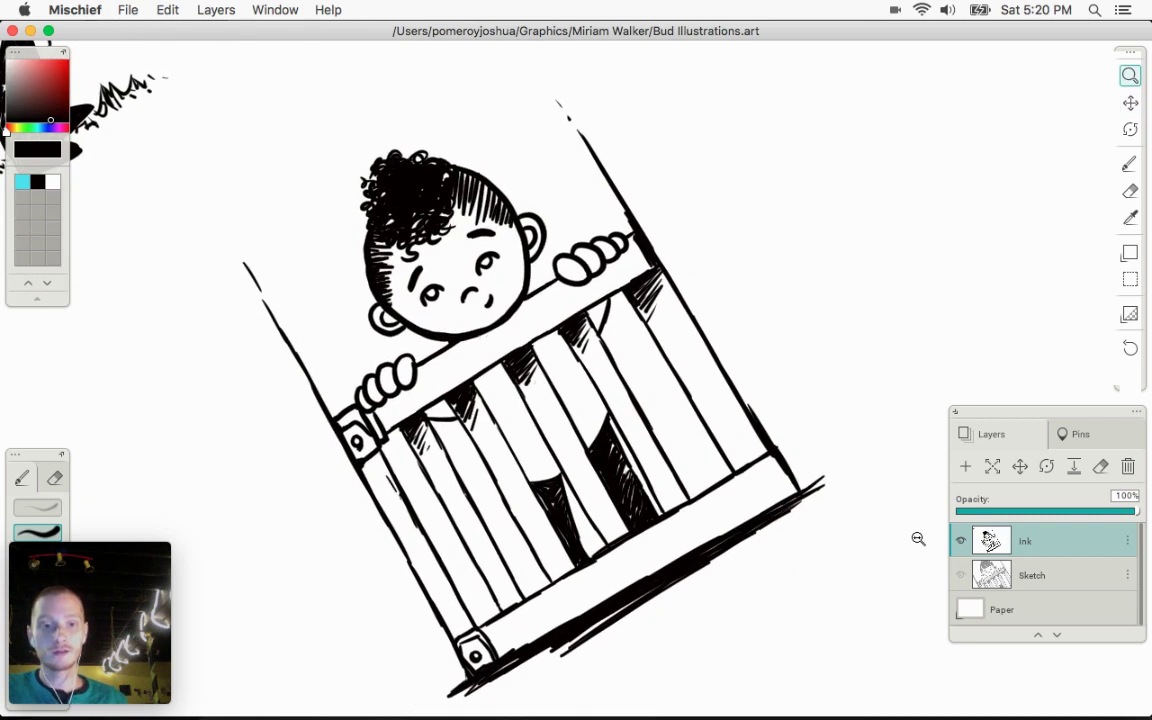
pyautogui.click(961, 575)
pyautogui.click(961, 575)
pyautogui.click(961, 576)
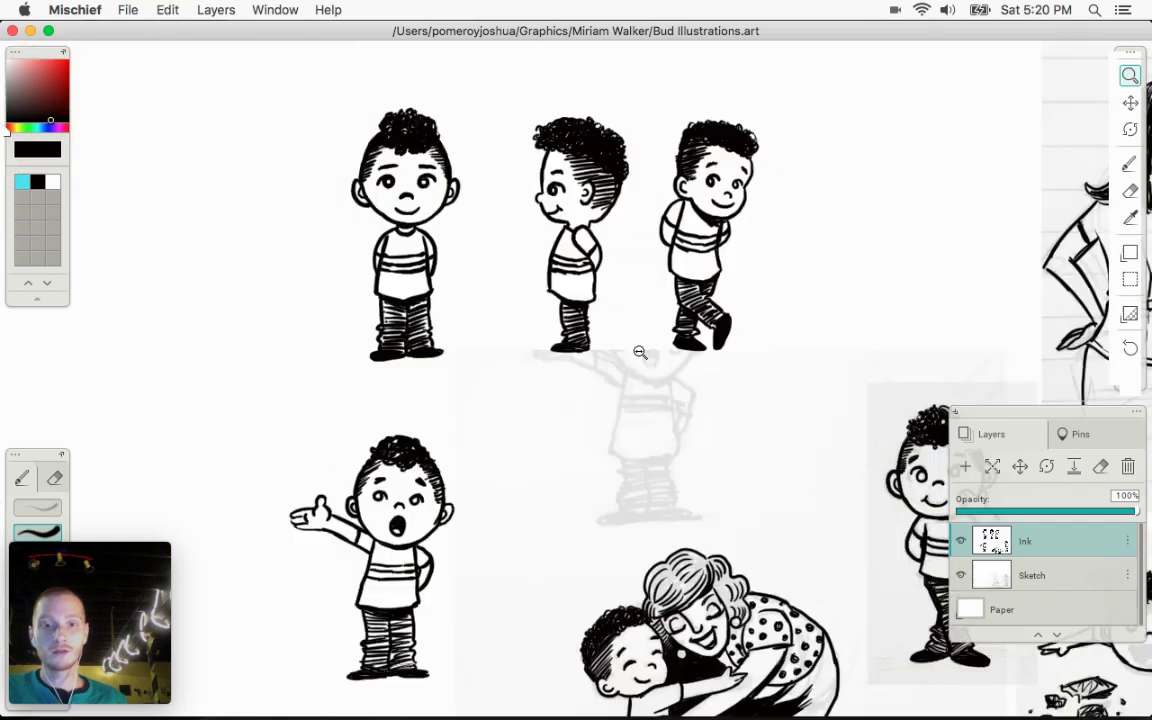
# Look over the other inked character illustrations across the canvas up to the crib drawing
pyautogui.press('space')
pyautogui.hscroll(5, 340, 357)
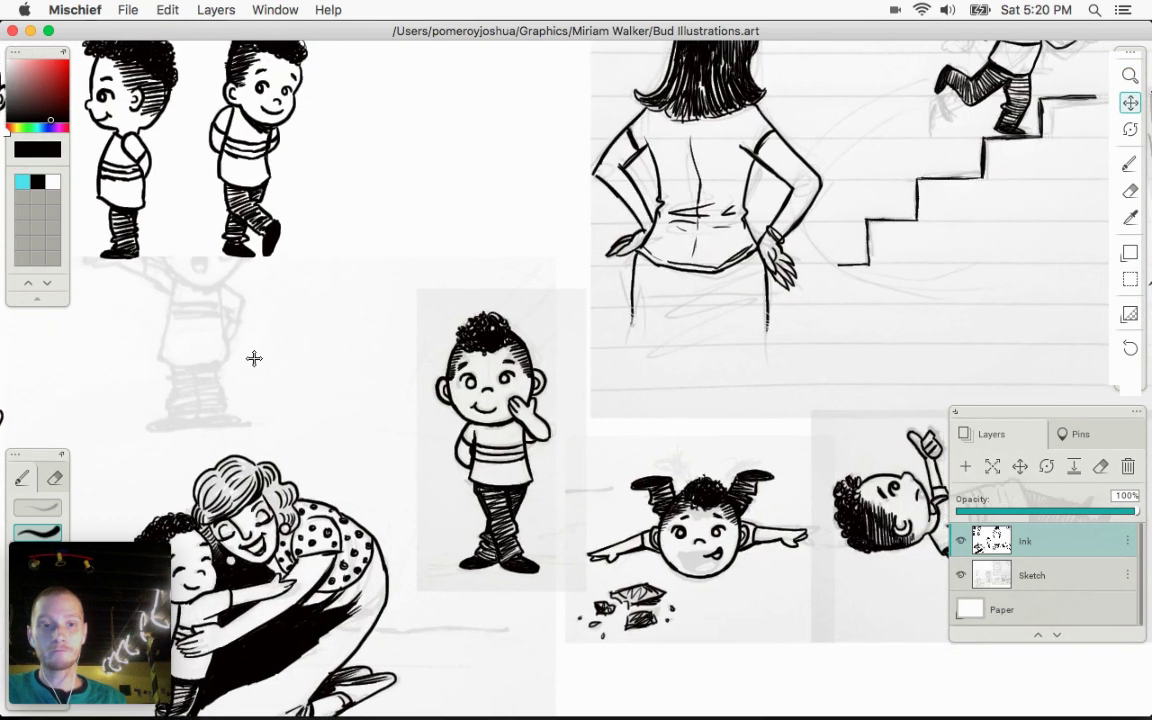
pyautogui.hscroll(10, 254, 358)
pyautogui.scroll(-4, 254, 358)
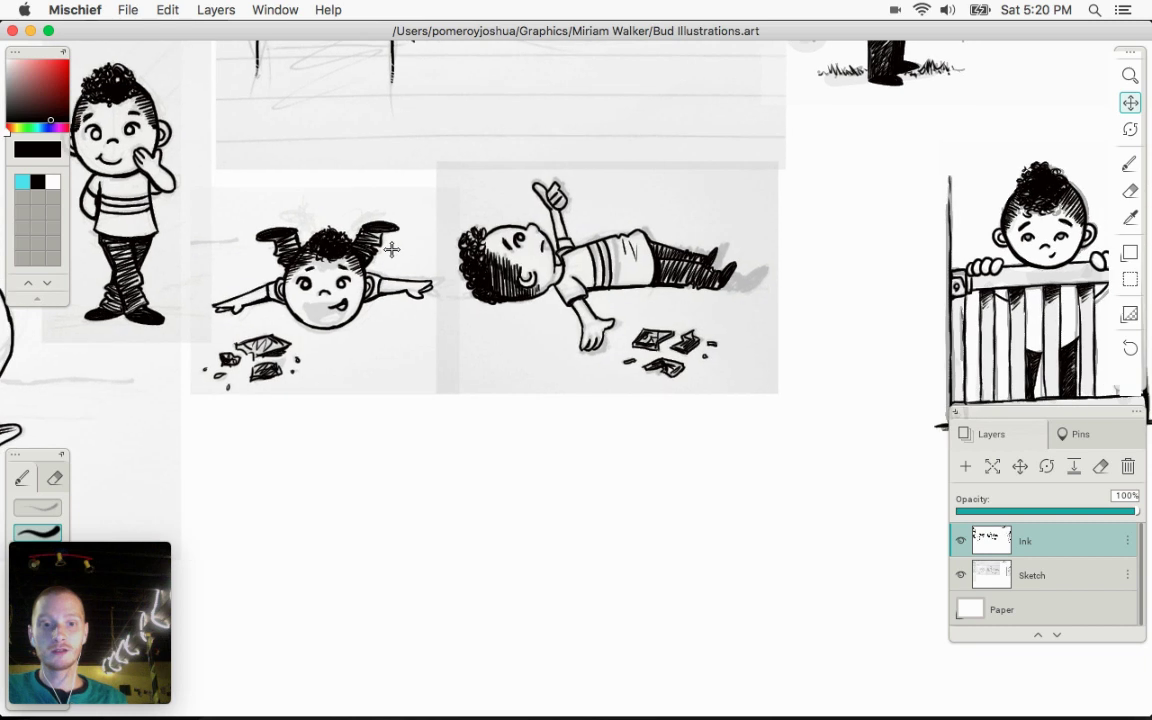
pyautogui.scroll(5, 318, 336)
pyautogui.hscroll(3, 318, 336)
pyautogui.hscroll(6, 630, 355)
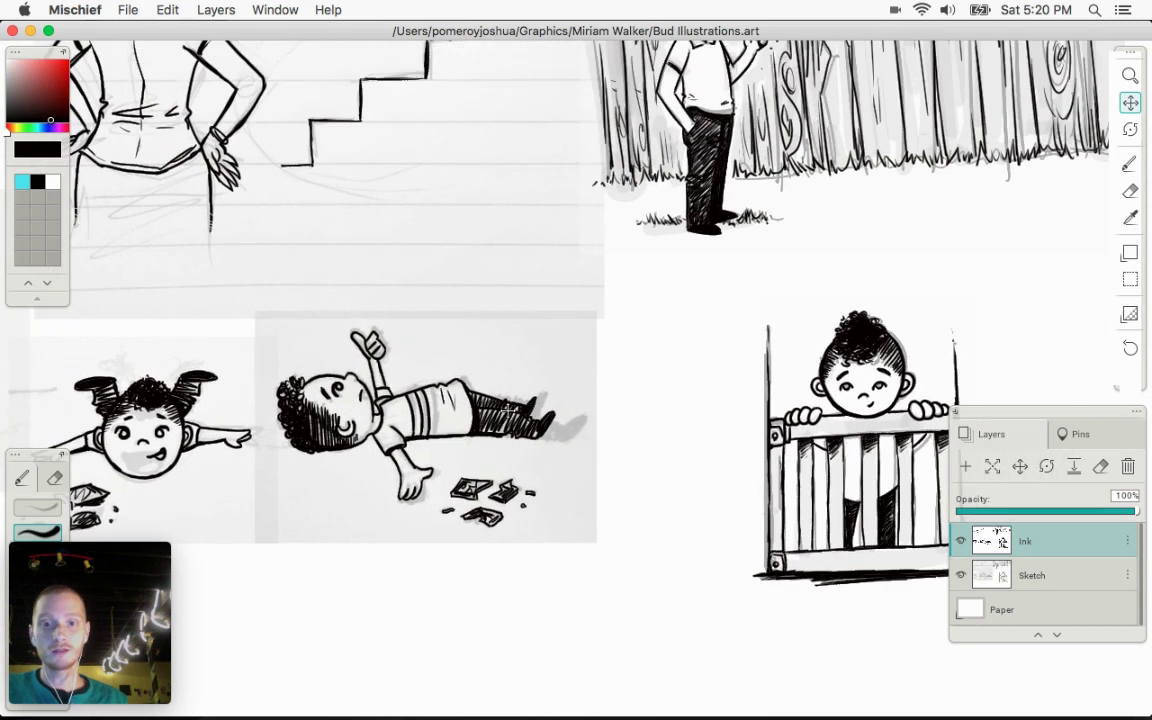
# Hide the Sketch layer to view the crib drawing and the neighbouring illustrations as clean ink
pyautogui.press('z')
pyautogui.click(961, 576)
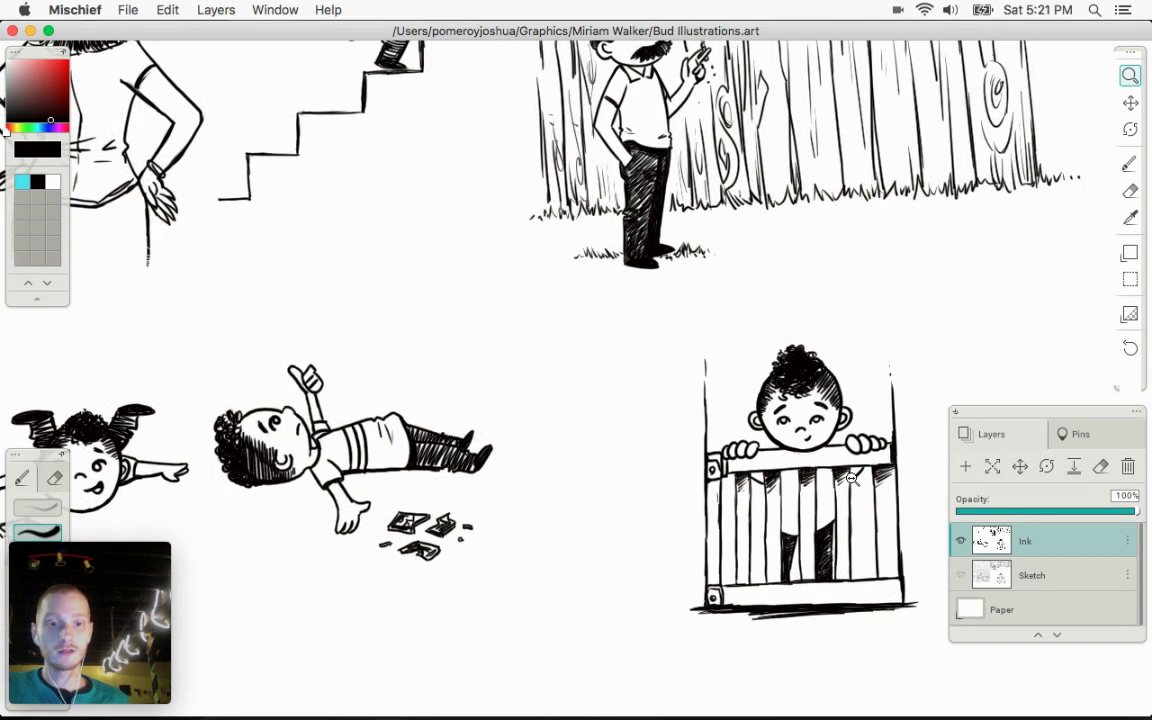
pyautogui.press('space')
pyautogui.moveTo(576, 440); pyautogui.dragTo(757, 548)
pyautogui.moveTo(694, 235)
pyautogui.mouseDown()
pyautogui.moveTo(516, 379)
pyautogui.moveTo(636, 234)
pyautogui.moveTo(380, 166)
pyautogui.mouseUp()
pyautogui.press('z')
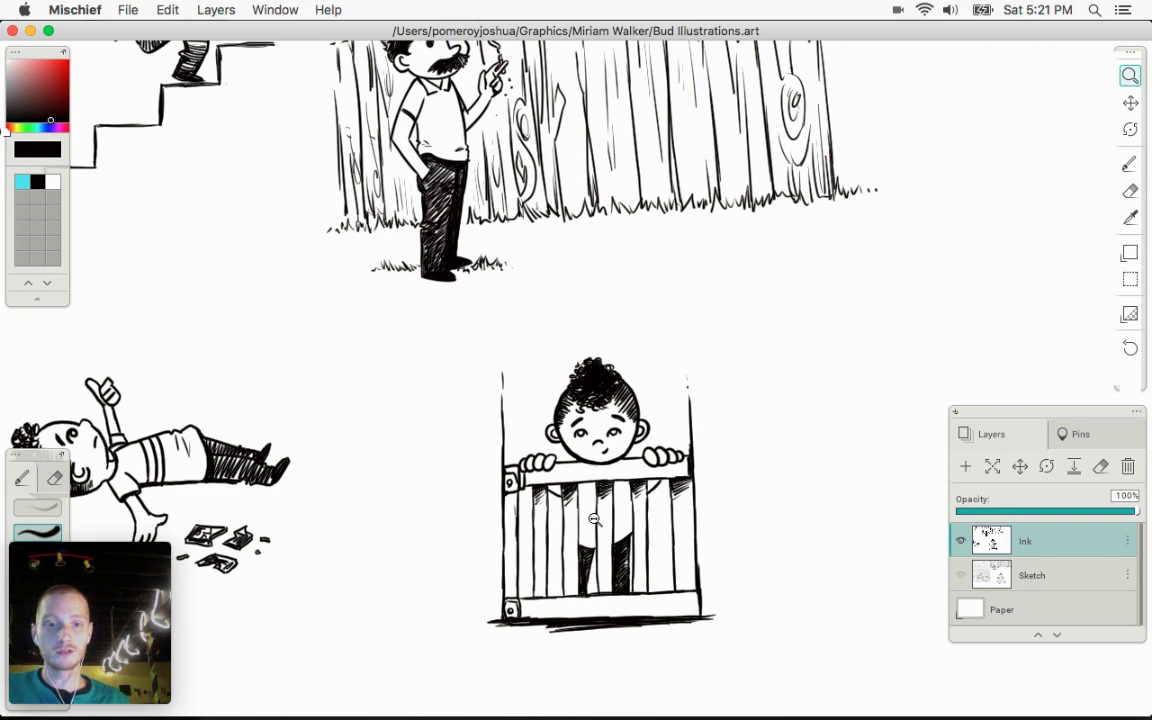
# Ink the upper shirt stripe as a heavy line across the two middle gaps between the crib bars
pyautogui.moveTo(597, 517)
pyautogui.mouseDown()
pyautogui.moveTo(736, 496)
pyautogui.moveTo(882, 504)
pyautogui.moveTo(820, 504)
pyautogui.mouseUp()
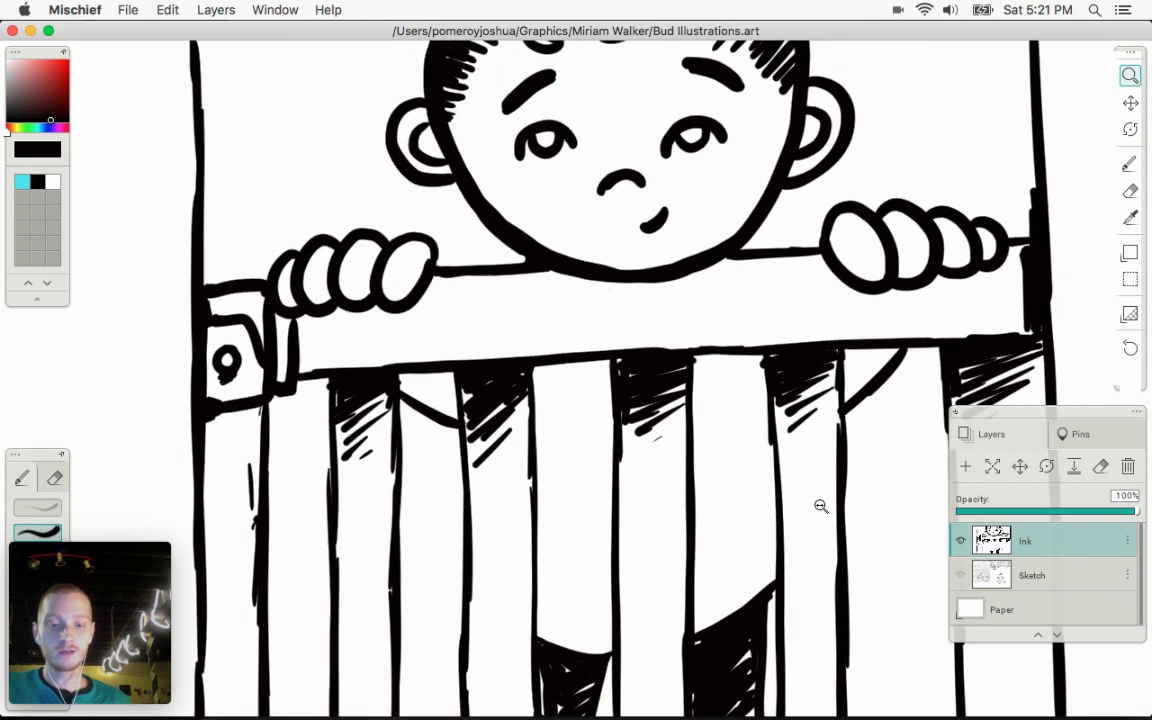
pyautogui.press('b')
pyautogui.press('space')
pyautogui.moveTo(573, 442); pyautogui.dragTo(425, 397)
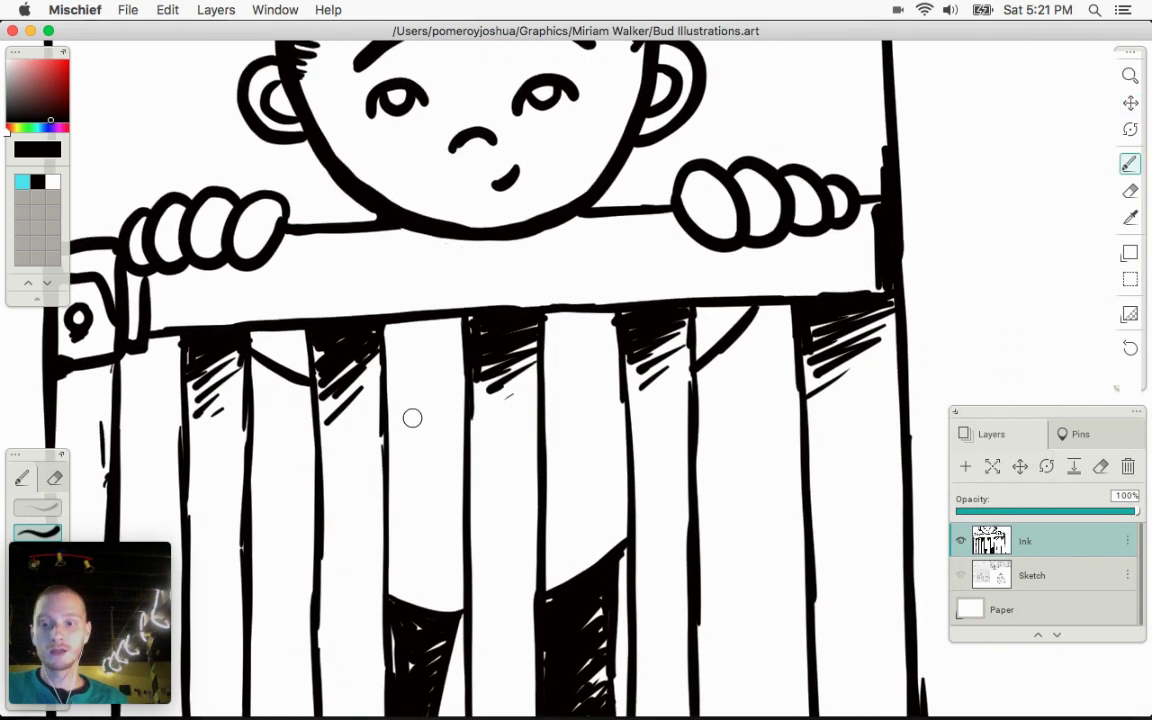
pyautogui.moveTo(383, 352); pyautogui.dragTo(453, 353)
pyautogui.moveTo(553, 353); pyautogui.dragTo(615, 345)
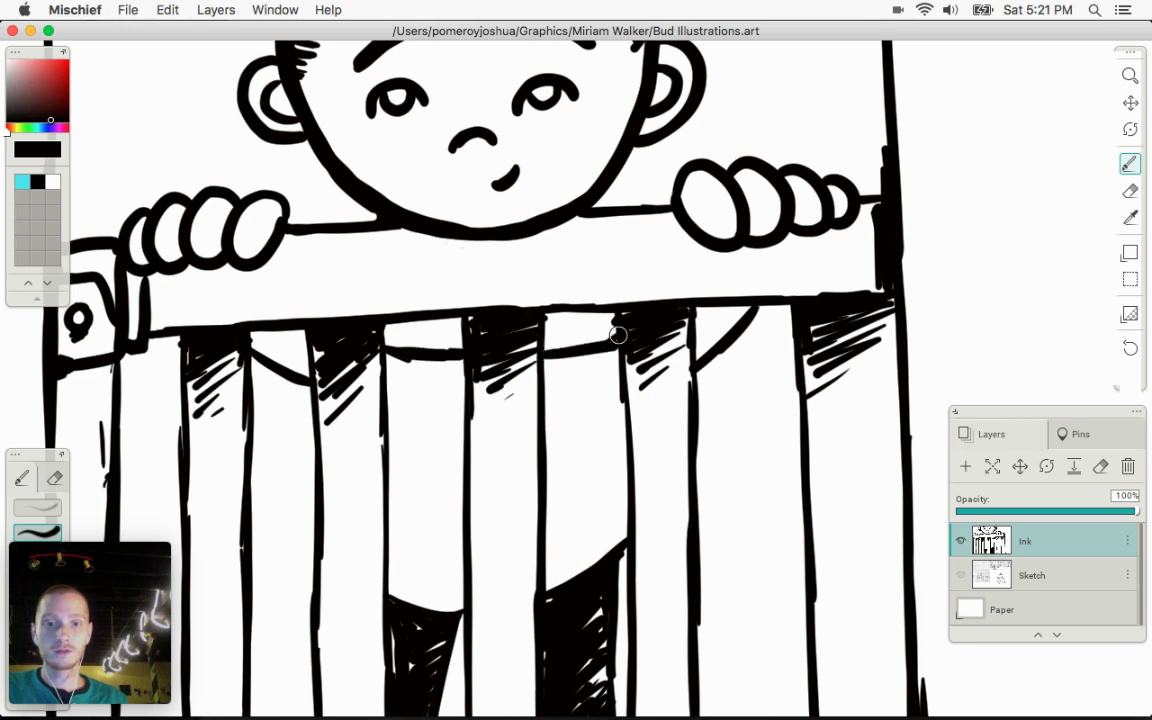
# Ink the middle and lower shirt stripes across the same two gaps and thicken the stripes in the first gap
pyautogui.moveTo(378, 383); pyautogui.dragTo(462, 389)
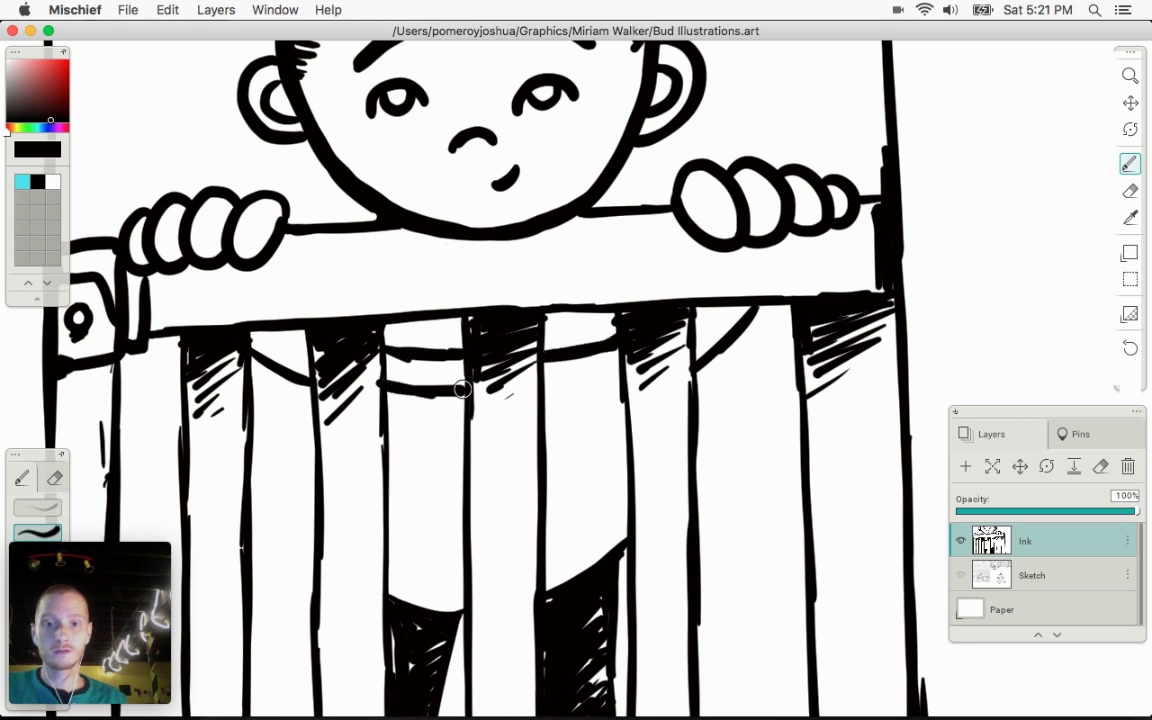
pyautogui.moveTo(544, 396); pyautogui.dragTo(620, 383)
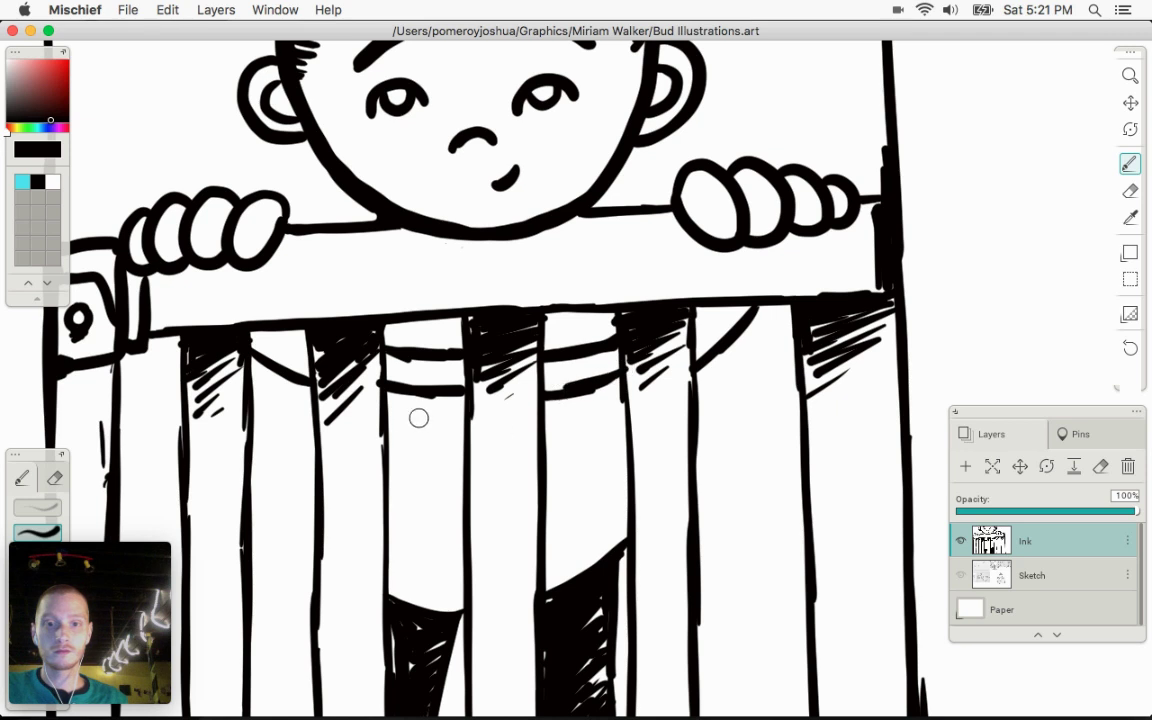
pyautogui.moveTo(388, 416); pyautogui.dragTo(446, 428)
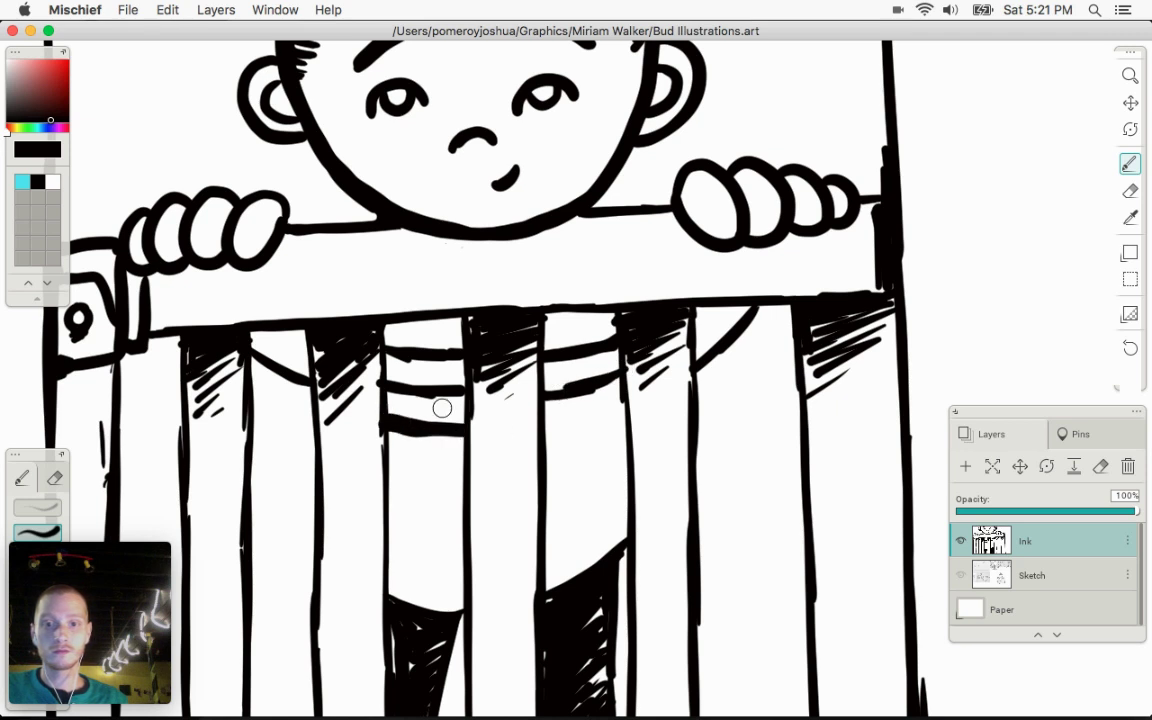
pyautogui.moveTo(387, 388); pyautogui.dragTo(470, 387)
pyautogui.moveTo(400, 351); pyautogui.dragTo(460, 357)
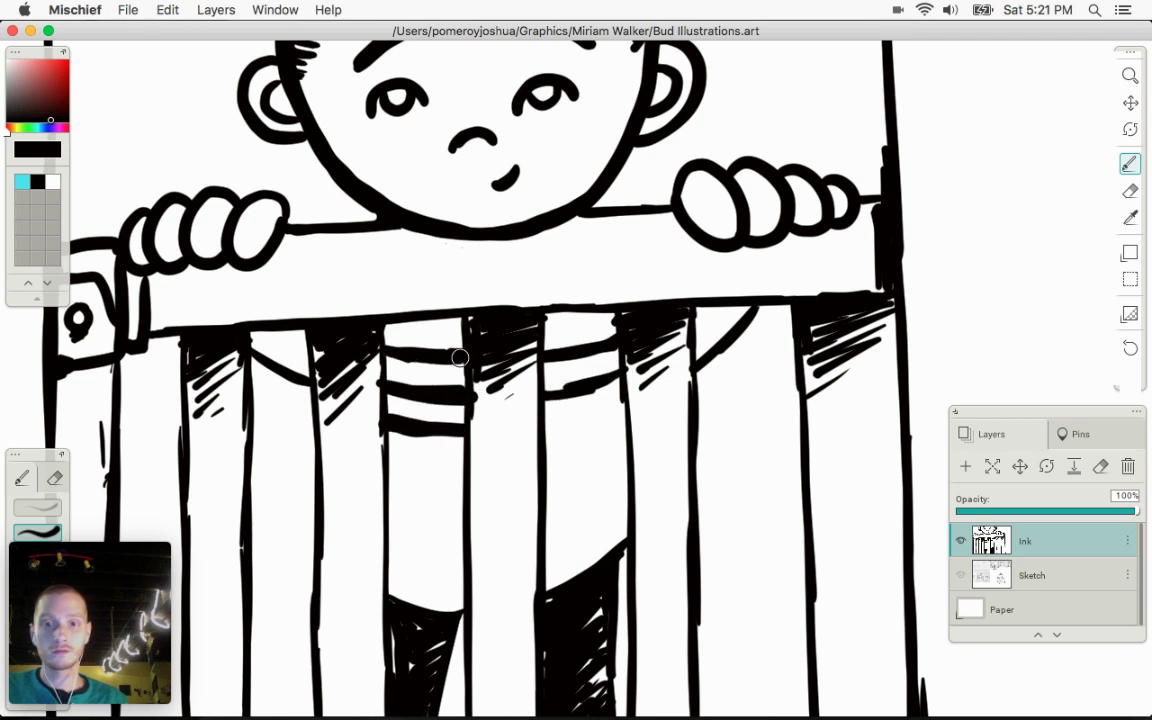
pyautogui.moveTo(549, 436); pyautogui.dragTo(622, 406)
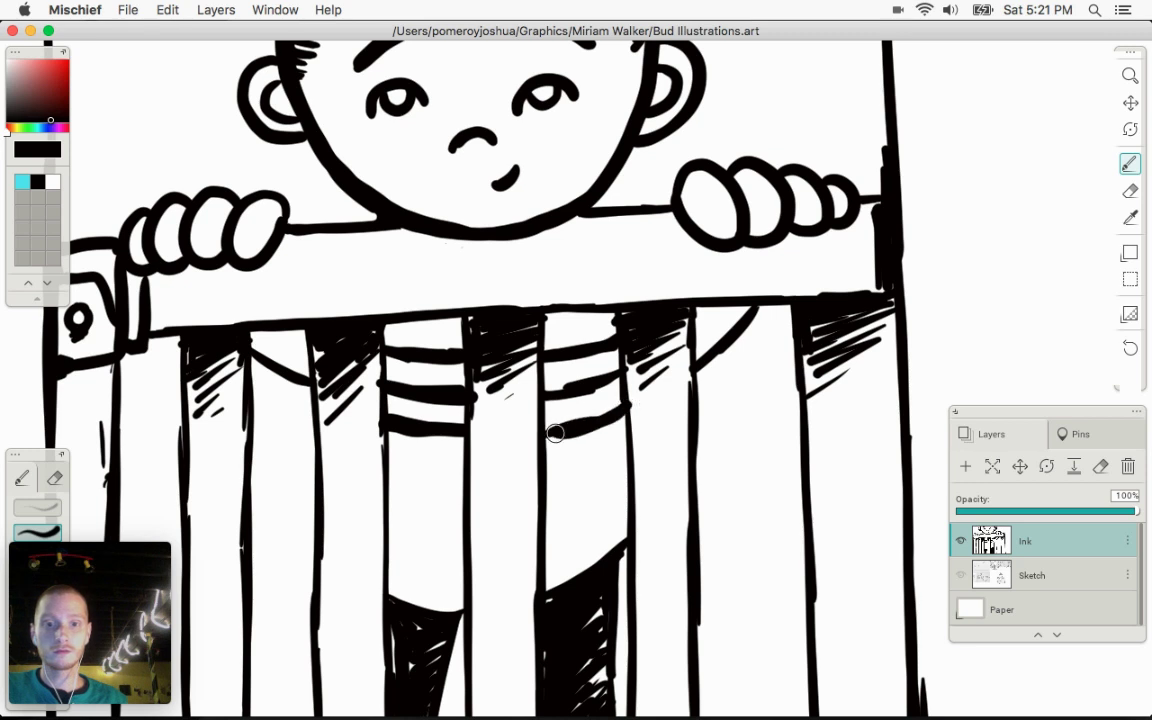
# Erase the middle stripe's overshoot on the centre crib bar and the stray hatch mark beside it
pyautogui.press('z')
pyautogui.moveTo(555, 446)
pyautogui.mouseDown()
pyautogui.moveTo(712, 425)
pyautogui.moveTo(736, 406)
pyautogui.mouseUp()
pyautogui.press('e')
pyautogui.press('space')
pyautogui.moveTo(295, 321); pyautogui.dragTo(432, 434)
pyautogui.press('e')
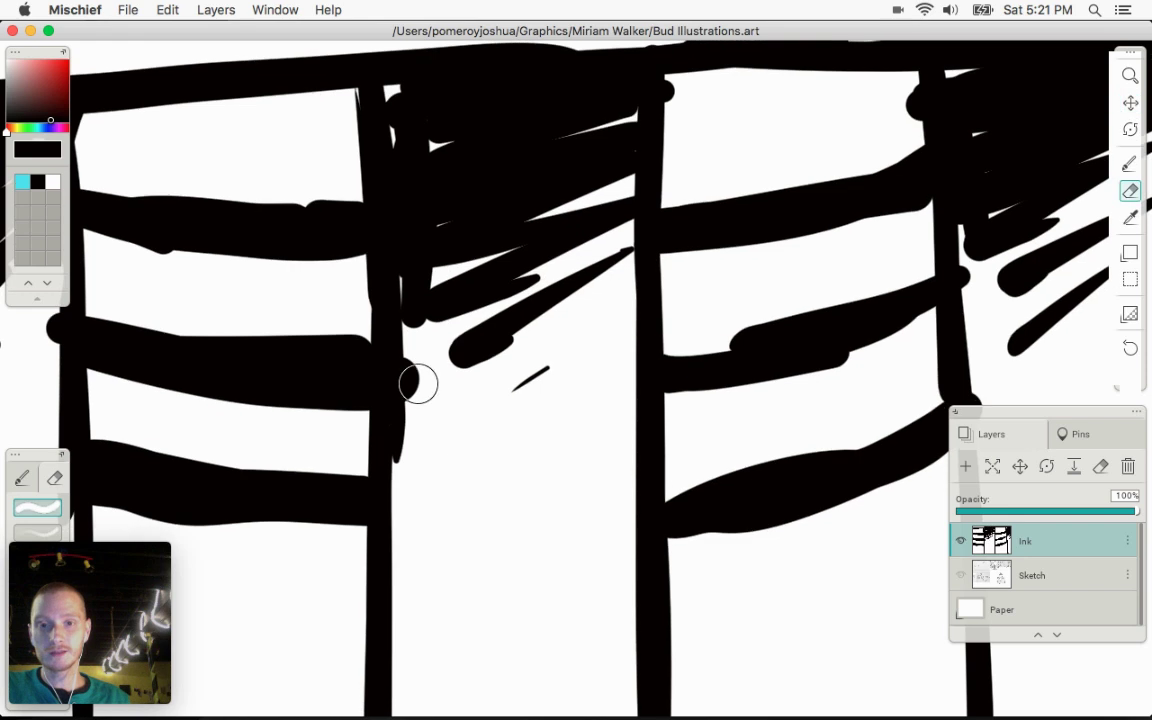
pyautogui.moveTo(414, 379); pyautogui.dragTo(405, 524)
pyautogui.moveTo(540, 372)
pyautogui.mouseDown()
pyautogui.moveTo(489, 420)
pyautogui.moveTo(447, 434)
pyautogui.mouseUp()
# Erase the stripe ends that spill onto the bars at the outer sides of the two striped gaps
pyautogui.press('space')
pyautogui.moveTo(787, 342); pyautogui.dragTo(409, 399)
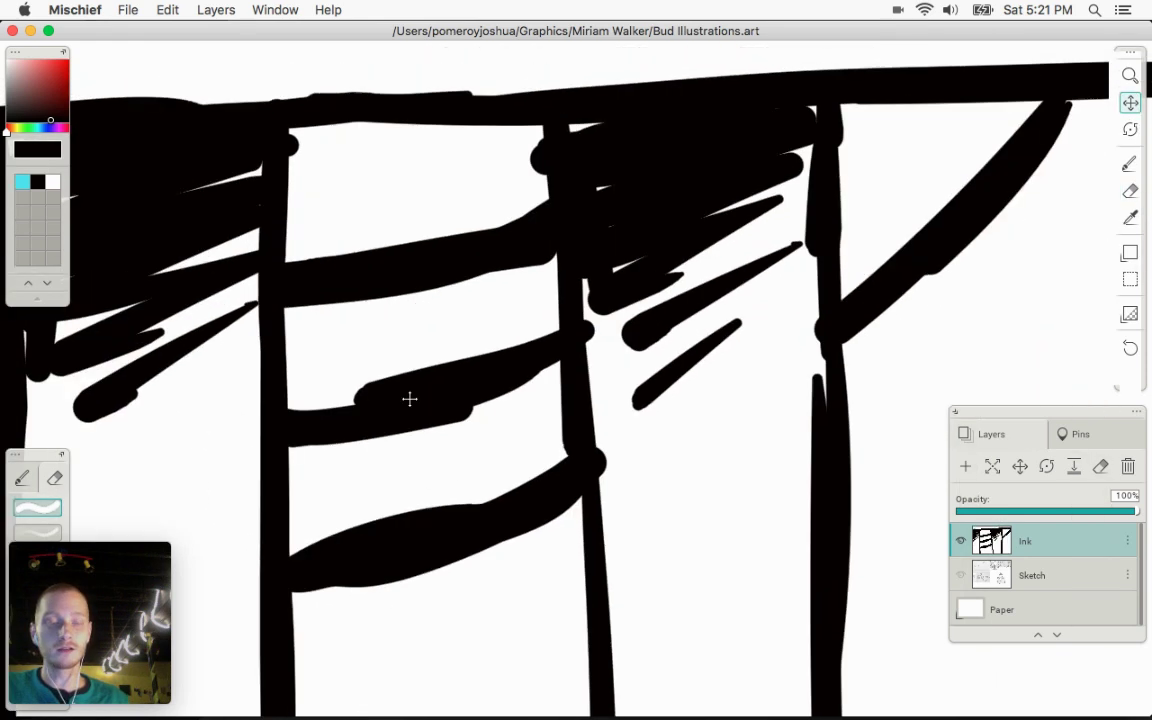
pyautogui.moveTo(597, 350); pyautogui.dragTo(593, 332)
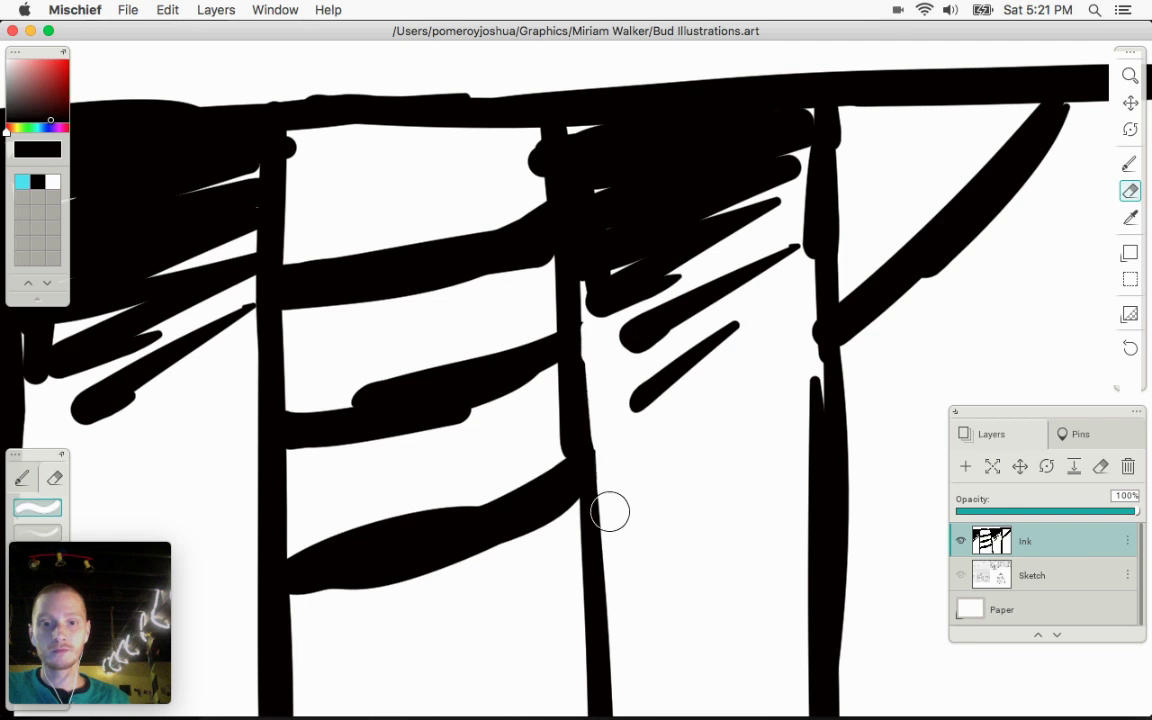
pyautogui.press('h')
pyautogui.moveTo(440, 506); pyautogui.dragTo(912, 444)
pyautogui.moveTo(383, 429); pyautogui.dragTo(698, 399)
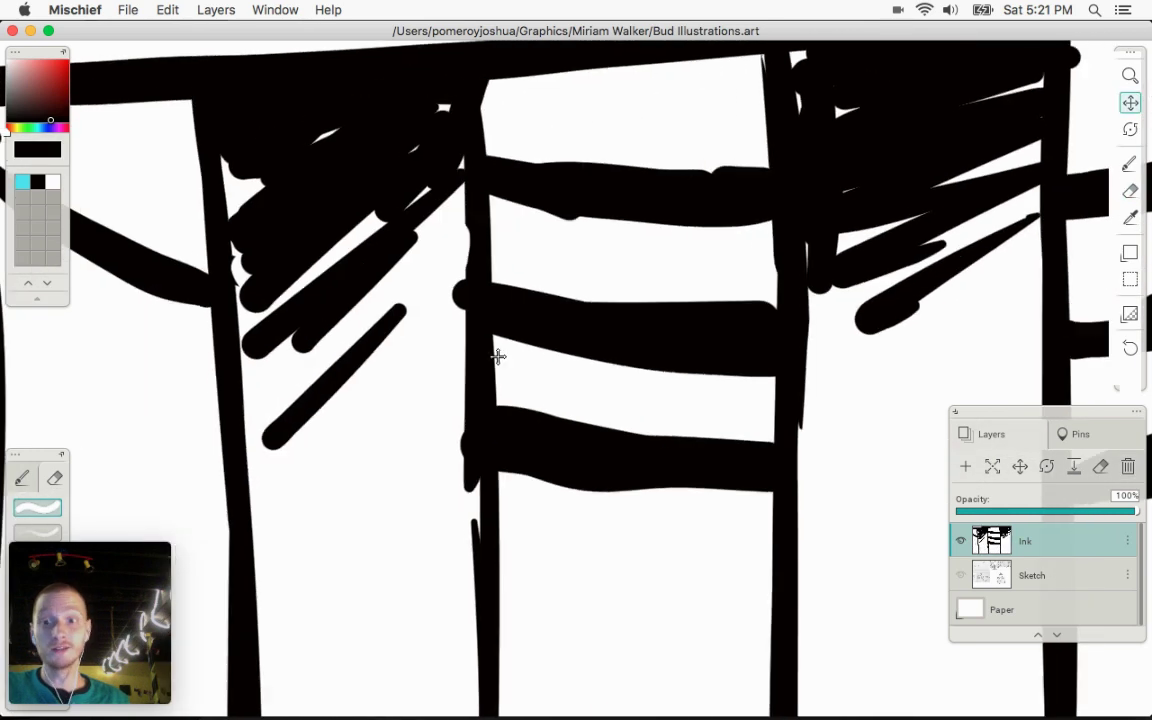
pyautogui.moveTo(450, 281)
pyautogui.mouseDown()
pyautogui.moveTo(452, 489)
pyautogui.moveTo(452, 391)
pyautogui.moveTo(482, 314)
pyautogui.mouseUp()
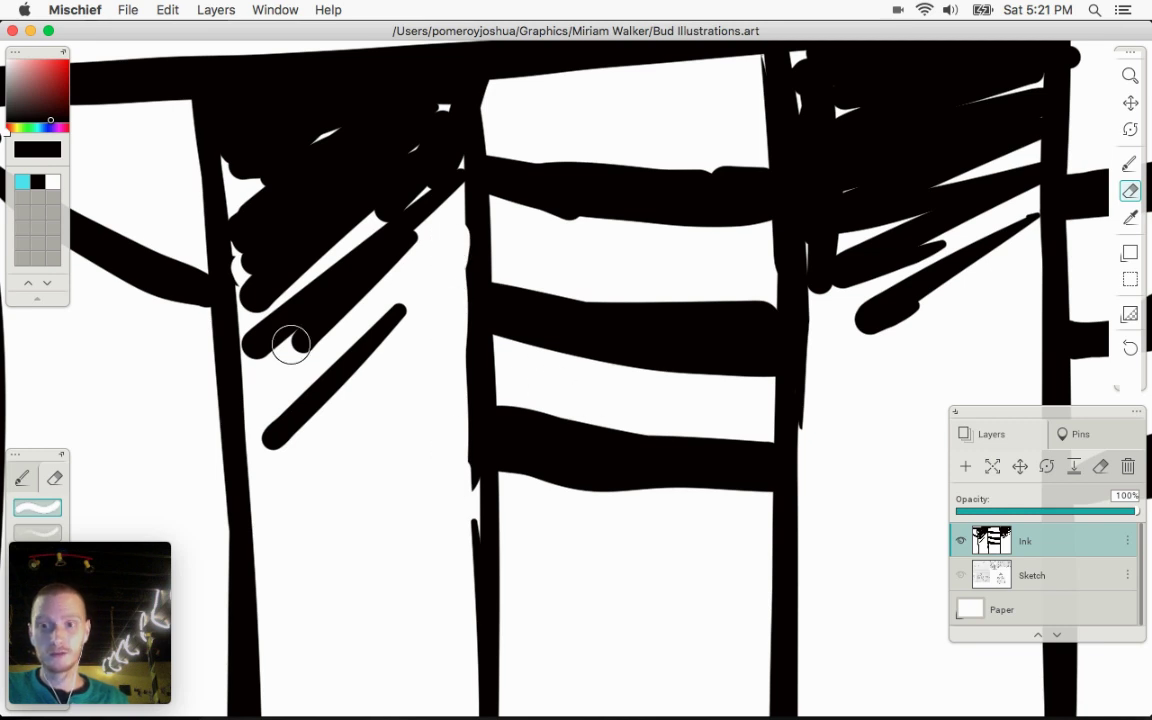
pyautogui.press('b')
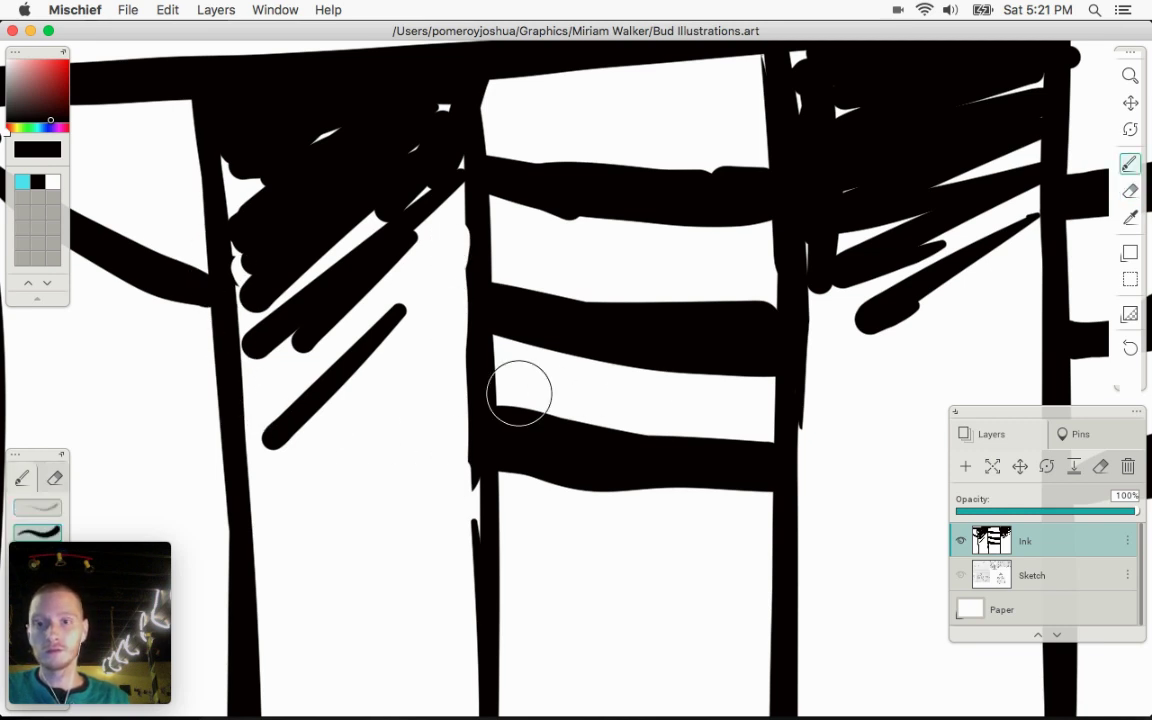
# Review the striped crib drawing alongside the other inked illustrations on the canvas
pyautogui.press('z')
pyautogui.keyDown('alt'); pyautogui.click(561, 375); pyautogui.keyUp('alt')
pyautogui.moveTo(561, 375); pyautogui.dragTo(300, 390)
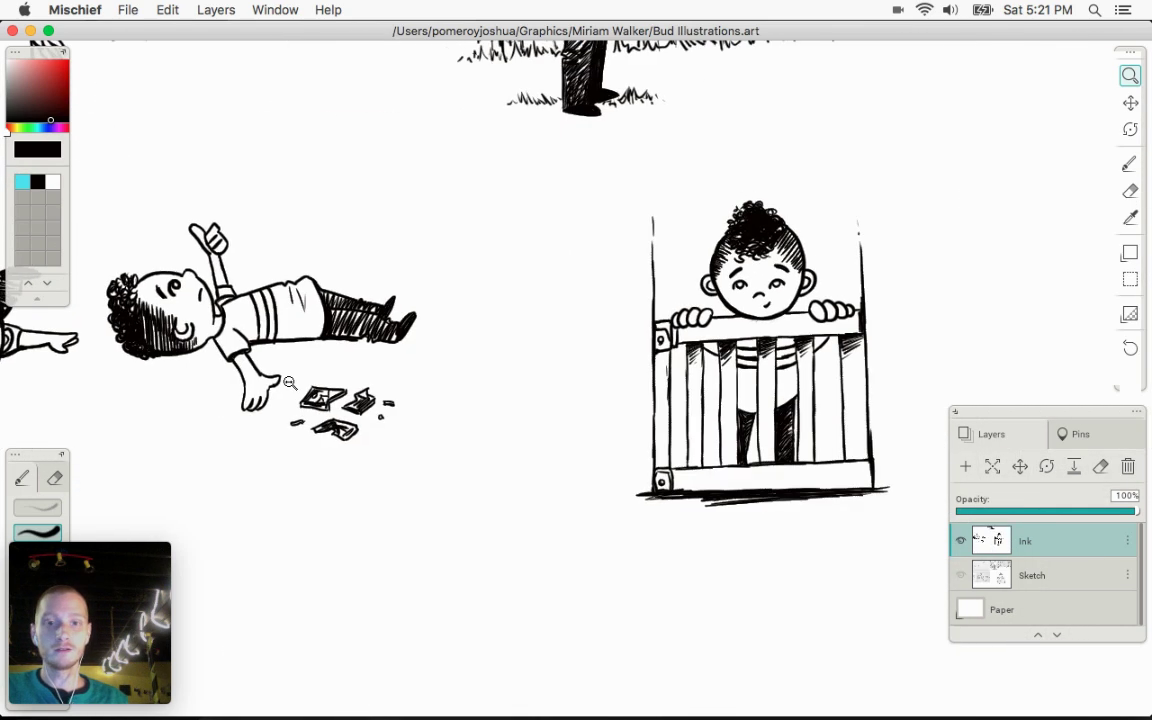
pyautogui.press('space')
pyautogui.moveTo(749, 276); pyautogui.dragTo(623, 428)
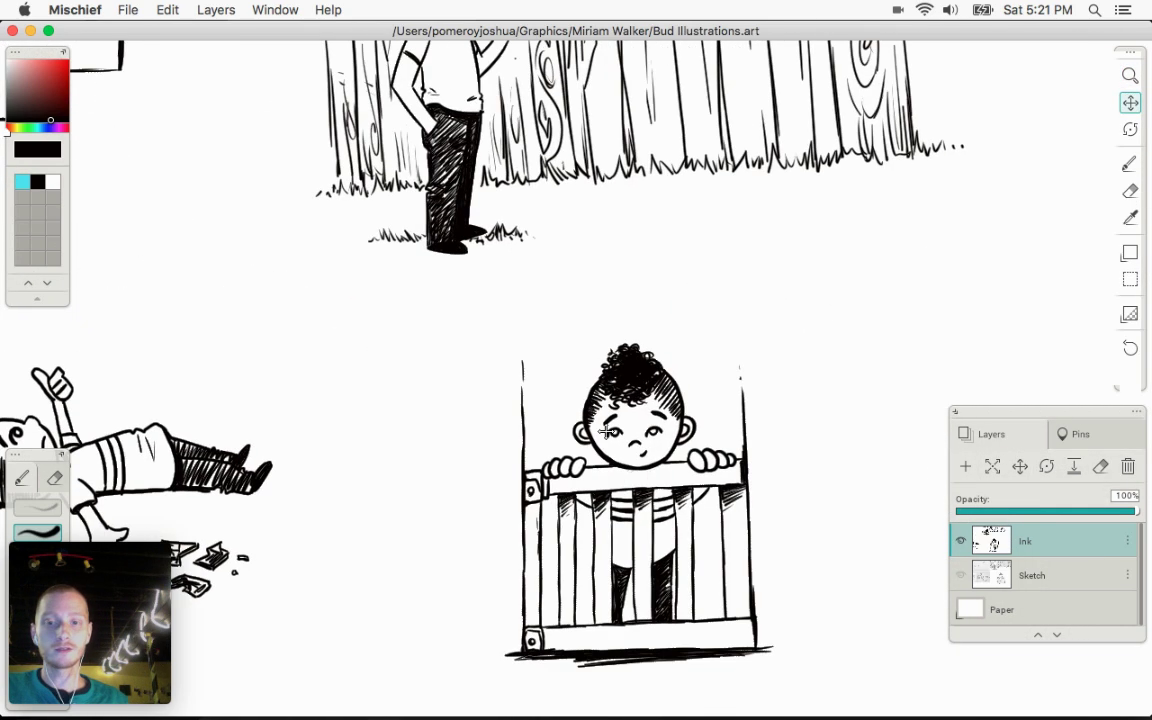
pyautogui.press('z')
pyautogui.moveTo(665, 383); pyautogui.dragTo(543, 382)
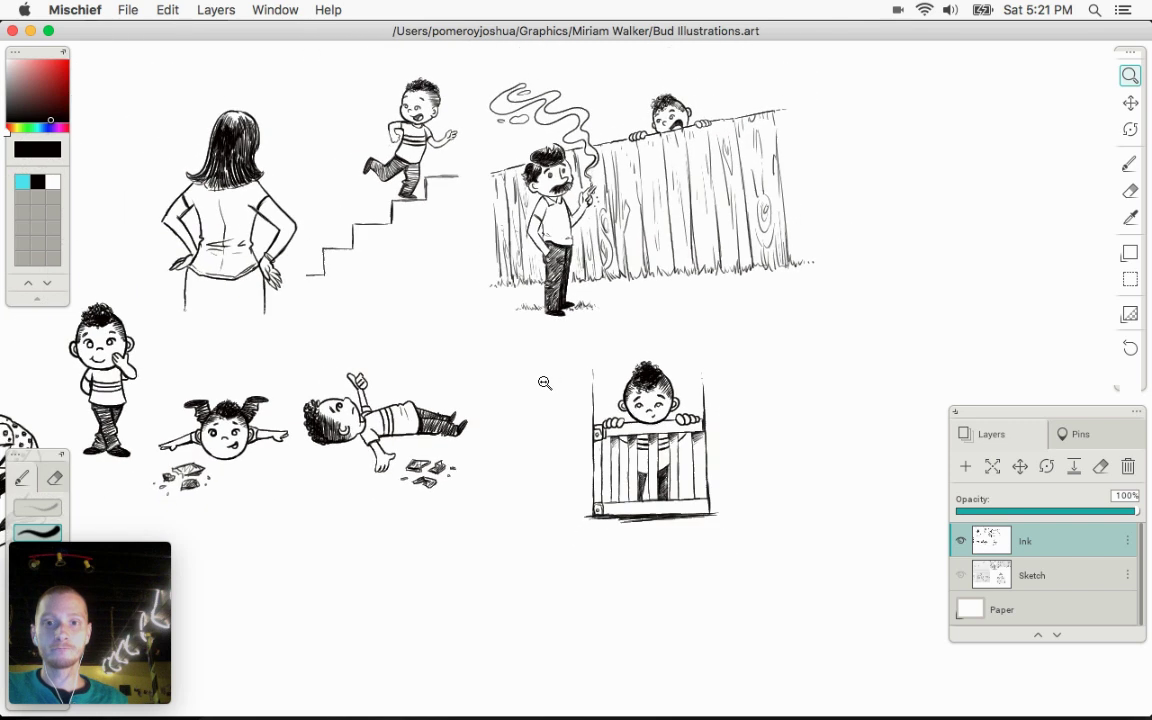
pyautogui.press('space')
pyautogui.moveTo(461, 460); pyautogui.dragTo(448, 490)
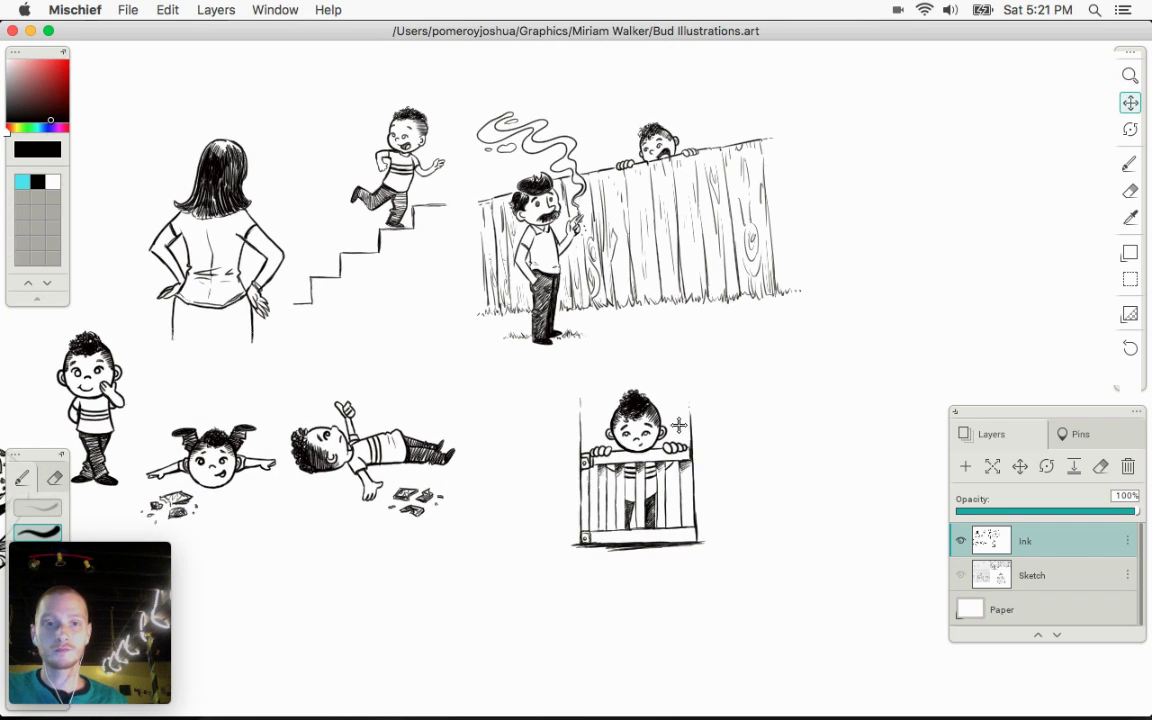
pyautogui.moveTo(678, 428); pyautogui.dragTo(660, 437)
# Select a rectangular area enclosing the whole crib drawing with a small margin on every side
pyautogui.press('z')
pyautogui.moveTo(662, 495)
pyautogui.mouseDown()
pyautogui.moveTo(794, 528)
pyautogui.moveTo(897, 532)
pyautogui.mouseUp()
pyautogui.press('space')
pyautogui.moveTo(640, 460); pyautogui.dragTo(689, 414)
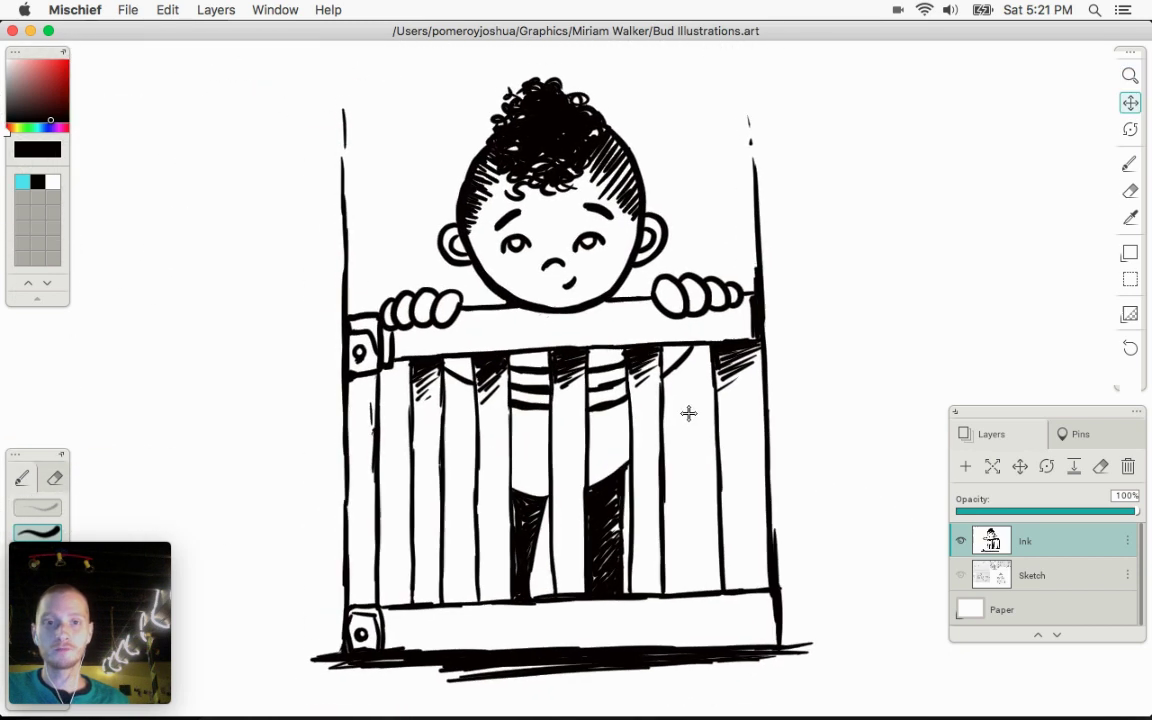
pyautogui.click(1130, 279)
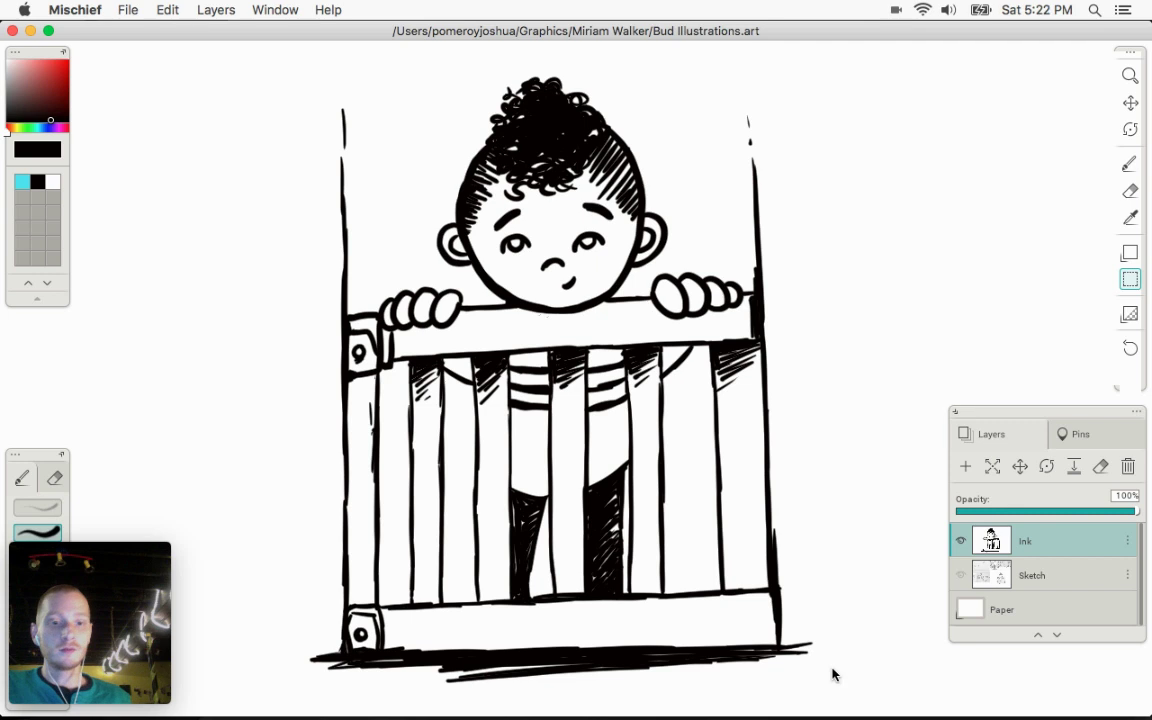
pyautogui.moveTo(827, 683)
pyautogui.mouseDown()
pyautogui.moveTo(771, 630)
pyautogui.moveTo(321, 337)
pyautogui.moveTo(297, 241)
pyautogui.moveTo(301, 82)
pyautogui.moveTo(285, 95)
pyautogui.moveTo(259, 66)
pyautogui.moveTo(846, 695)
pyautogui.mouseUp()
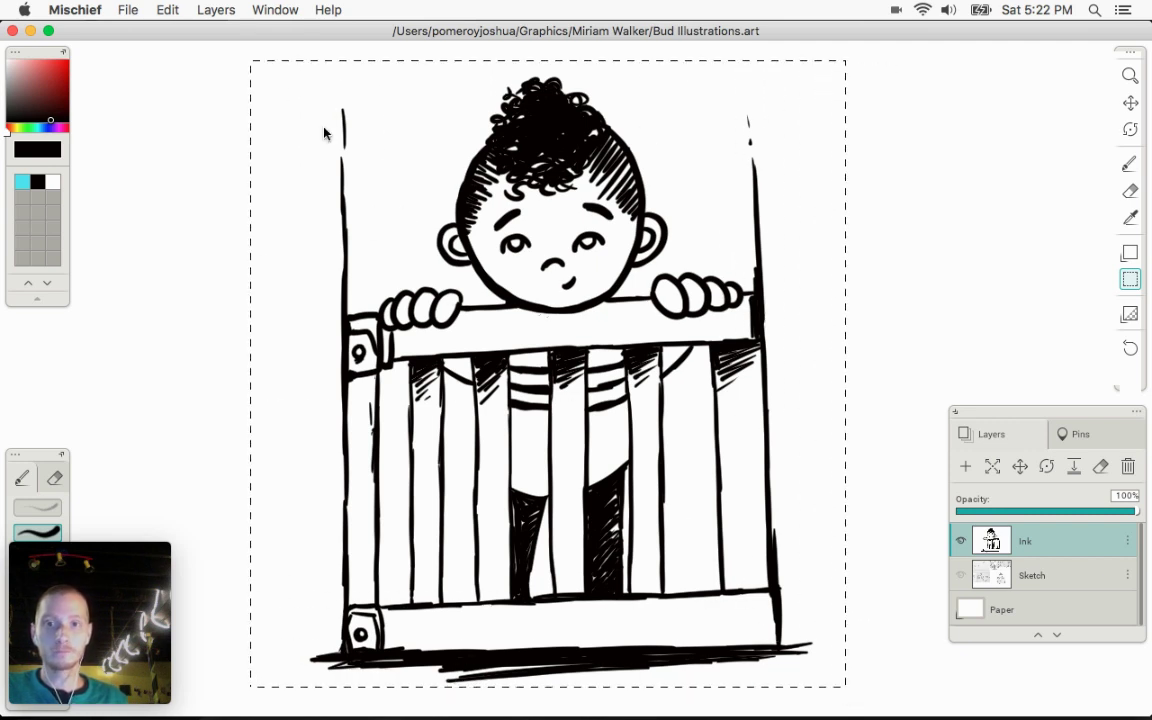
pyautogui.moveTo(272, 73); pyautogui.dragTo(566, 321)
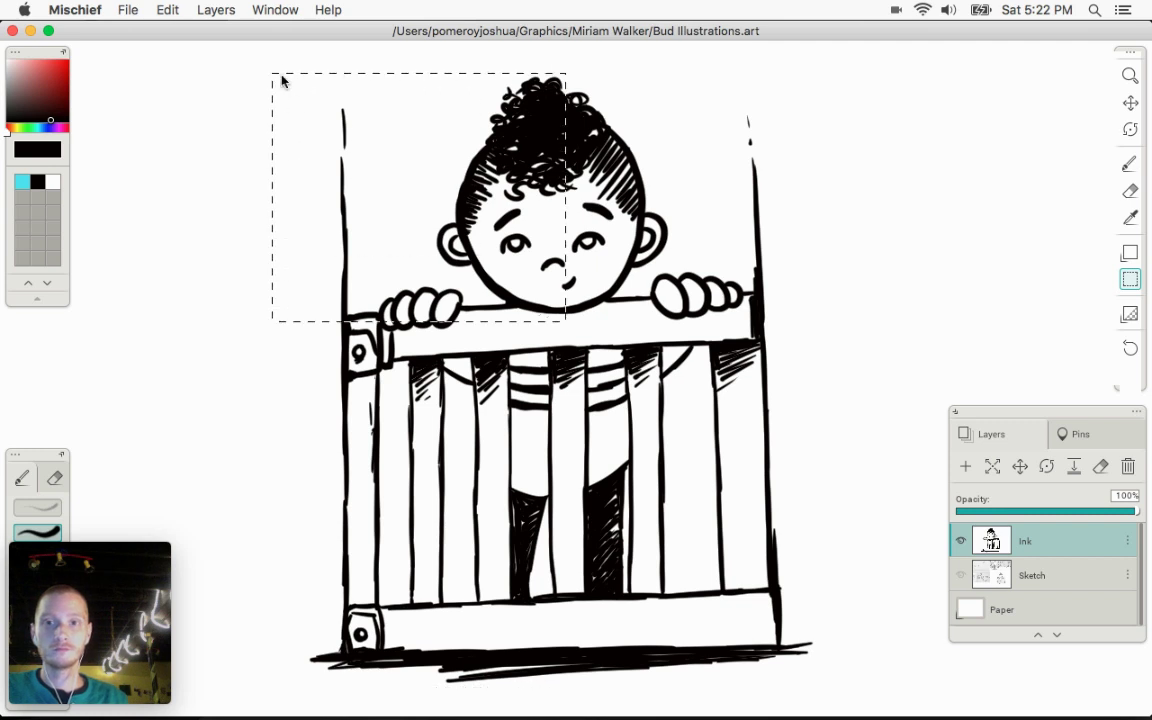
pyautogui.moveTo(289, 60); pyautogui.dragTo(835, 707)
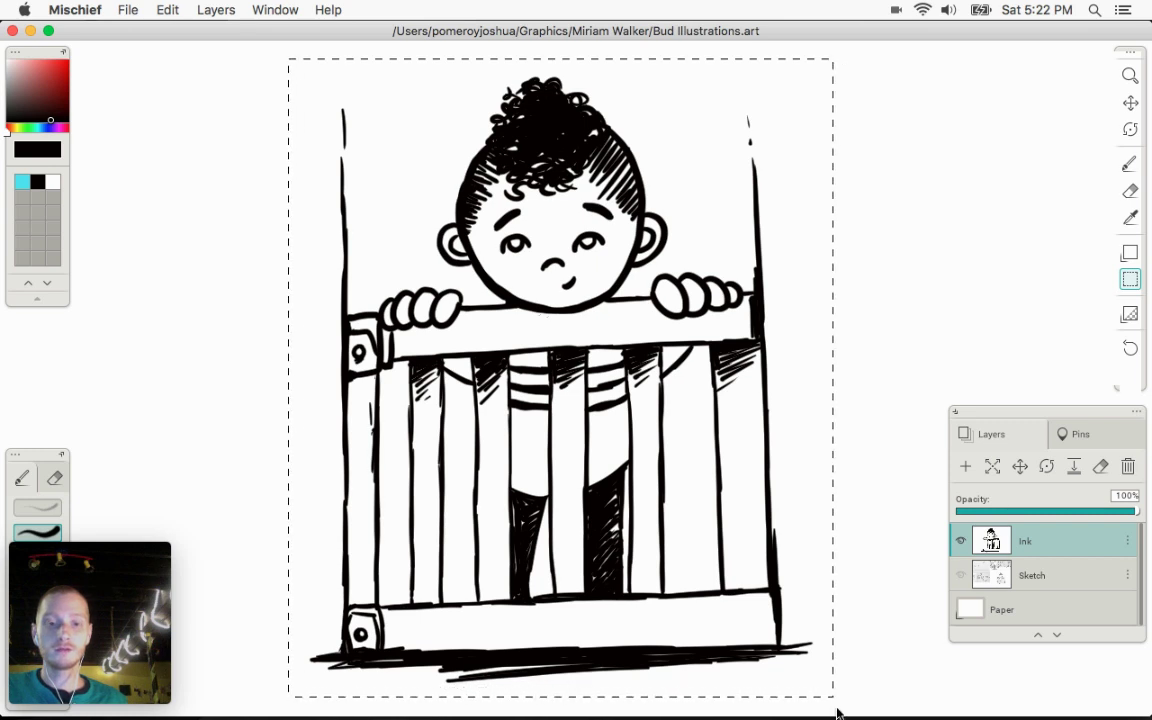
# Set up an image export of the selection, keeping PNG at 300 DPI with the paper background hidden
pyautogui.click(135, 12)
pyautogui.click(170, 182)
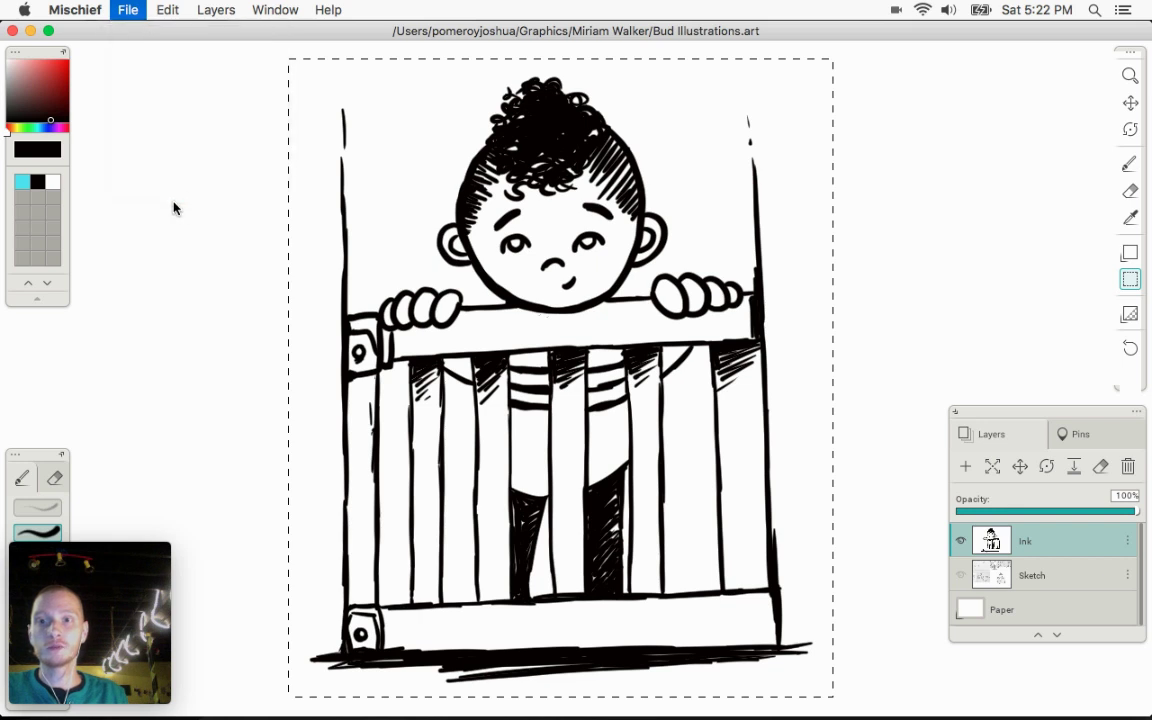
pyautogui.click(638, 68)
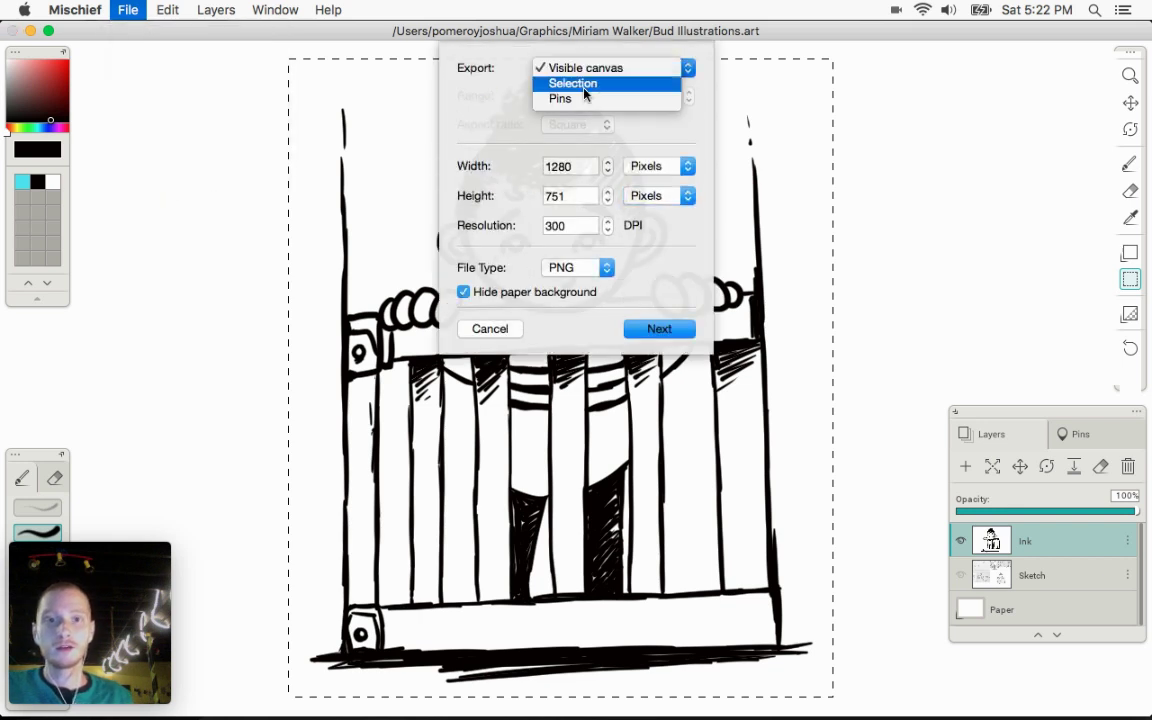
pyautogui.click(580, 87)
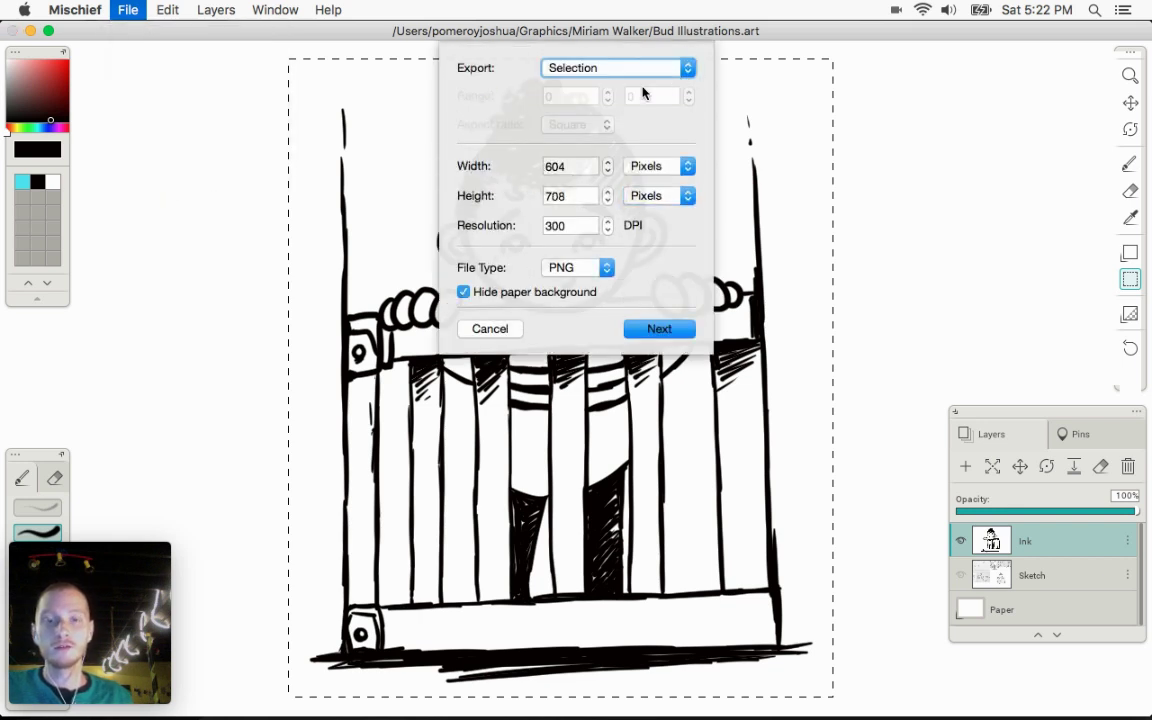
pyautogui.click(587, 226)
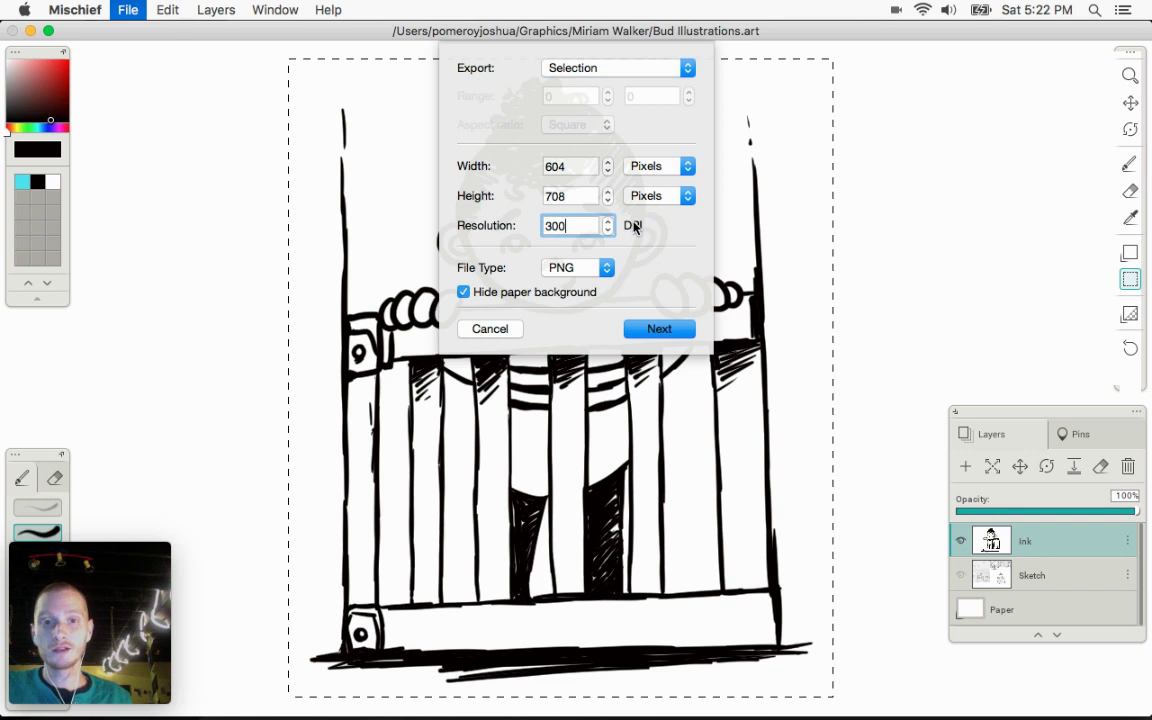
pyautogui.click(580, 196)
pyautogui.click(584, 167)
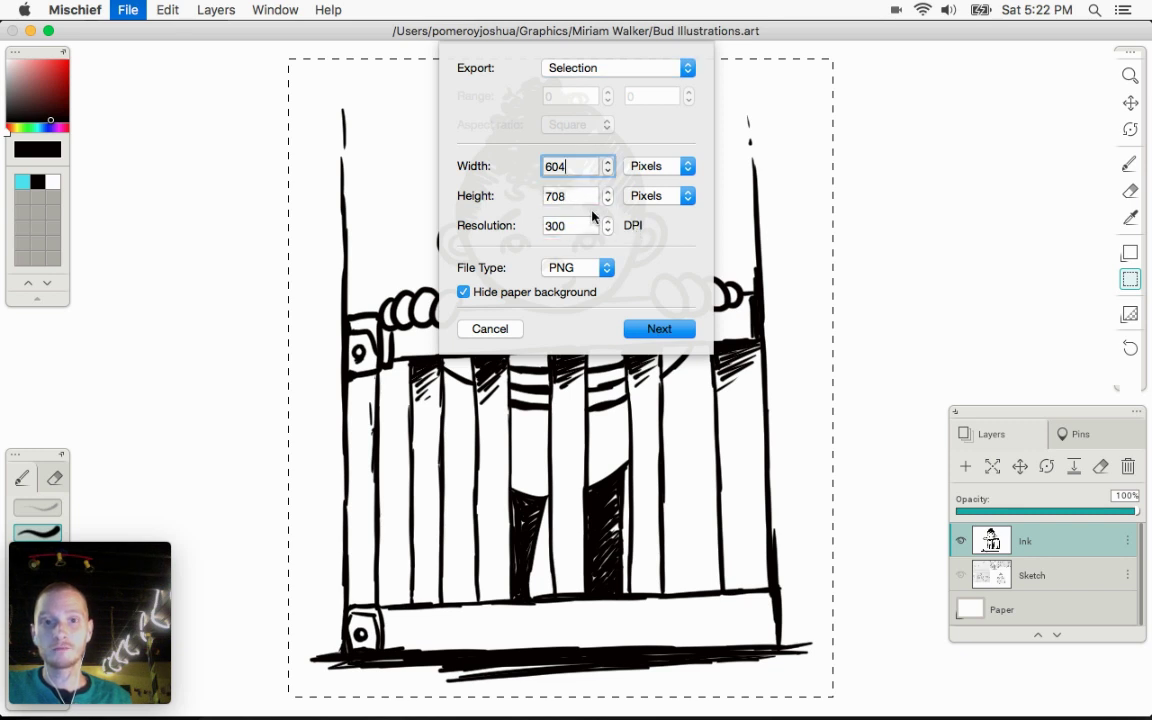
pyautogui.click(586, 196)
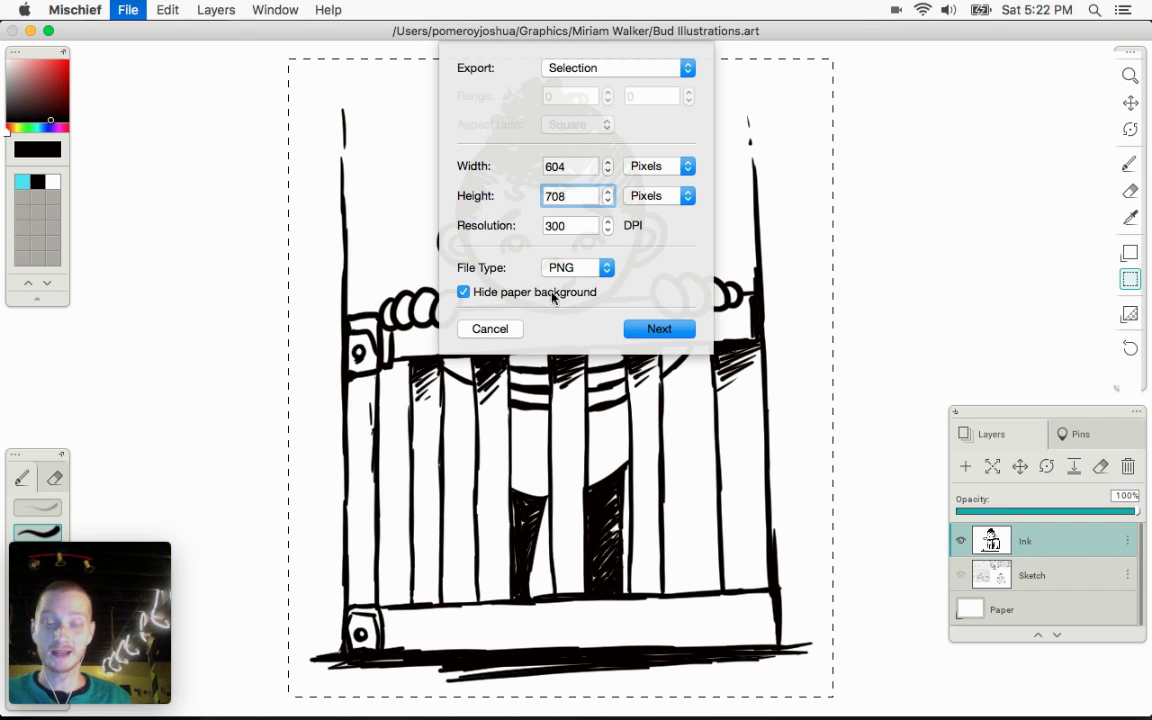
pyautogui.click(669, 330)
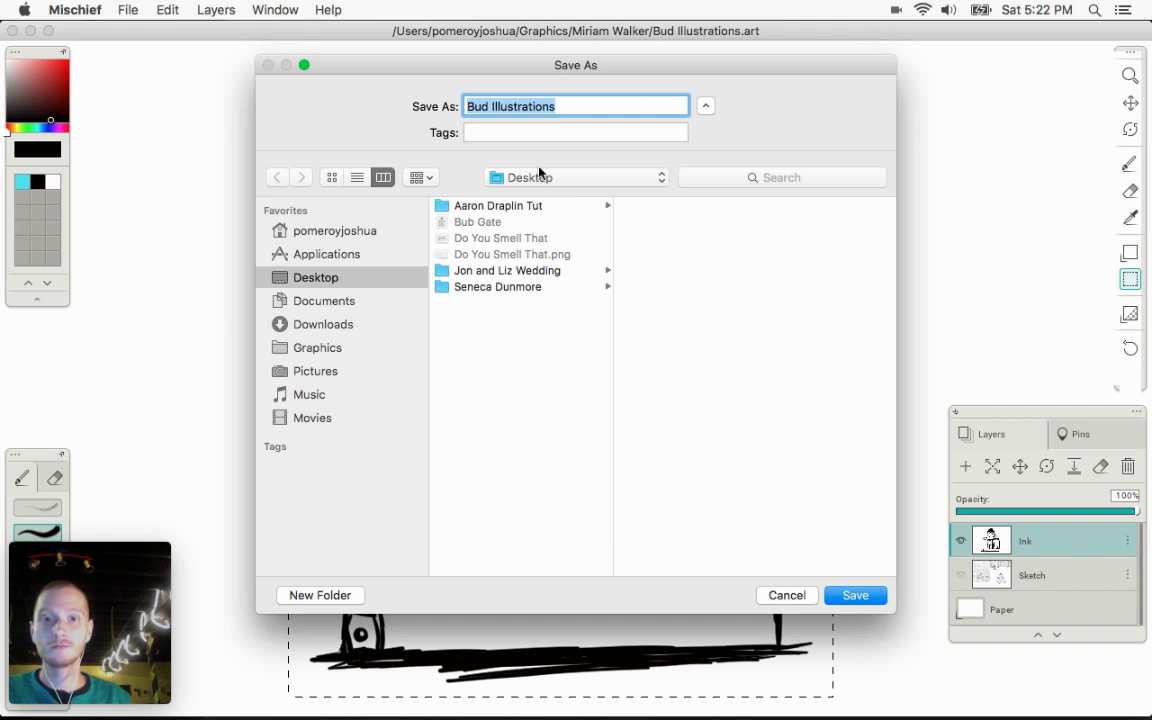
# Save the export to the Desktop as "Bub Baby Gate" and show the desktop
pyautogui.click(590, 108)
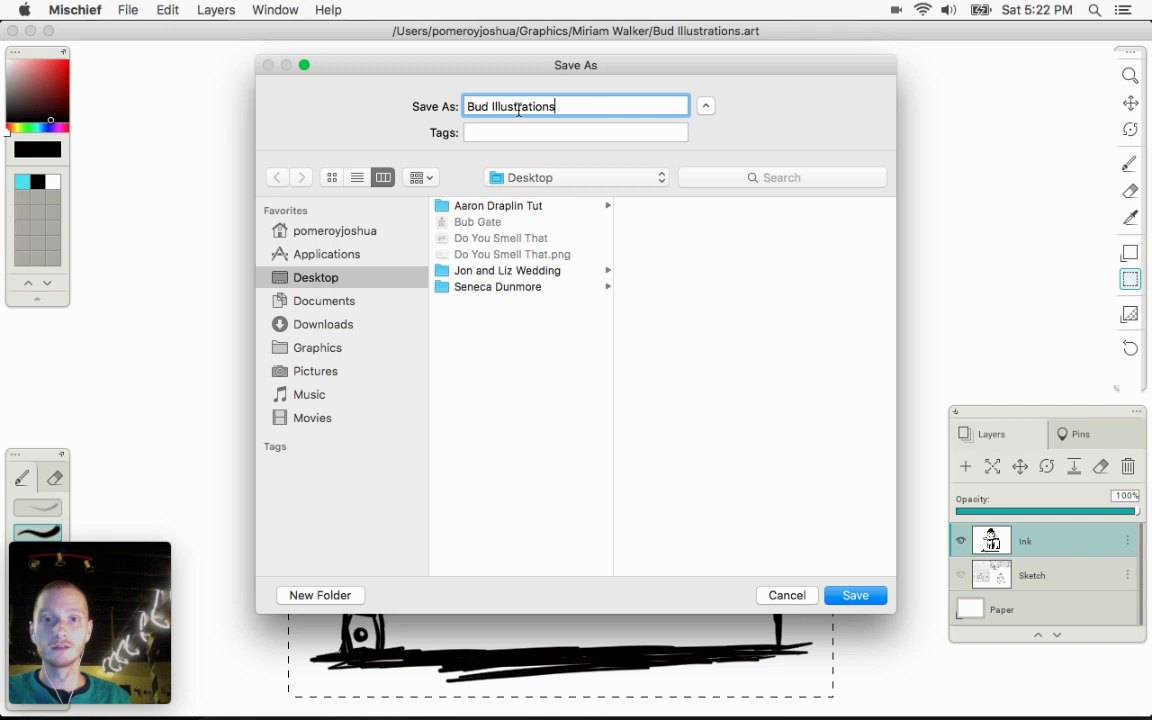
pyautogui.doubleClick(534, 106)
pyautogui.press('BackSpace')
pyautogui.press('BackSpace')
pyautogui.press('BackSpace')
pyautogui.press('BackSpace')
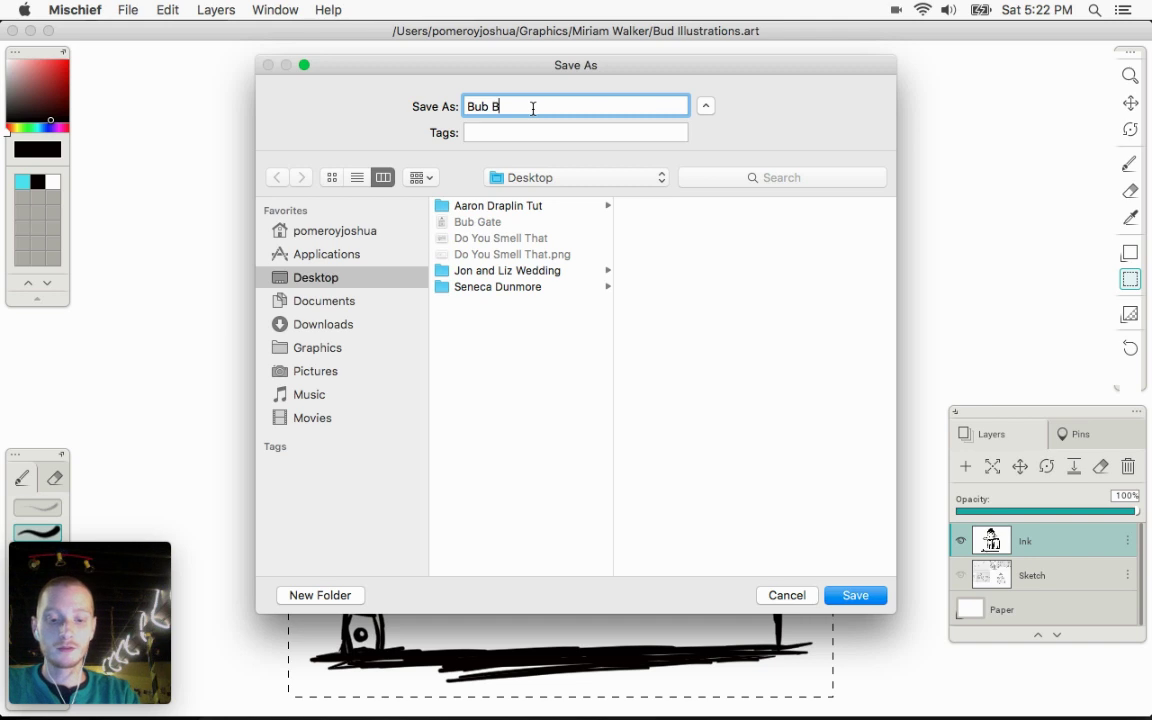
pyautogui.write('ub Baby Gate')
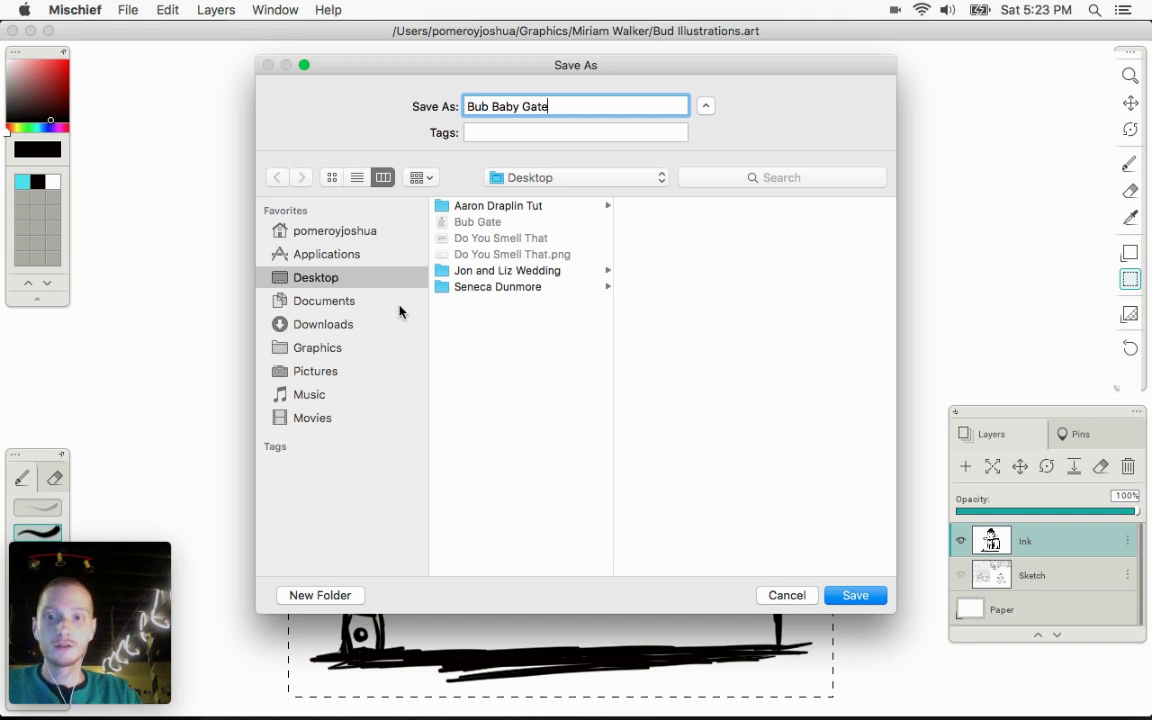
pyautogui.click(845, 597)
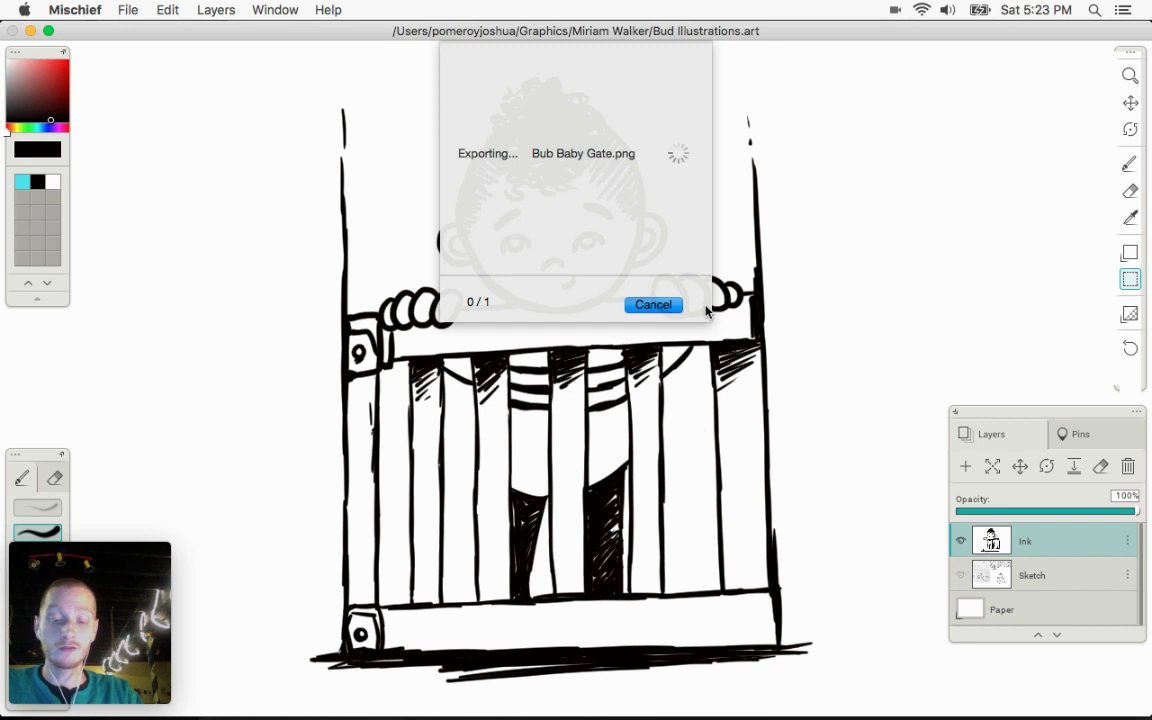
pyautogui.press('F11')
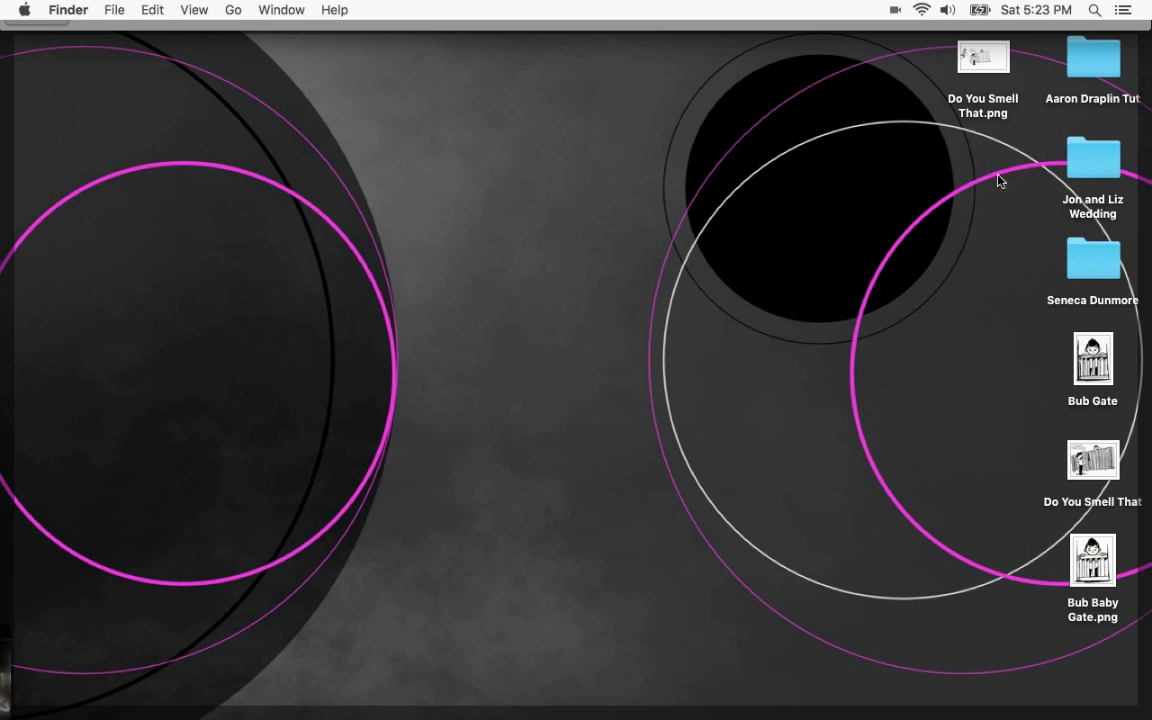
# Quick-preview the "Do You Smell That.png" export on the desktop
pyautogui.moveTo(999, 180); pyautogui.dragTo(884, 77)
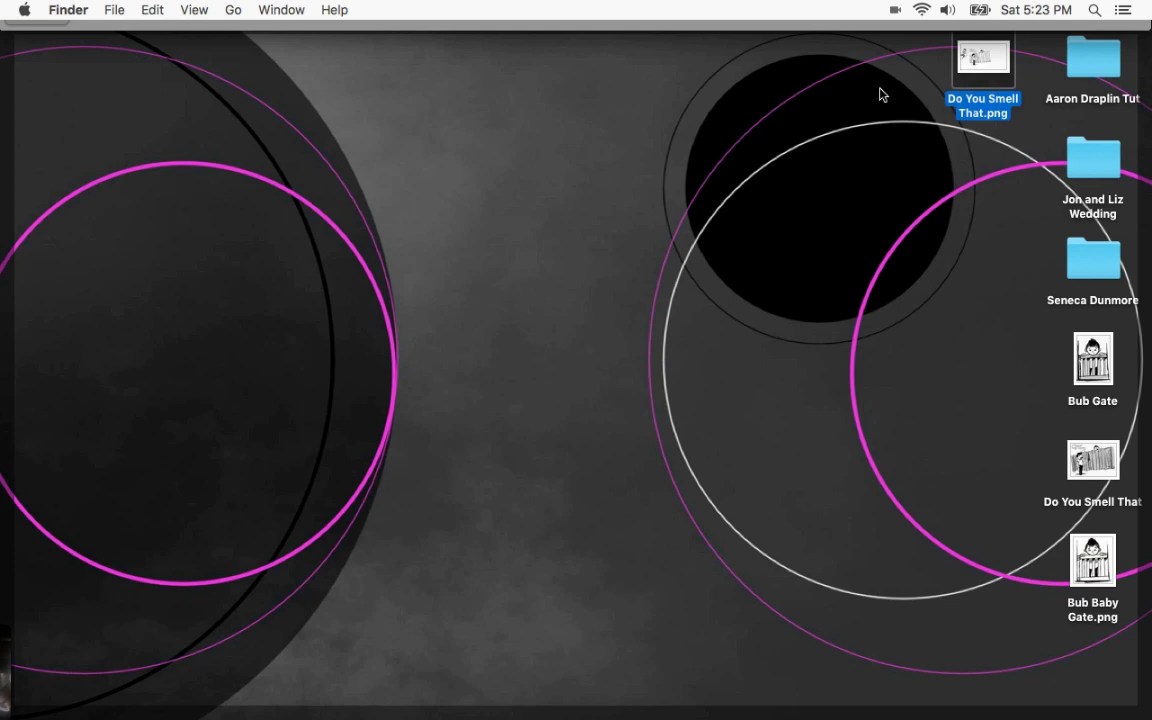
pyautogui.press('space')
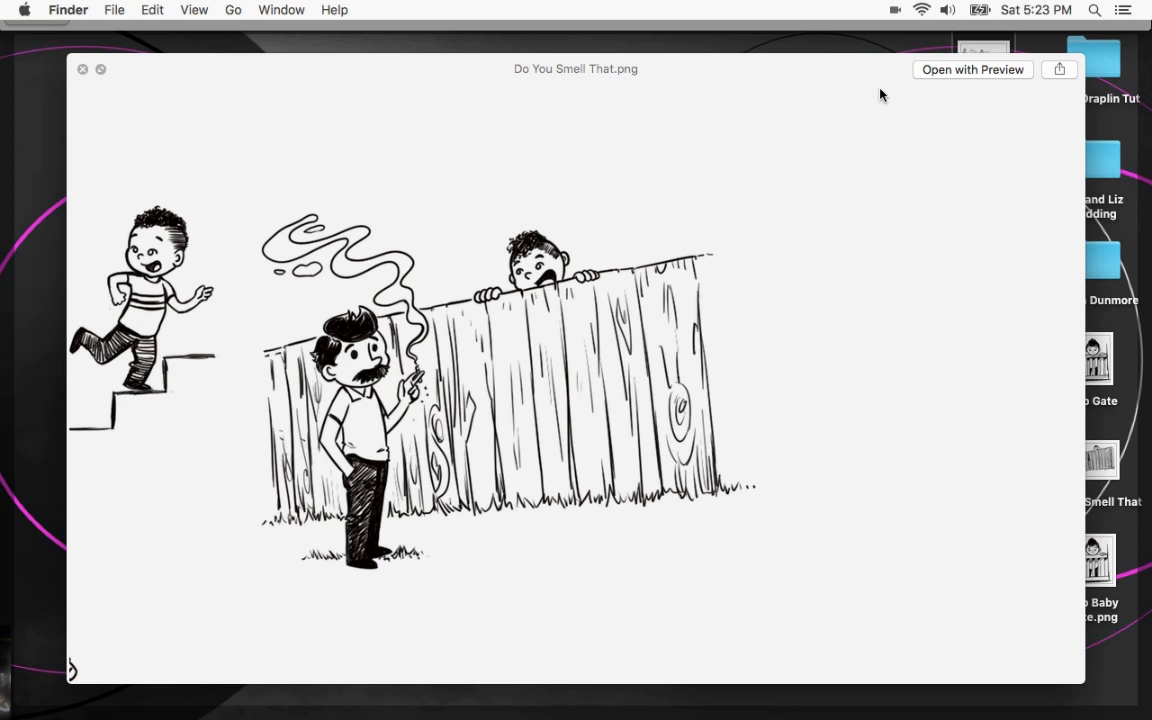
pyautogui.press('space')
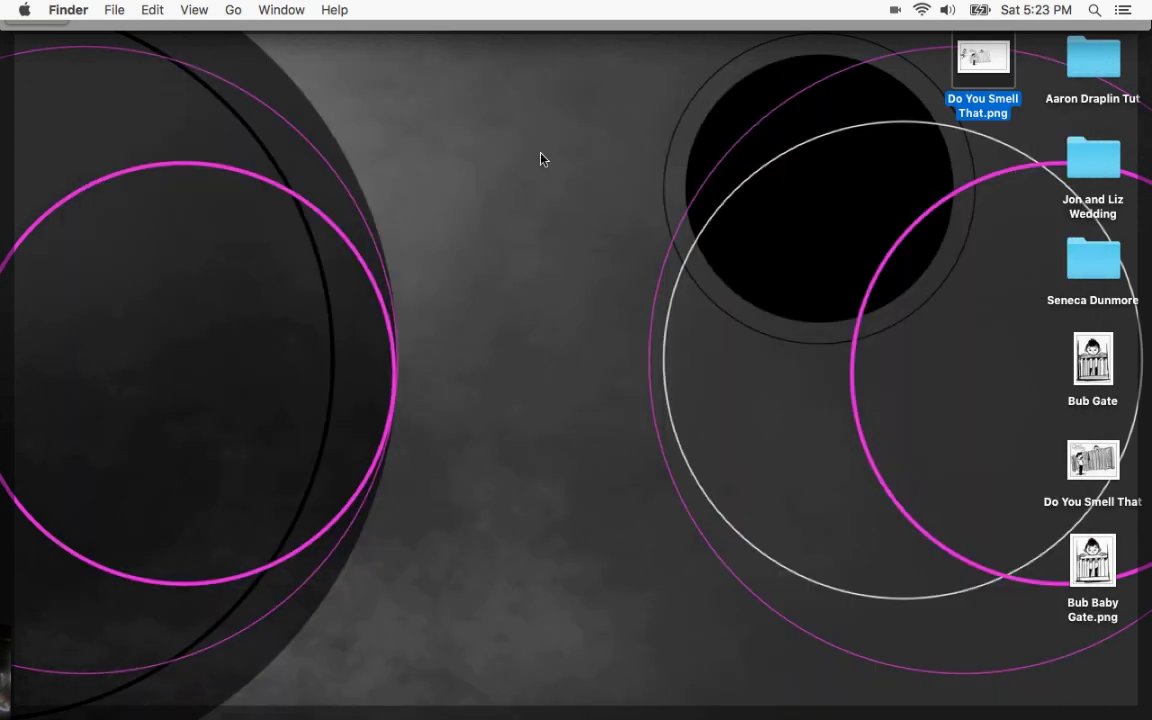
# Open "Do You Smell That.png" in Preview, inspect the fence linework at high magnification, and return to the desktop
pyautogui.doubleClick(988, 80)
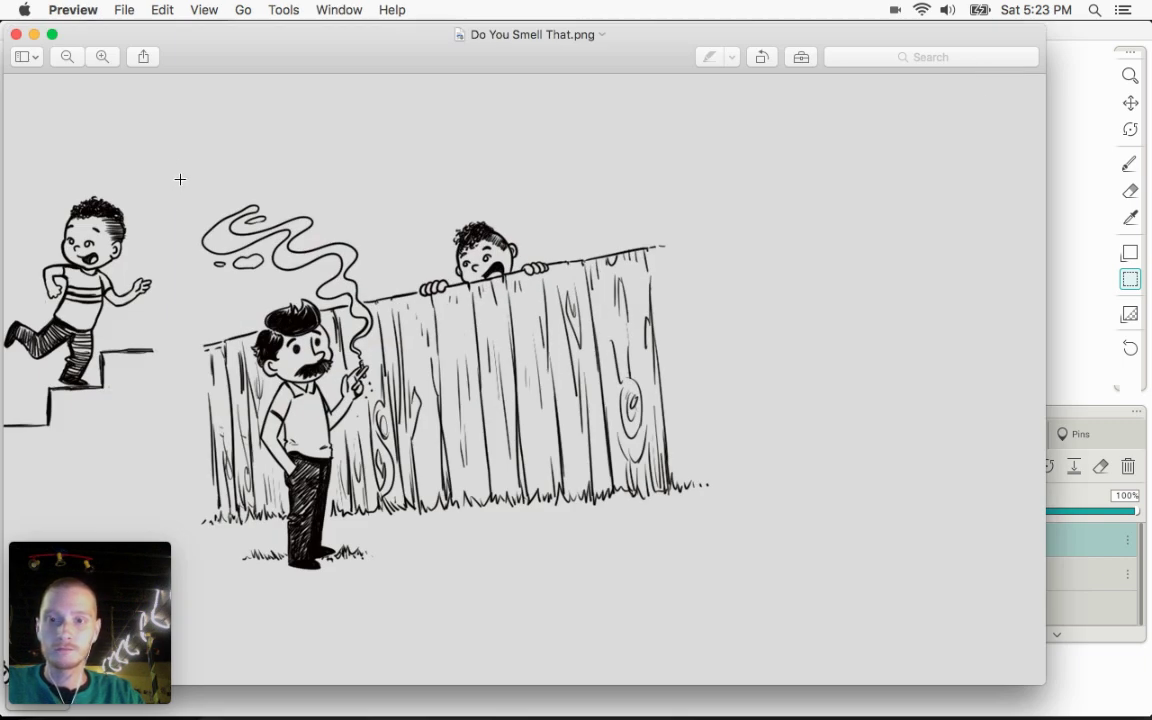
pyautogui.moveTo(180, 179); pyautogui.dragTo(716, 577)
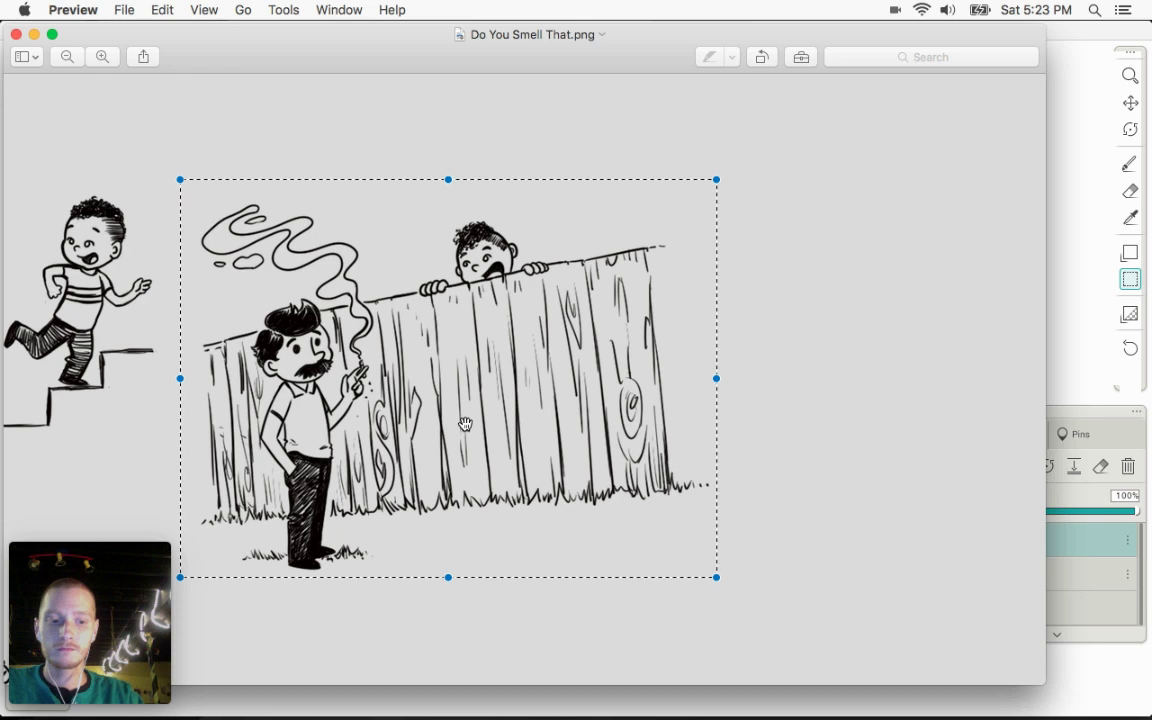
pyautogui.press('super+plus')
pyautogui.press('super+plus')
pyautogui.press('super+plus')
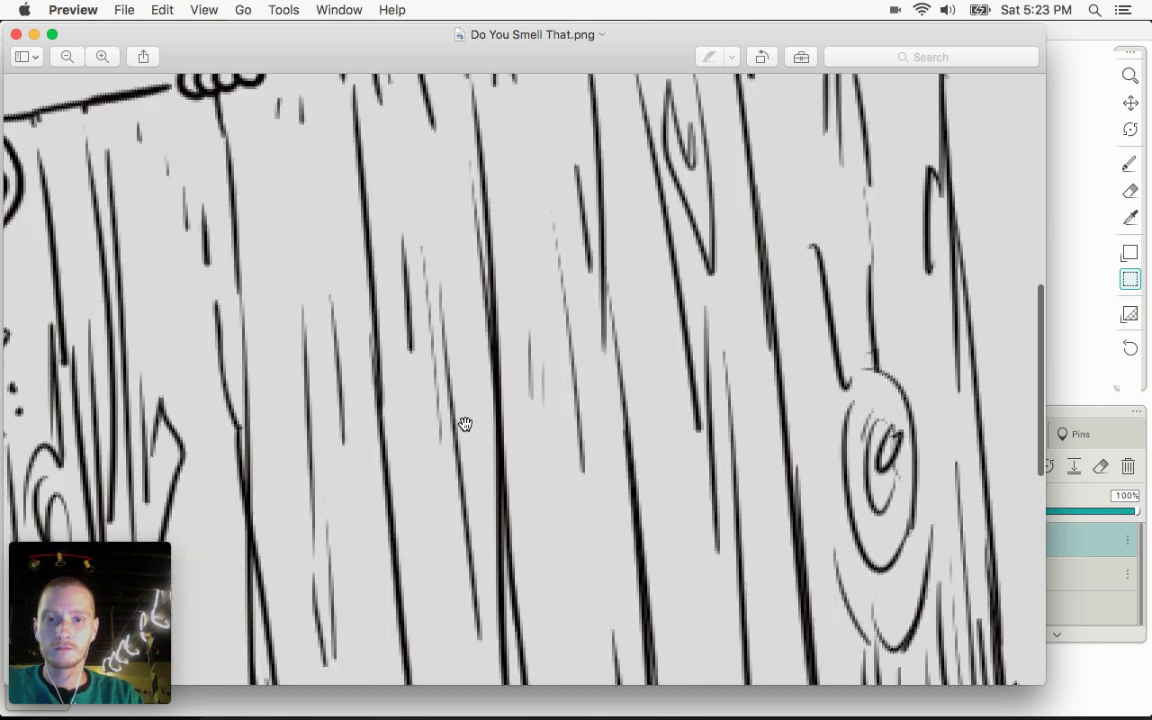
pyautogui.press('super+plus')
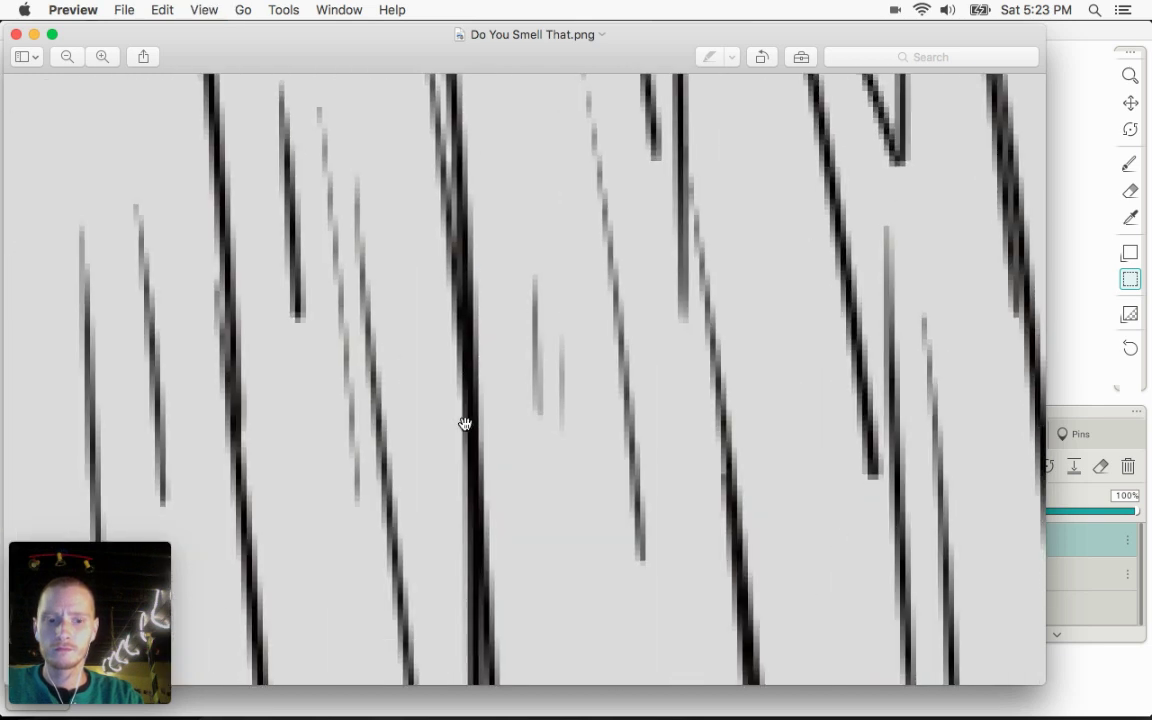
pyautogui.press('super+0')
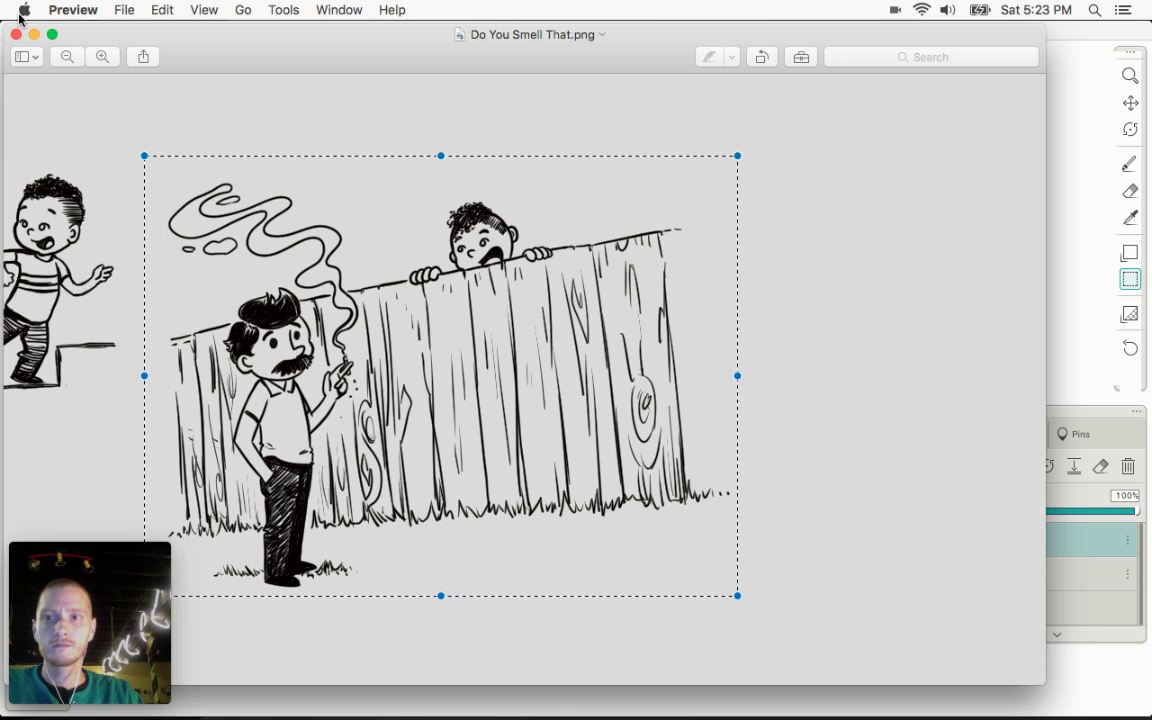
pyautogui.click(16, 34)
pyautogui.press('F11')
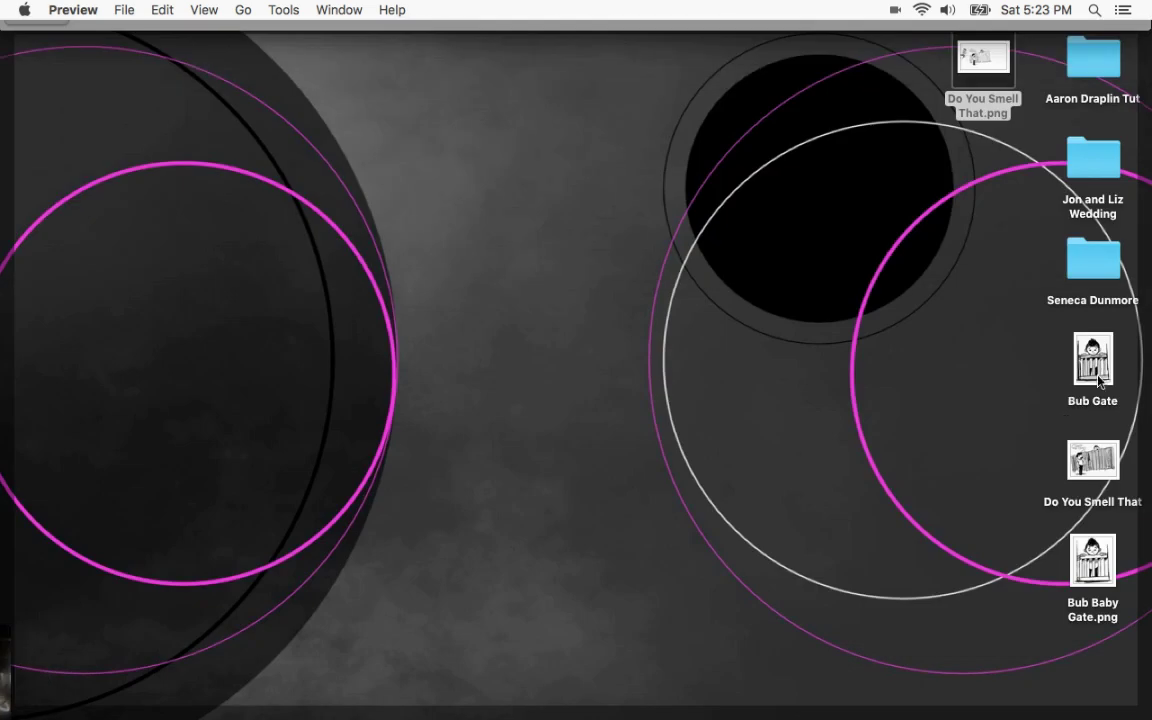
# Quick-preview the exported "Bub Baby Gate.png" on the desktop and switch back to Mischief
pyautogui.click(1082, 588)
pyautogui.press('space')
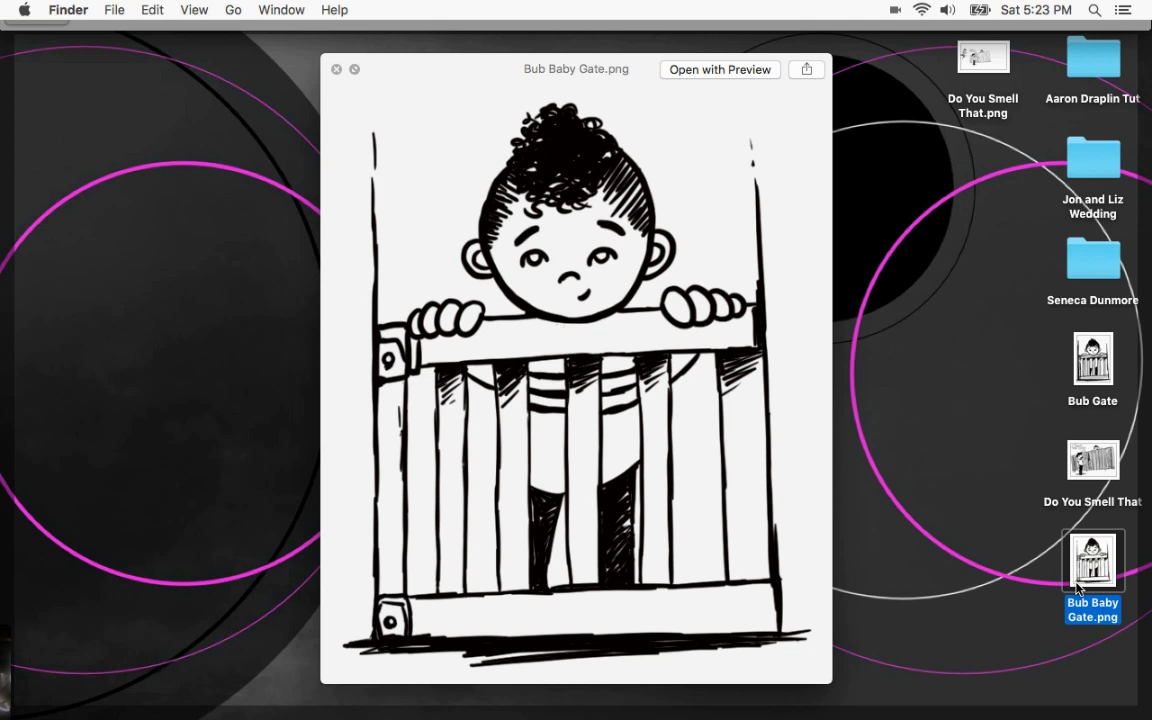
pyautogui.press('space')
pyautogui.moveTo(690, 692)
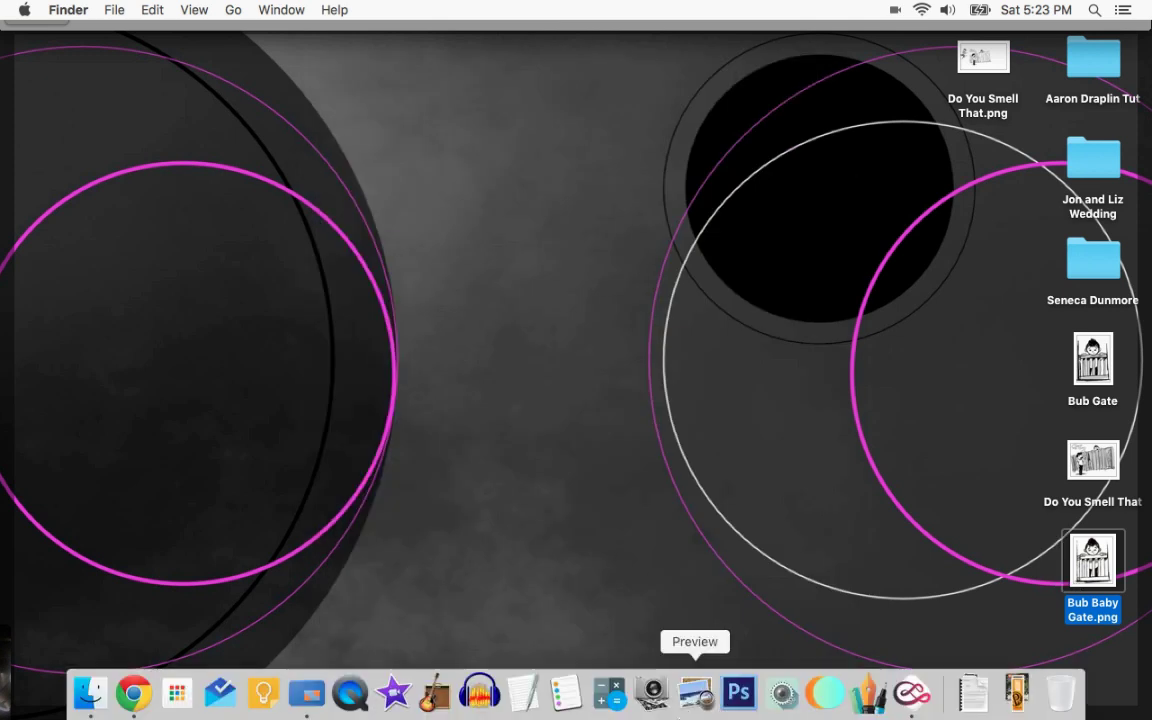
pyautogui.click(911, 693)
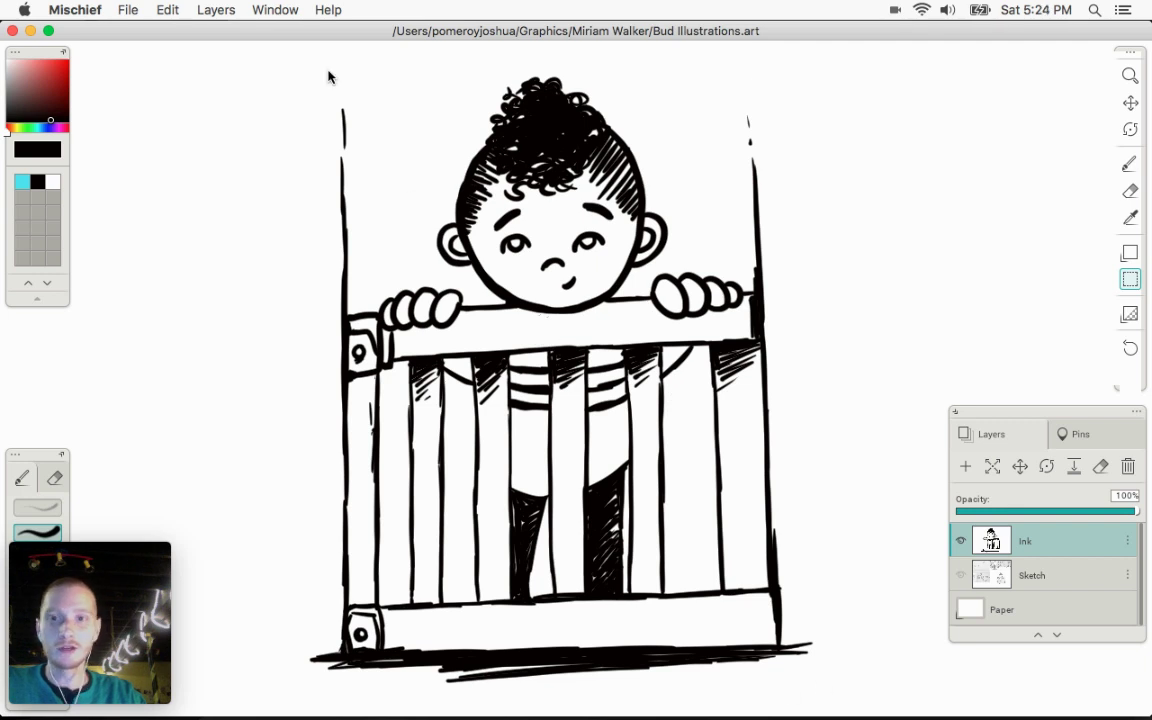
# Select a rectangular area around the whole crib drawing and start an image export of that selection
pyautogui.moveTo(302, 57); pyautogui.dragTo(829, 695)
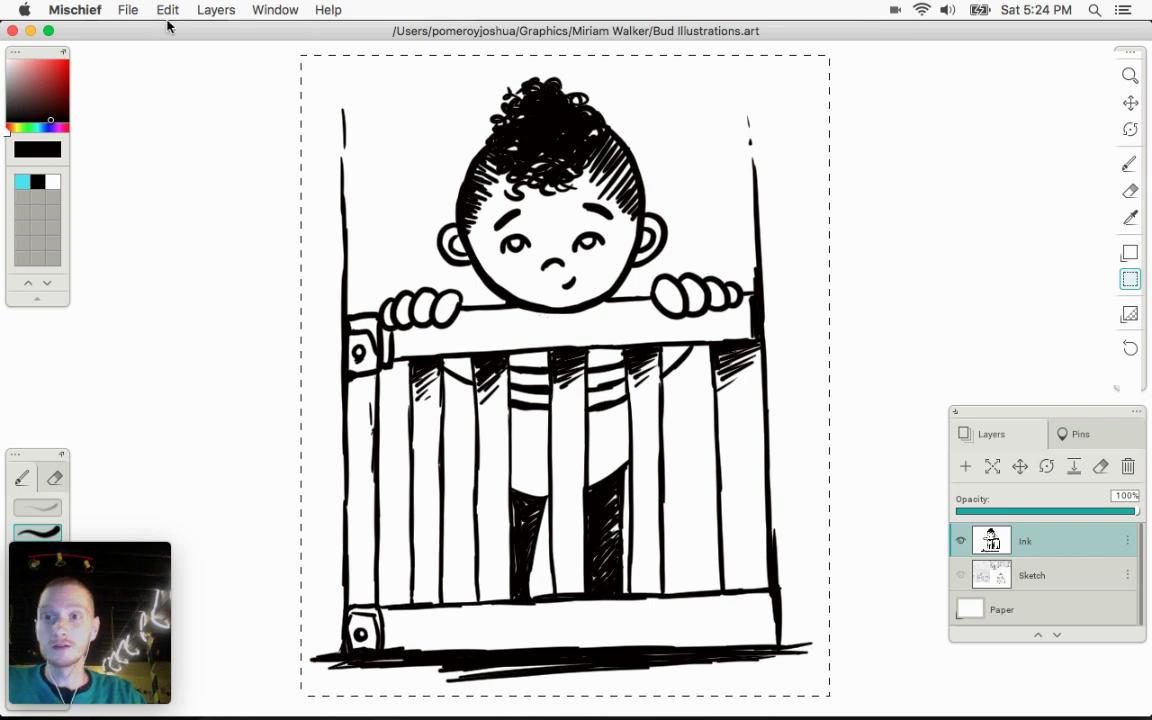
pyautogui.click(120, 9)
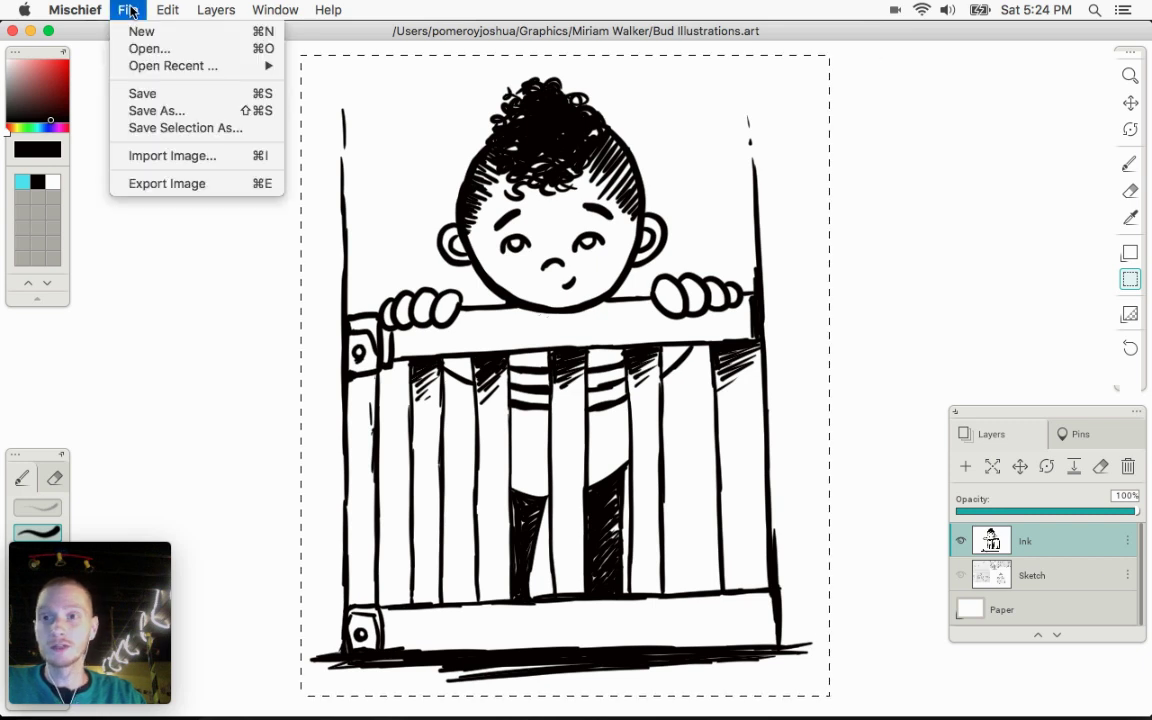
pyautogui.click(165, 186)
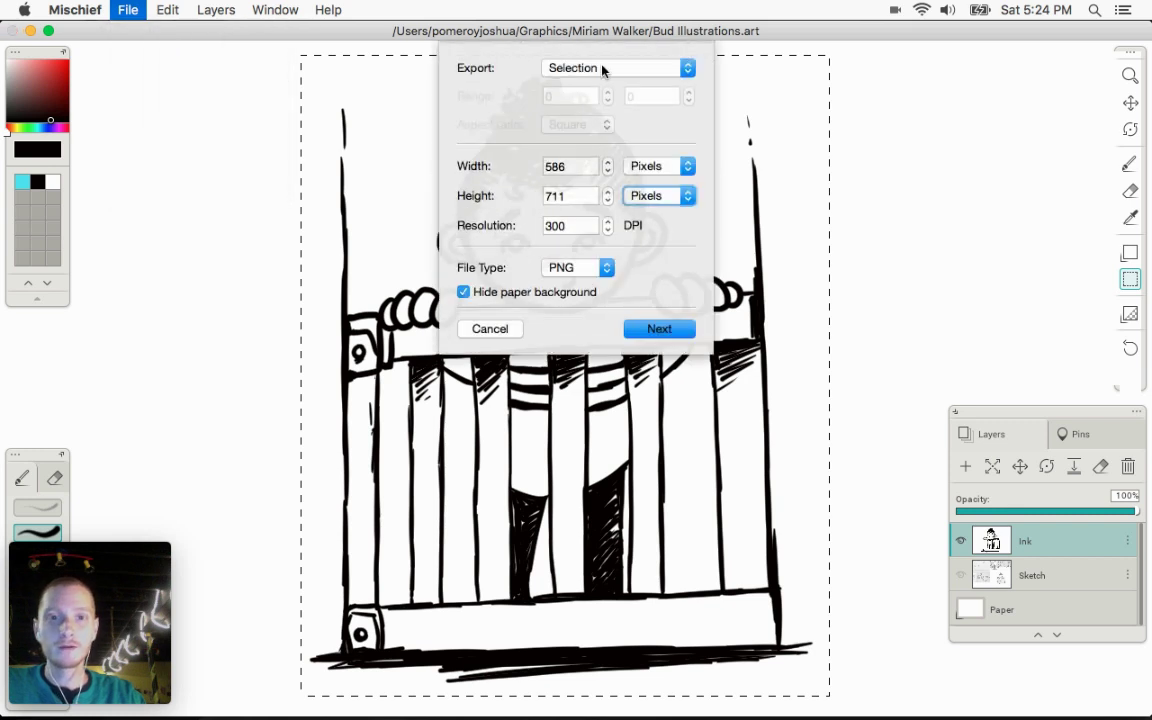
pyautogui.click(604, 68)
pyautogui.click(603, 70)
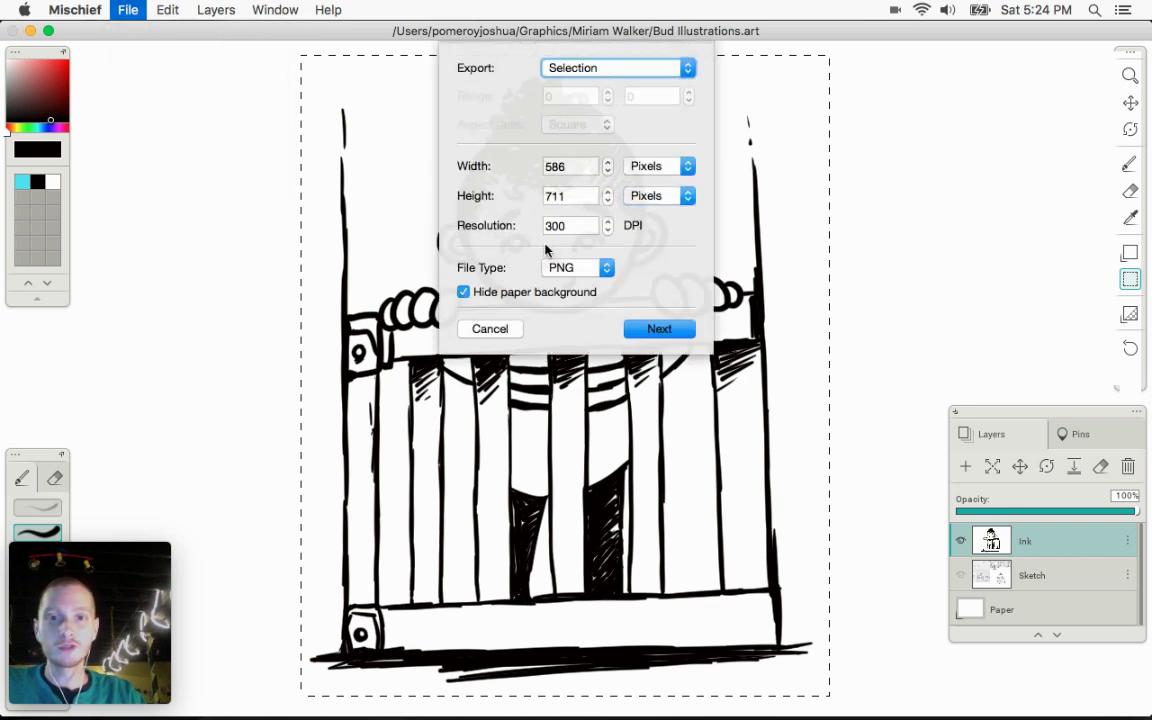
# Set the crib export's dimensions to inches, with a width of 4 inches and a resolution of 600 DPI
pyautogui.click(588, 172)
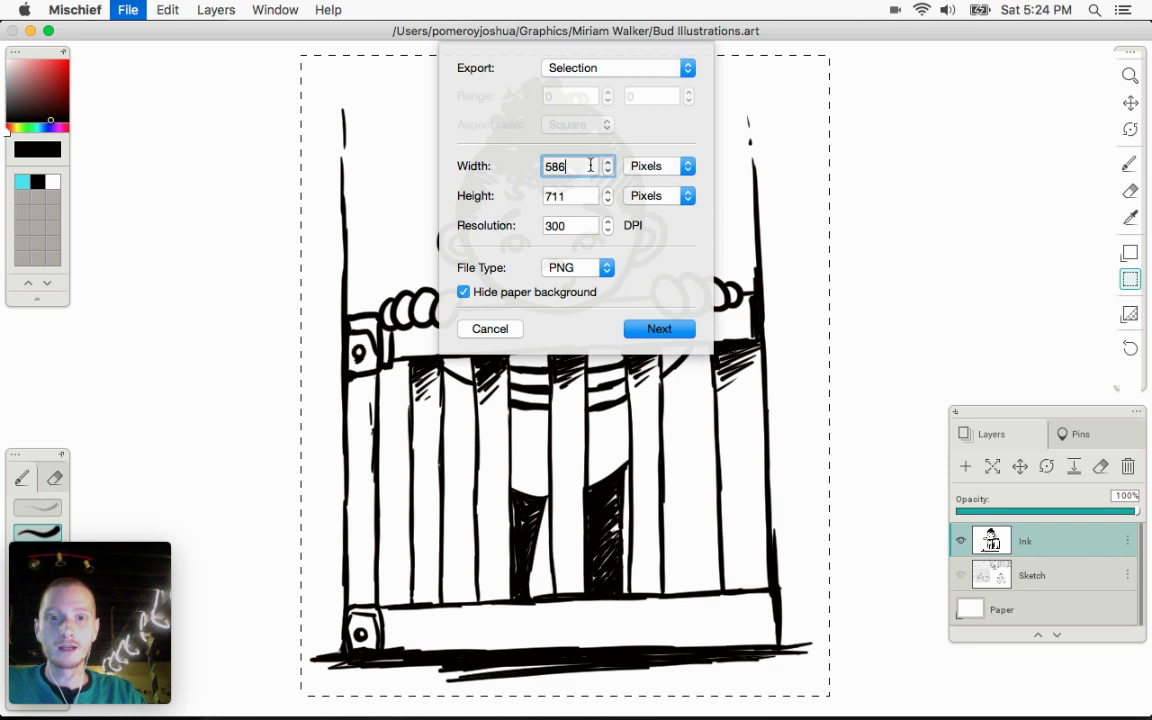
pyautogui.click(678, 166)
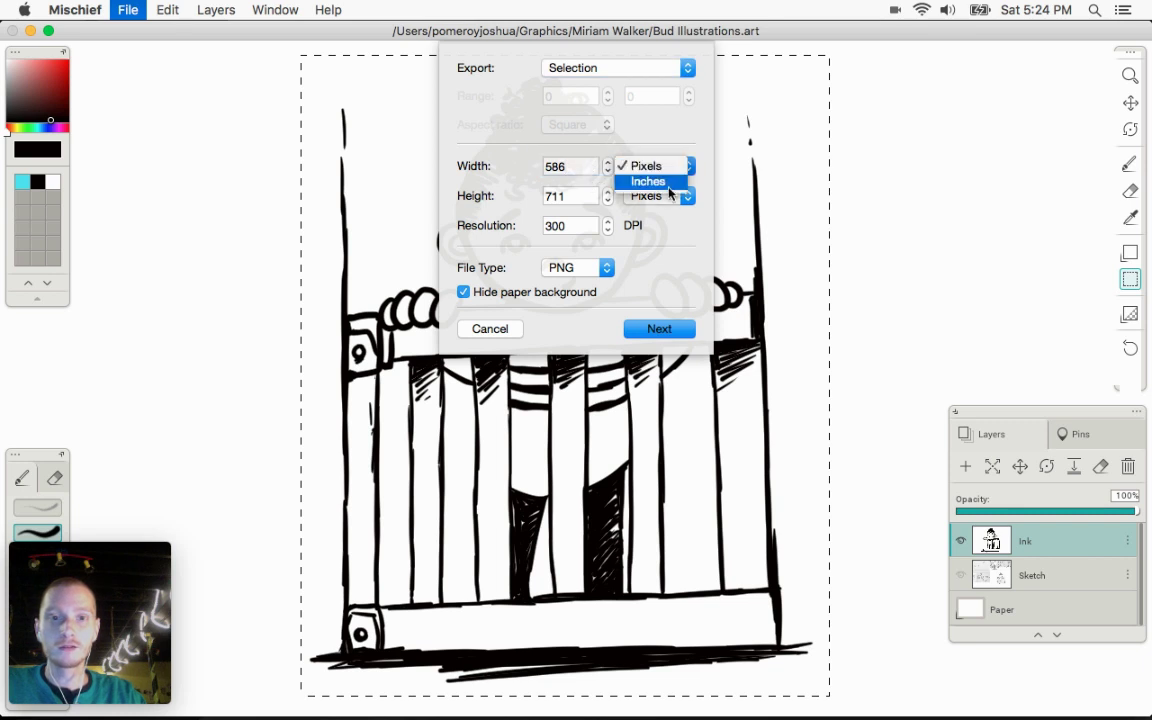
pyautogui.click(648, 181)
pyautogui.moveTo(596, 172); pyautogui.dragTo(536, 163)
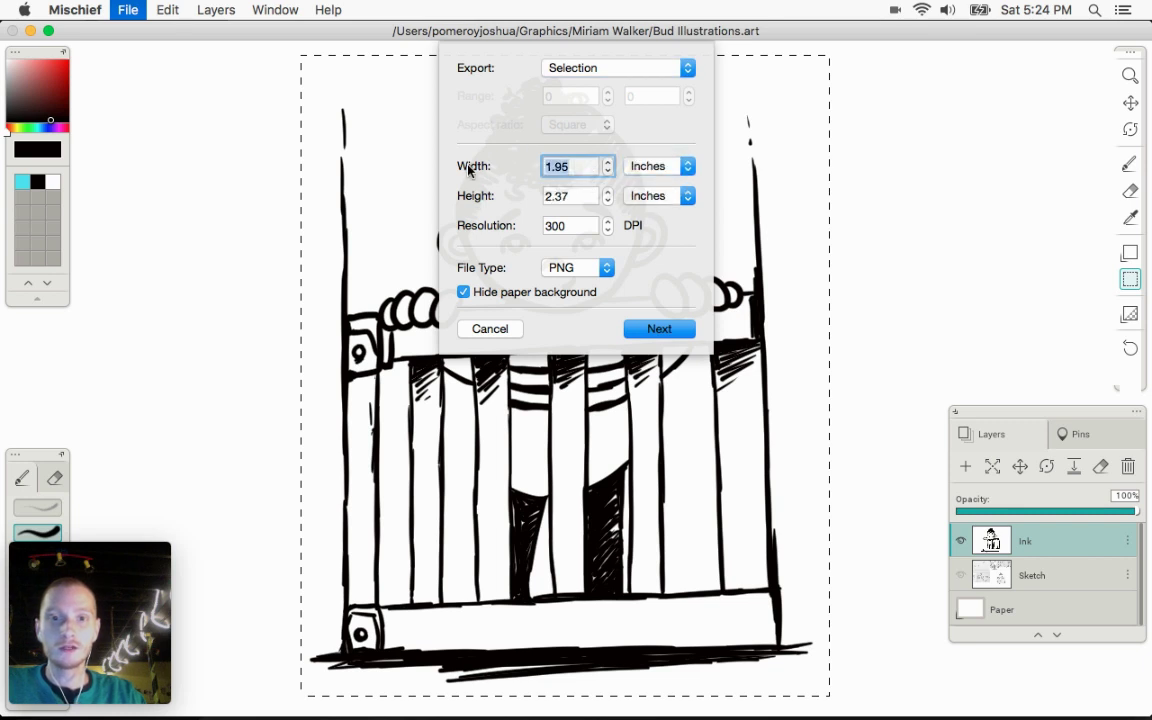
pyautogui.write('4')
pyautogui.click(584, 198)
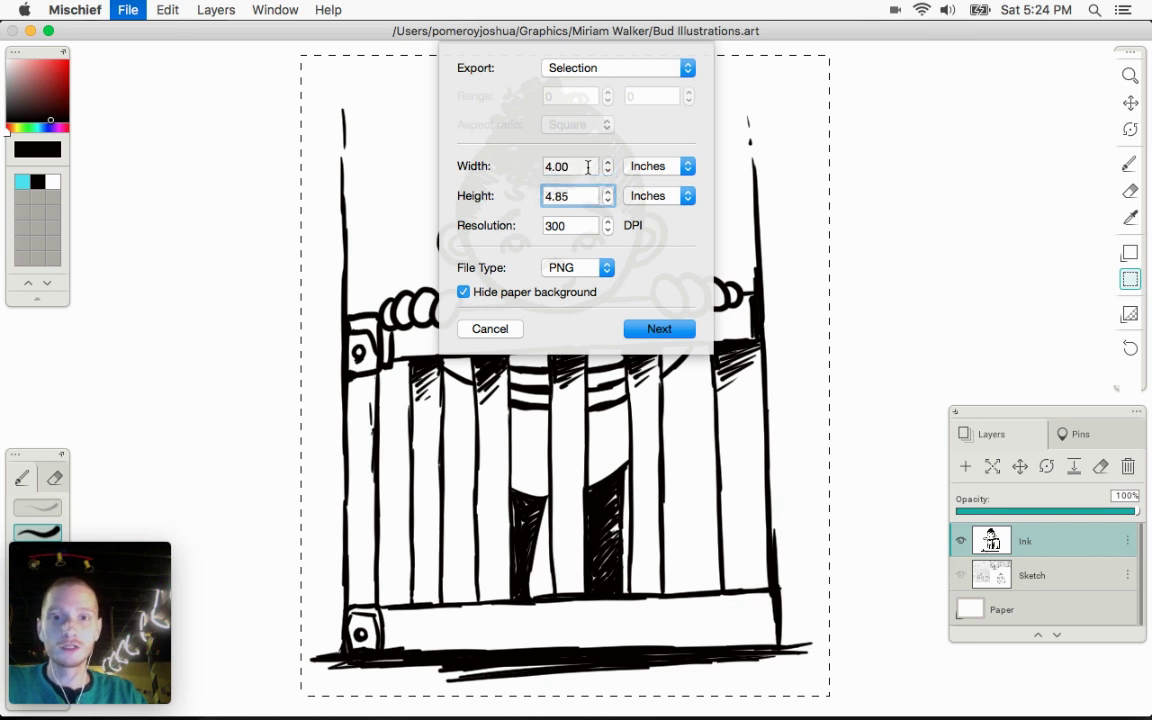
pyautogui.press('Tab')
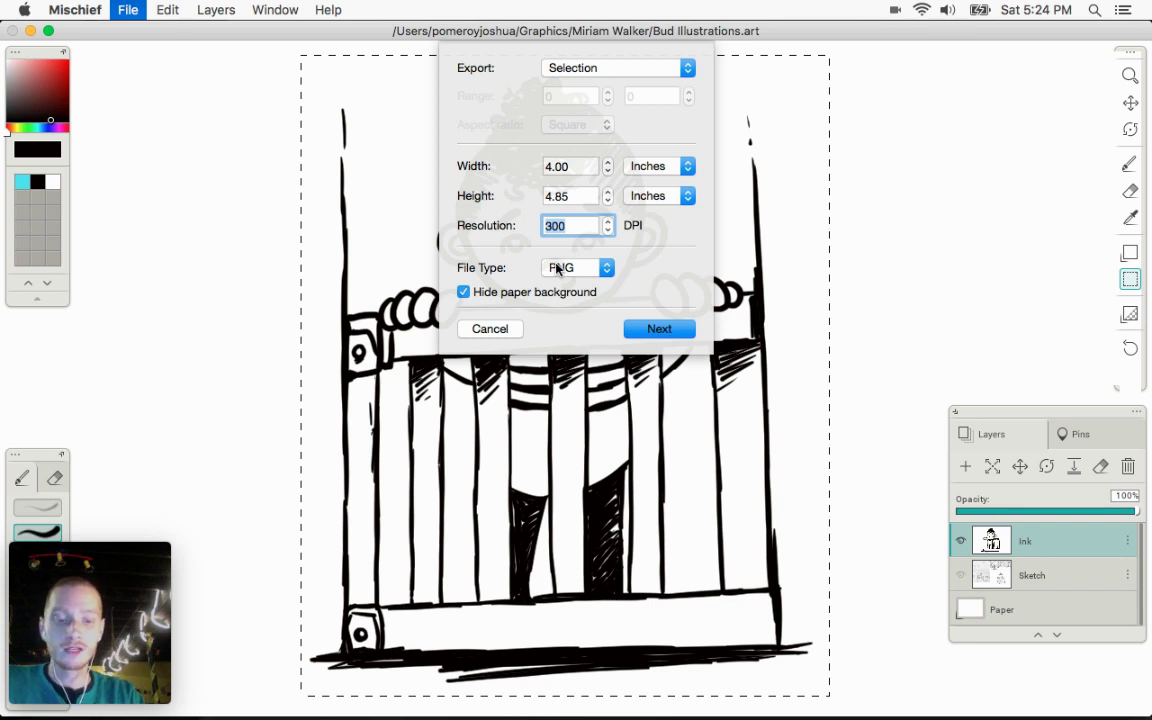
pyautogui.write('600')
pyautogui.click(586, 195)
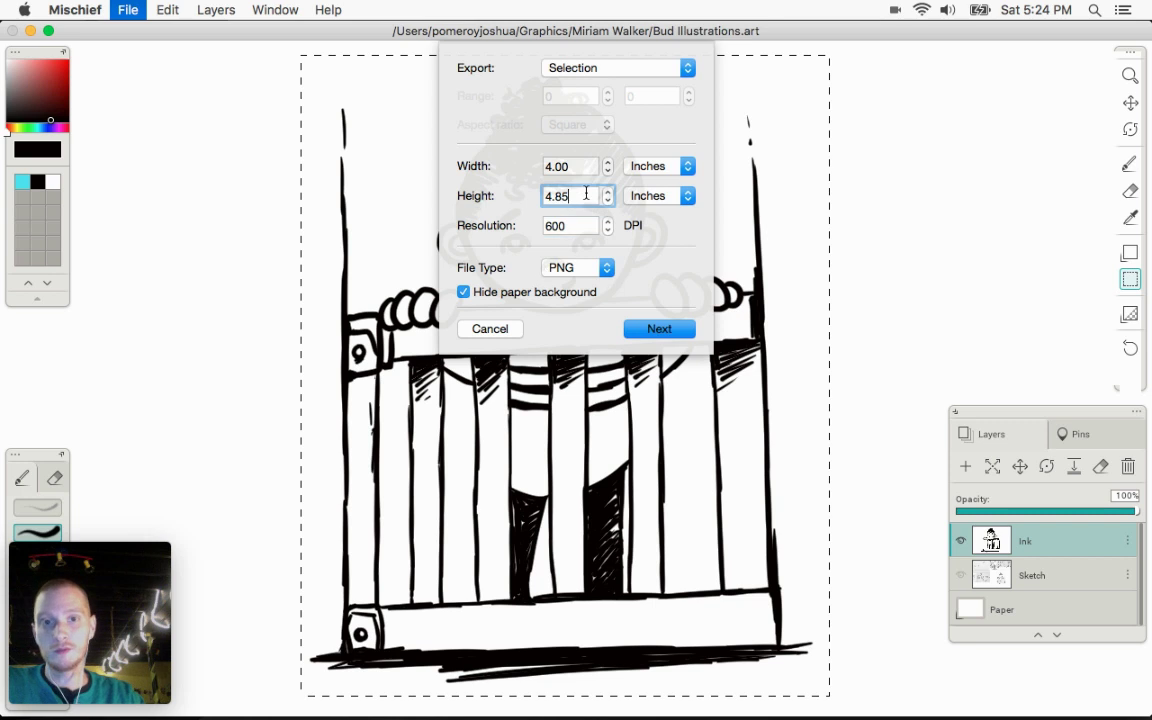
# Save the crib export to the Desktop, replacing the existing "Bub Baby Gate.png"
pyautogui.click(660, 329)
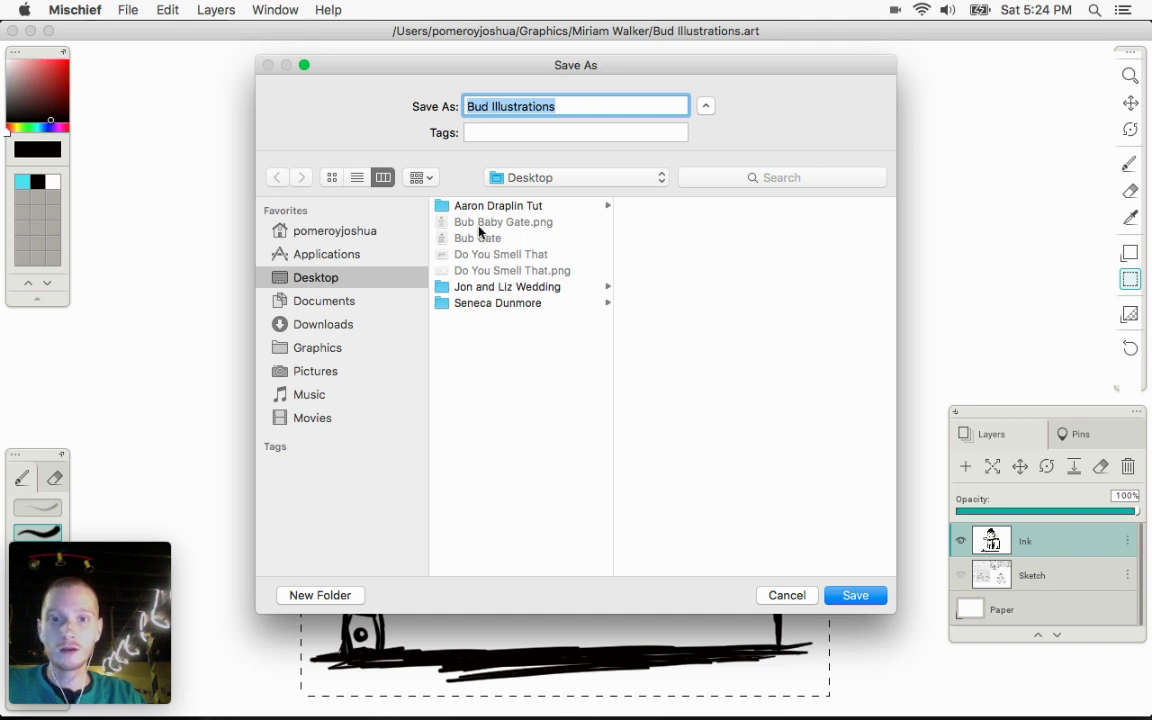
pyautogui.click(516, 224)
pyautogui.click(866, 598)
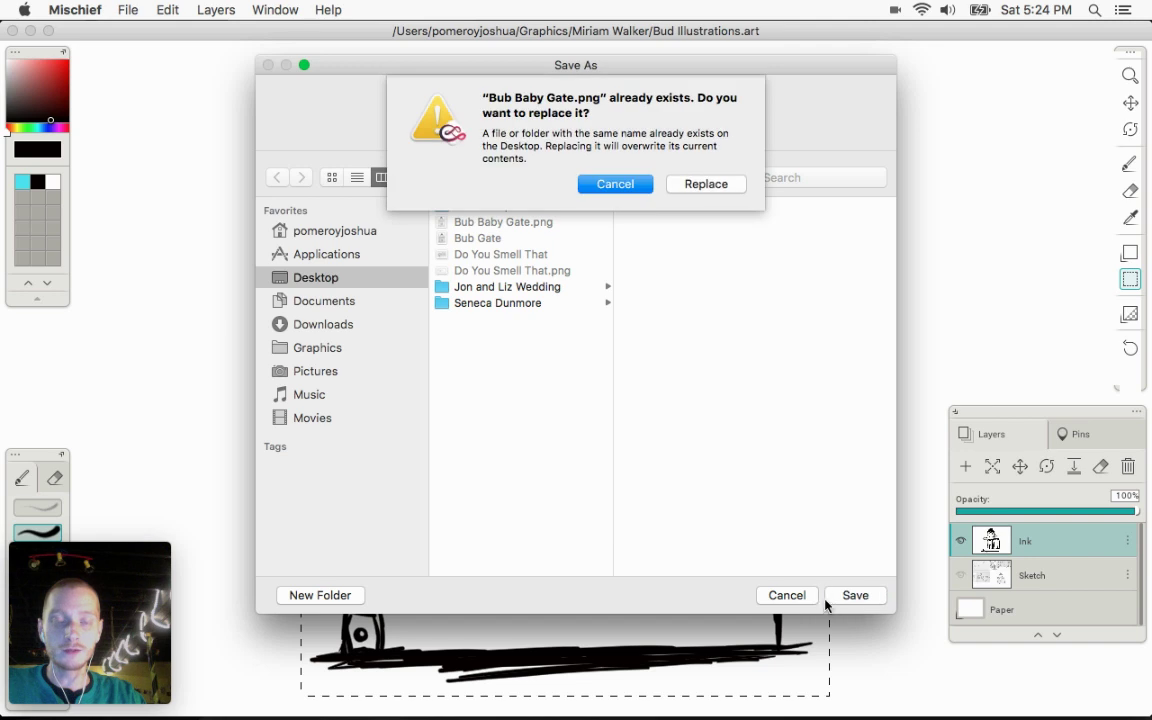
pyautogui.click(714, 191)
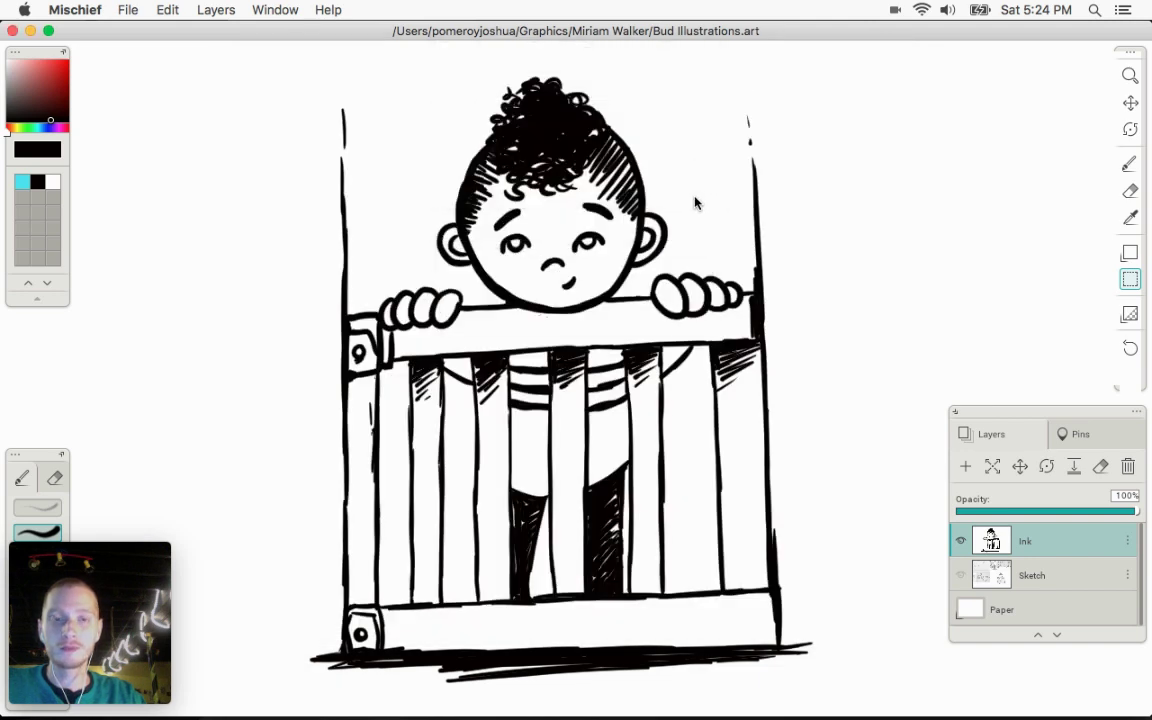
# Select a rectangular area enclosing the smoking man, the smoke and the whole fence drawing with the peeking boy
pyautogui.scroll(15, 588, 210)
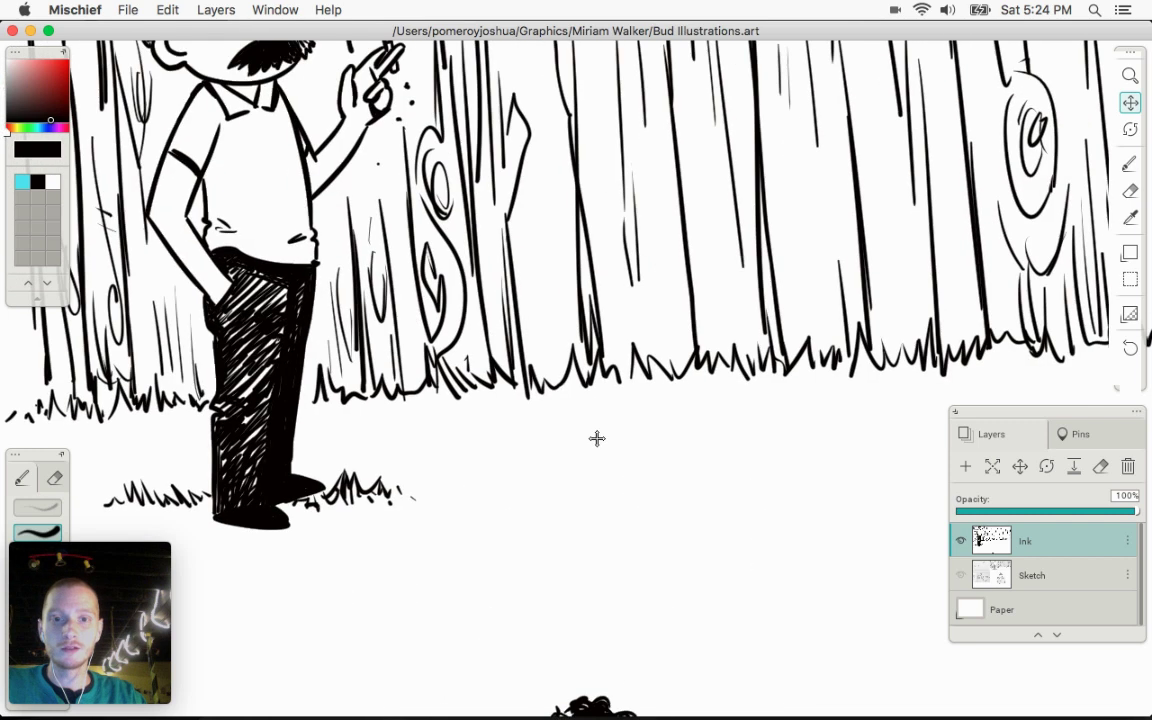
pyautogui.press('z')
pyautogui.moveTo(560, 414)
pyautogui.mouseDown()
pyautogui.moveTo(508, 345)
pyautogui.moveTo(517, 343)
pyautogui.moveTo(518, 459)
pyautogui.mouseUp()
pyautogui.press('space')
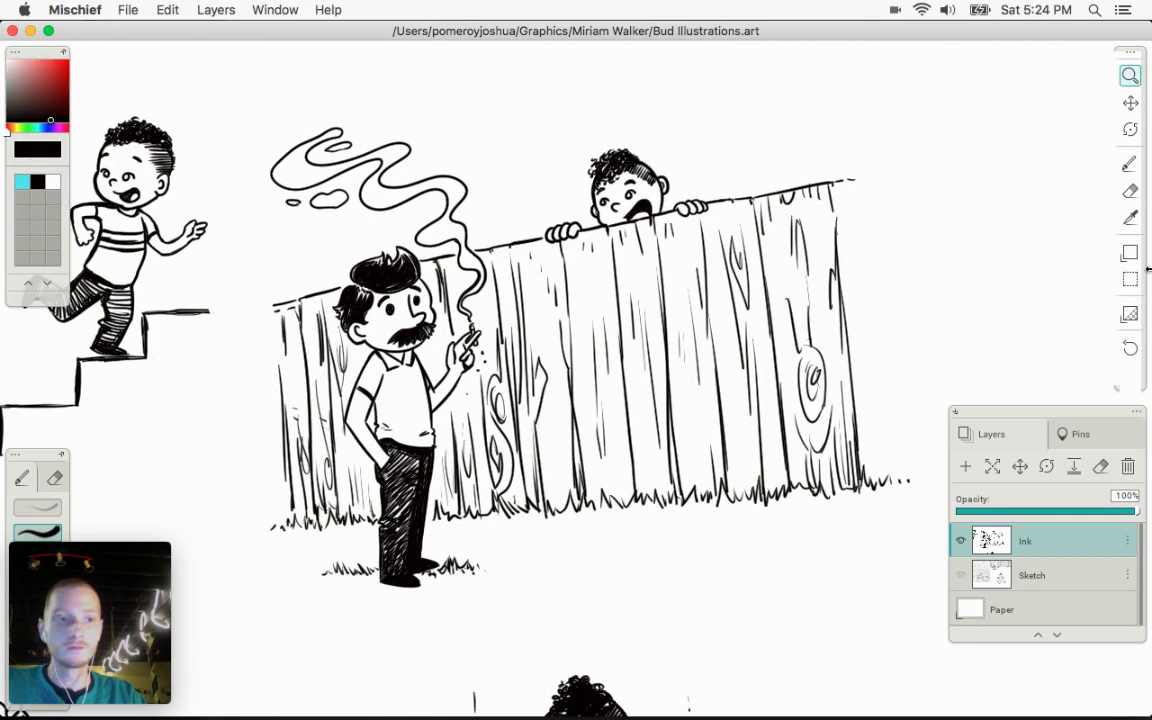
pyautogui.click(1130, 279)
pyautogui.moveTo(255, 112); pyautogui.dragTo(922, 605)
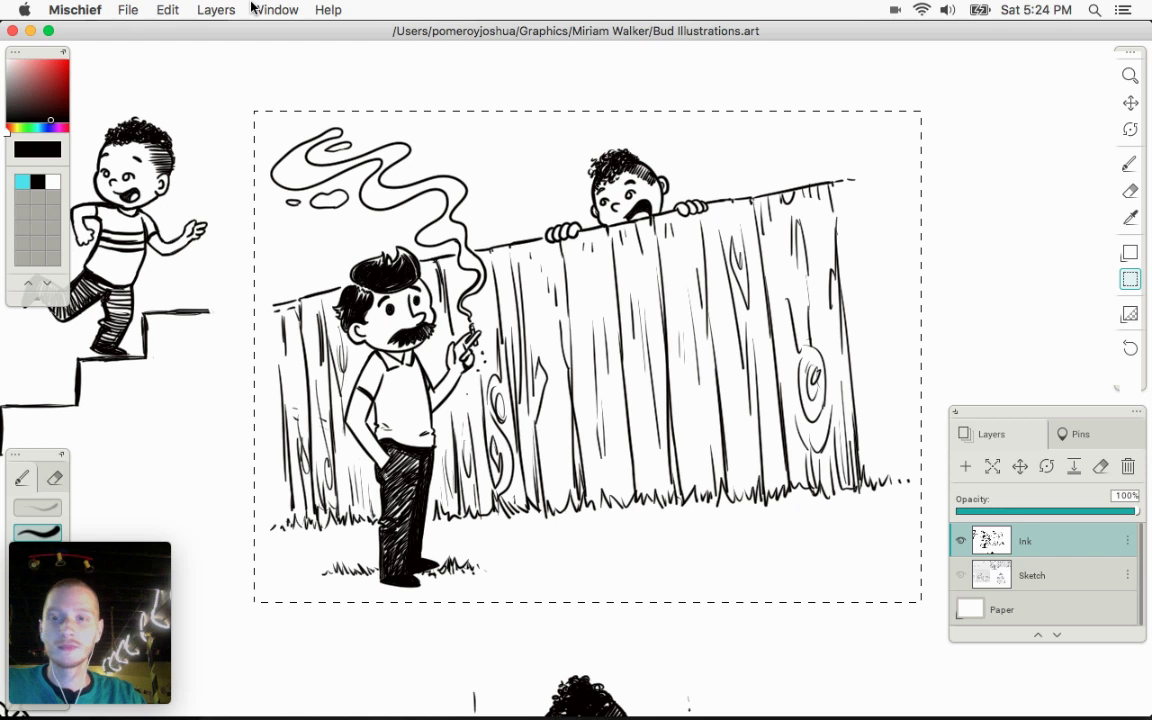
# Start an image export of the fence selection in inches, with a height of 4 inches at 600 DPI, as PNG
pyautogui.click(128, 10)
pyautogui.click(140, 182)
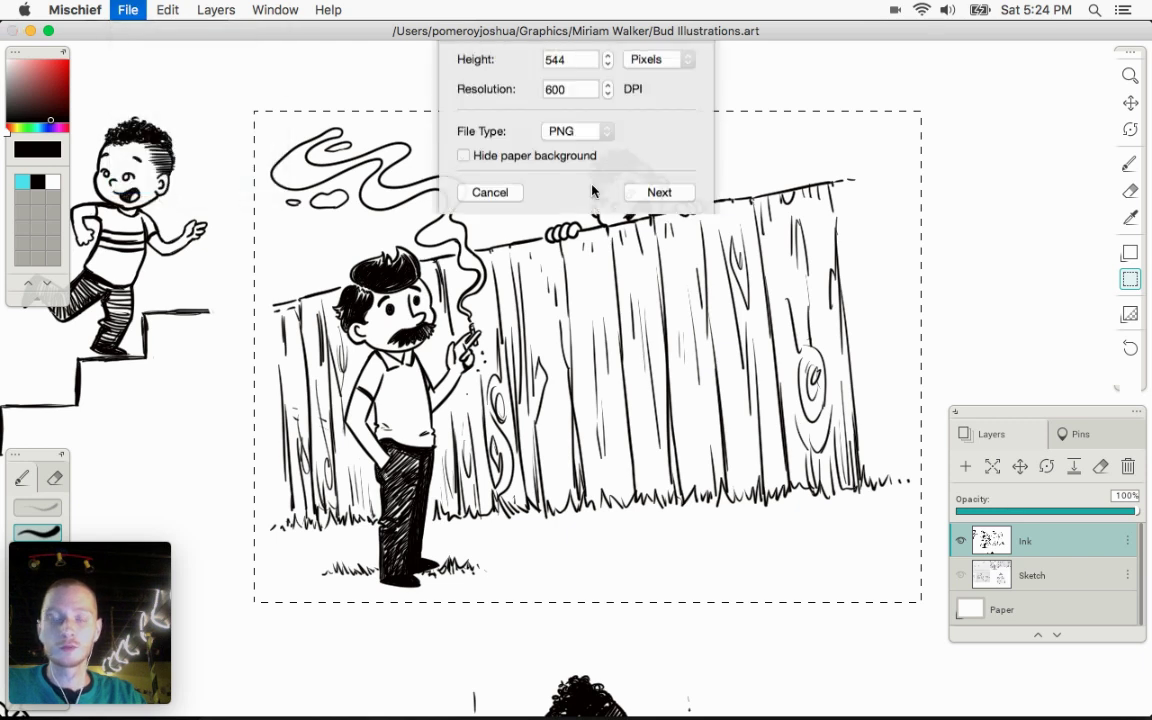
pyautogui.click(658, 166)
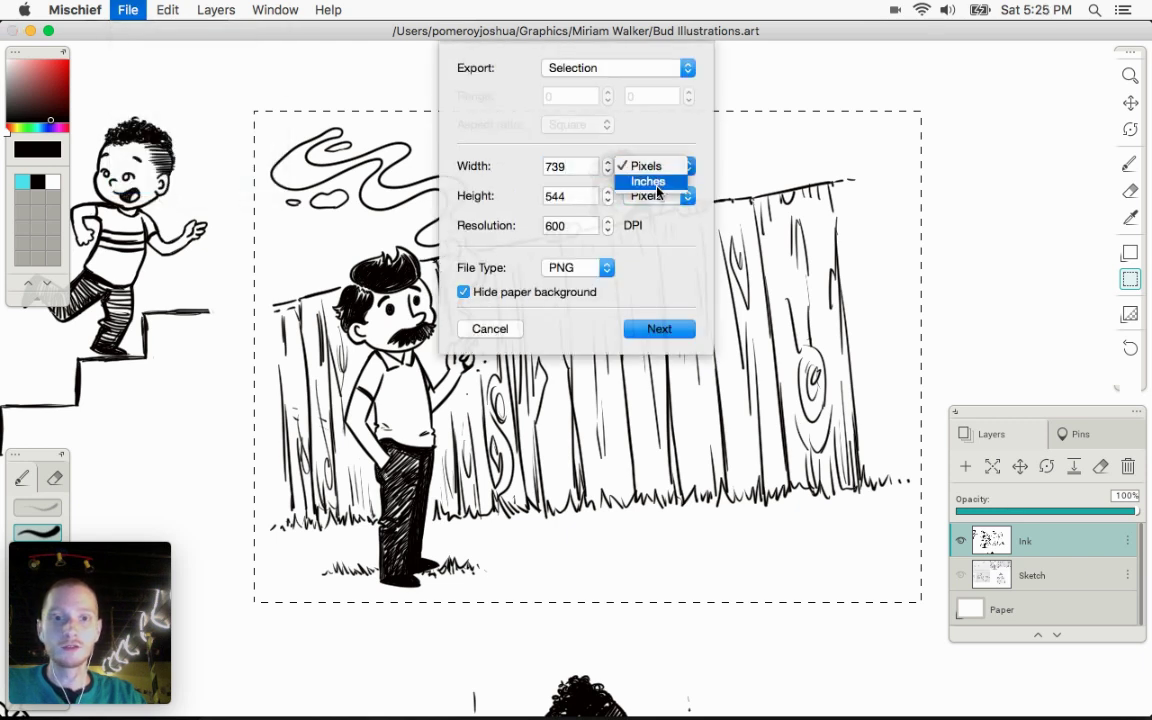
pyautogui.click(650, 180)
pyautogui.click(585, 167)
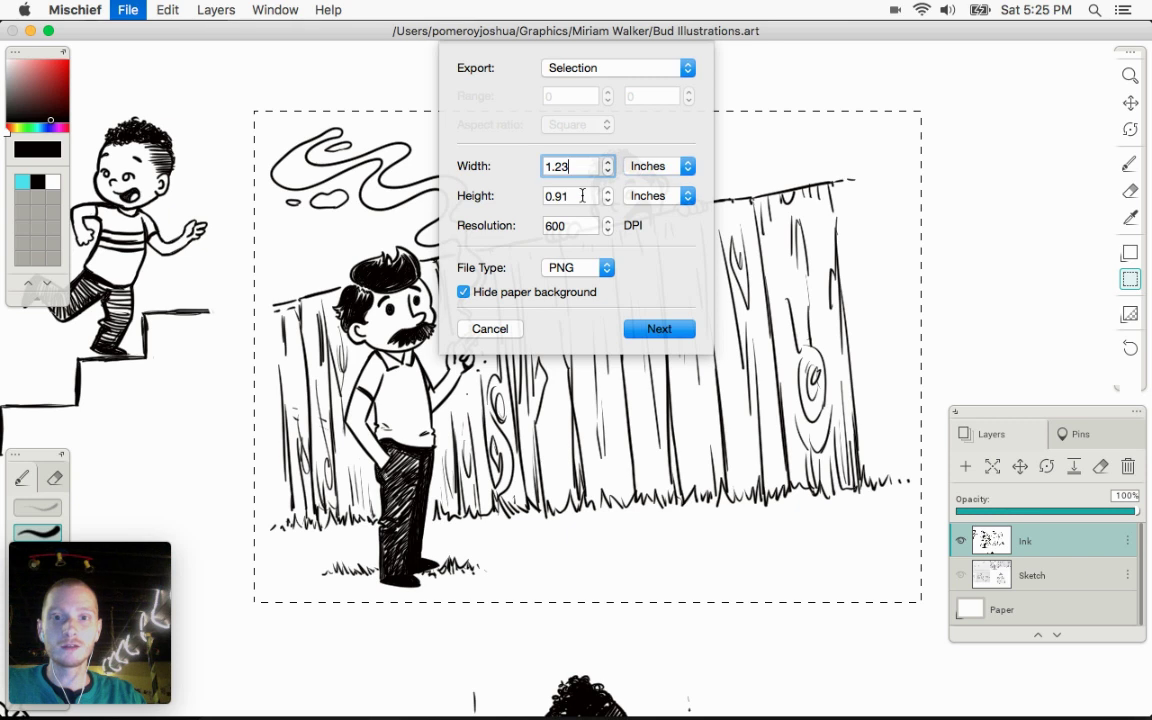
pyautogui.moveTo(584, 197); pyautogui.dragTo(465, 196)
pyautogui.write('4')
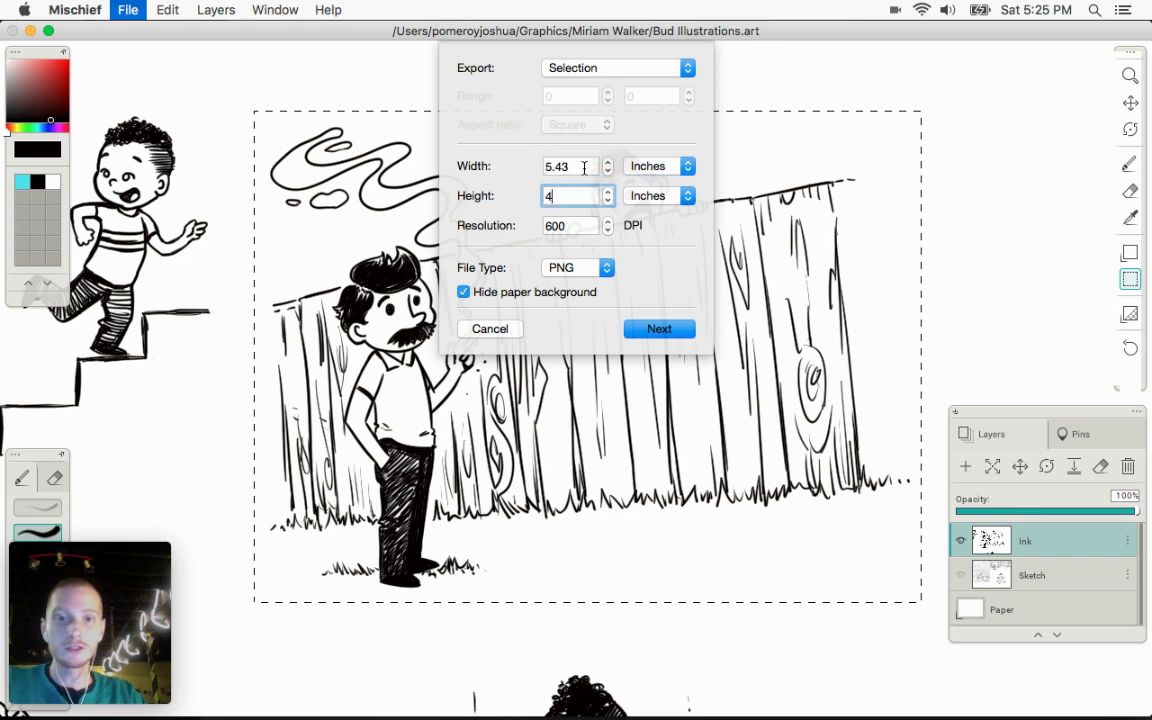
pyautogui.click(584, 167)
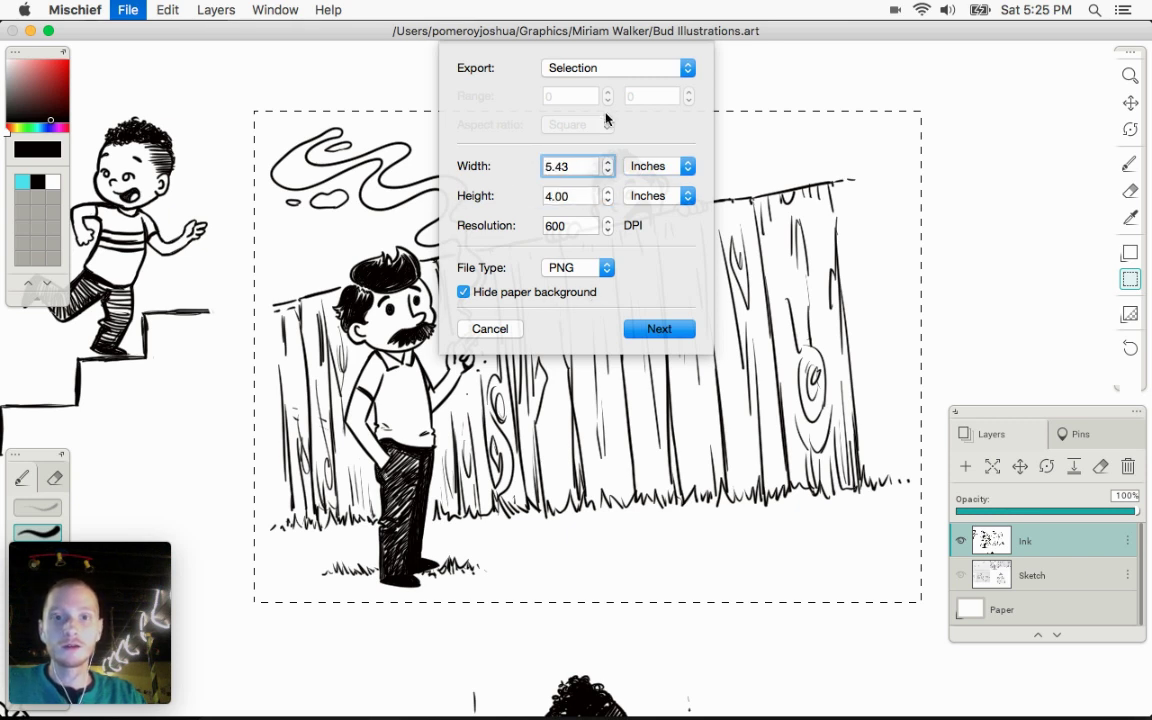
pyautogui.click(605, 70)
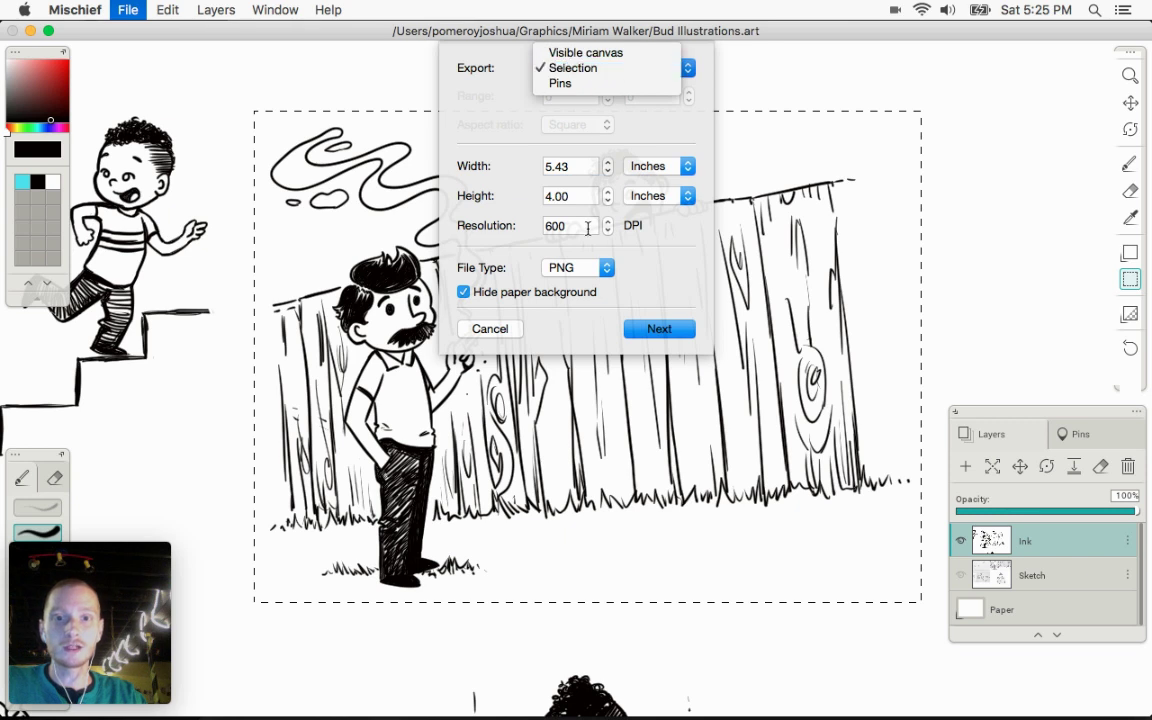
pyautogui.click(605, 70)
pyautogui.click(540, 227)
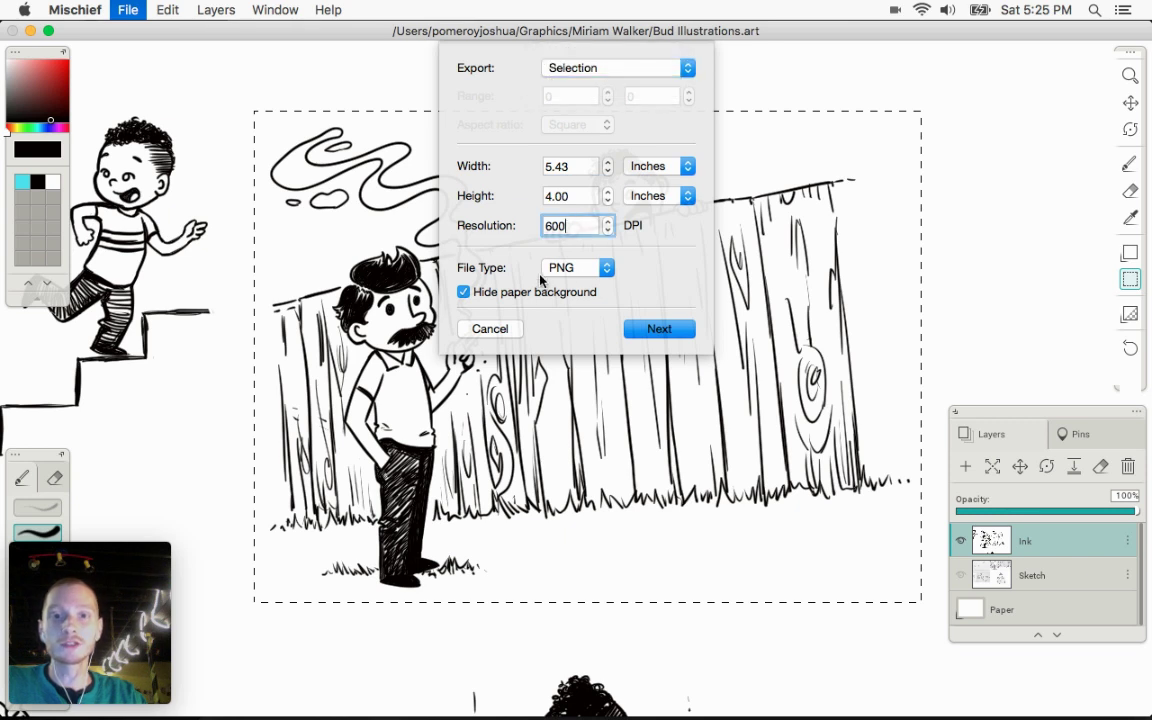
# Save the fence export to the Desktop, replacing the existing "Do You Smell That.png"
pyautogui.press('Return')
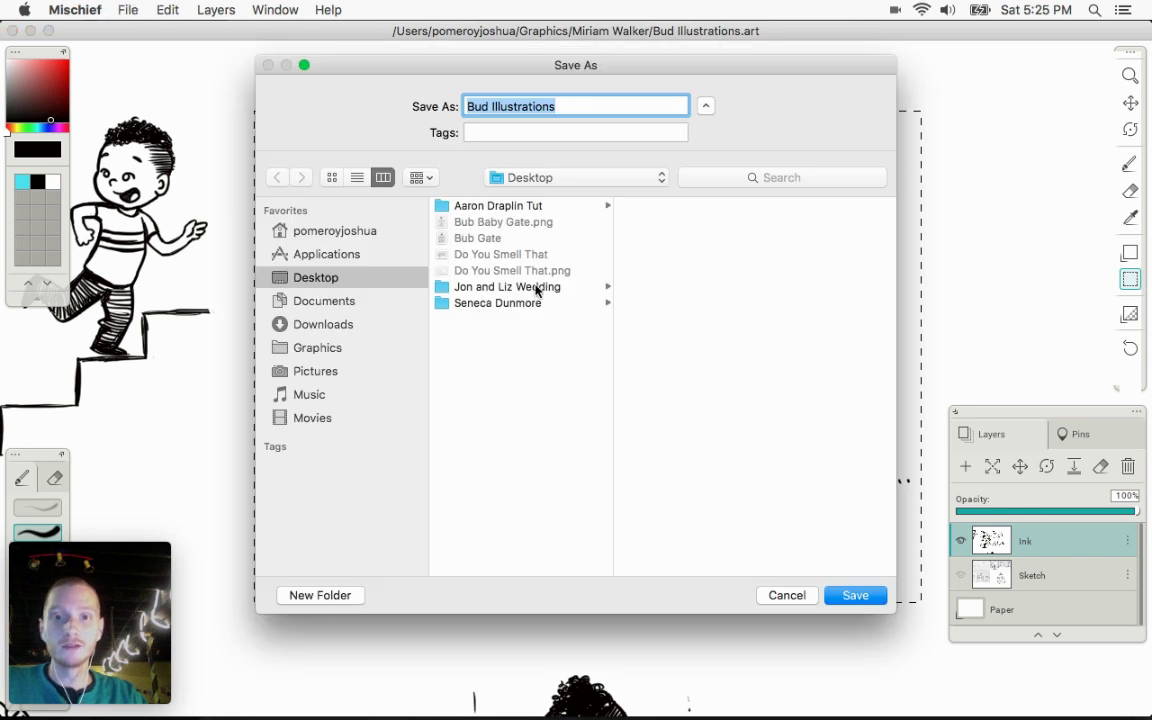
pyautogui.click(478, 254)
pyautogui.press('Return')
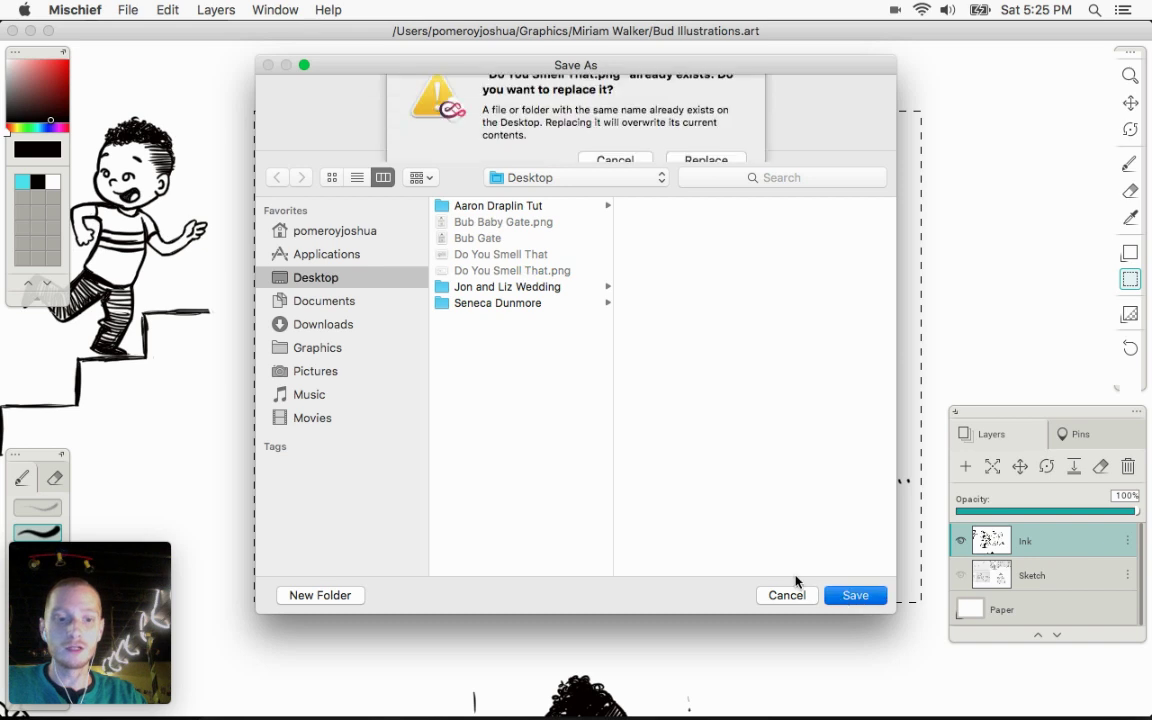
pyautogui.click(705, 188)
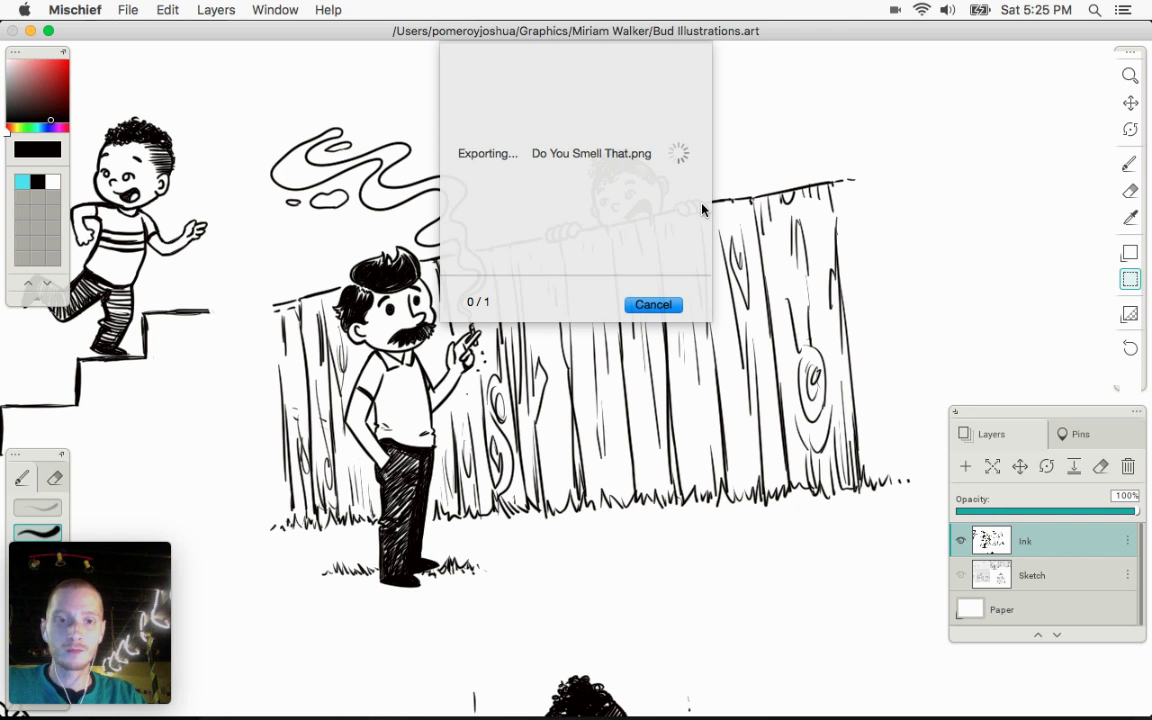
pyautogui.moveTo(655, 715)
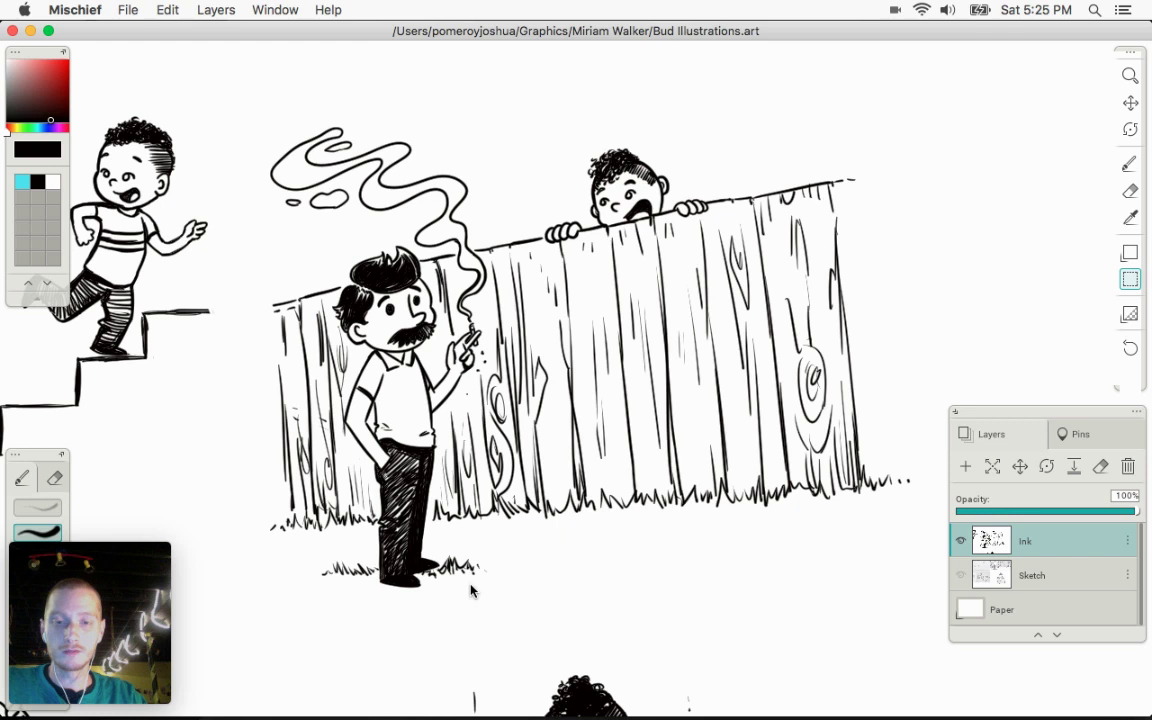
# Open the exported "Do You Smell That.png" from the Desktop in a new Chrome tab
pyautogui.press('F11')
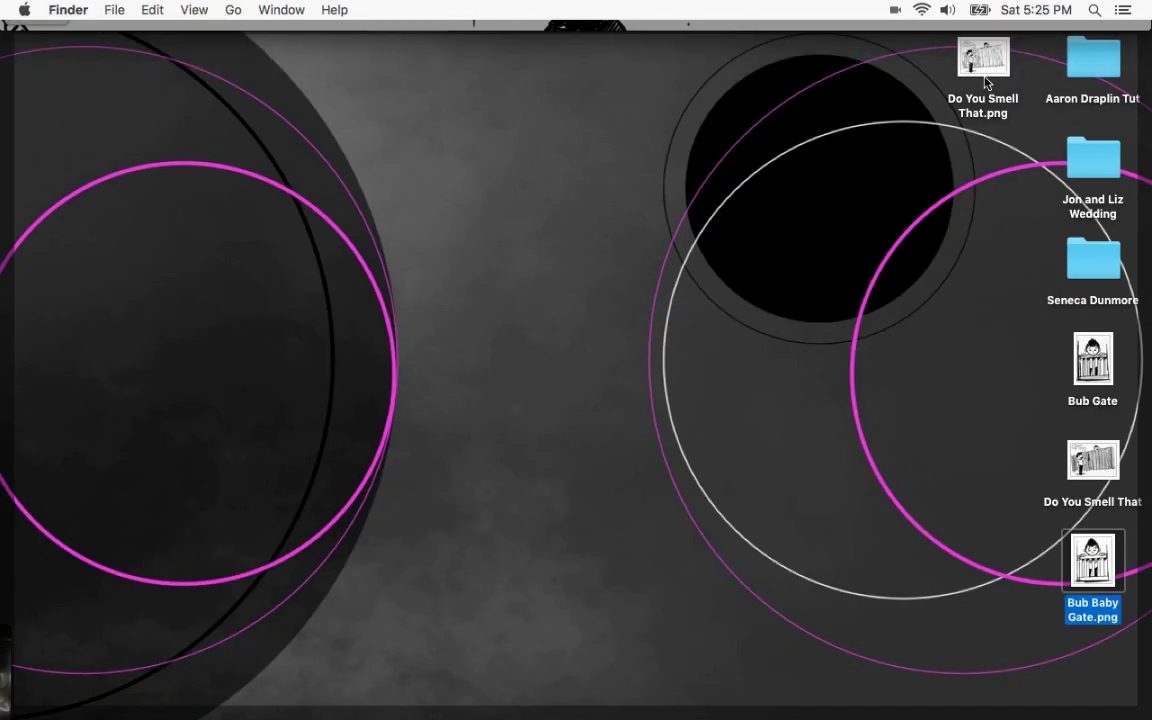
pyautogui.moveTo(985, 83); pyautogui.dragTo(760, 35)
pyautogui.press('super+Tab')
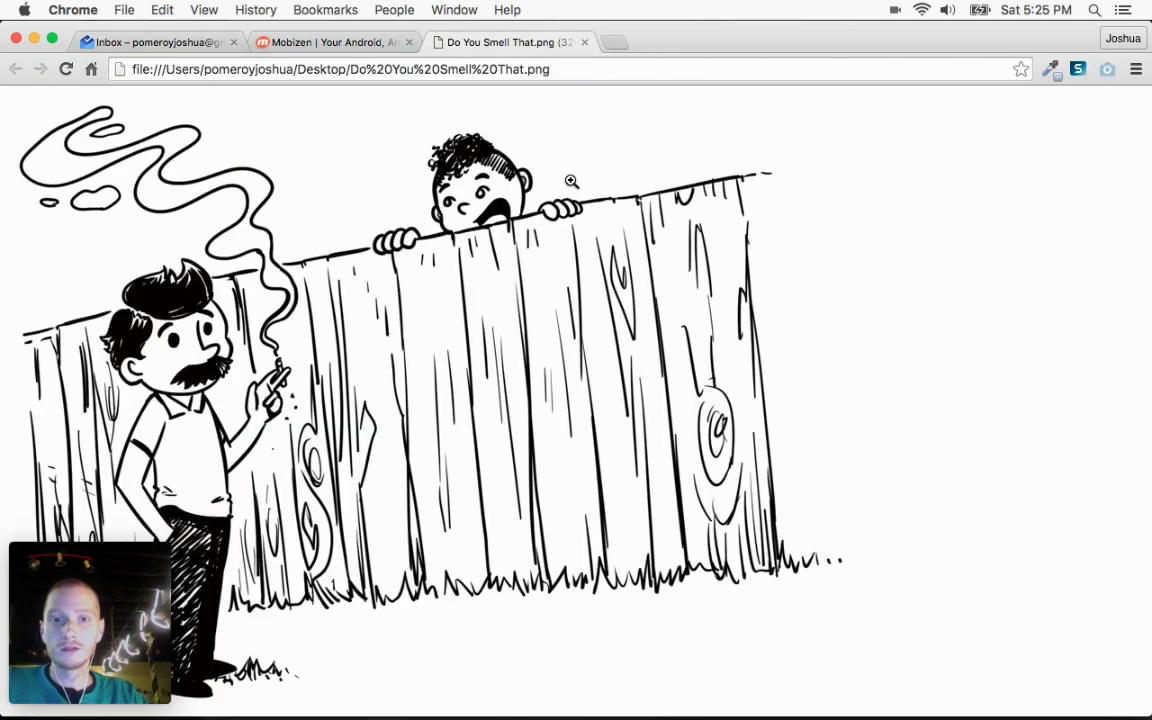
# Examine the fence illustration's line quality at full size, covering the boy, the smoking man, the grass and the wood grain, and close the image
pyautogui.click(398, 242)
pyautogui.scroll(5, 685, 328)
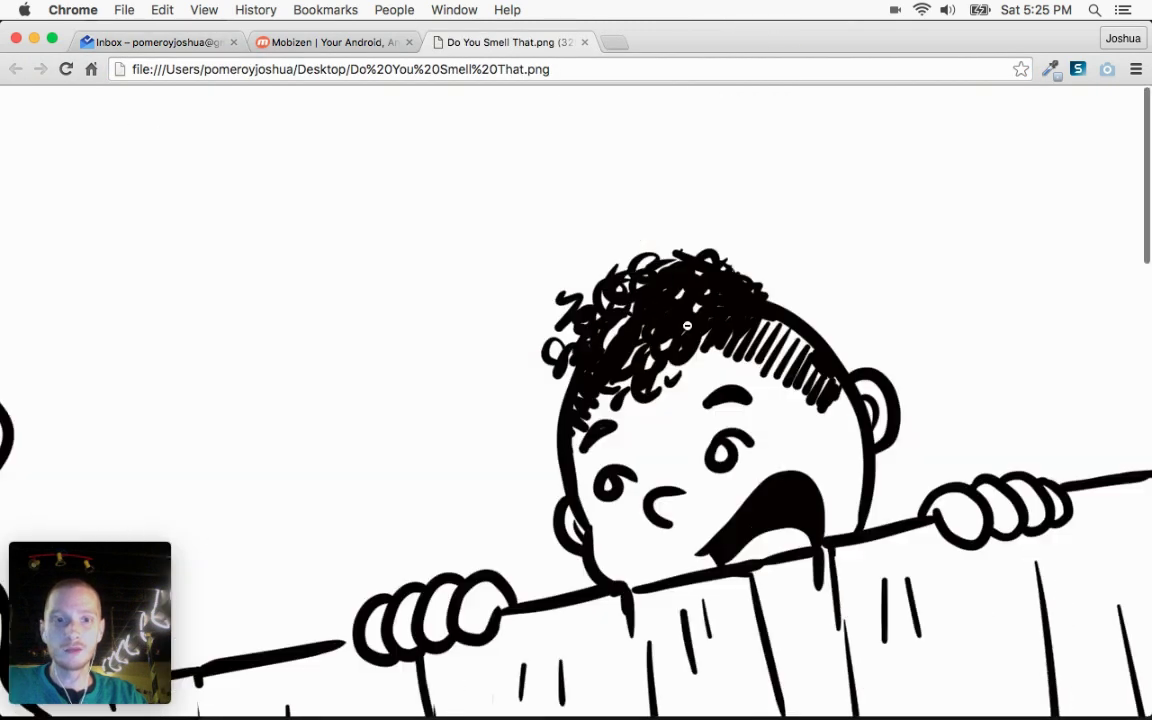
pyautogui.scroll(-1, 687, 324)
pyautogui.hscroll(-10, 712, 324)
pyautogui.scroll(-4, 730, 318)
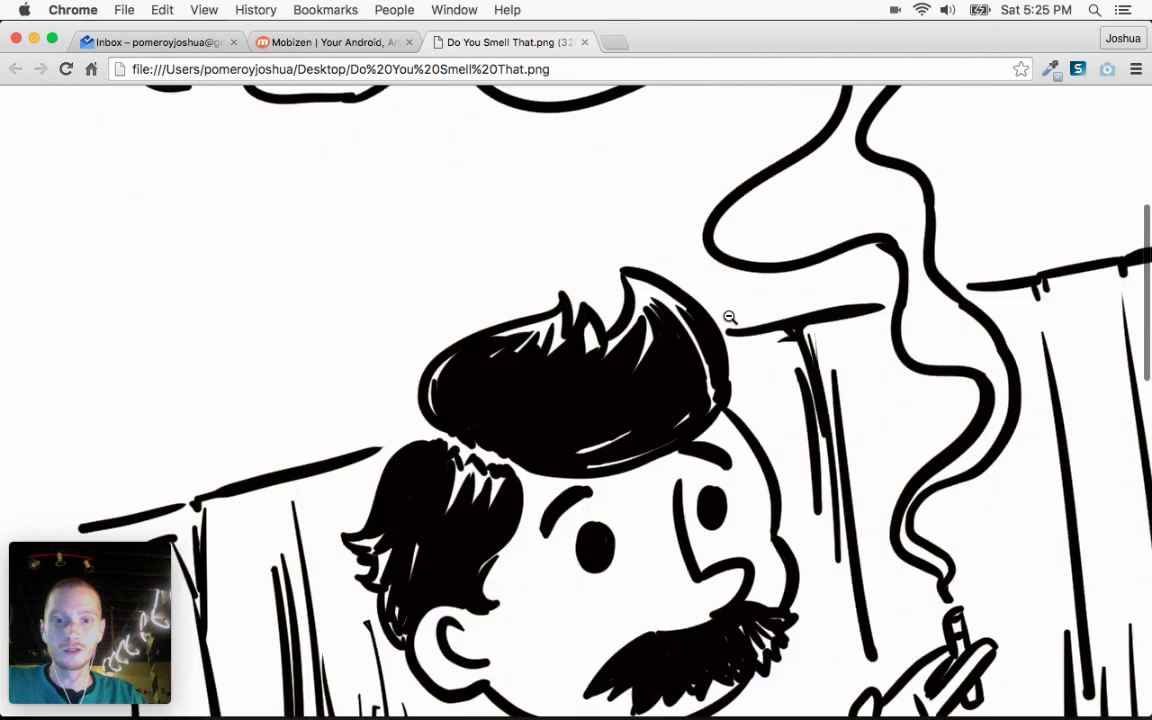
pyautogui.scroll(-10, 729, 316)
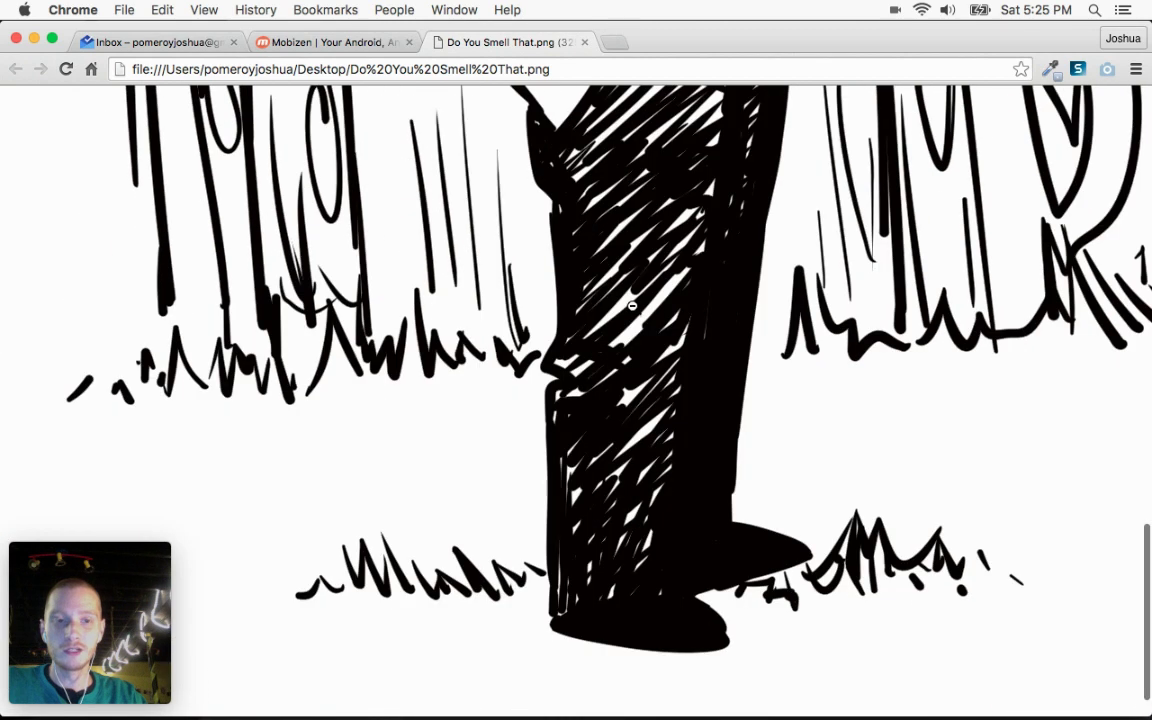
pyautogui.scroll(-10, 630, 306)
pyautogui.scroll(8, 768, 312)
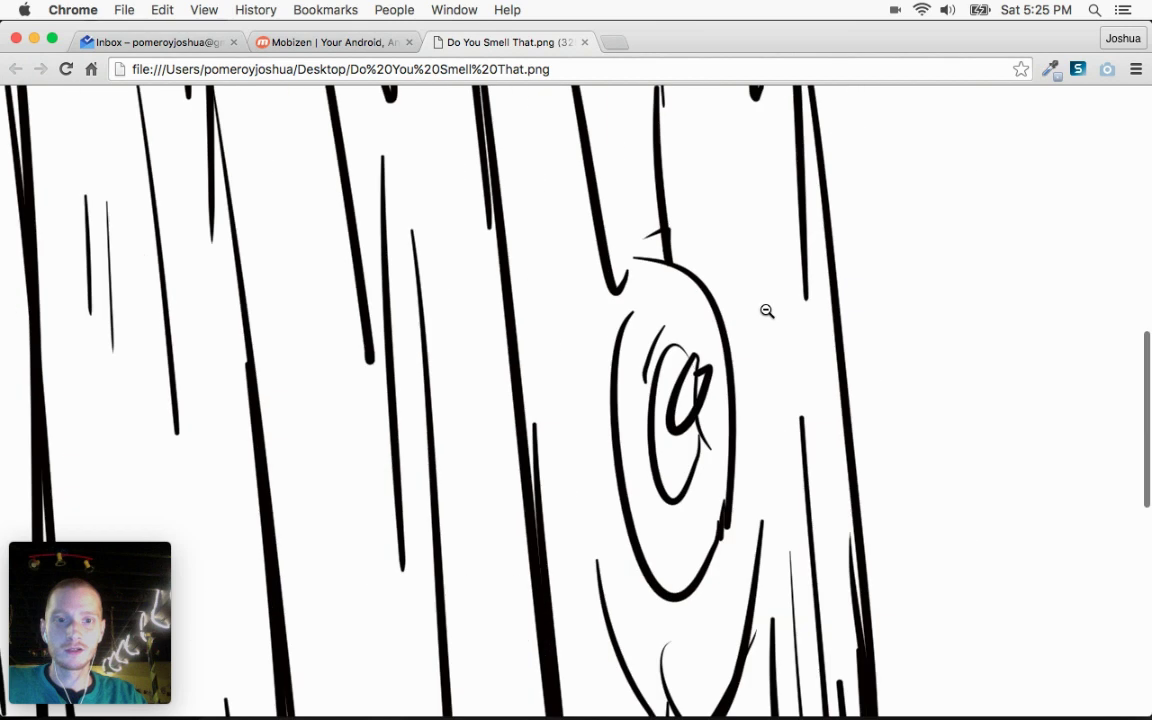
pyautogui.scroll(-3, 765, 310)
pyautogui.scroll(12, 766, 310)
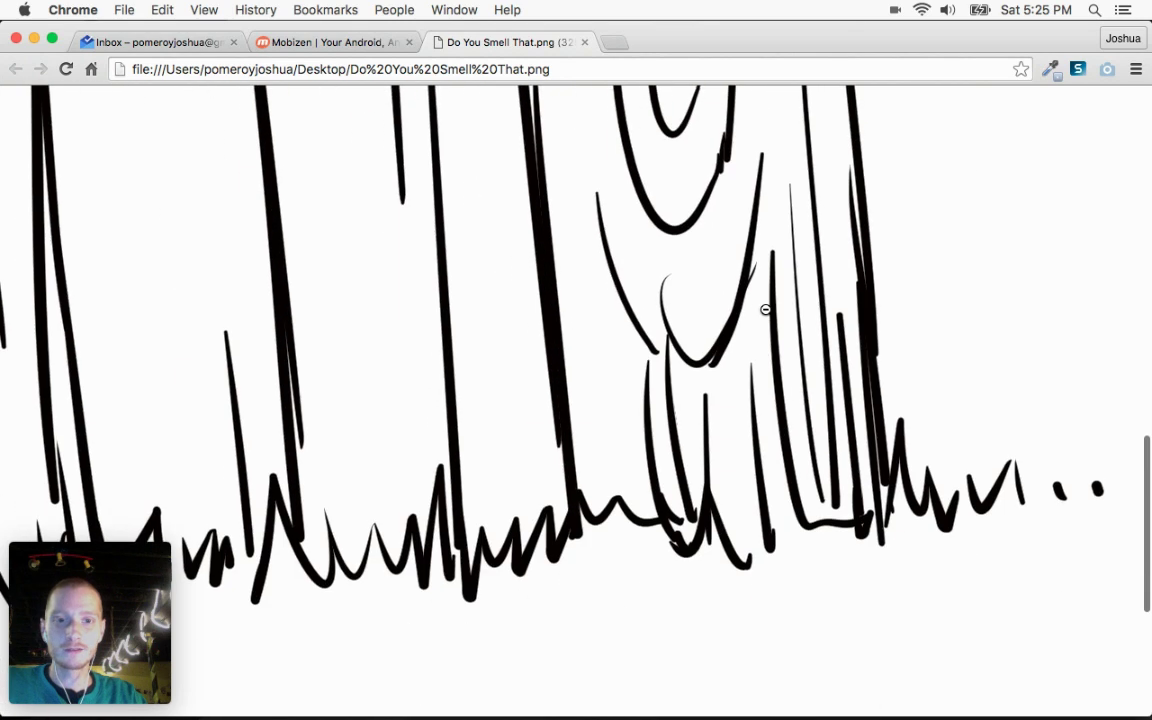
pyautogui.hscroll(10, 767, 311)
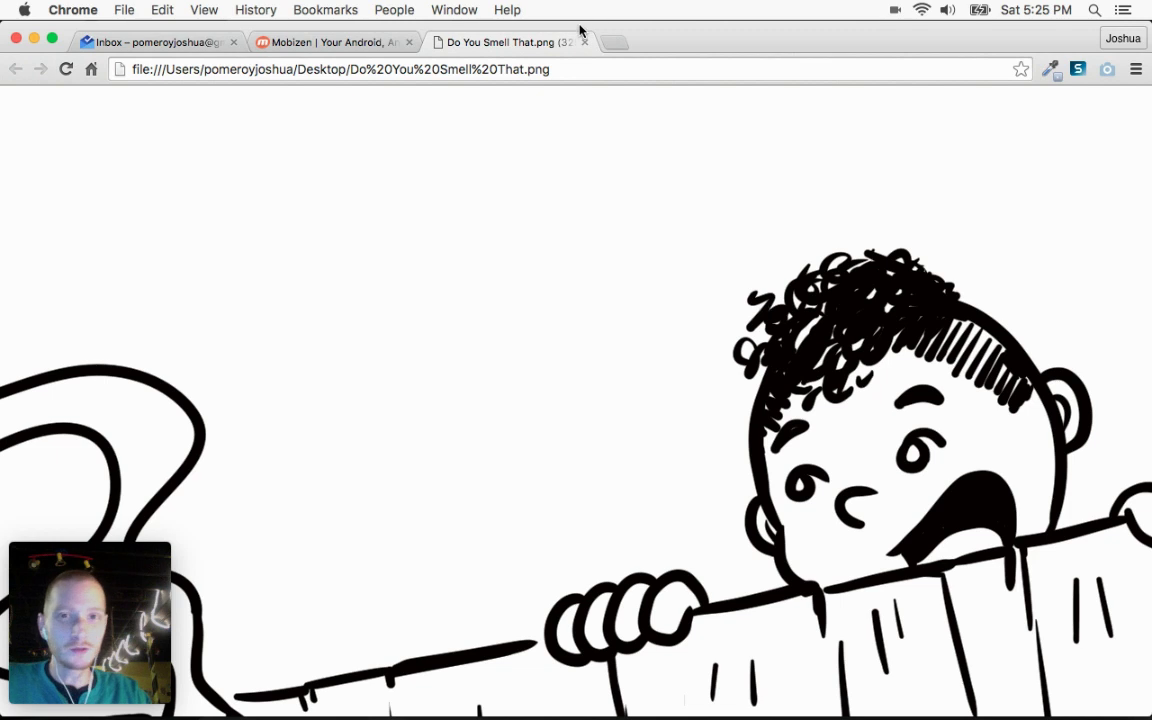
pyautogui.scroll(-6, 667, 249)
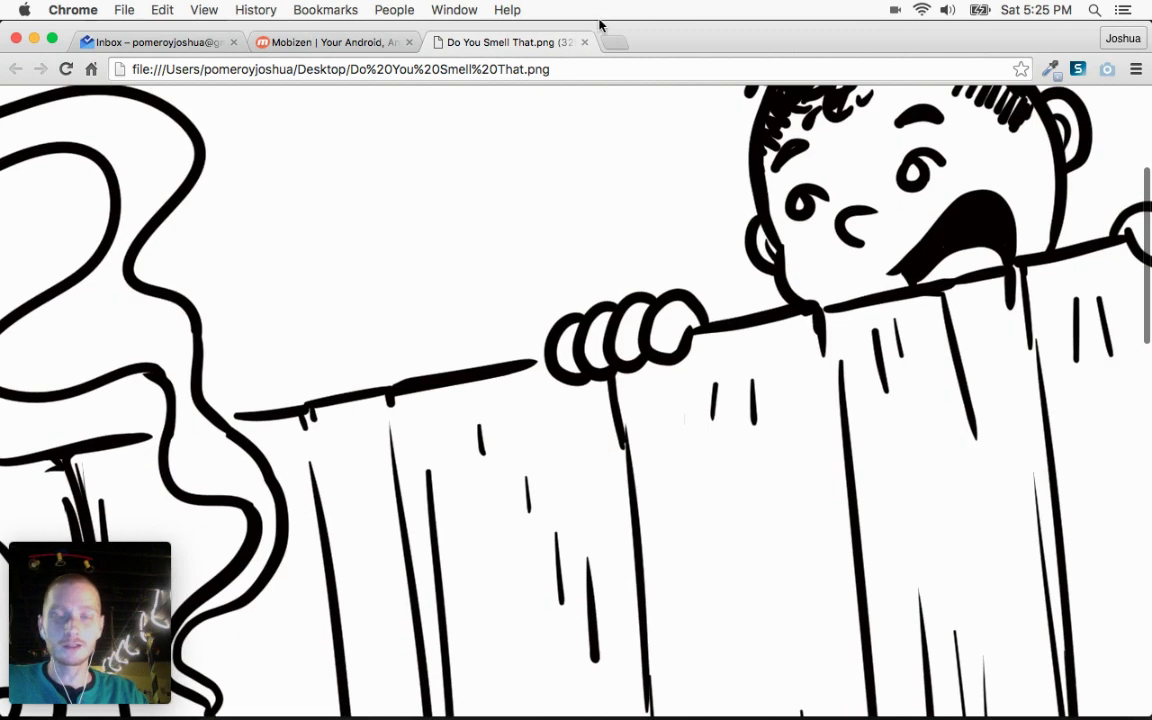
pyautogui.click(585, 42)
# Open "Bub Baby Gate.png" from the Desktop in Chrome and examine the crib drawing's line work at full size
pyautogui.press('F11')
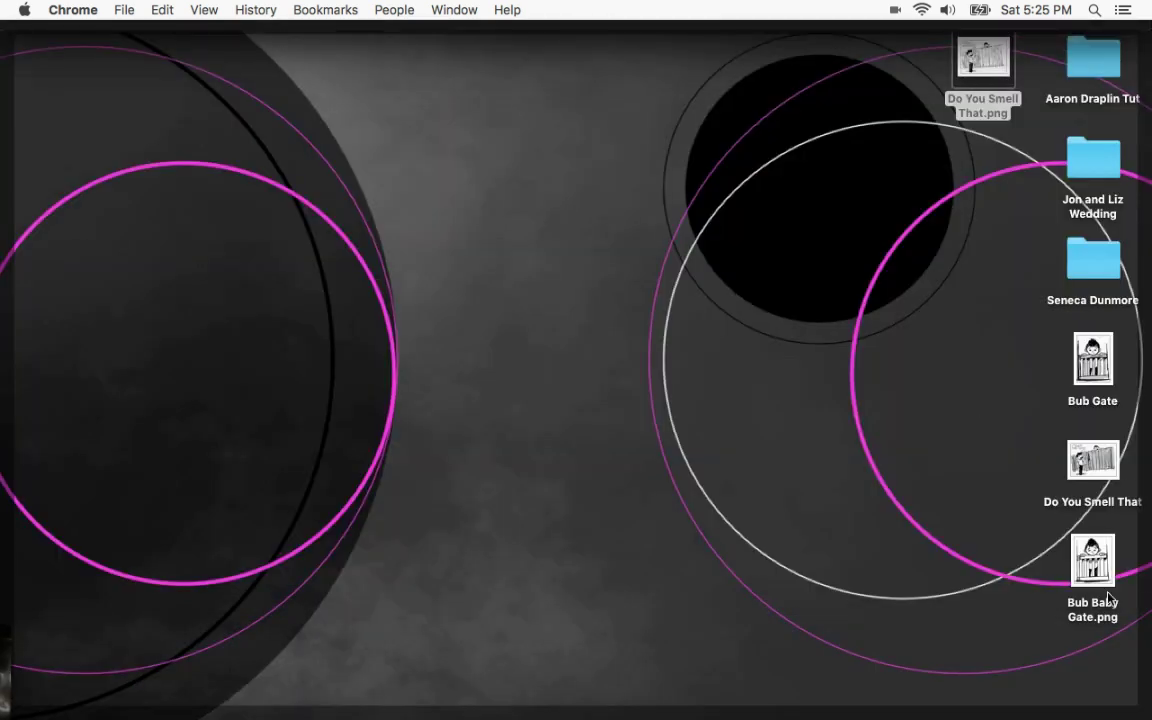
pyautogui.moveTo(1092, 560); pyautogui.dragTo(761, 40)
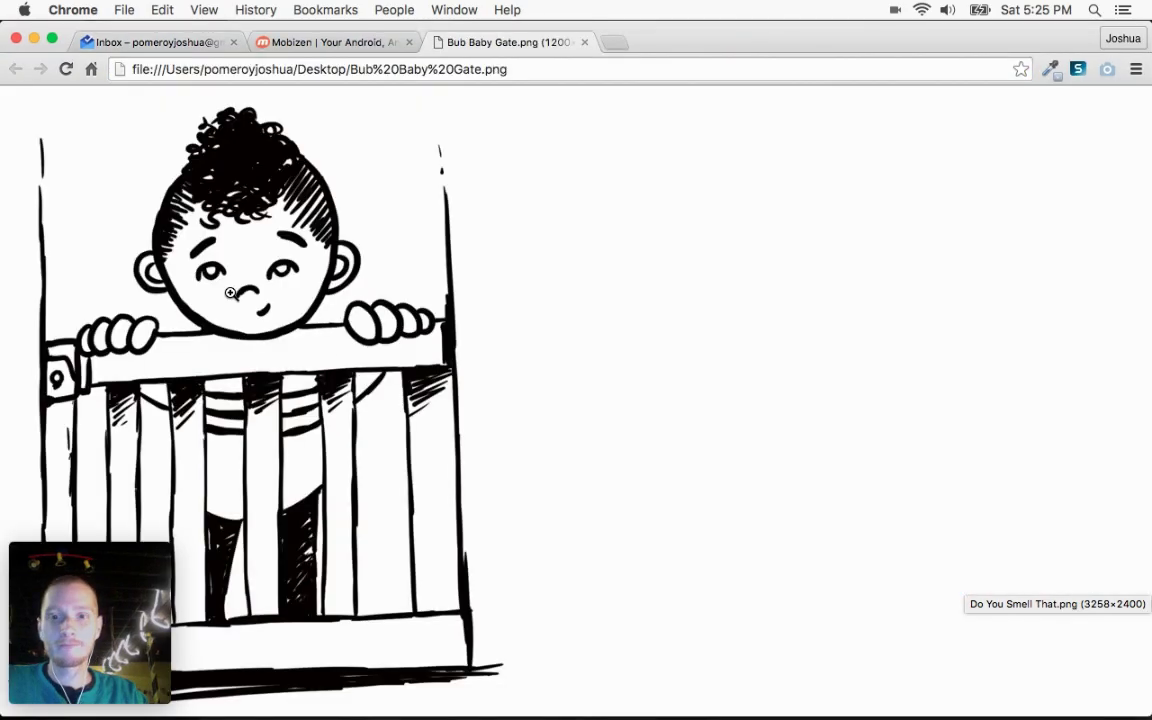
pyautogui.click(209, 265)
pyautogui.scroll(-10, 680, 348)
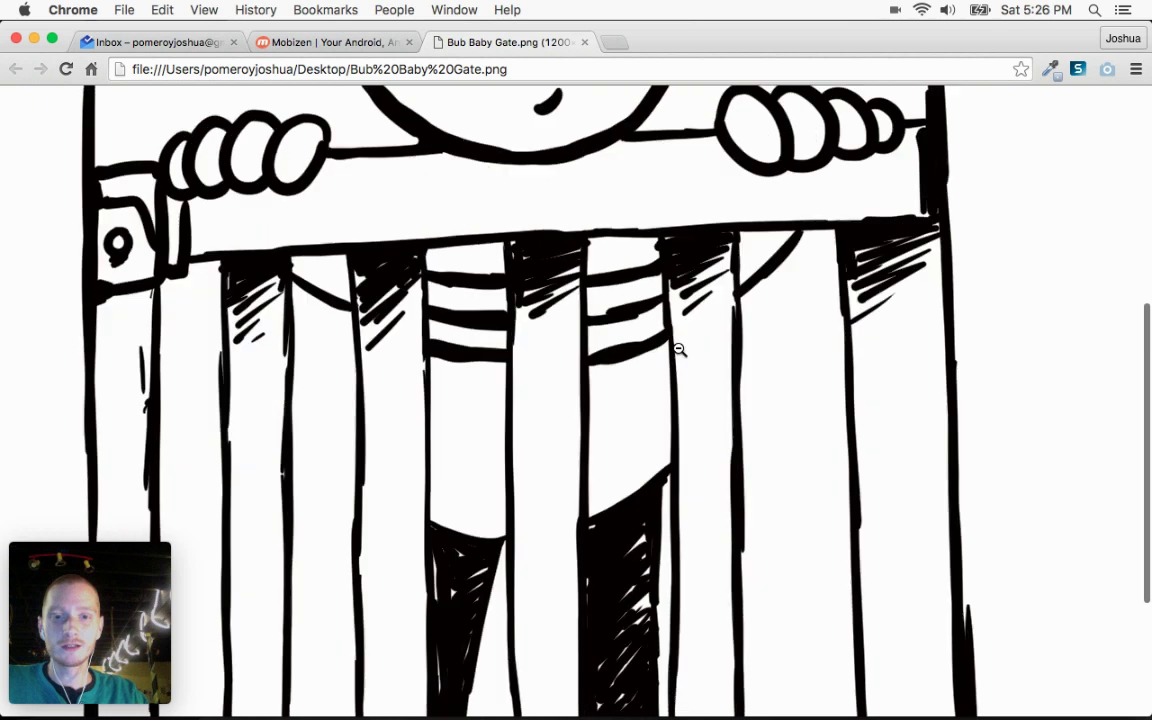
pyautogui.scroll(10, 678, 347)
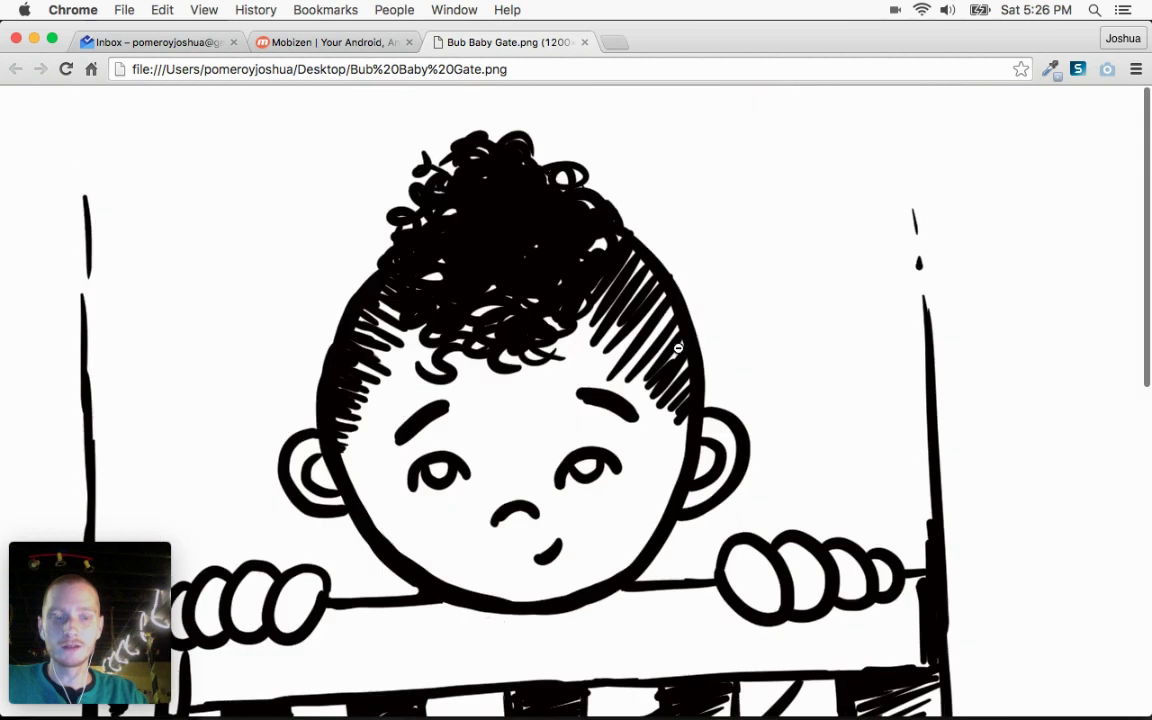
pyautogui.click(585, 42)
# Close the fence sketch attachment preview and open the STORIES email conversation
pyautogui.moveTo(663, 185)
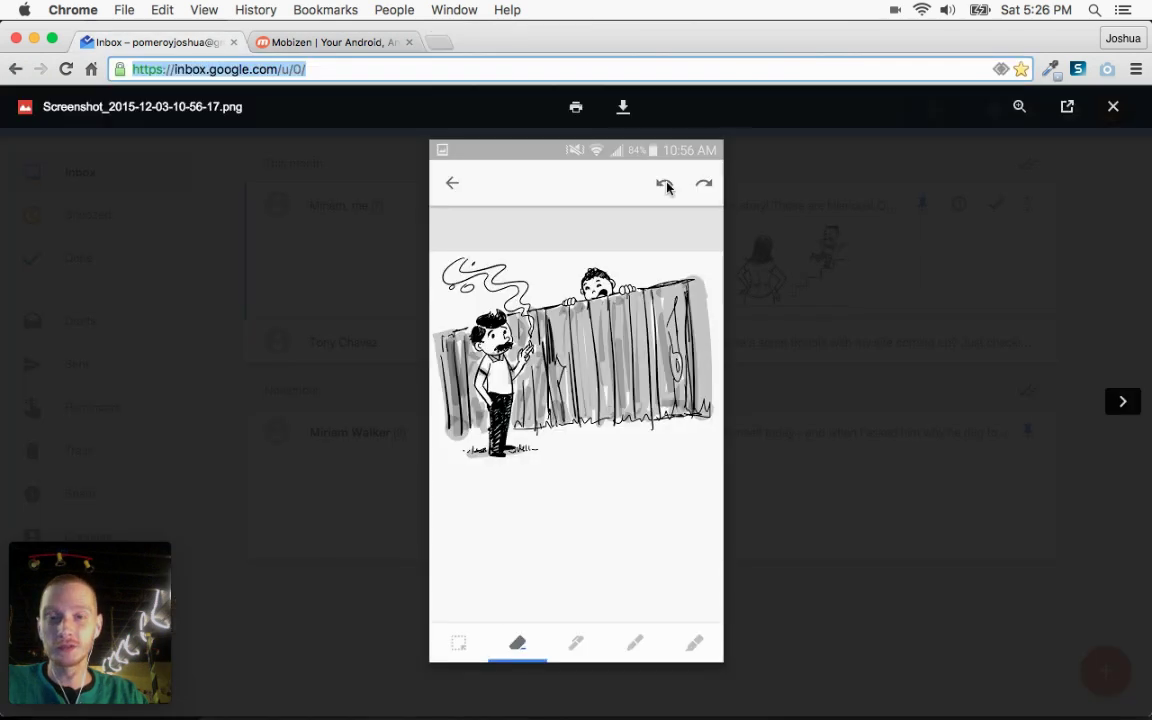
pyautogui.click(1115, 112)
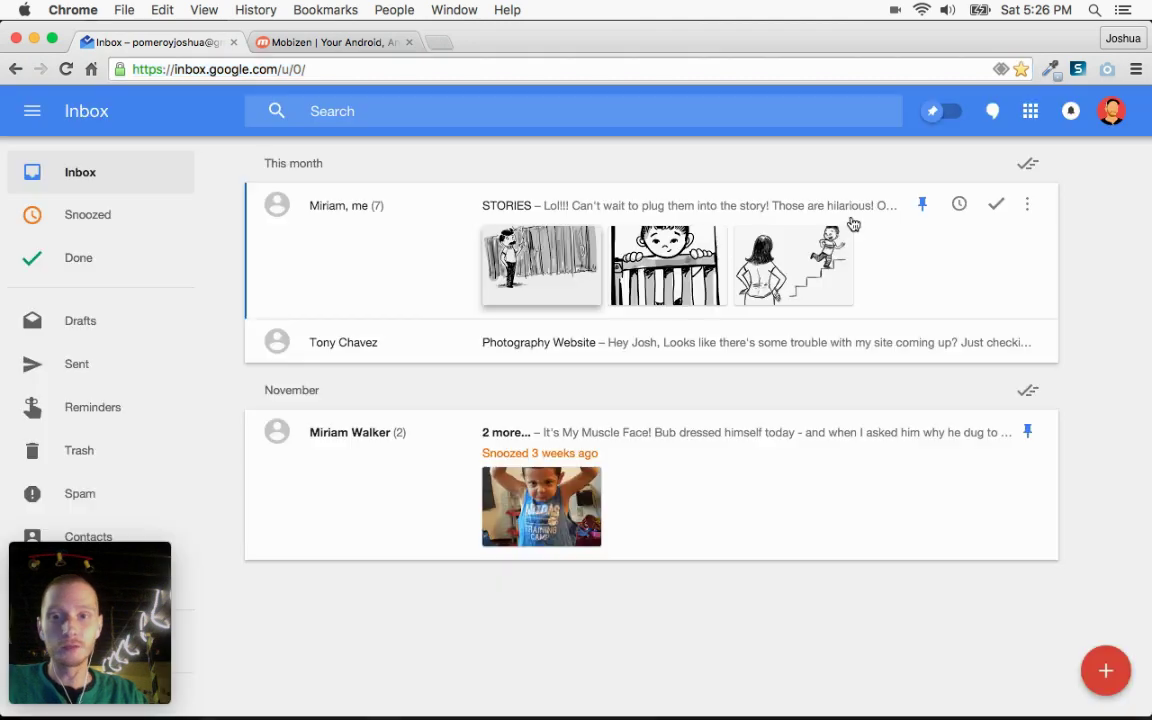
pyautogui.click(430, 289)
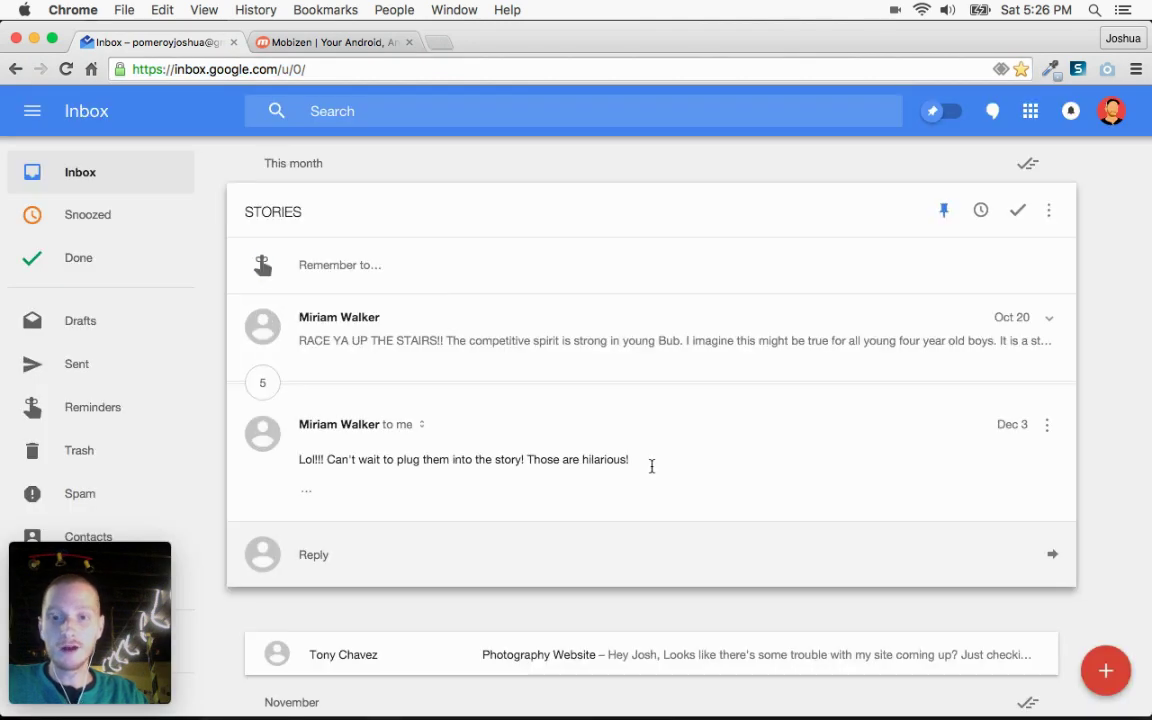
# Switch to Mischief and survey all the inked illustrations together on the canvas
pyautogui.moveTo(782, 700)
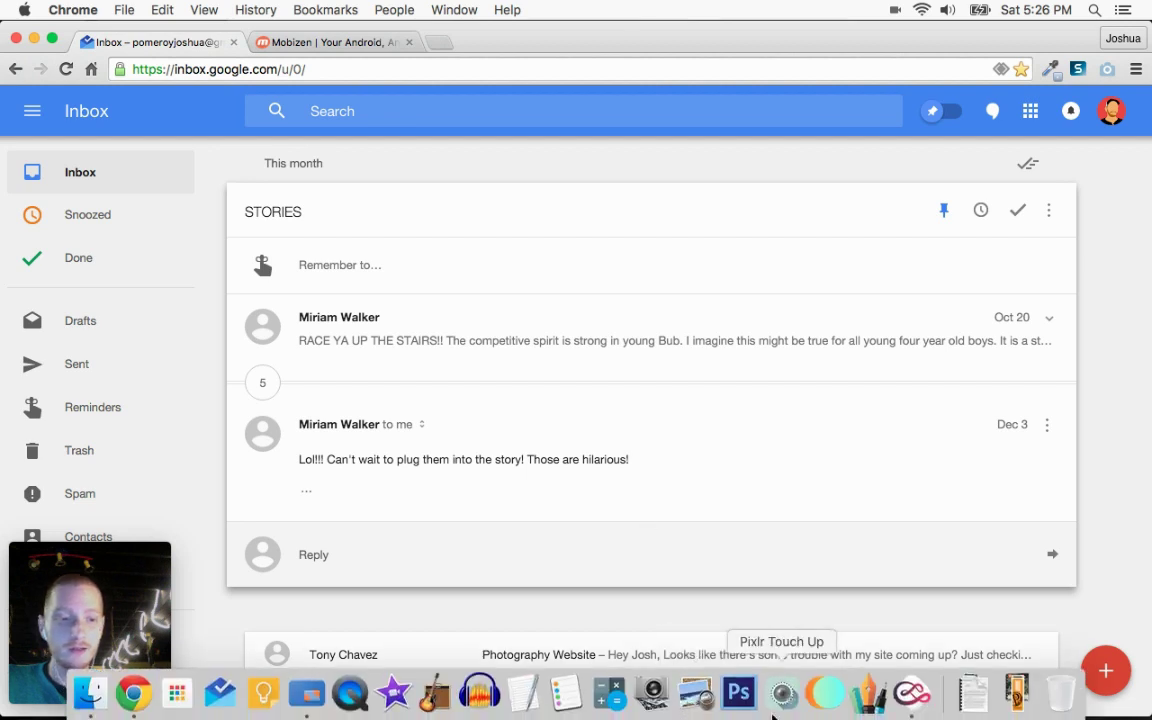
pyautogui.click(913, 694)
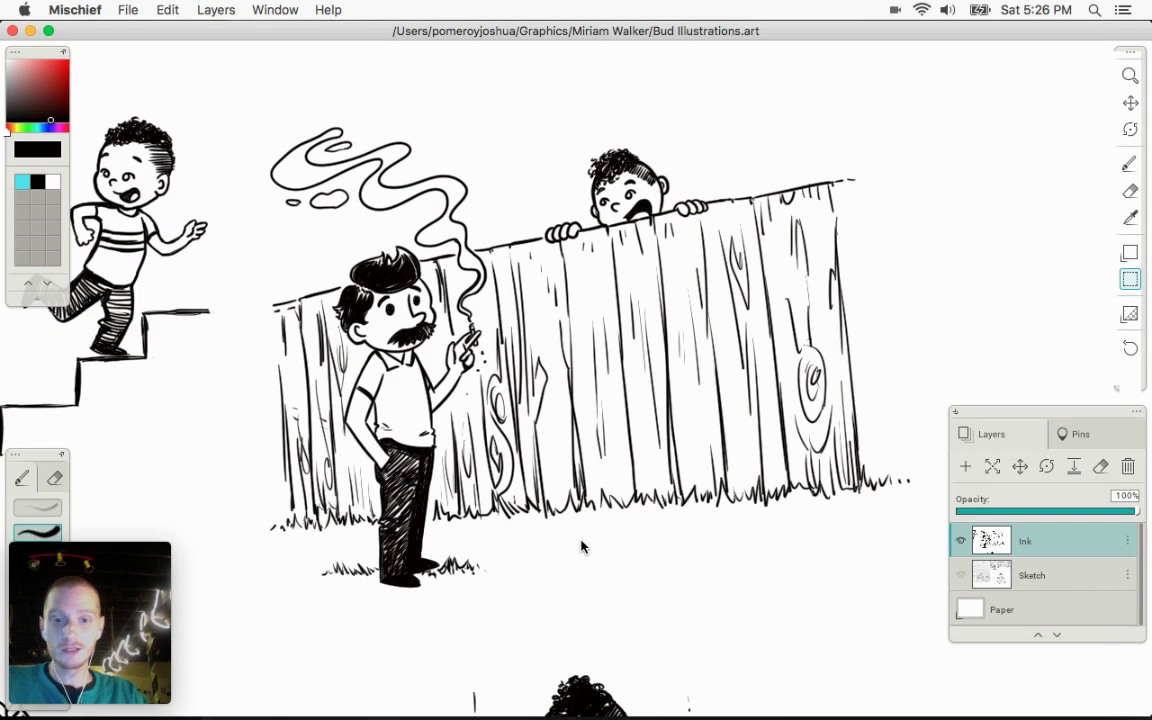
pyautogui.press('space')
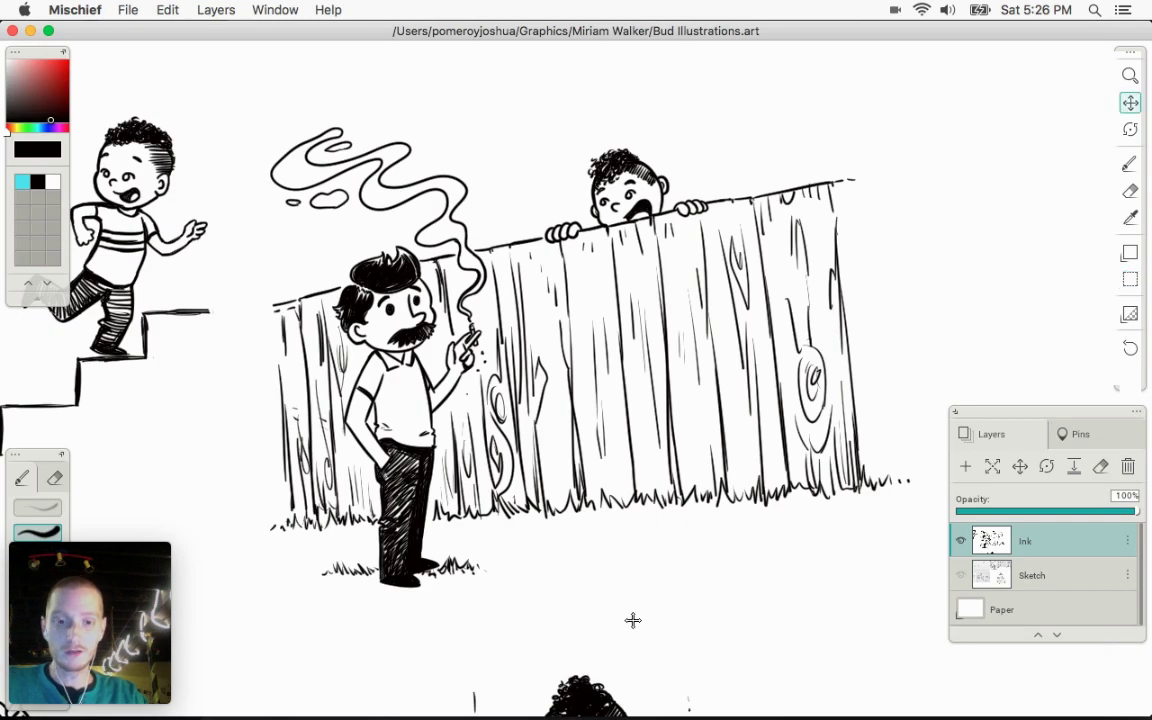
pyautogui.moveTo(633, 617)
pyautogui.mouseDown()
pyautogui.moveTo(687, 463)
pyautogui.moveTo(508, 444)
pyautogui.moveTo(443, 450)
pyautogui.moveTo(487, 452)
pyautogui.moveTo(463, 450)
pyautogui.moveTo(413, 408)
pyautogui.mouseUp()
pyautogui.press('z')
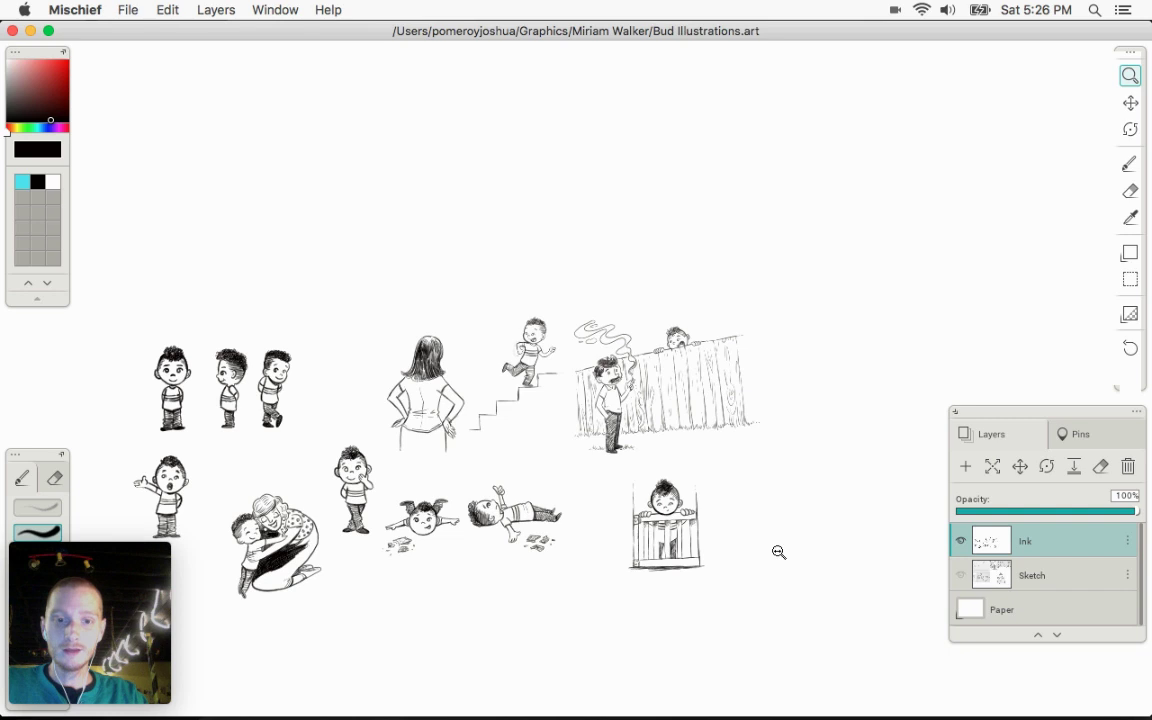
pyautogui.press('h')
pyautogui.moveTo(532, 549); pyautogui.dragTo(634, 368)
pyautogui.press('z')
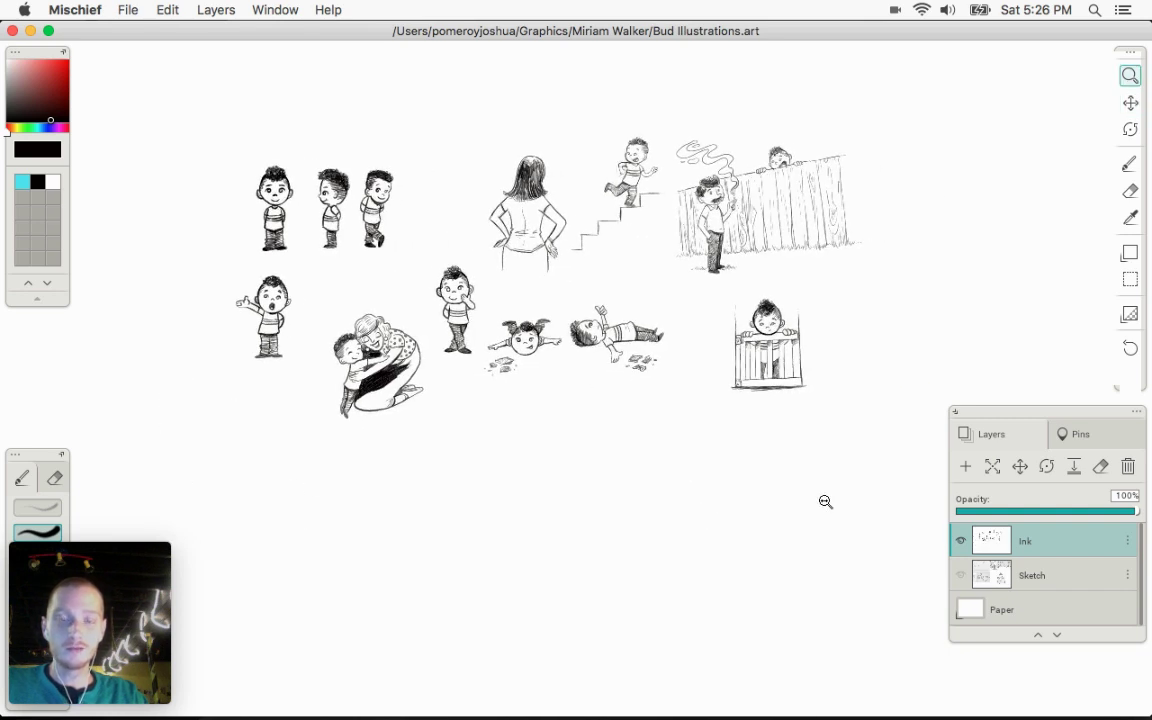
# Switch back to Chrome and close the Mobizen page, leaving the STORIES email conversation open
pyautogui.moveTo(824, 705)
pyautogui.click(136, 693)
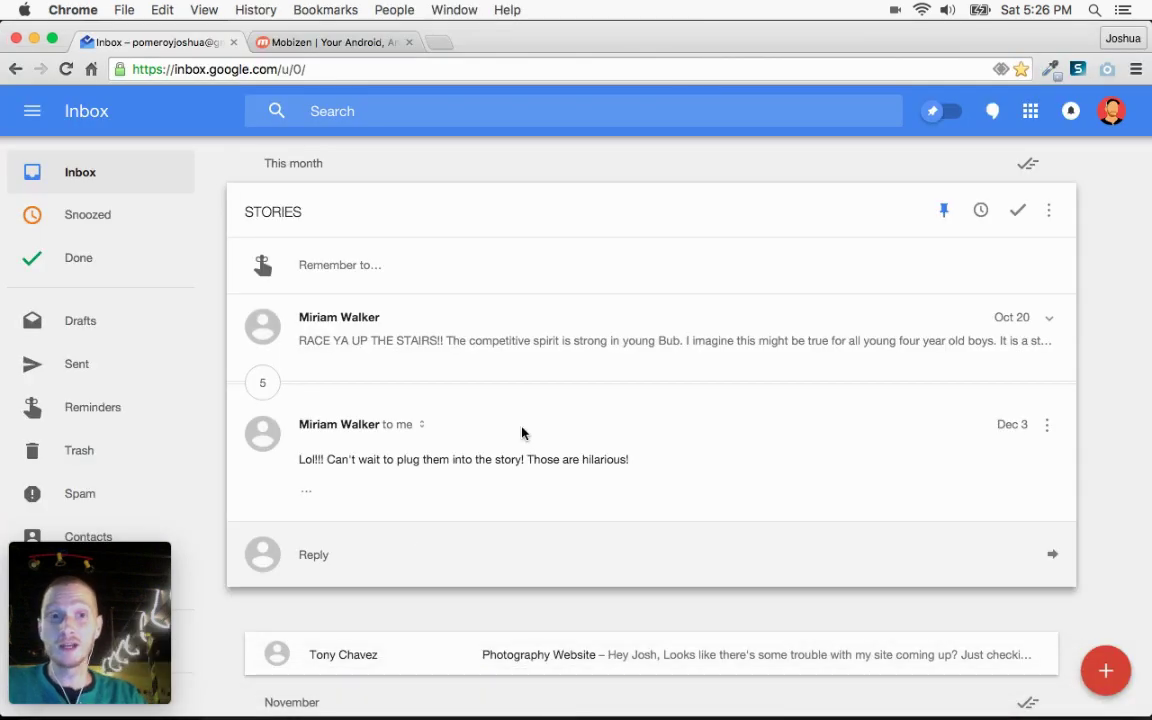
pyautogui.click(334, 43)
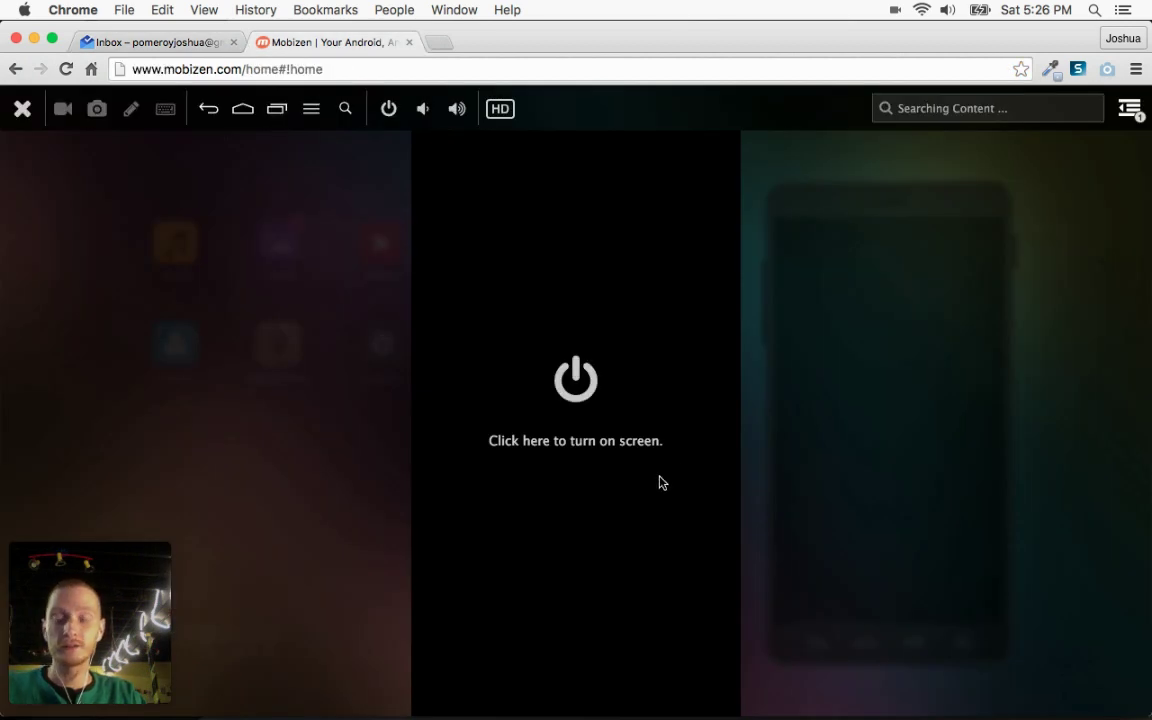
pyautogui.click(412, 42)
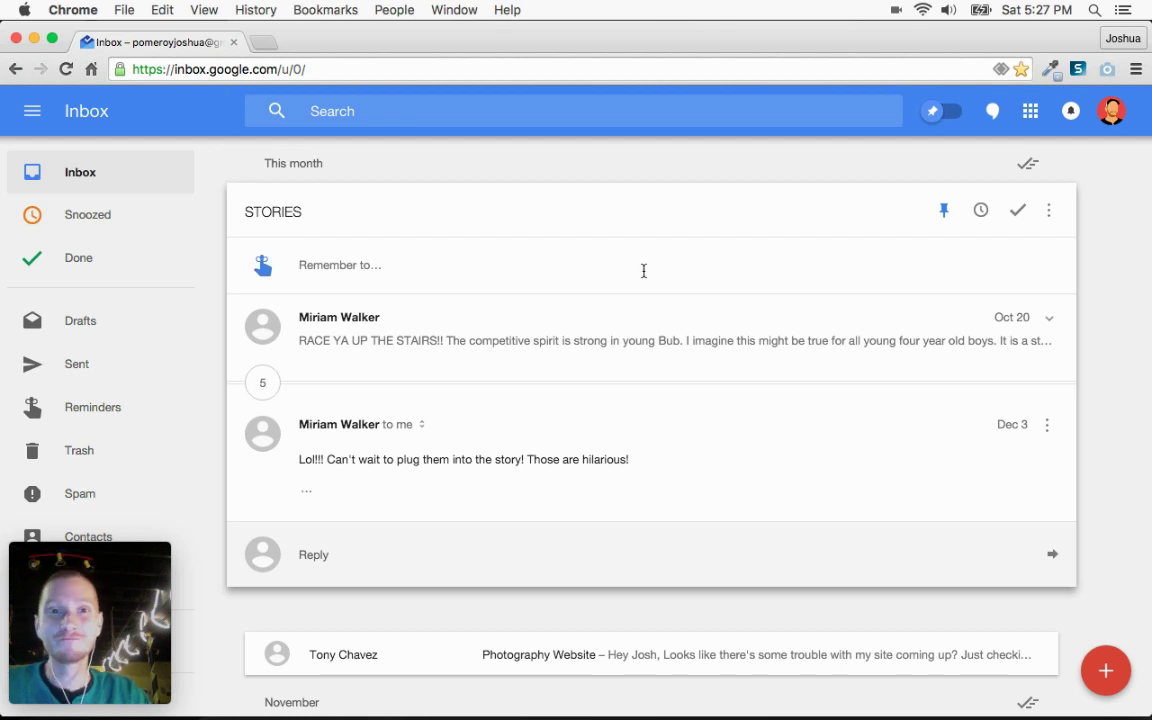
pyautogui.click(1079, 70)
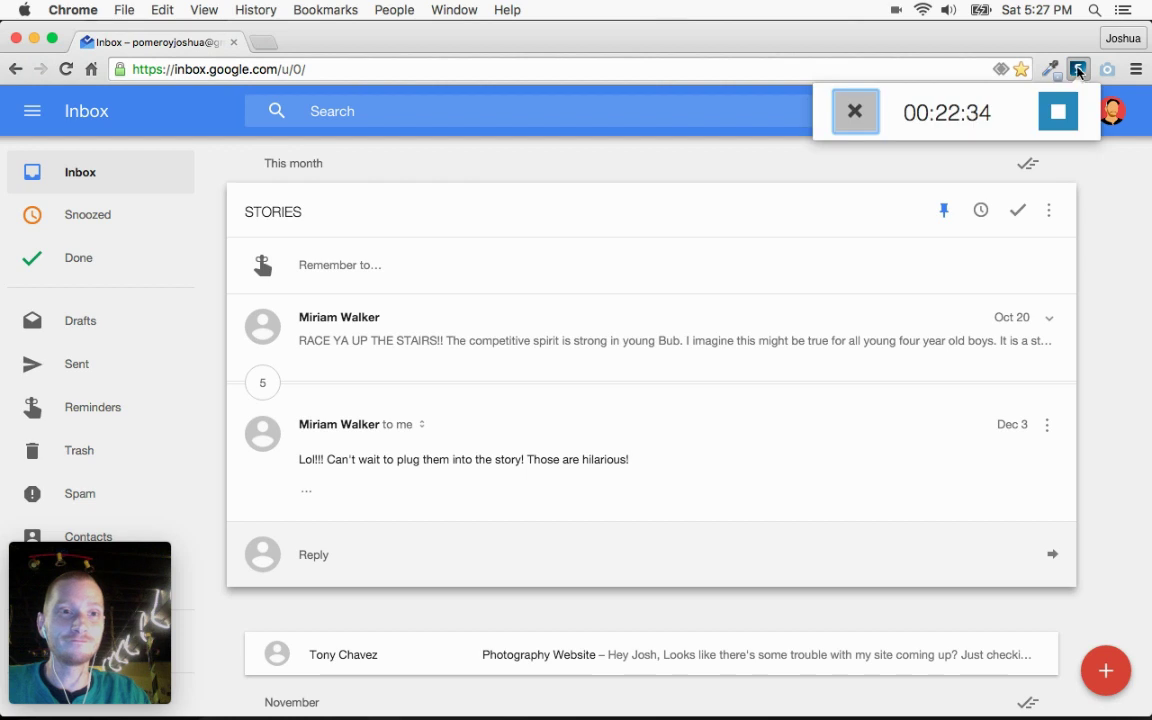